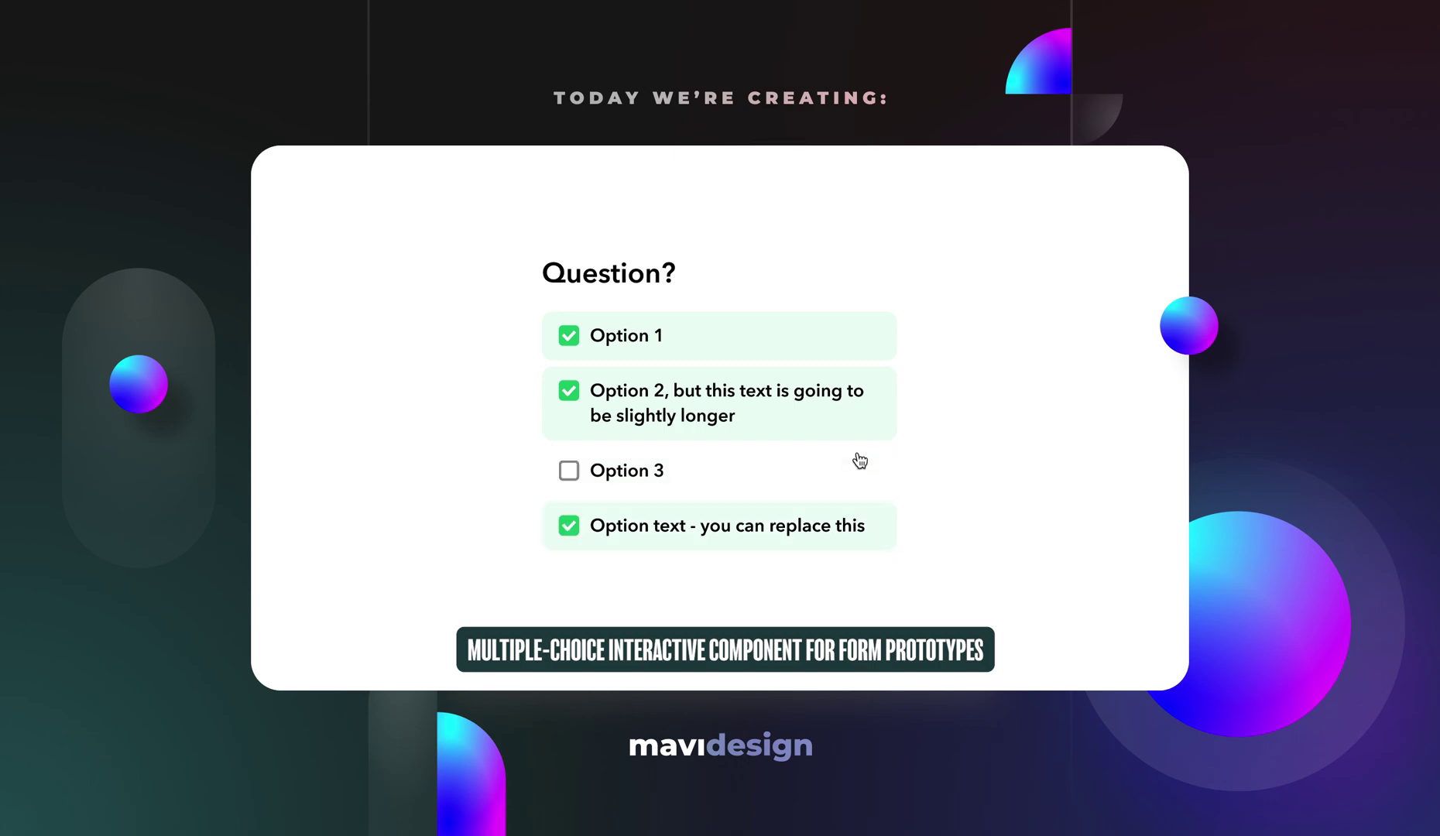
click(856, 346)
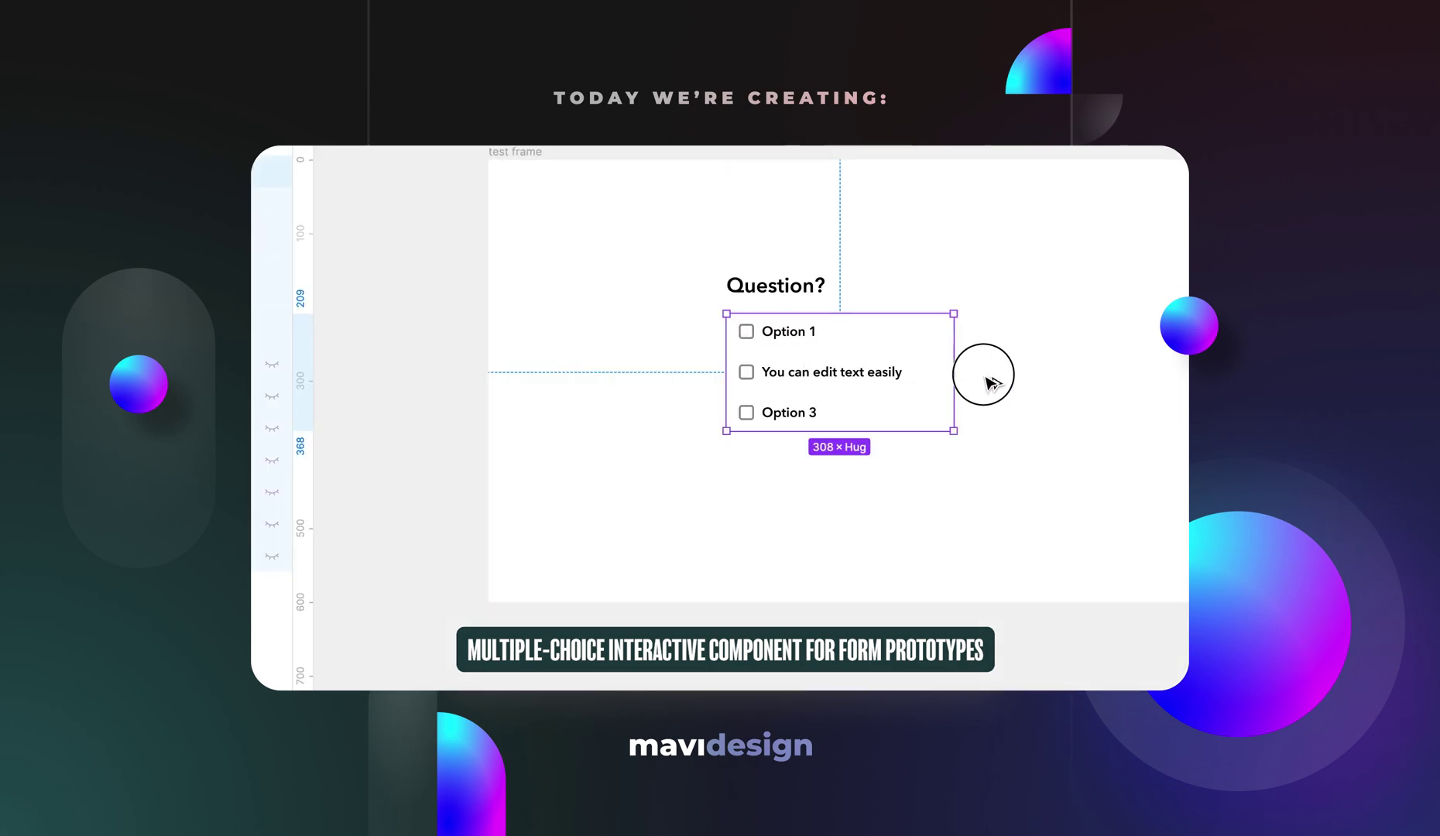
key(ctrl+d)
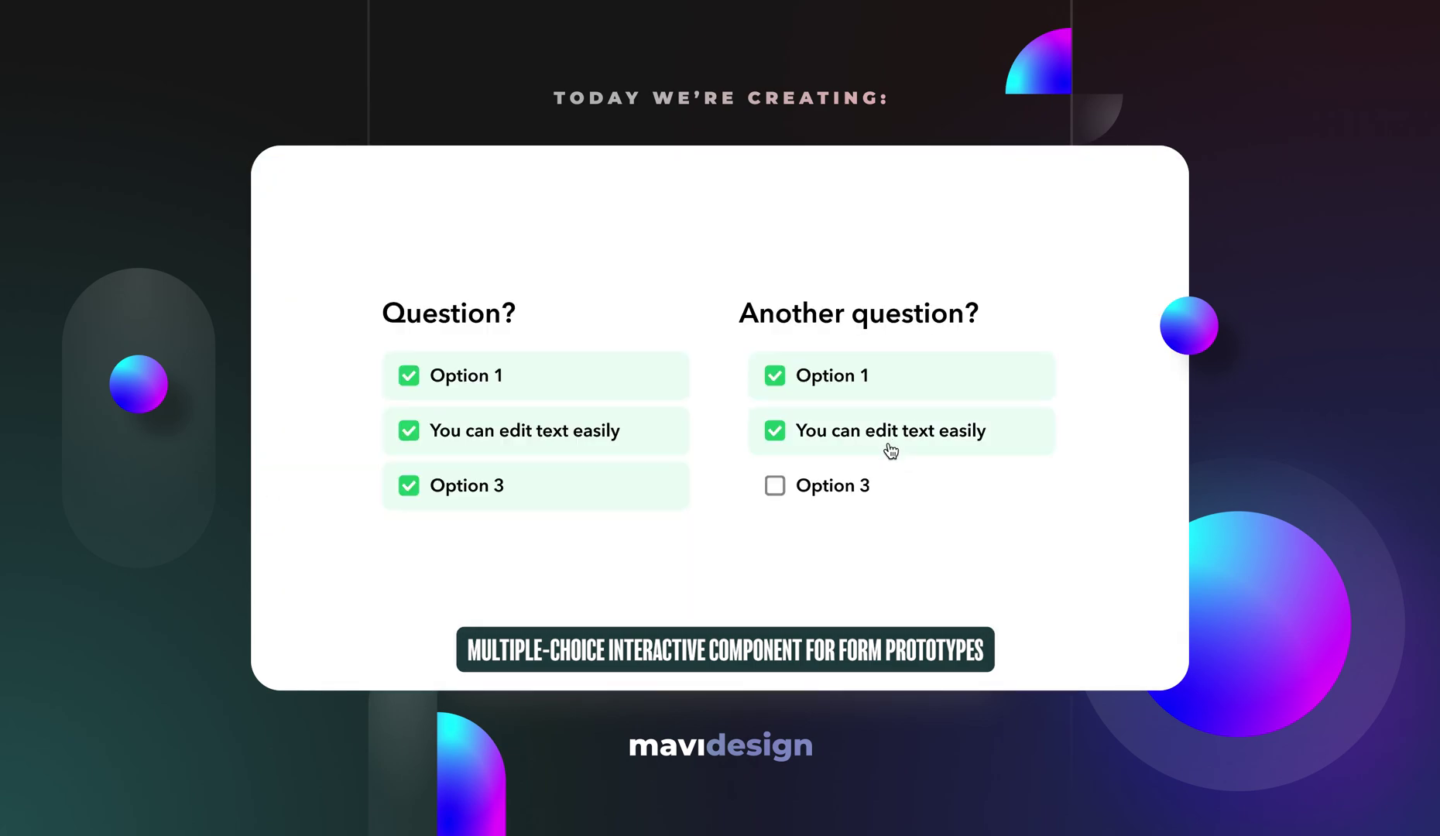
click(884, 486)
click(595, 428)
click(573, 378)
click(582, 496)
click(906, 380)
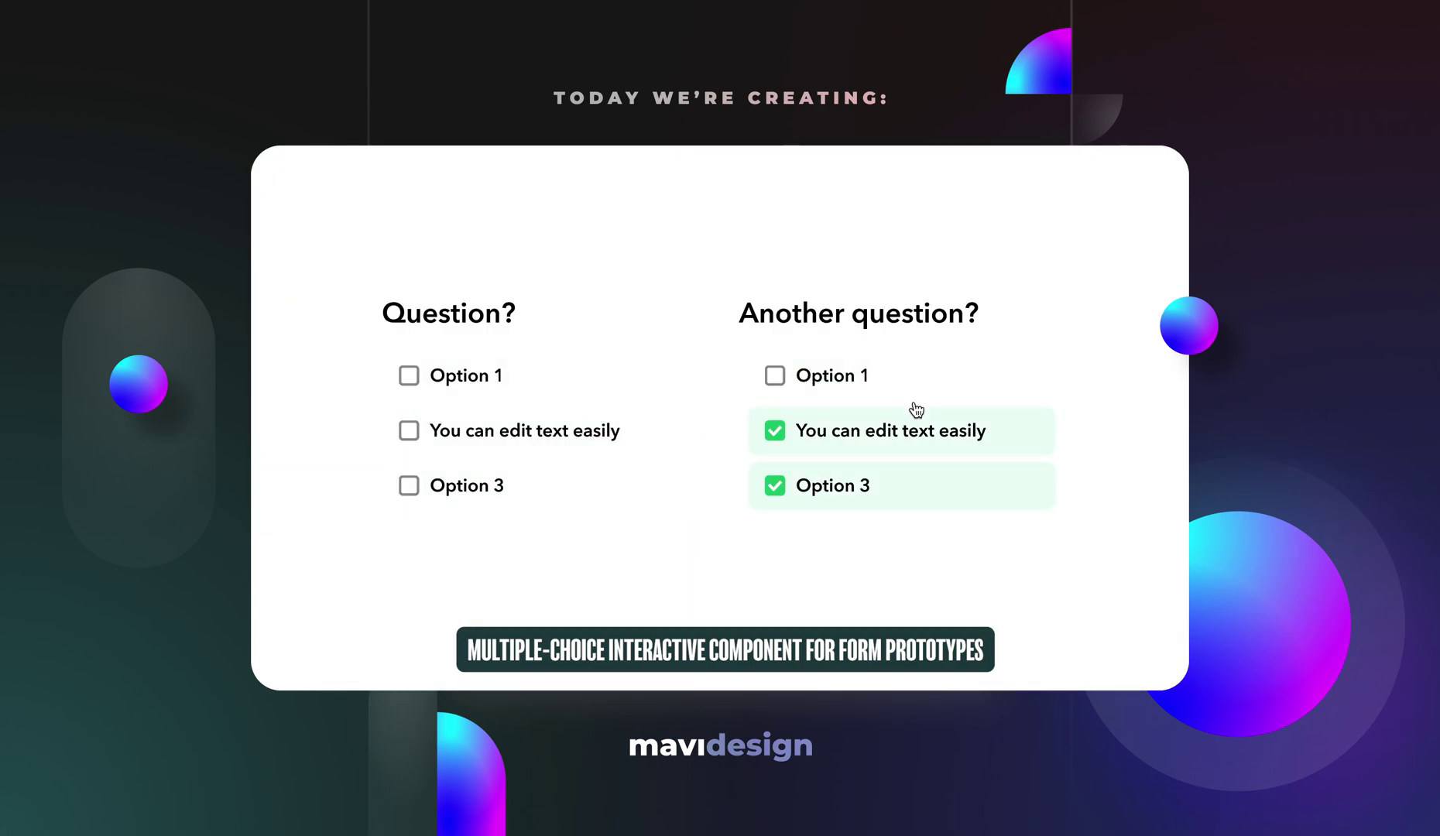
click(907, 445)
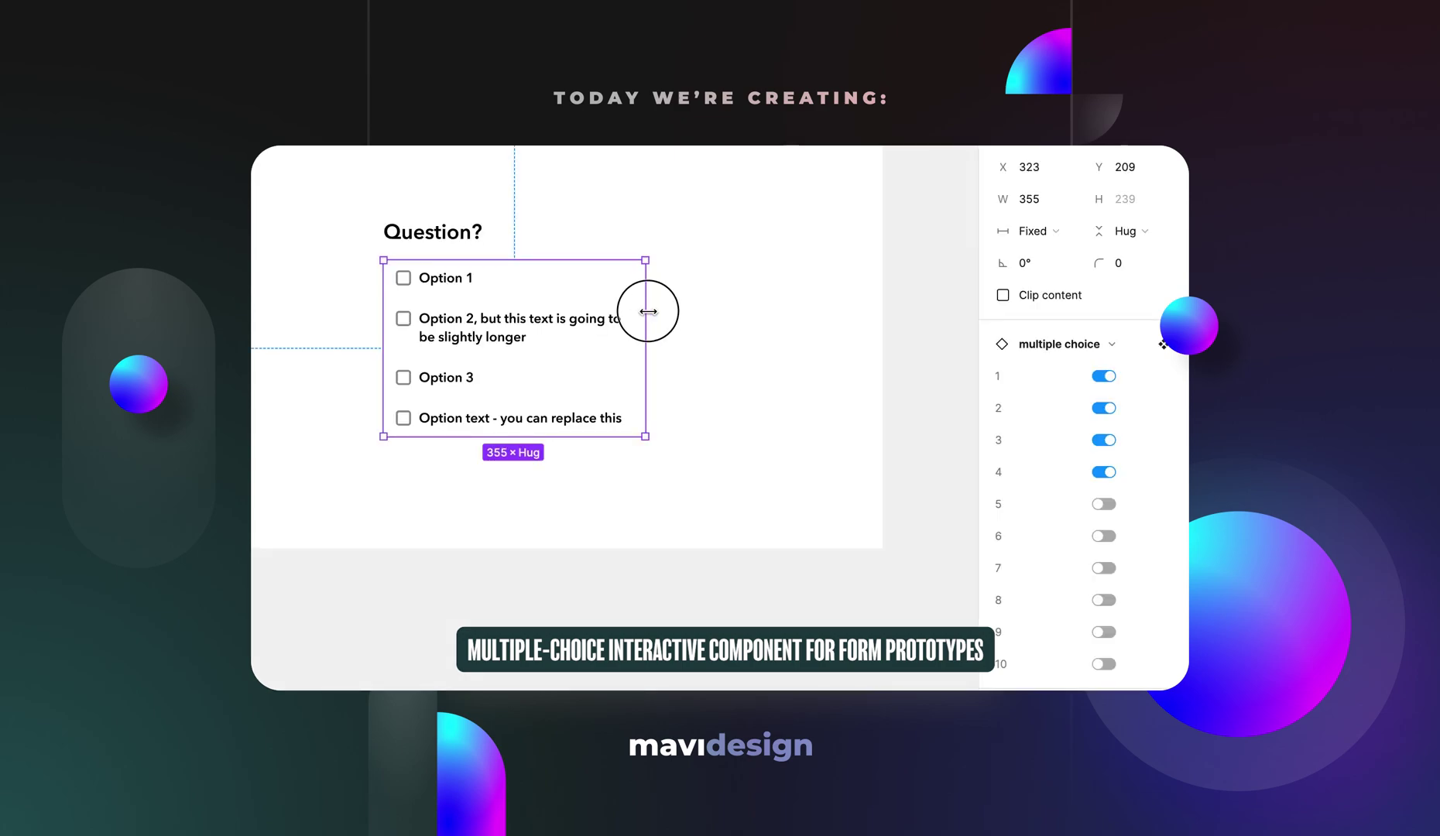
drag(646, 308, 751, 312)
click(1101, 471)
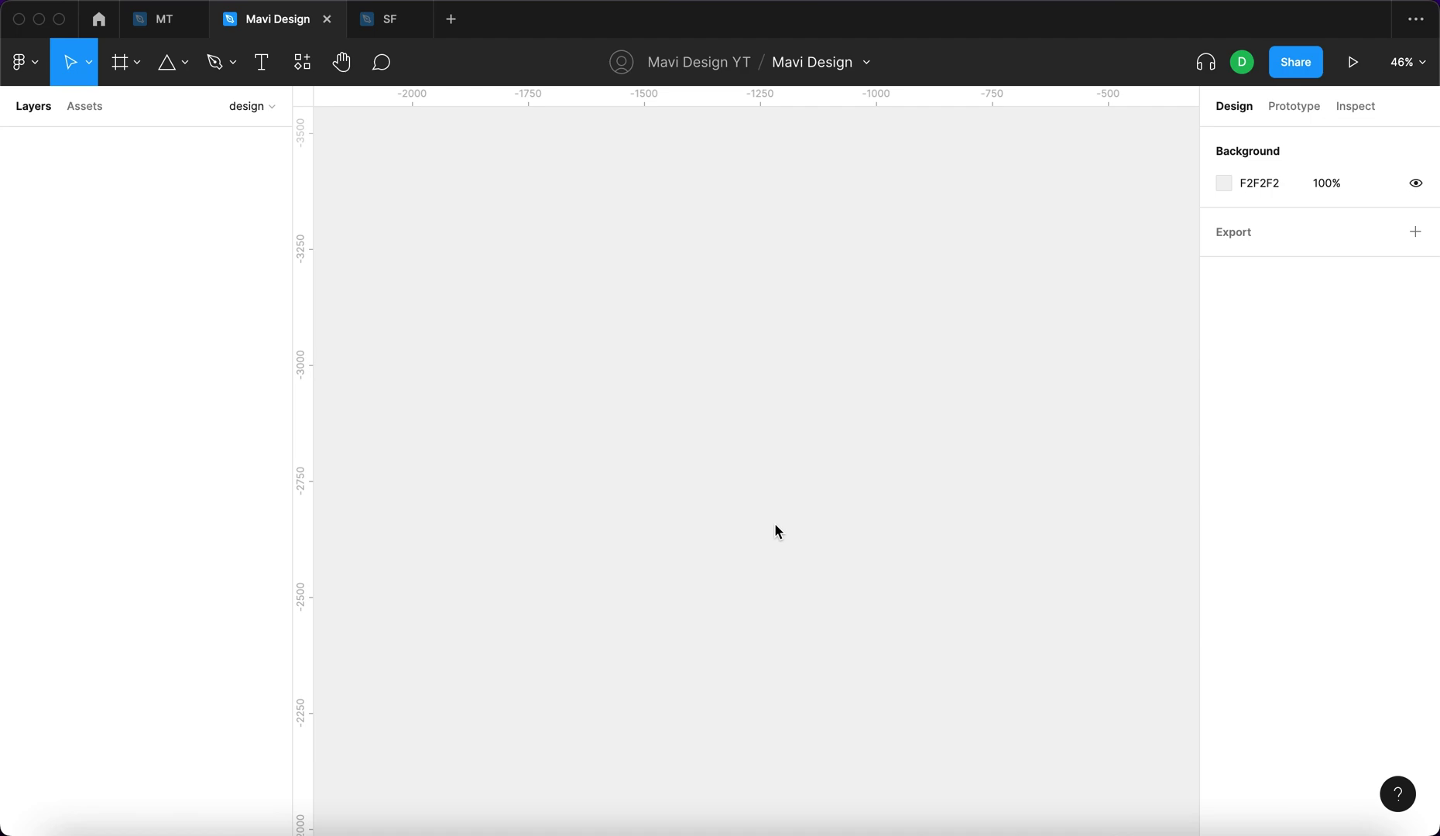
Add a text layer reading "Option text" on the empty canvas and set its font size to 18.
key(super+0)
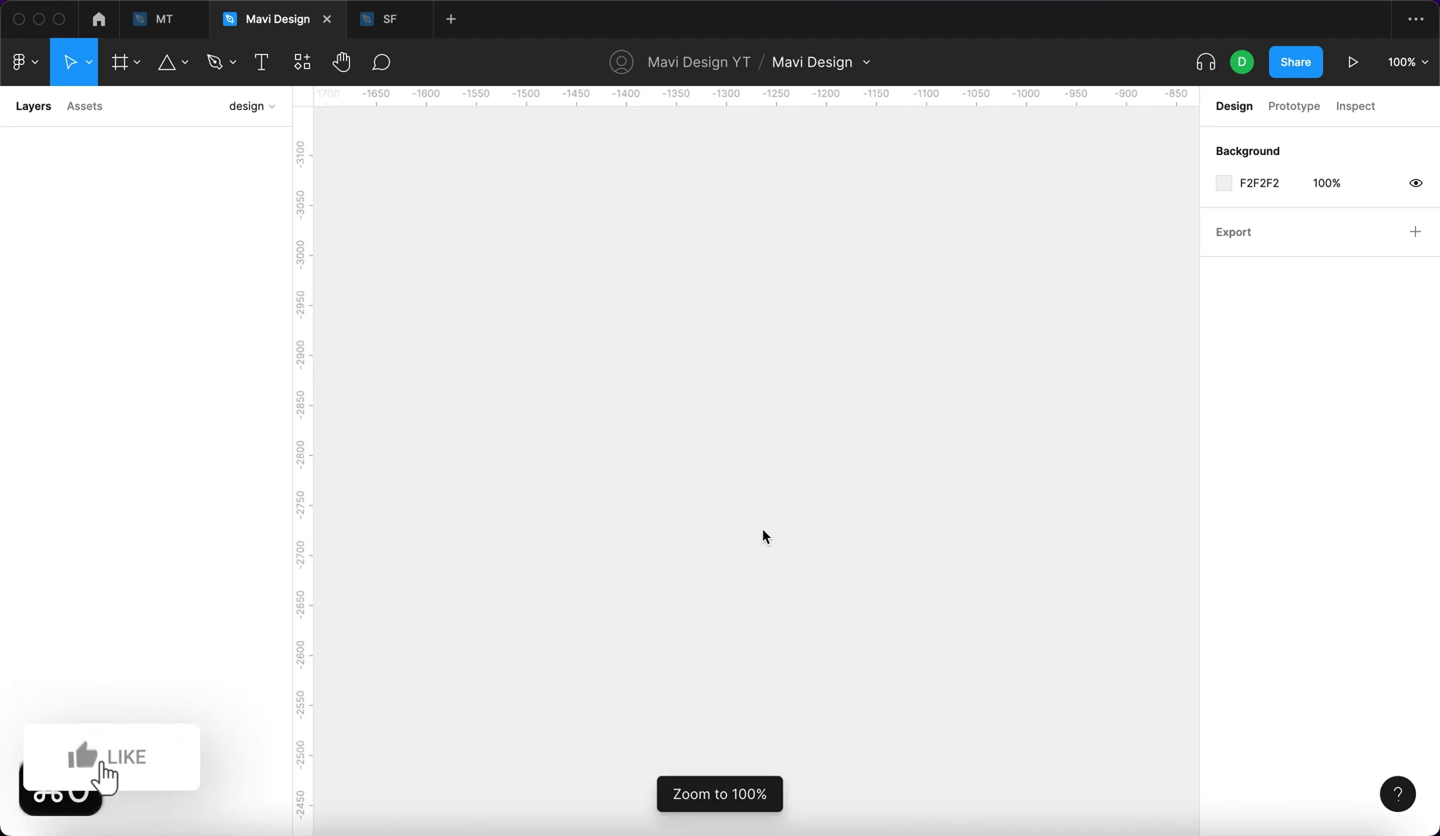
key(t)
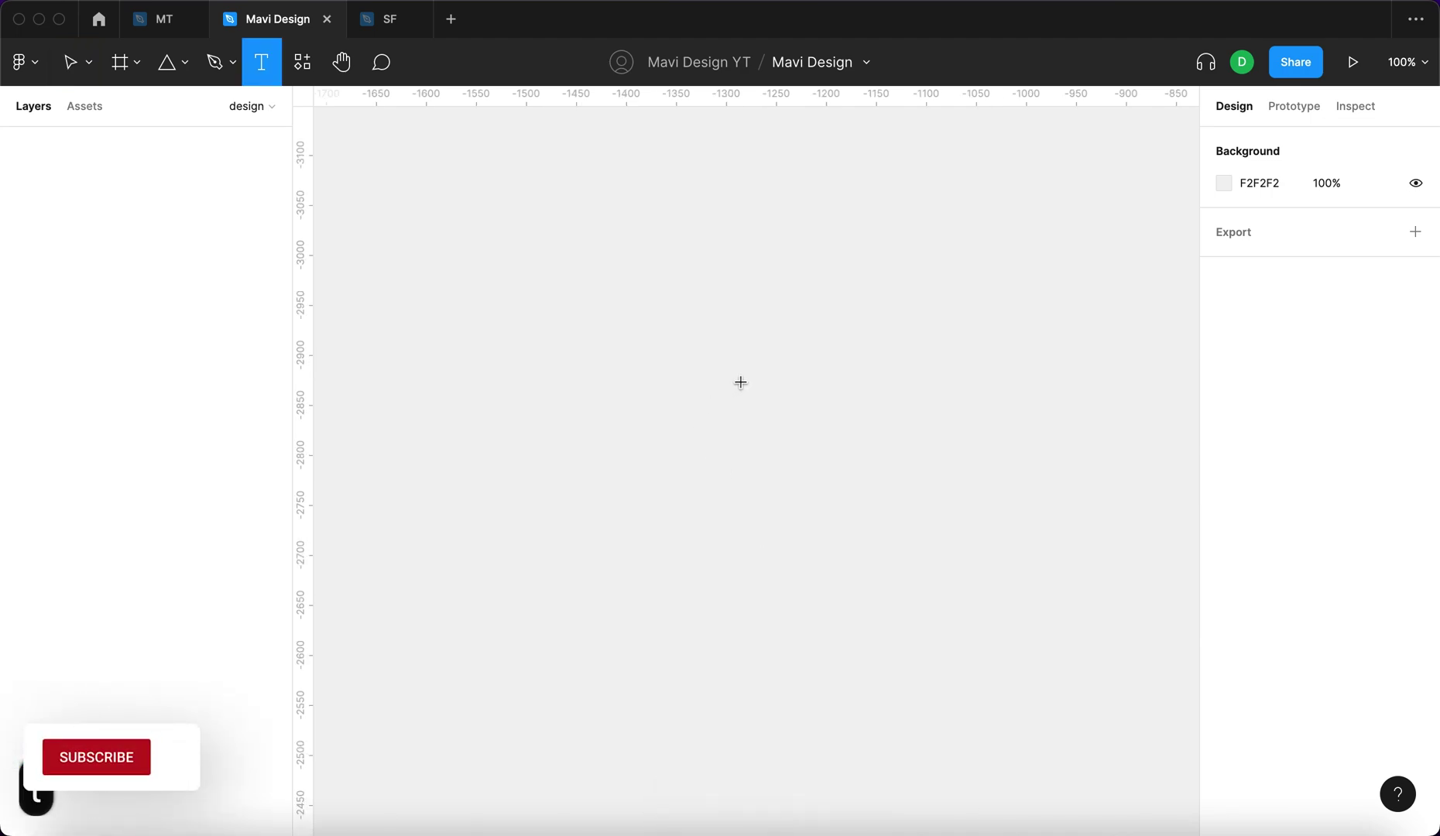
click(660, 330)
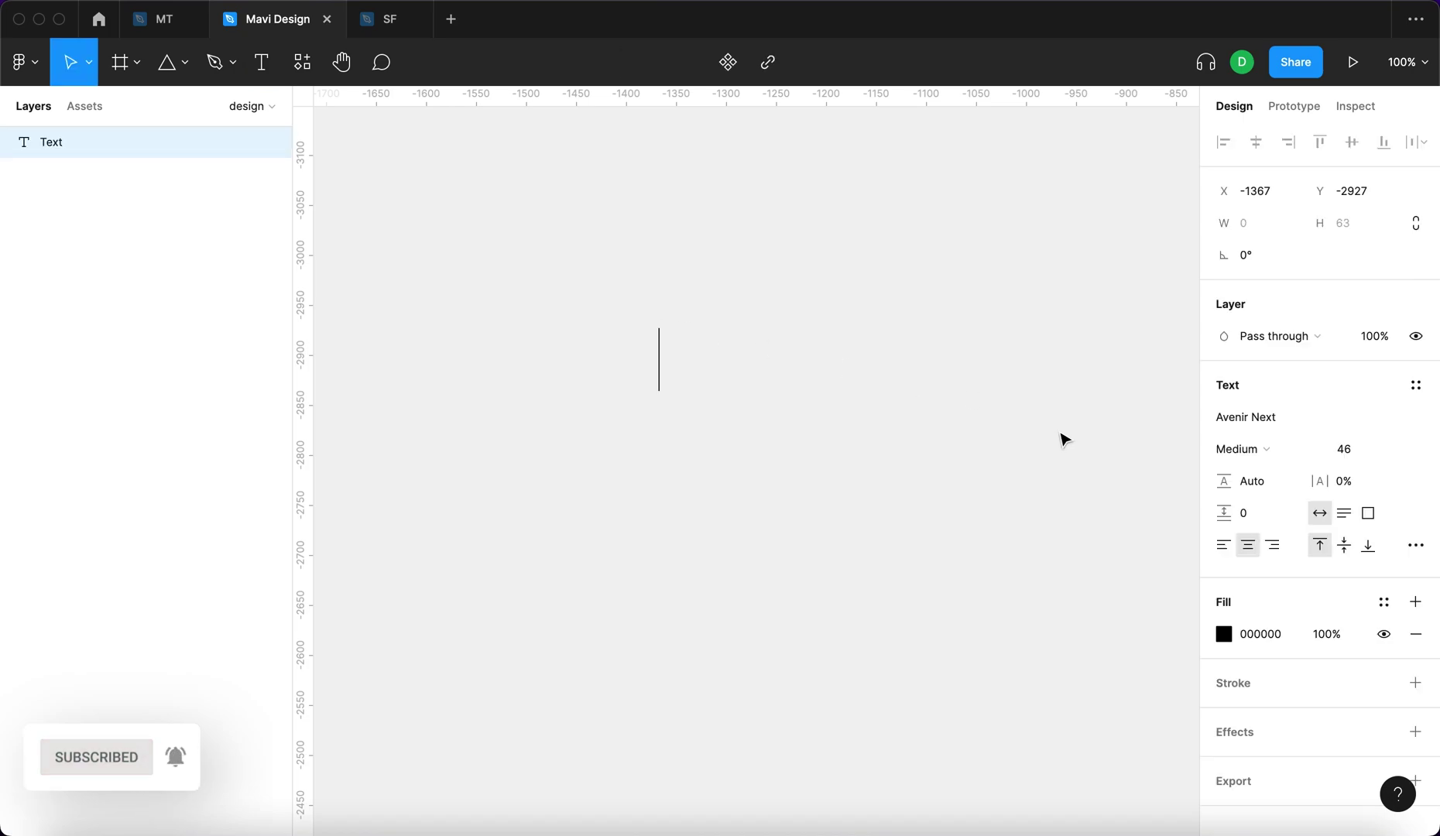
text(Option text)
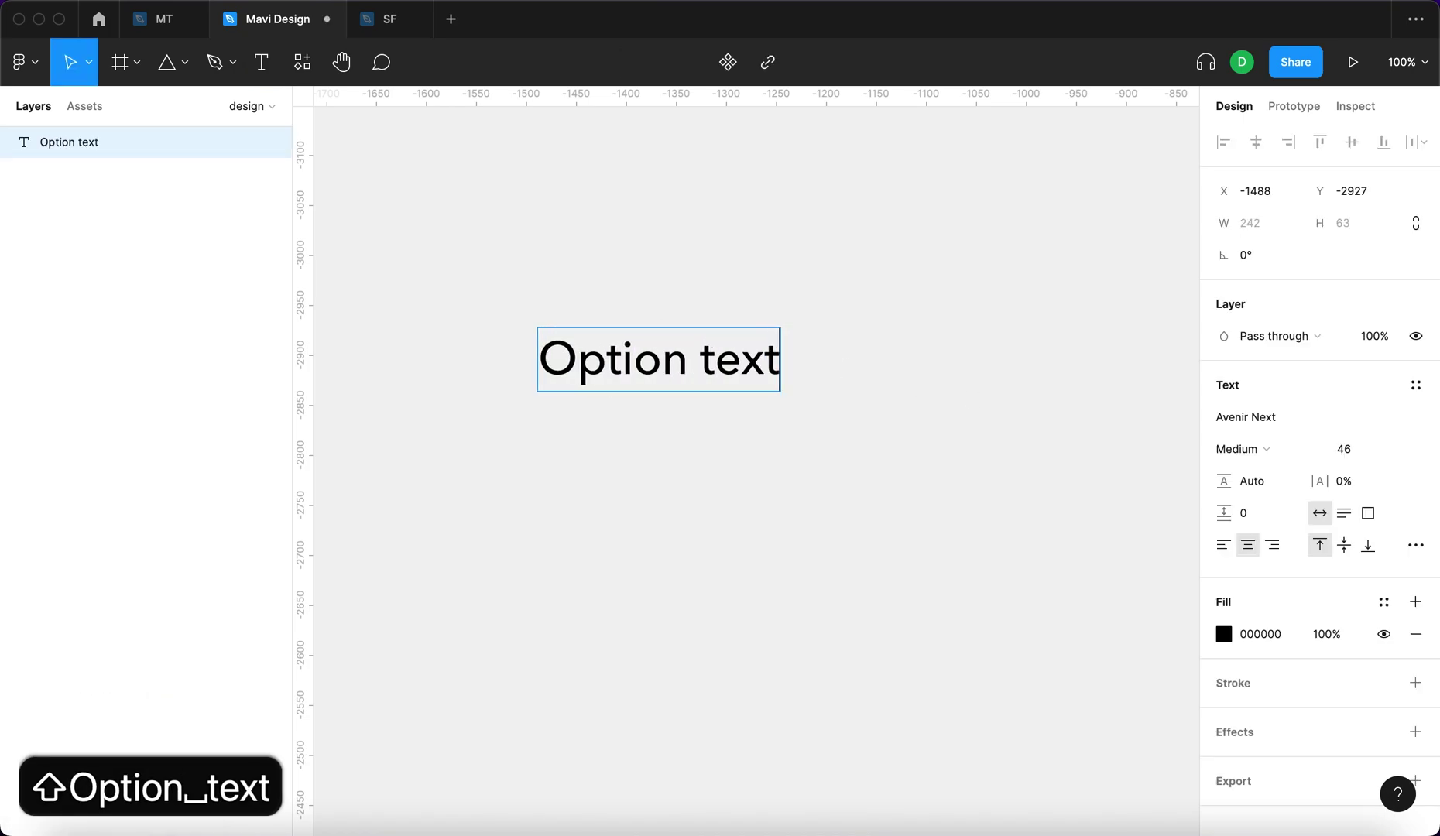
key(Escape)
click(1367, 454)
text(18)
key(Return)
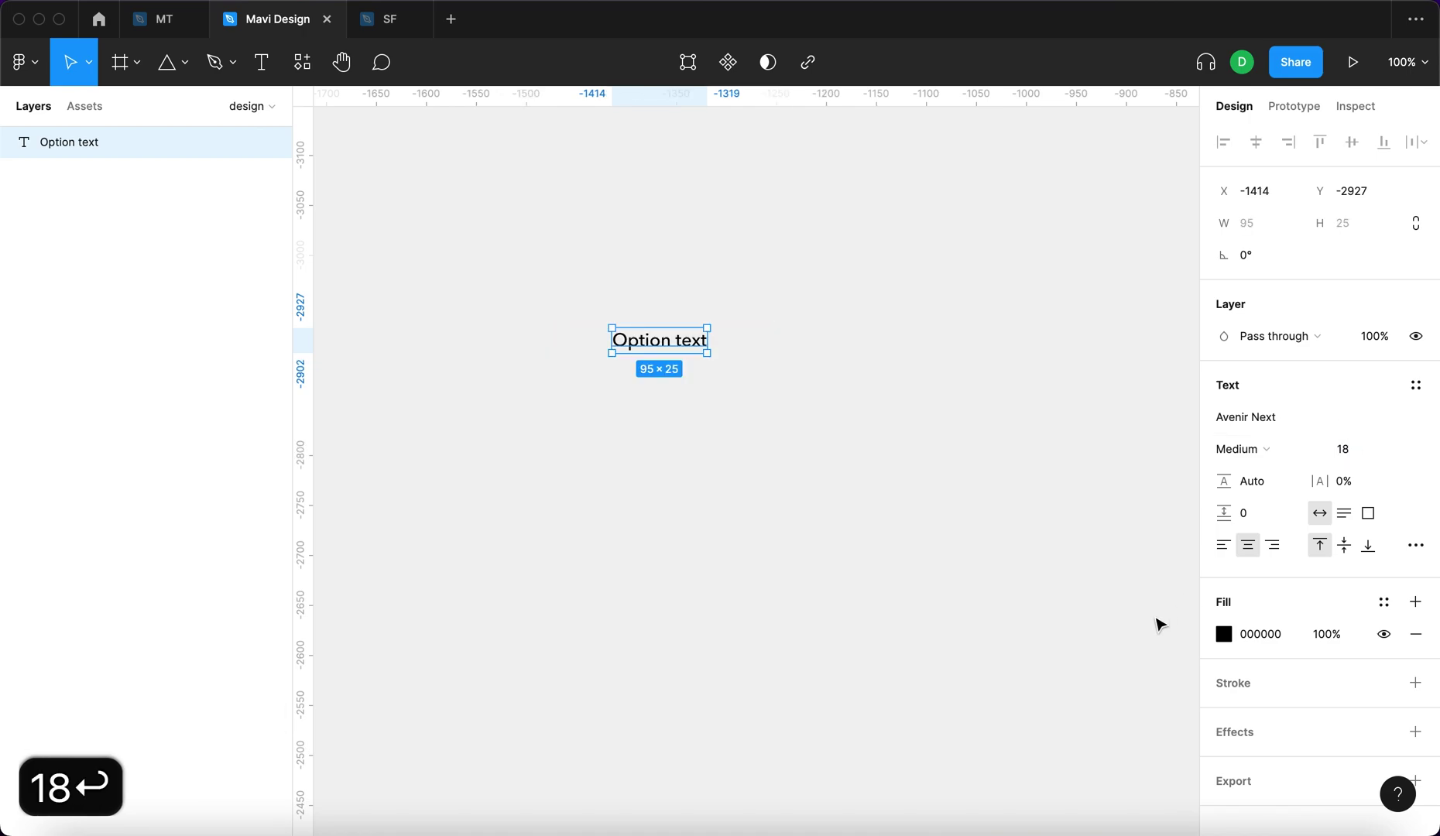
Left-align the option text, set its weight to Demi Bold, and reposition it on the canvas.
click(1224, 545)
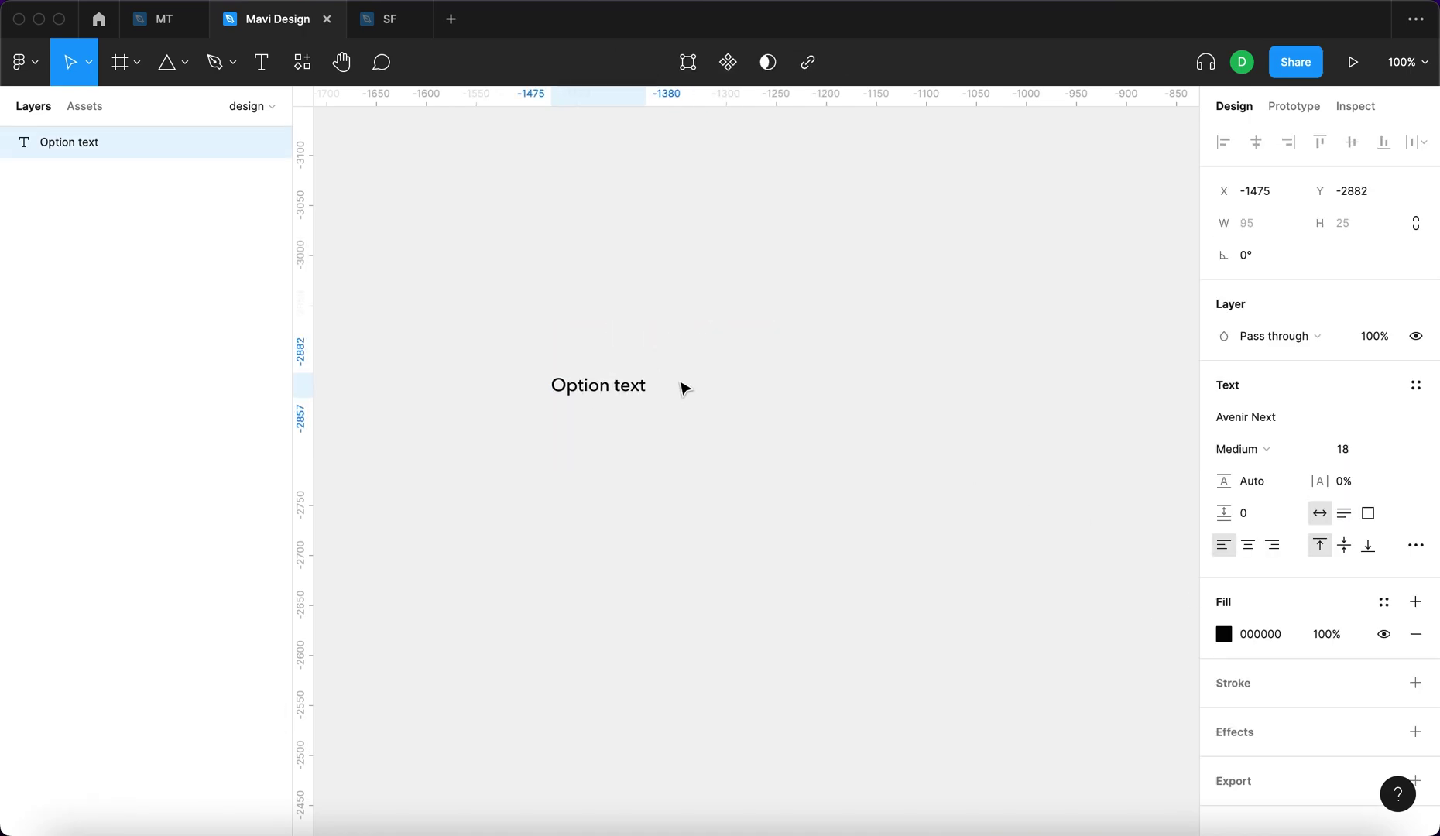
click(1245, 449)
click(1254, 469)
click(1113, 454)
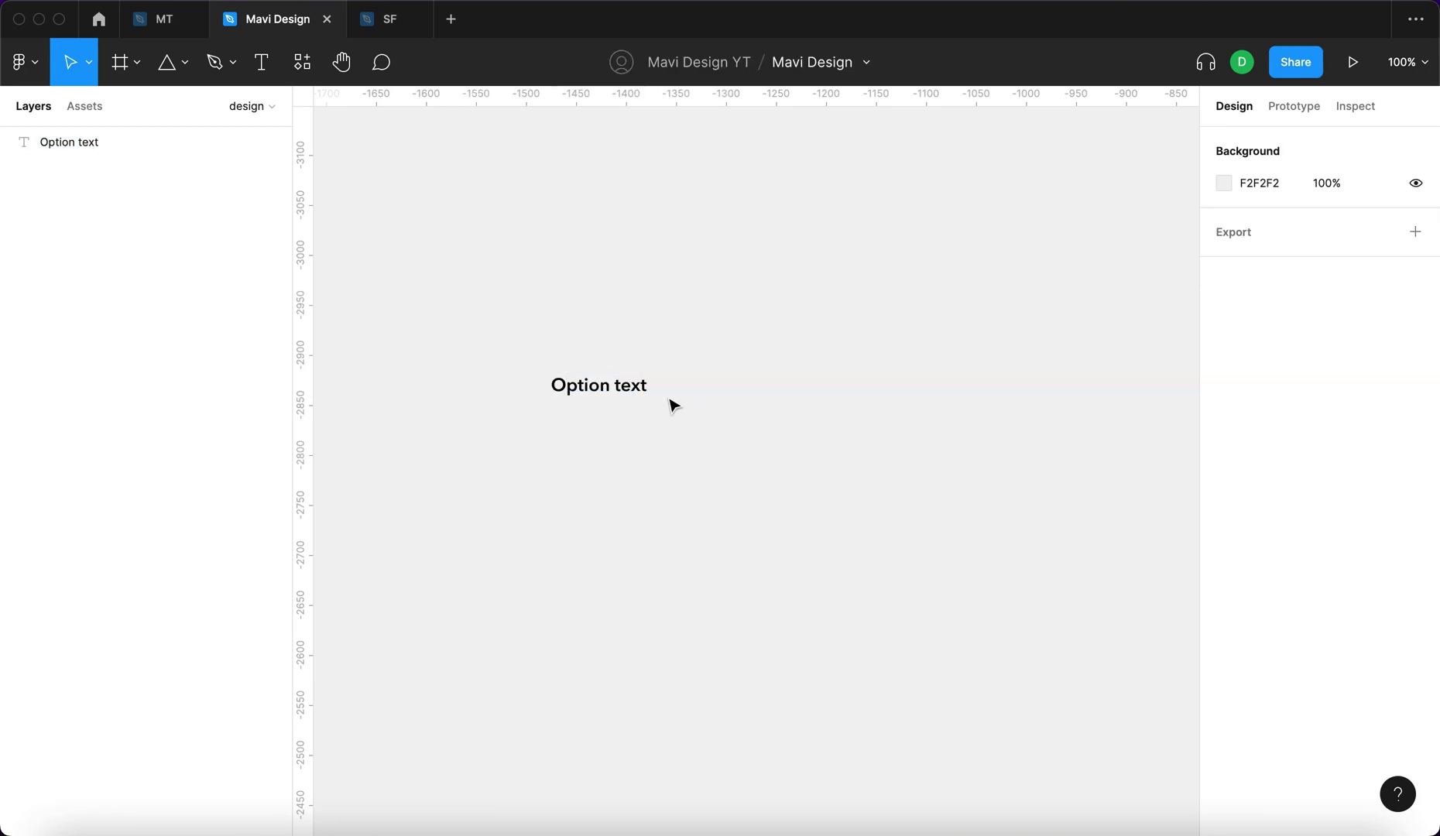
drag(613, 387, 667, 403)
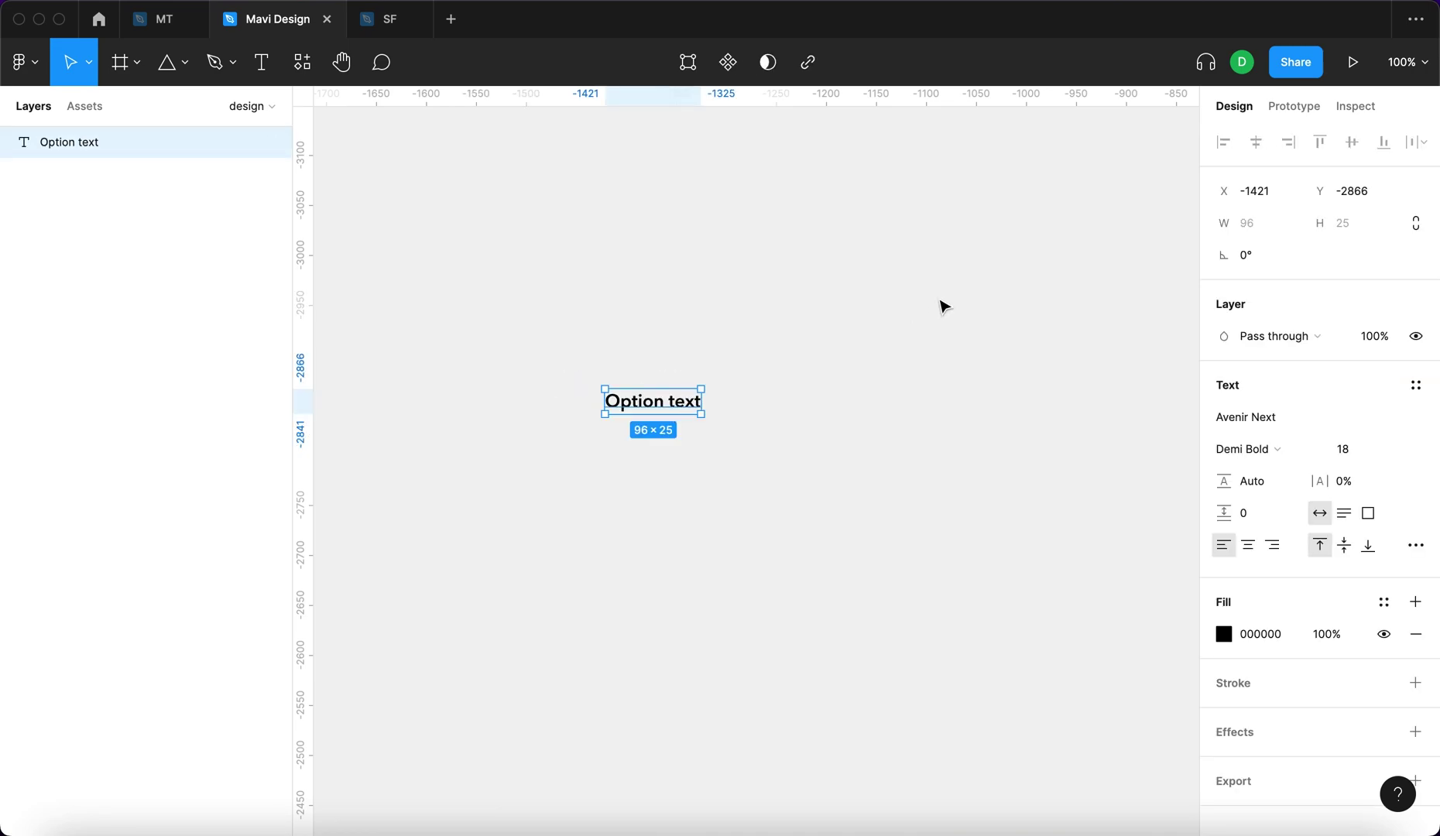
click(627, 336)
click(668, 411)
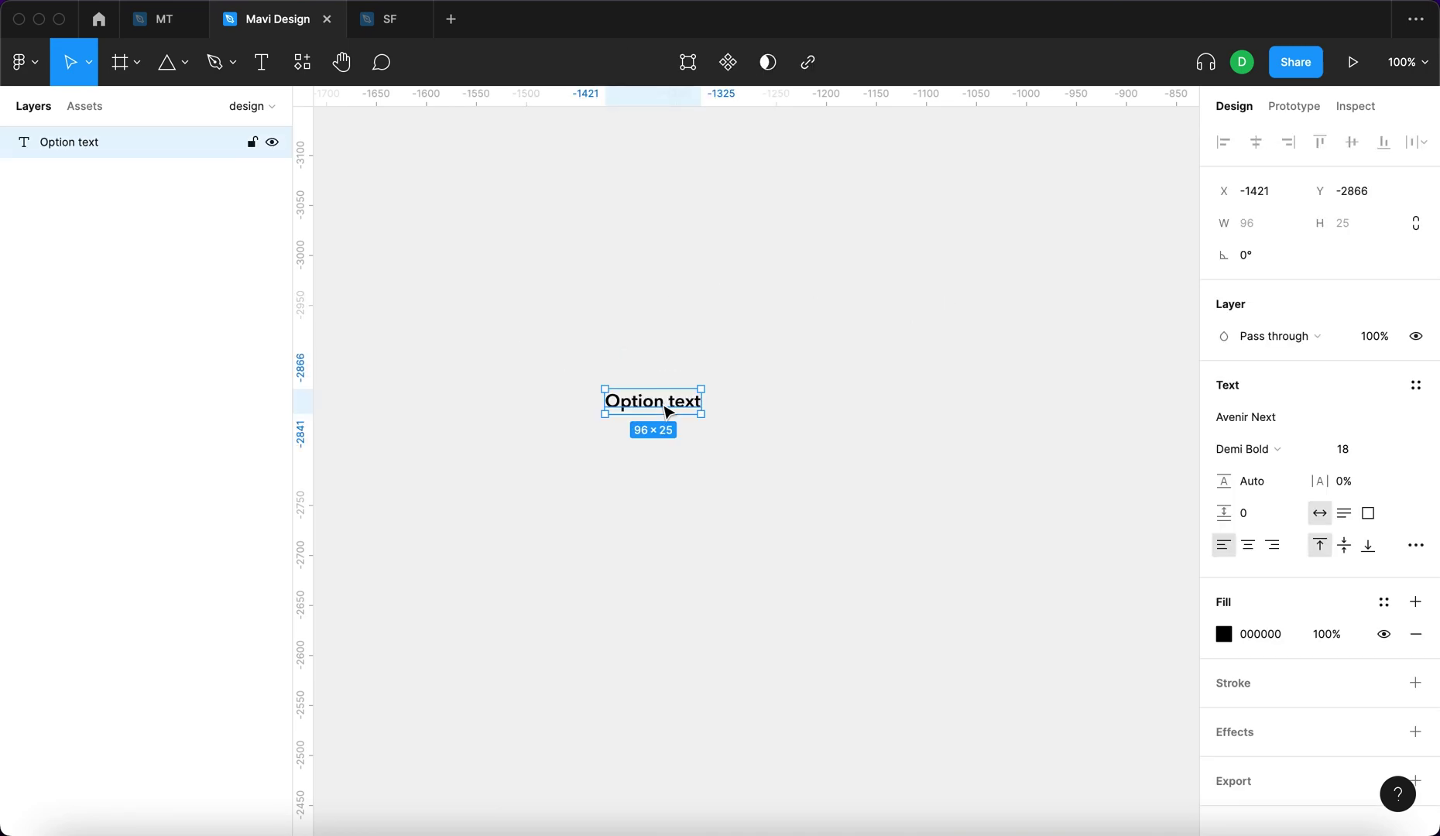
click(518, 410)
Draw a 20 × 20 square just before the option text to serve as its checkbox.
scroll(525, 412, up, 5)
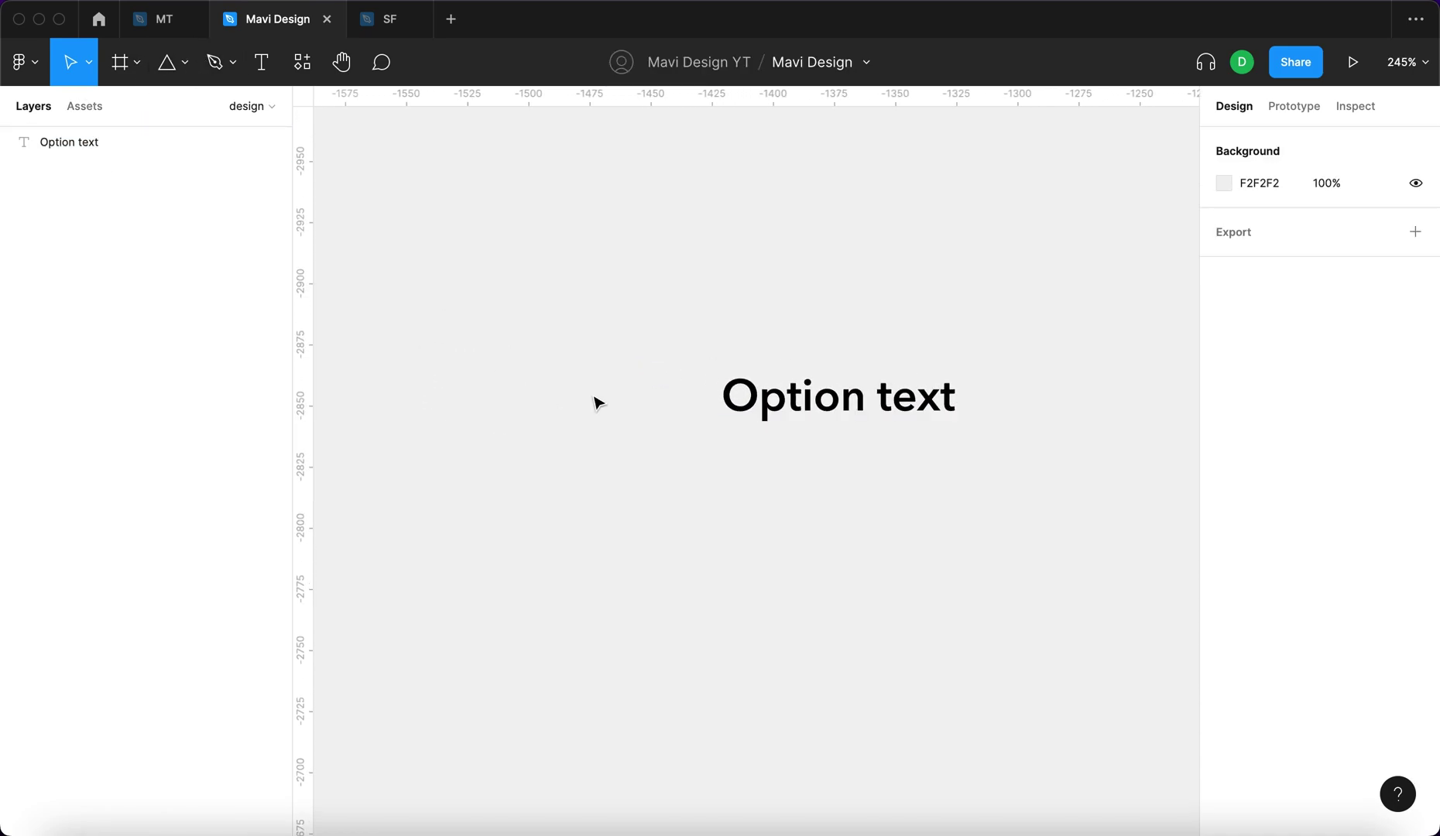
key(r)
mouse_move(675, 380)
mouse_down()
mouse_move(599, 436)
mouse_move(629, 400)
mouse_move(649, 400)
mouse_up()
click(797, 481)
Round the checkbox square's corners with a radius of 3.
scroll(795, 478, down, 5)
scroll(923, 488, up, 4)
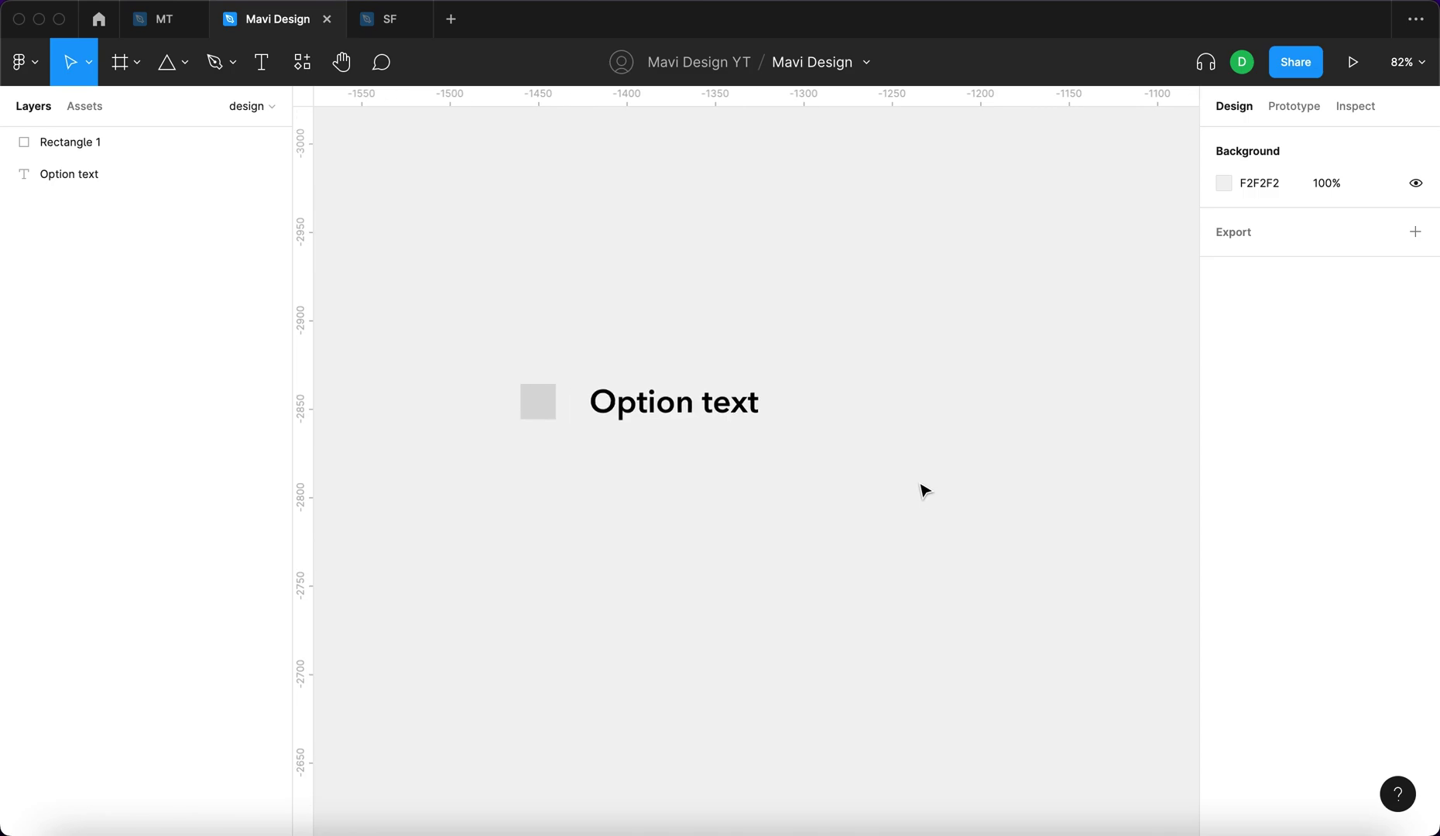
click(533, 403)
click(1351, 266)
text(3)
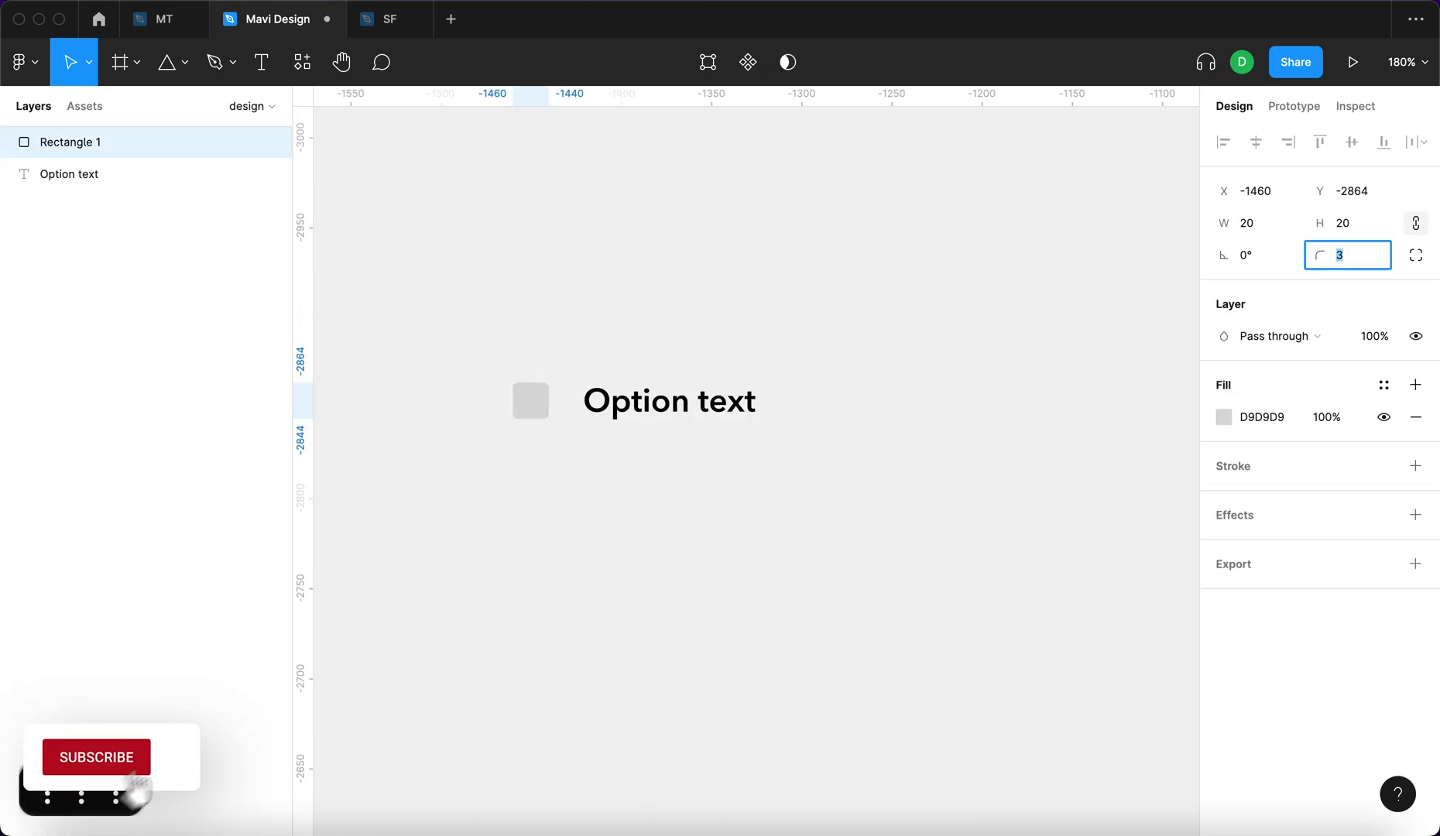
key(Return)
Add a black stroke of weight 2 to the checkbox square, aligned to its center.
click(1416, 465)
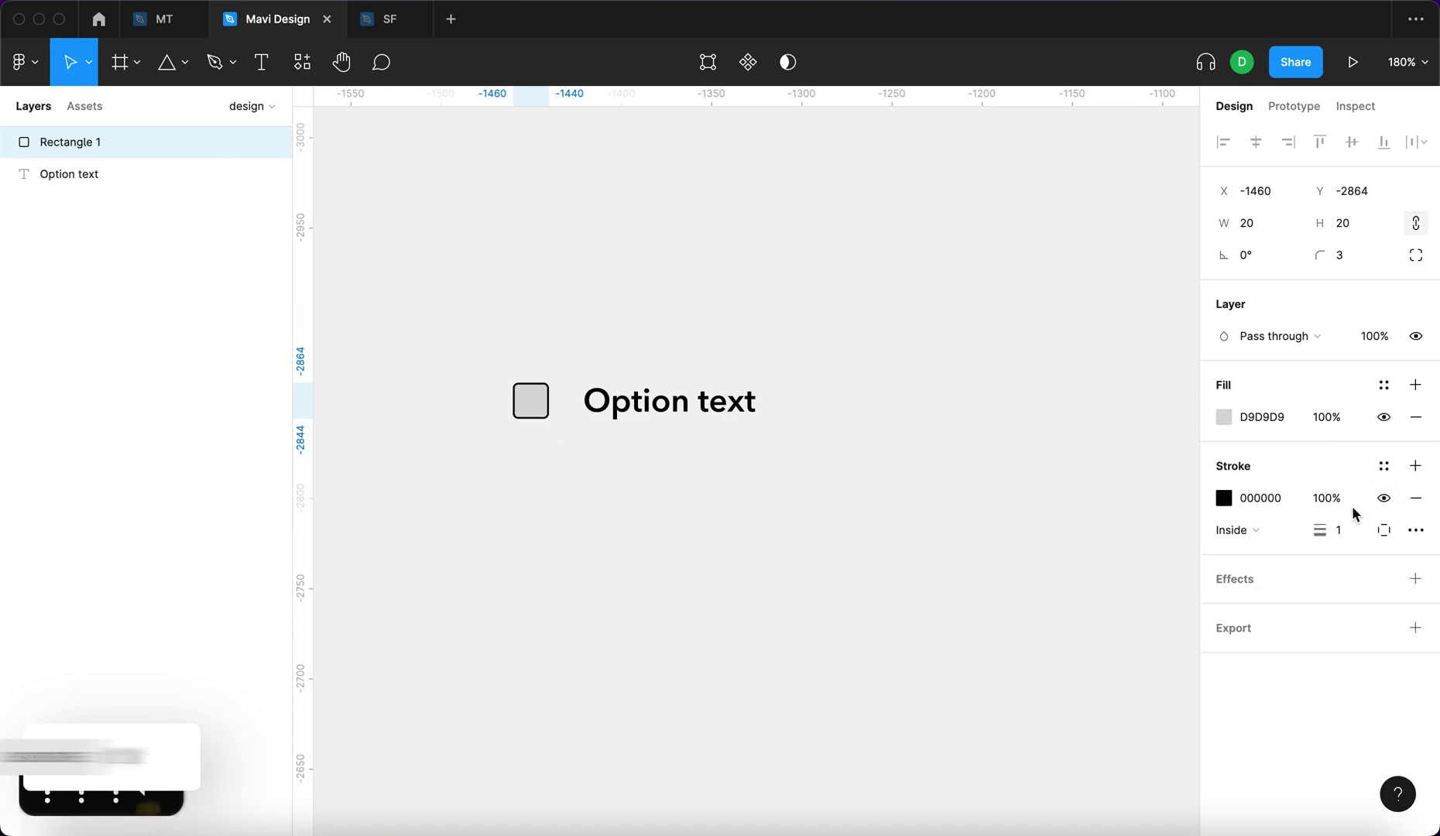
click(1340, 530)
text(2)
key(Return)
click(1232, 542)
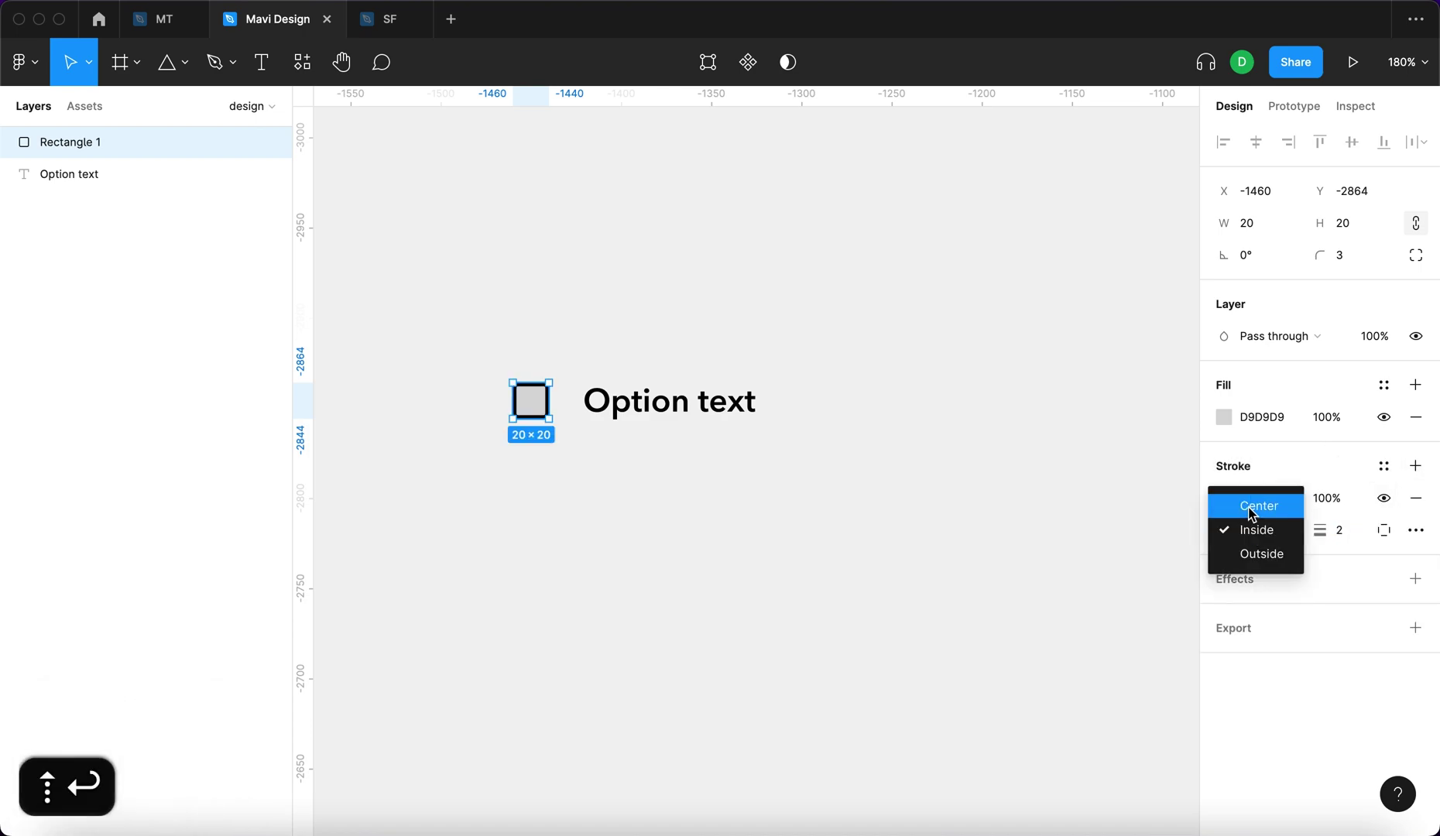
click(1271, 510)
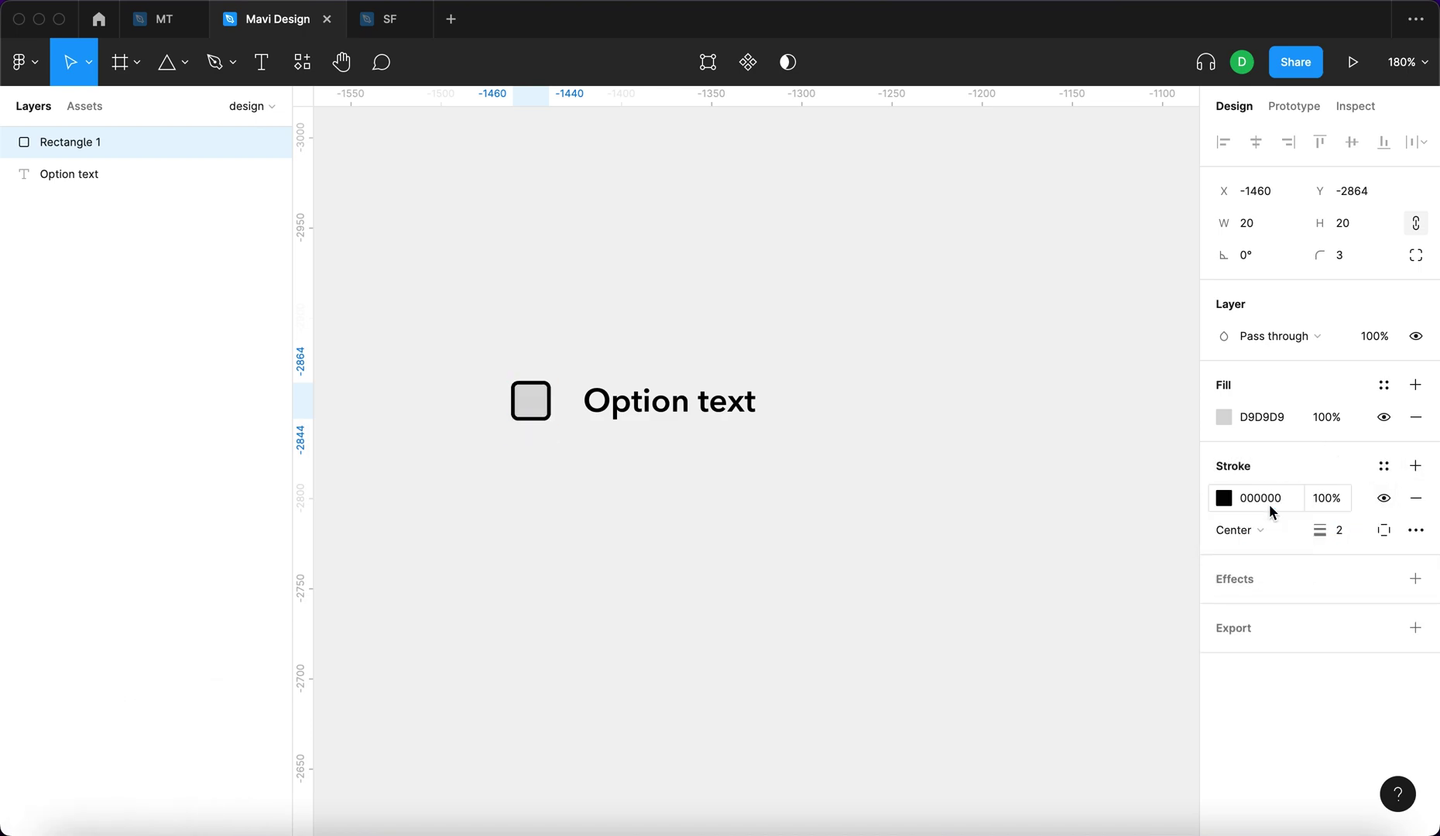
Remove the checkbox square's fill and move the square slightly closer to the option text.
click(1426, 423)
click(758, 549)
click(528, 384)
scroll(526, 384, up, 5)
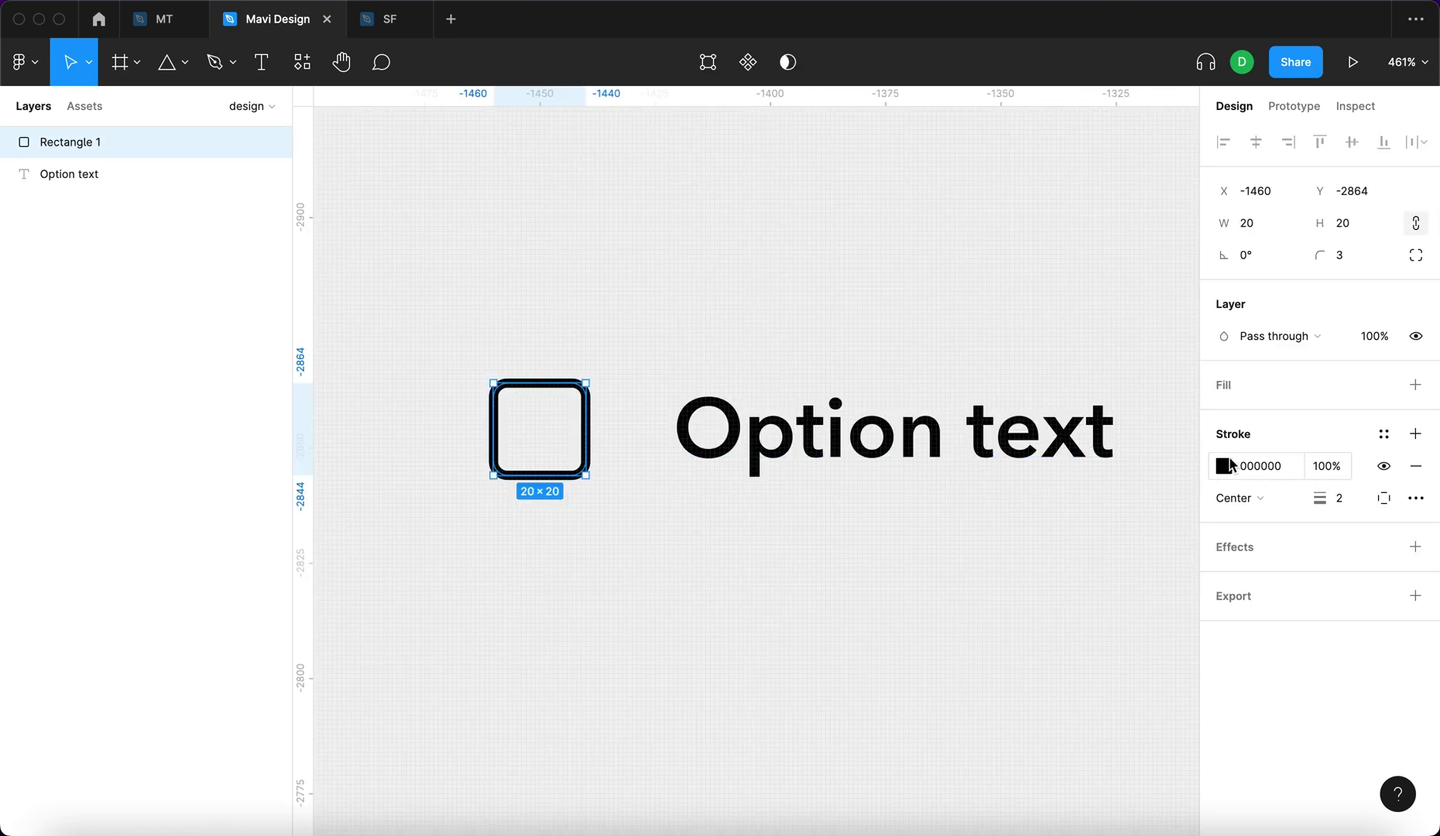
scroll(473, 375, down, 5)
scroll(485, 376, up, 5)
drag(501, 430, 515, 431)
Try a heavier stroke weight on the checkbox square.
click(1336, 498)
key(Up)
key(Down)
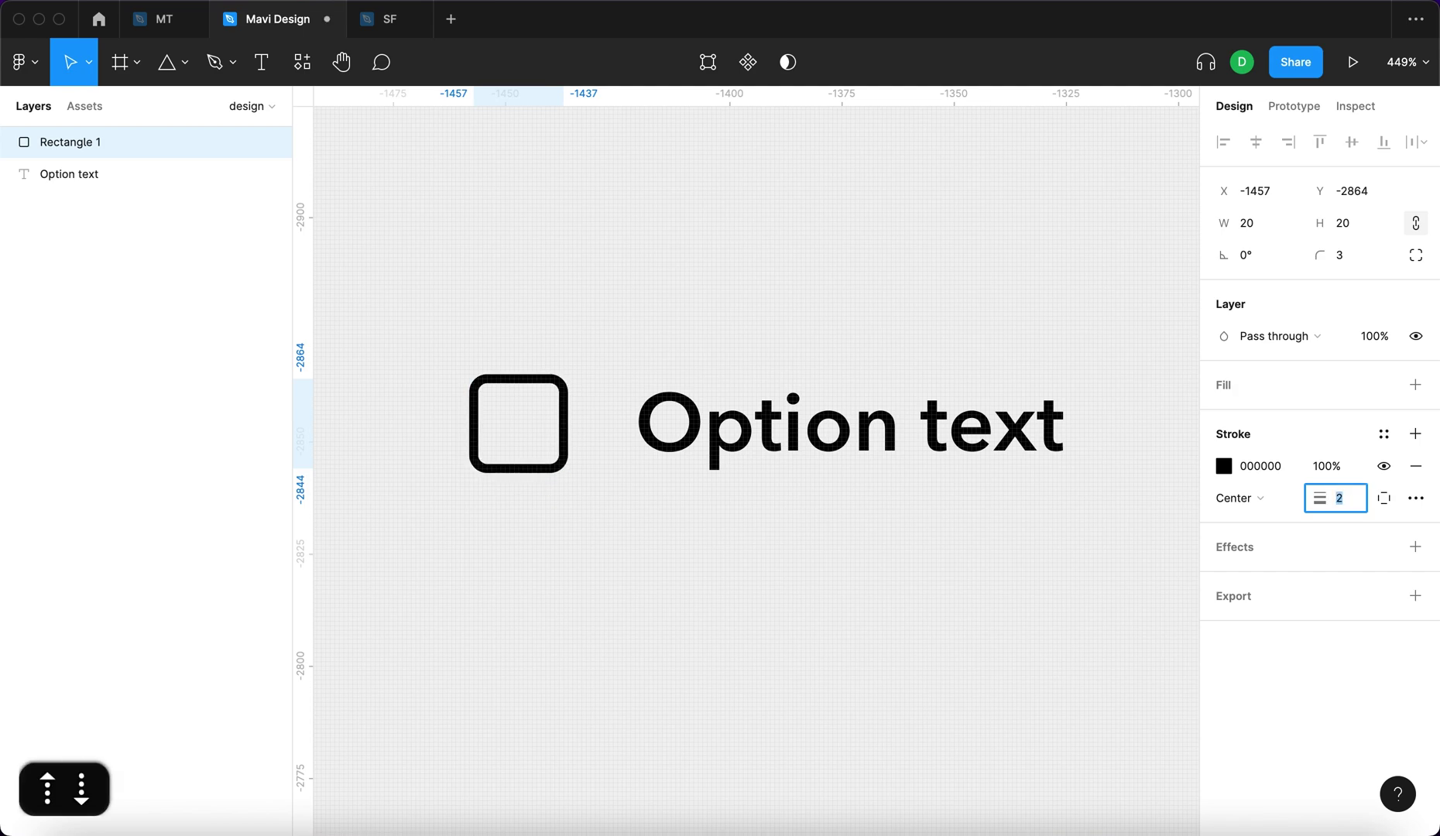
key(Up)
key(Return)
Resize the checkbox square to 18 × 18 and move the option text closer to it.
scroll(1019, 498, left, 5)
scroll(843, 464, down, 1)
key(Down)
key(Return)
drag(806, 478, 797, 472)
click(833, 567)
scroll(844, 534, down, 3)
scroll(860, 503, right, 3)
drag(879, 454, 861, 465)
click(849, 587)
Set the checkbox square's stroke weight to 2.5.
click(678, 455)
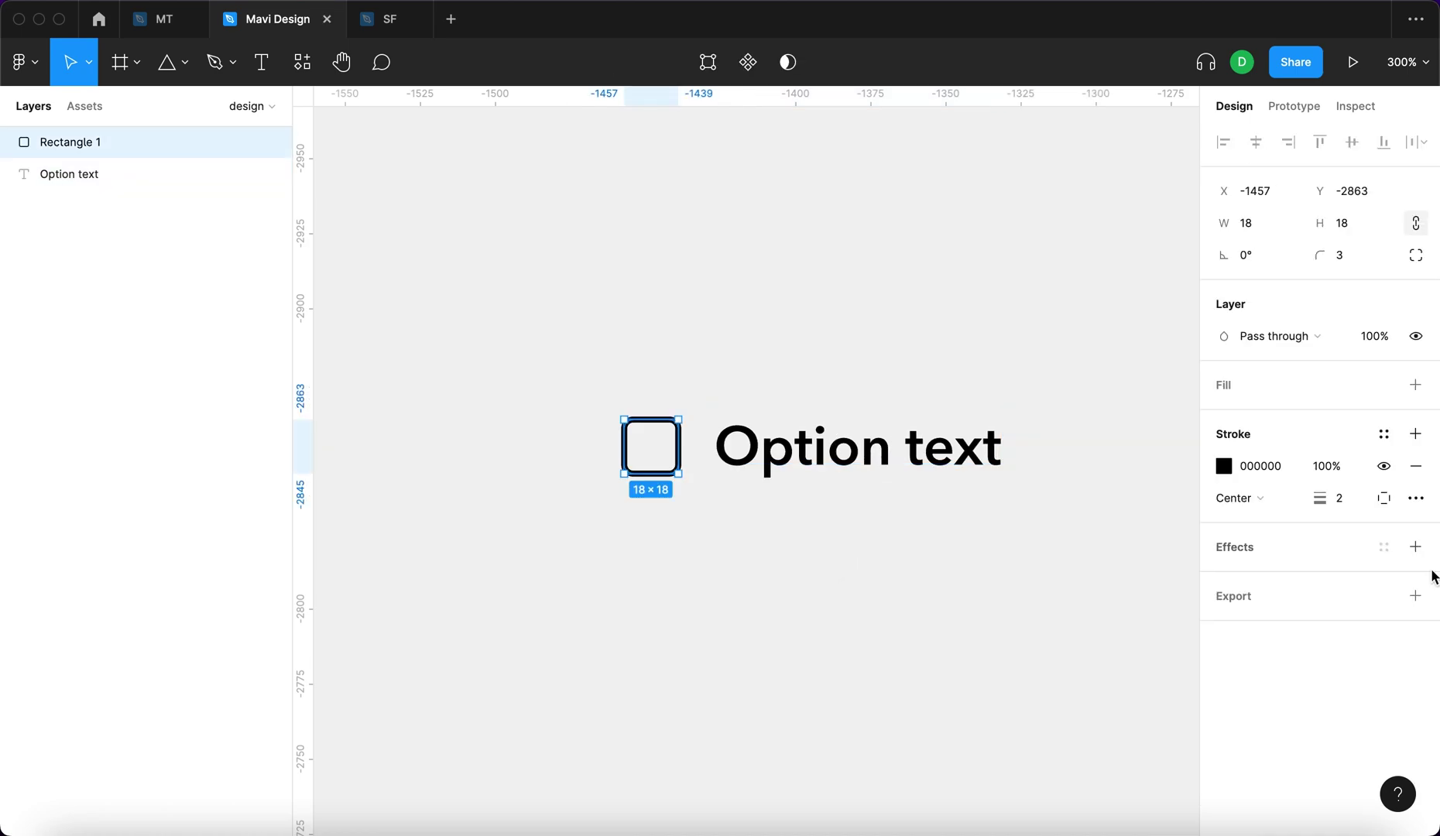
text(2.5)
key(Return)
click(845, 593)
scroll(845, 593, down, 4)
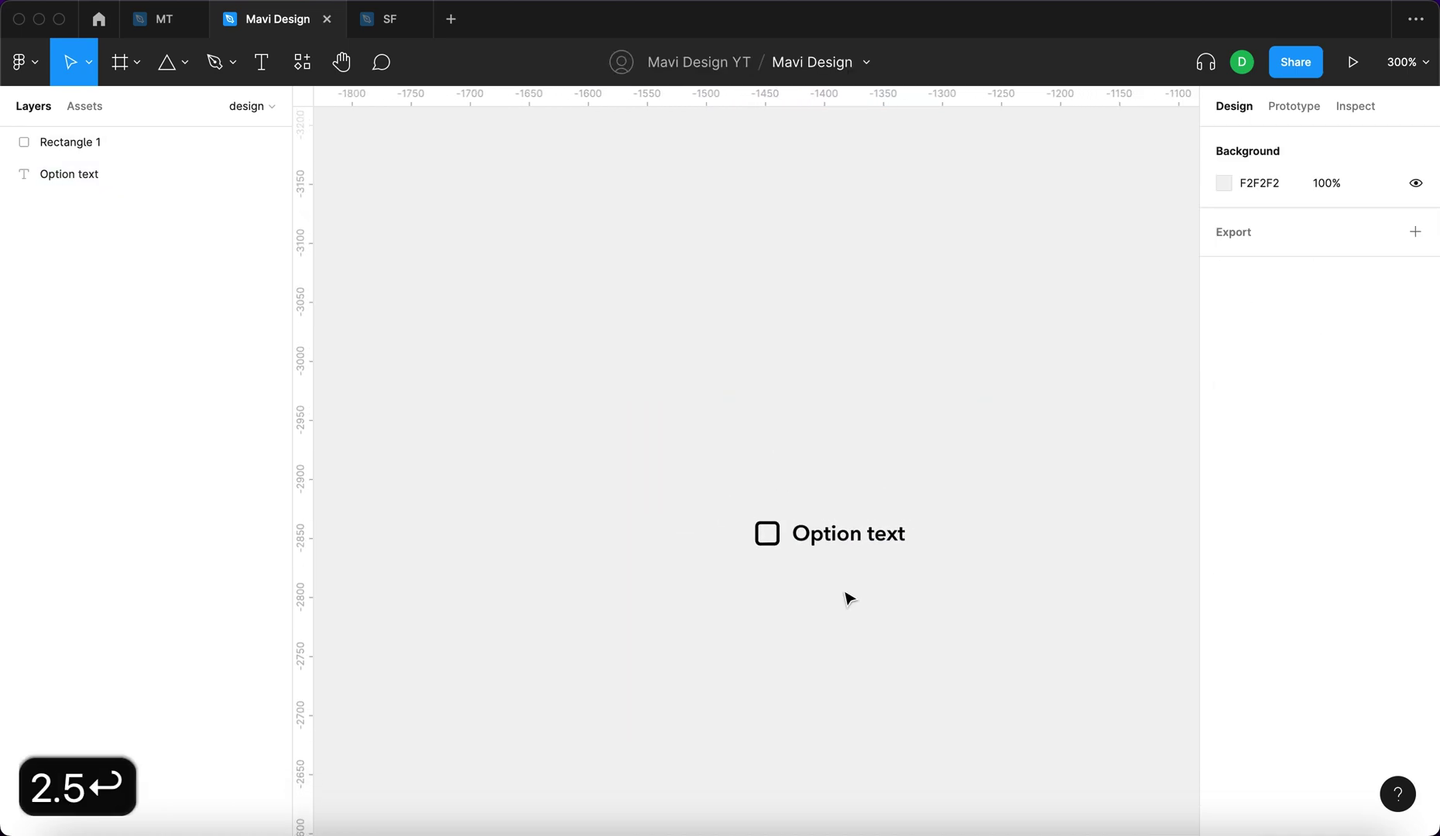
scroll(849, 599, up, 5)
scroll(972, 649, down, 1)
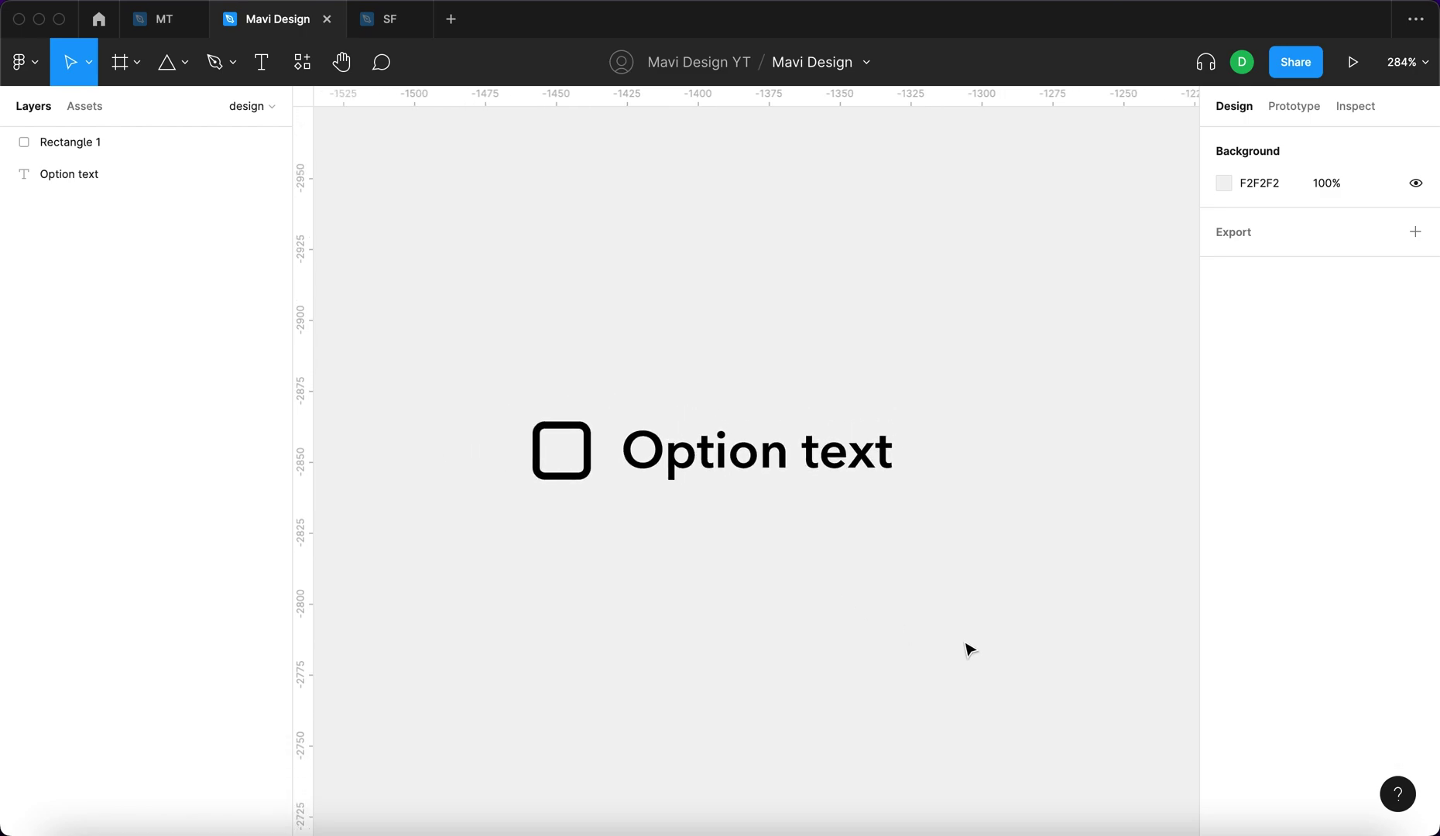
Wrap the checkbox square and option text in an auto layout frame and rename it "option".
drag(1051, 627, 463, 339)
key(shift+a)
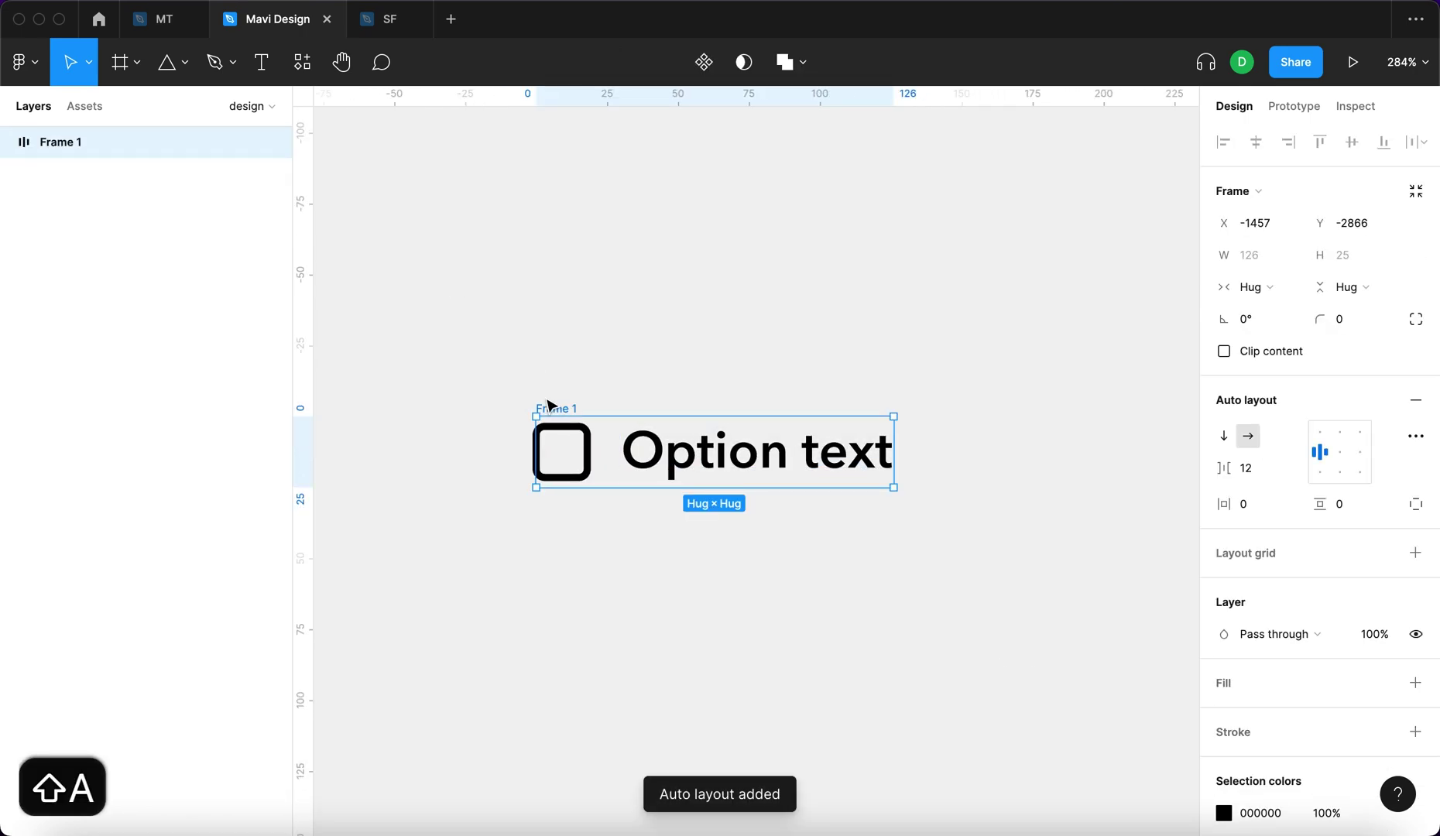
key(super+r)
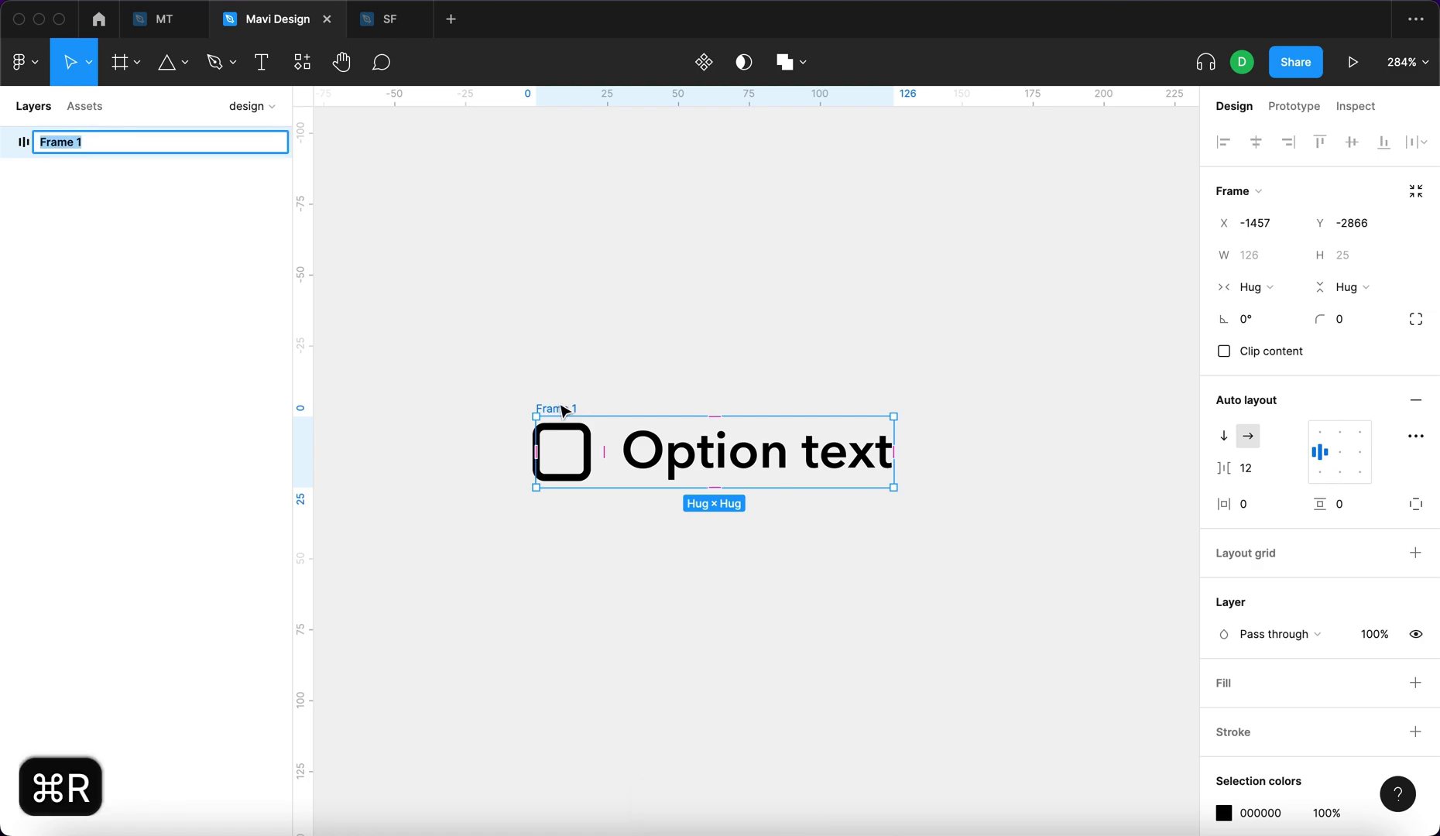
text(option)
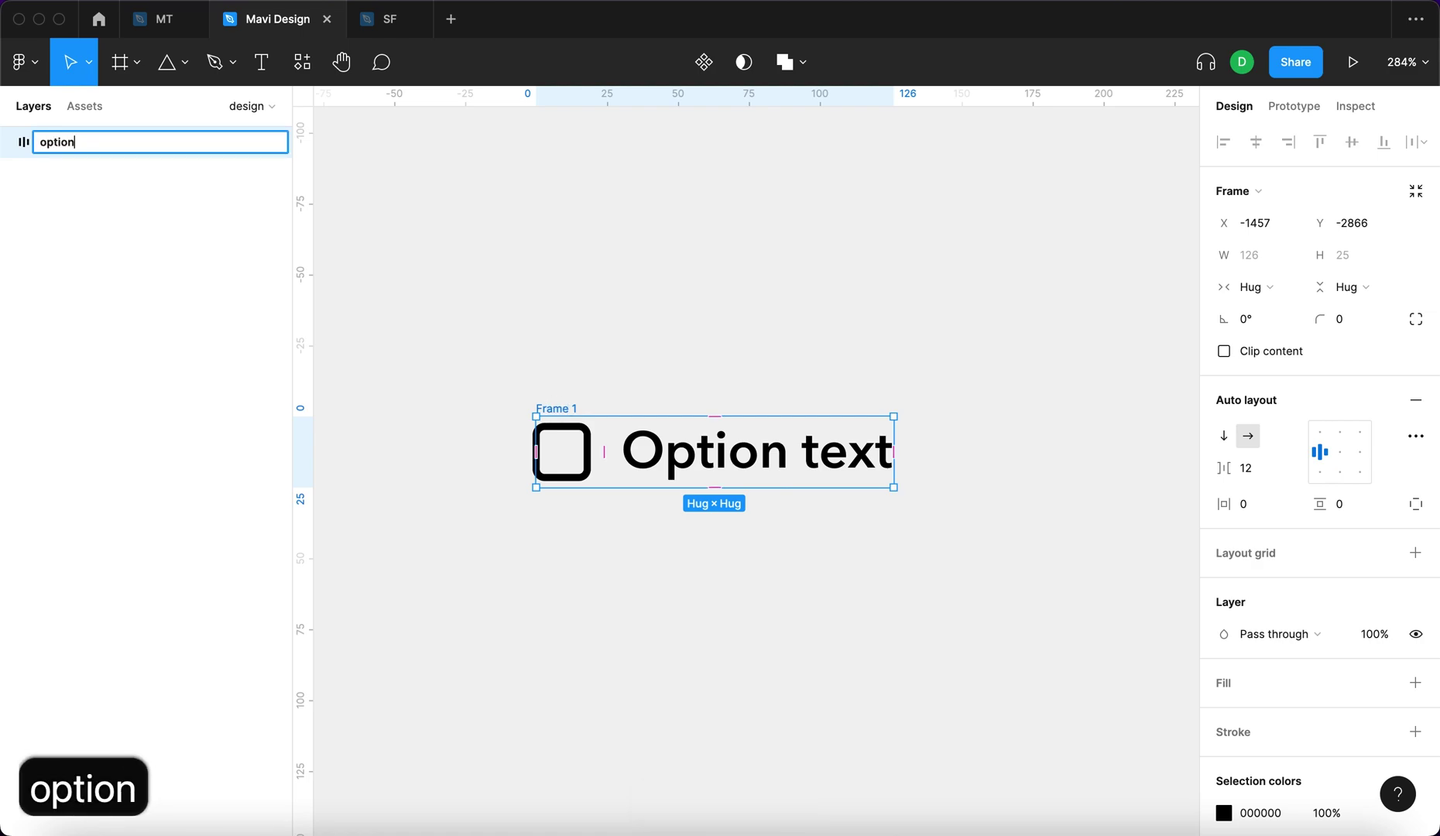
key(Return)
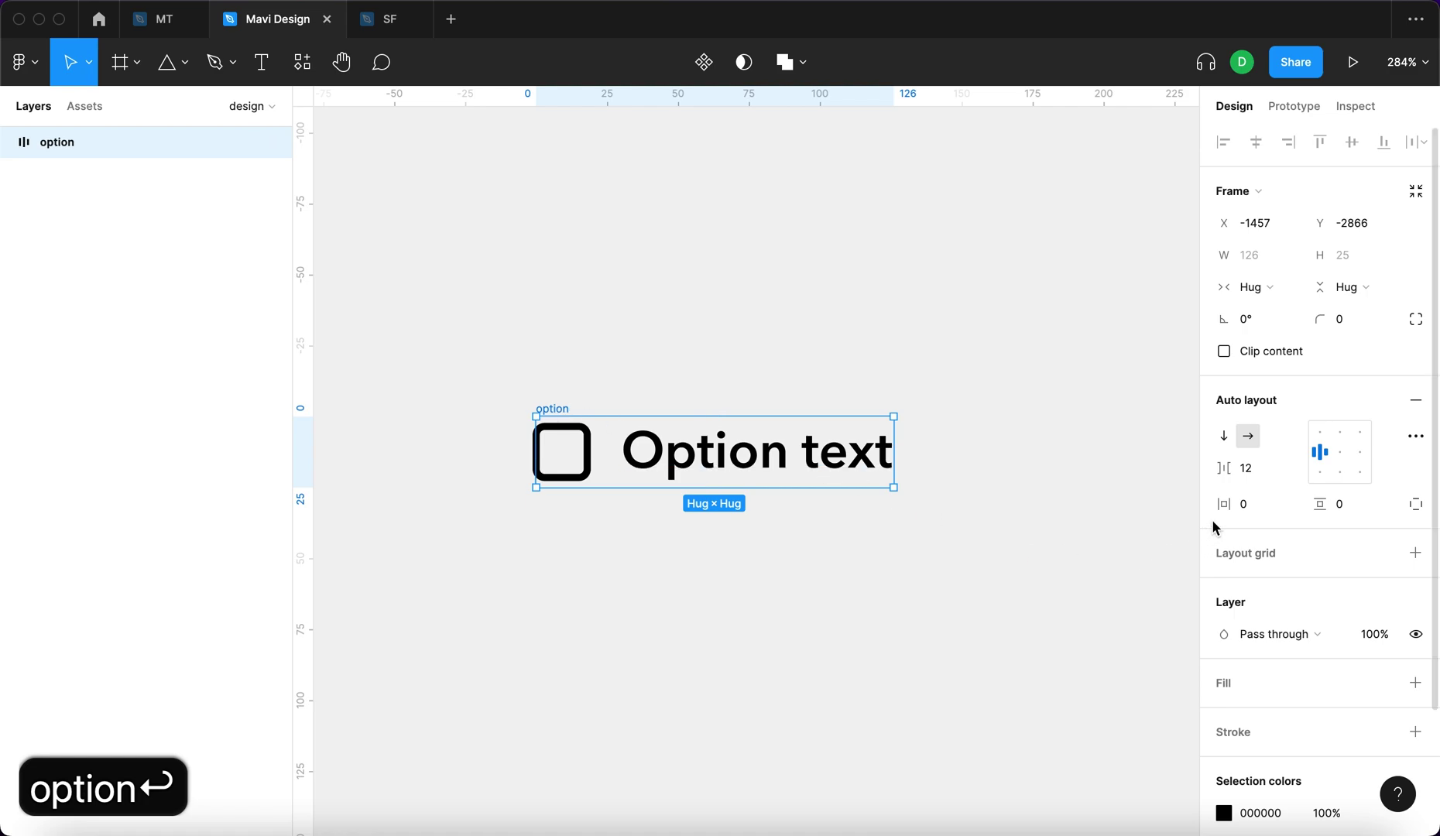
Set the option frame's horizontal and vertical padding to 20 and give it a white FFFFFF fill.
key(shift+Up)
key(shift+Up)
key(Return)
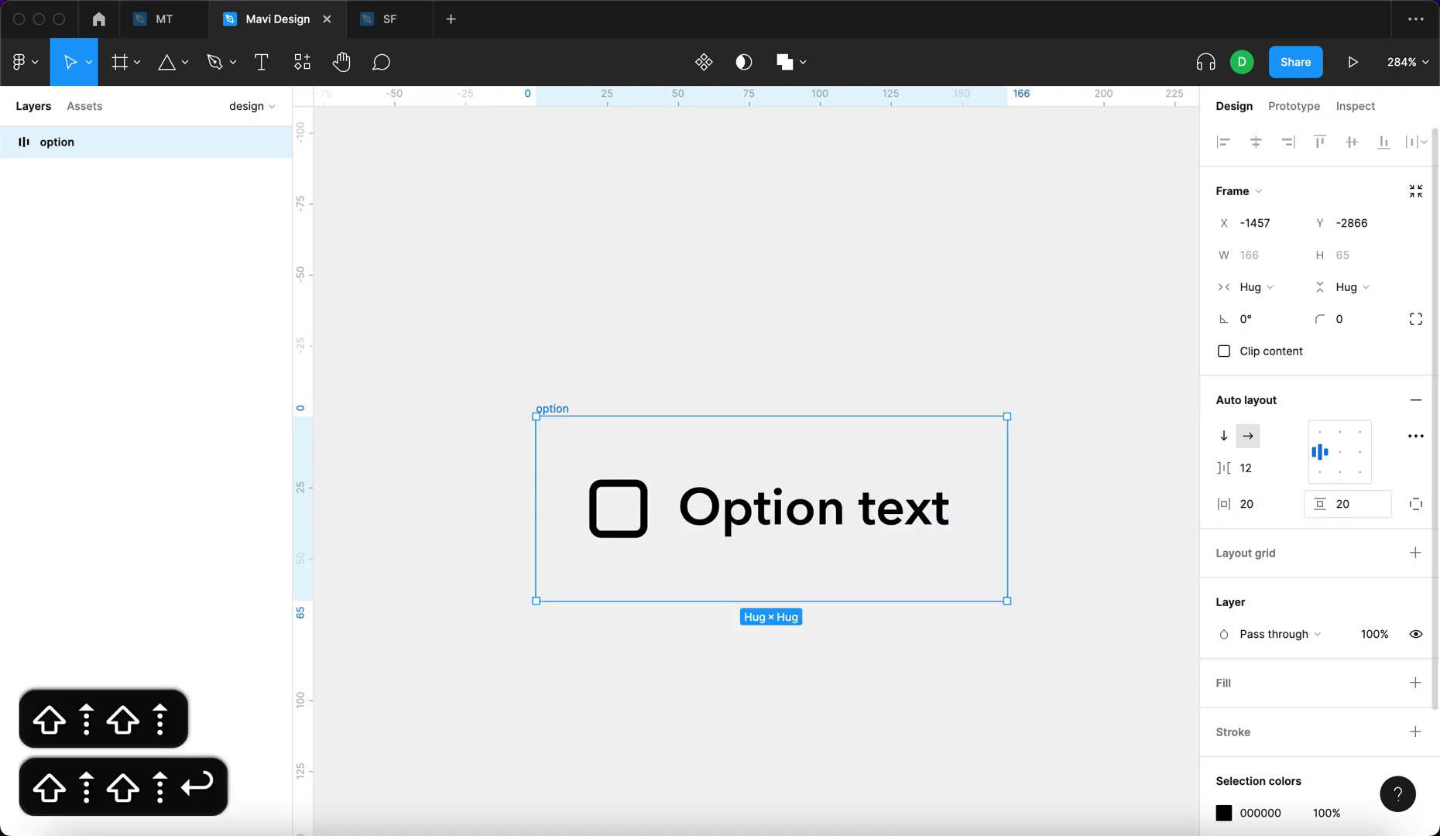
click(1416, 682)
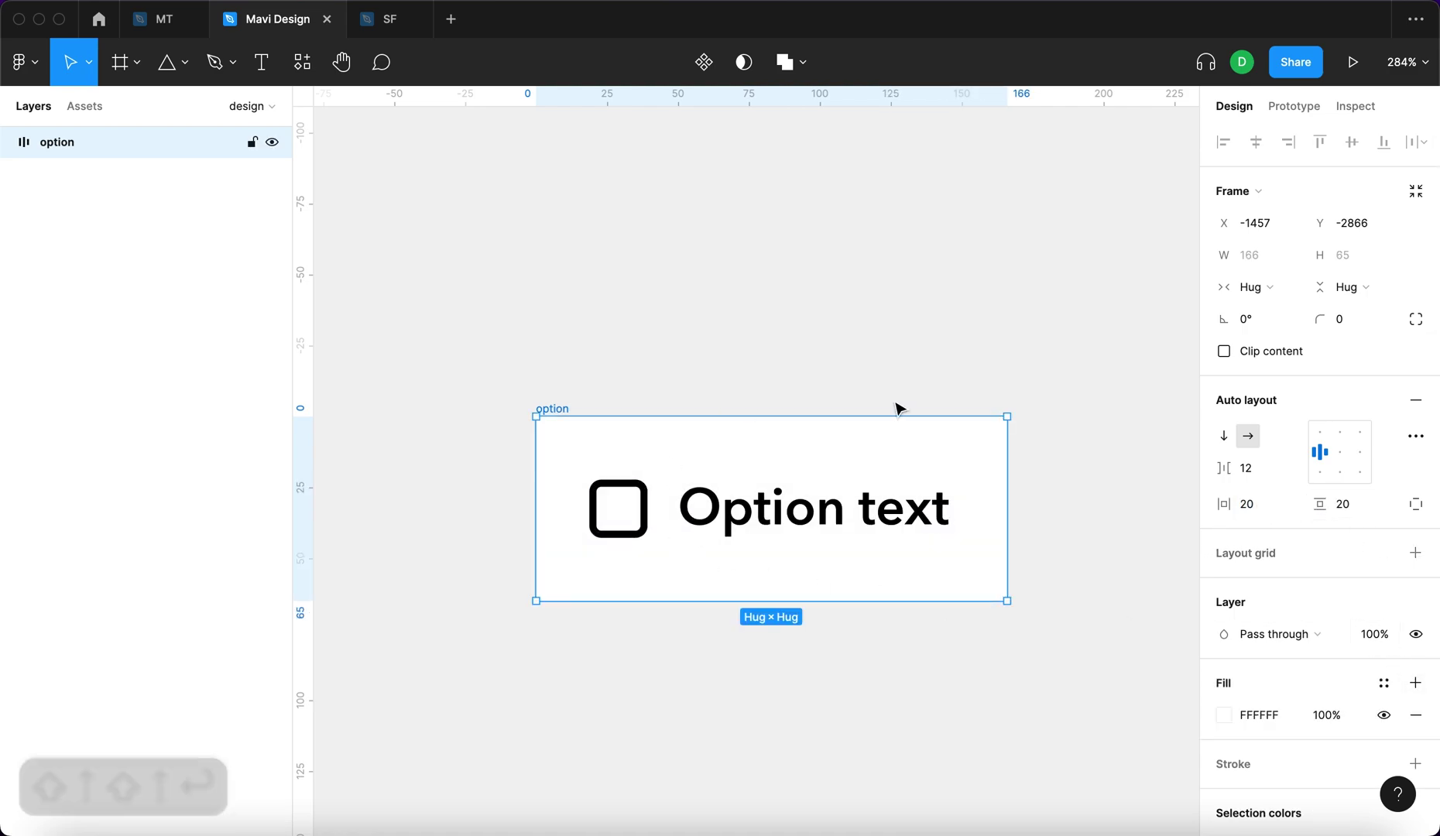
Set the option frame's horizontal padding to 24 and its vertical padding to 16.
click(1249, 504)
key(shift+Up)
click(1345, 512)
key(Down)
key(Down)
key(Down)
key(Down)
key(Down)
key(Down)
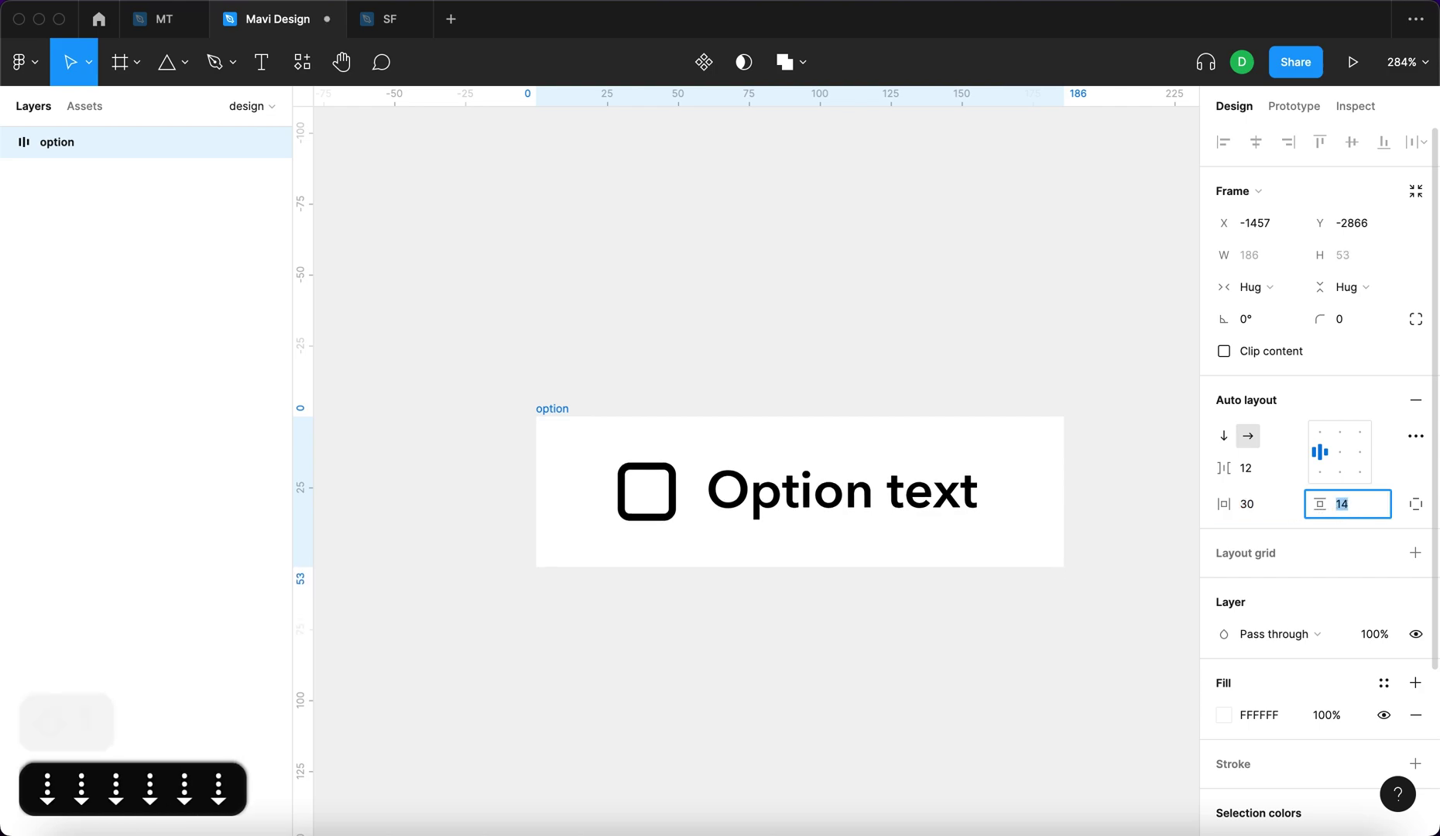
key(Up)
key(Up)
click(1250, 507)
key(Down)
key(Down)
key(Down)
key(Down)
key(Down)
key(Down)
key(Escape)
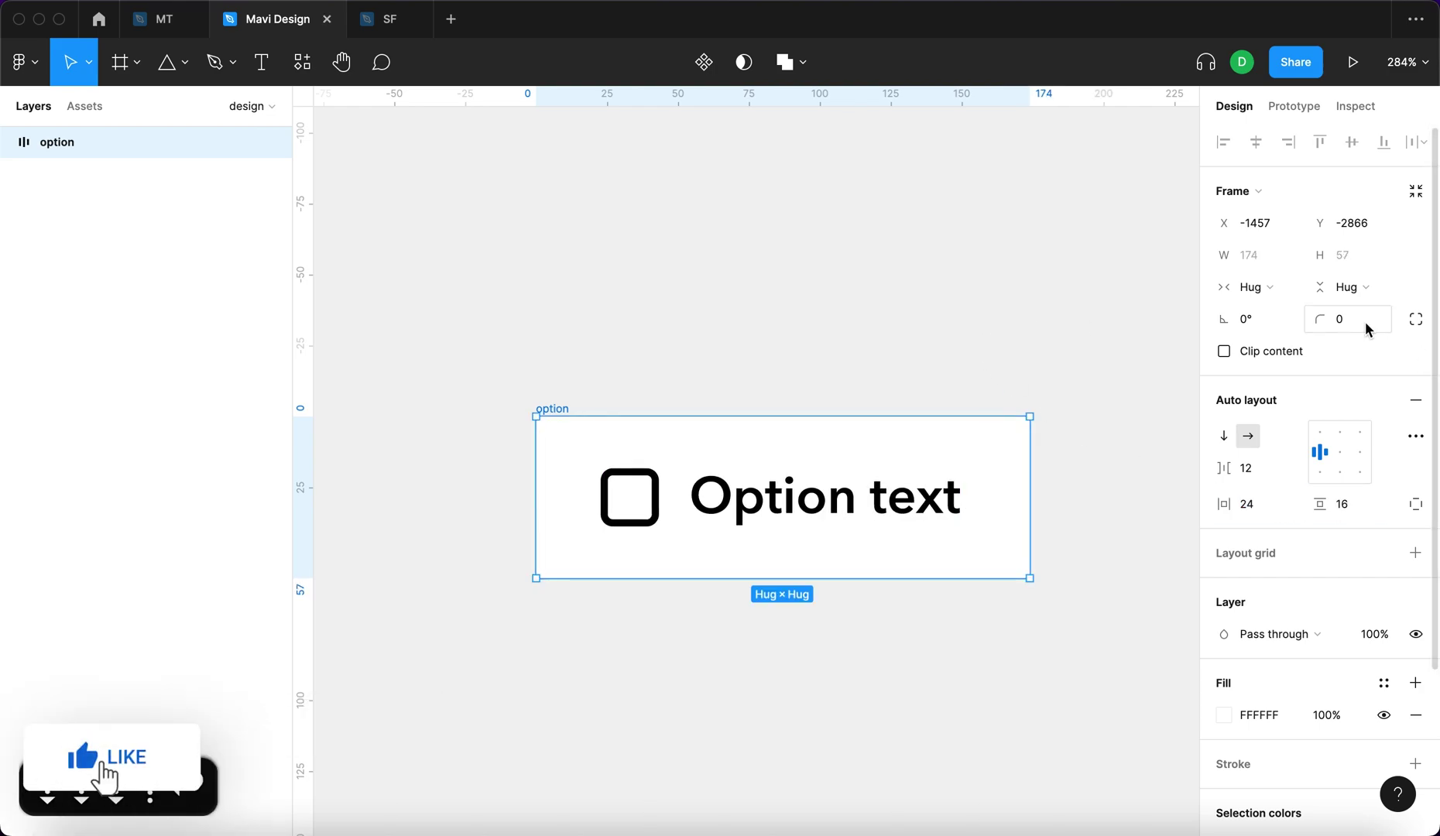
Round the option frame's corners with a radius of 10.
click(1362, 320)
text(8)
key(Return)
key(Down)
key(Up)
key(Up)
key(Up)
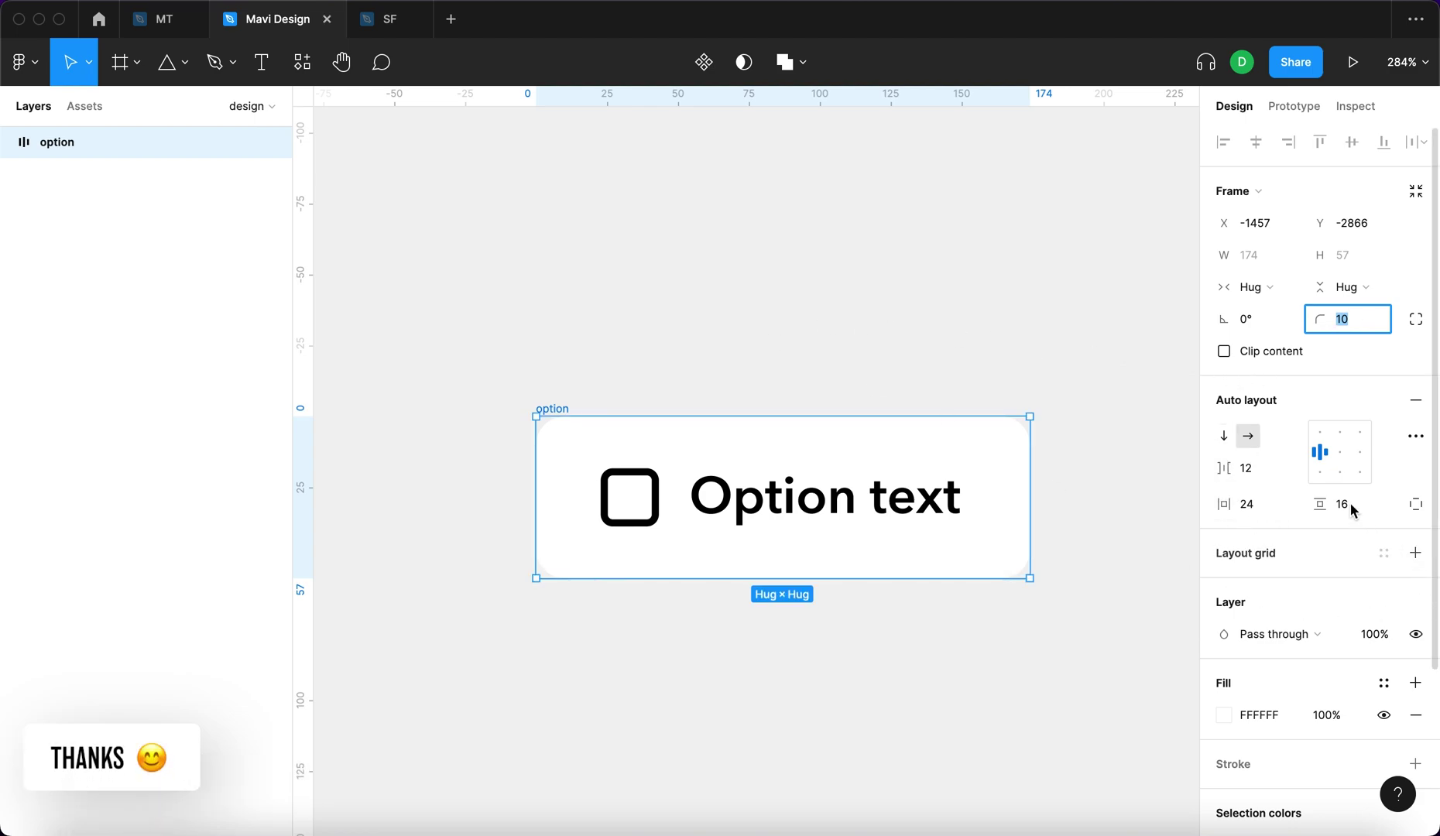
Reduce the option frame's vertical padding to 12 and its horizontal padding to 18.
click(1385, 505)
key(Down)
key(Down)
key(Down)
key(Down)
click(1247, 505)
key(Down)
key(Down)
key(Down)
key(Down)
key(Down)
key(Down)
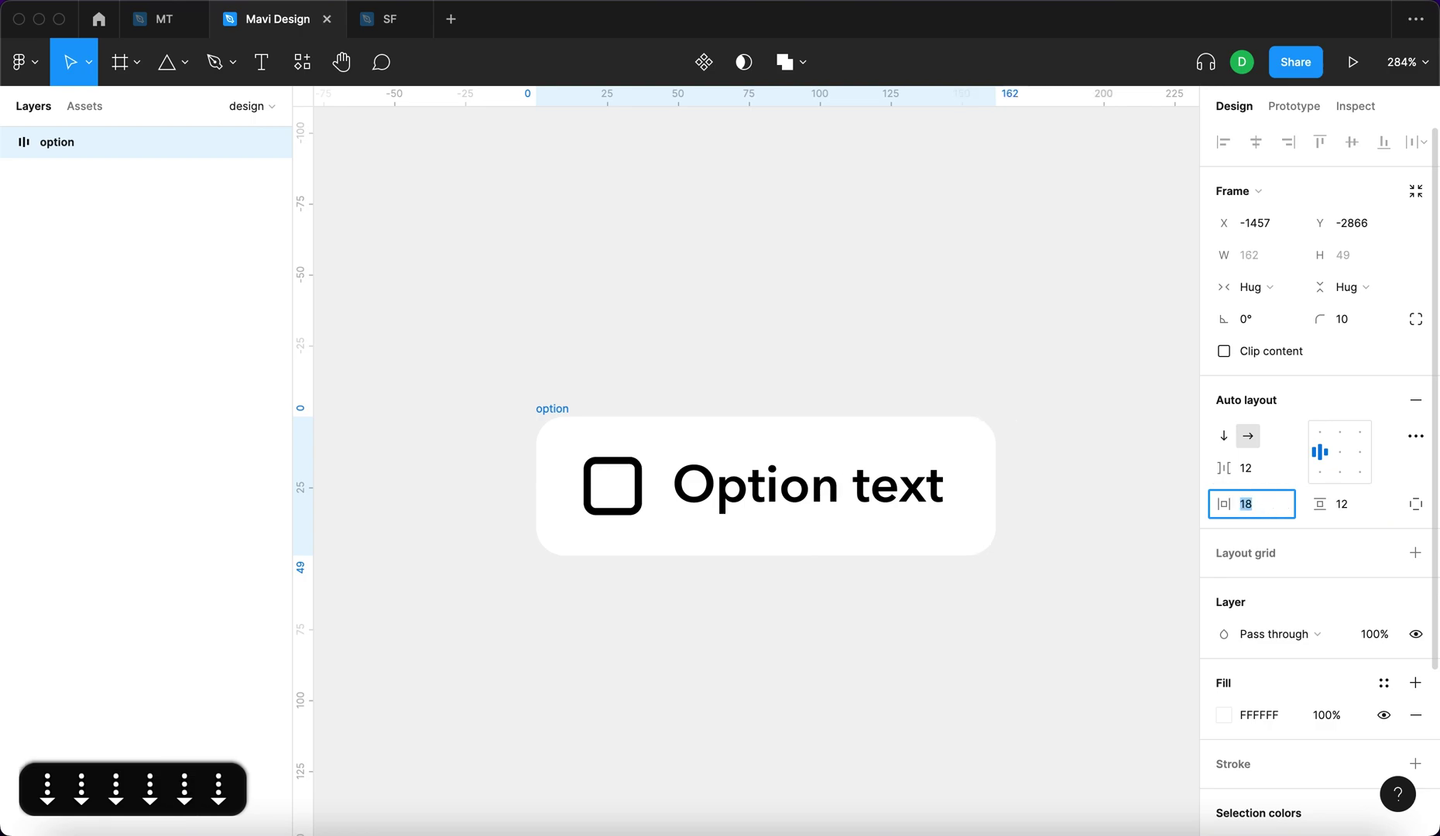
key(Return)
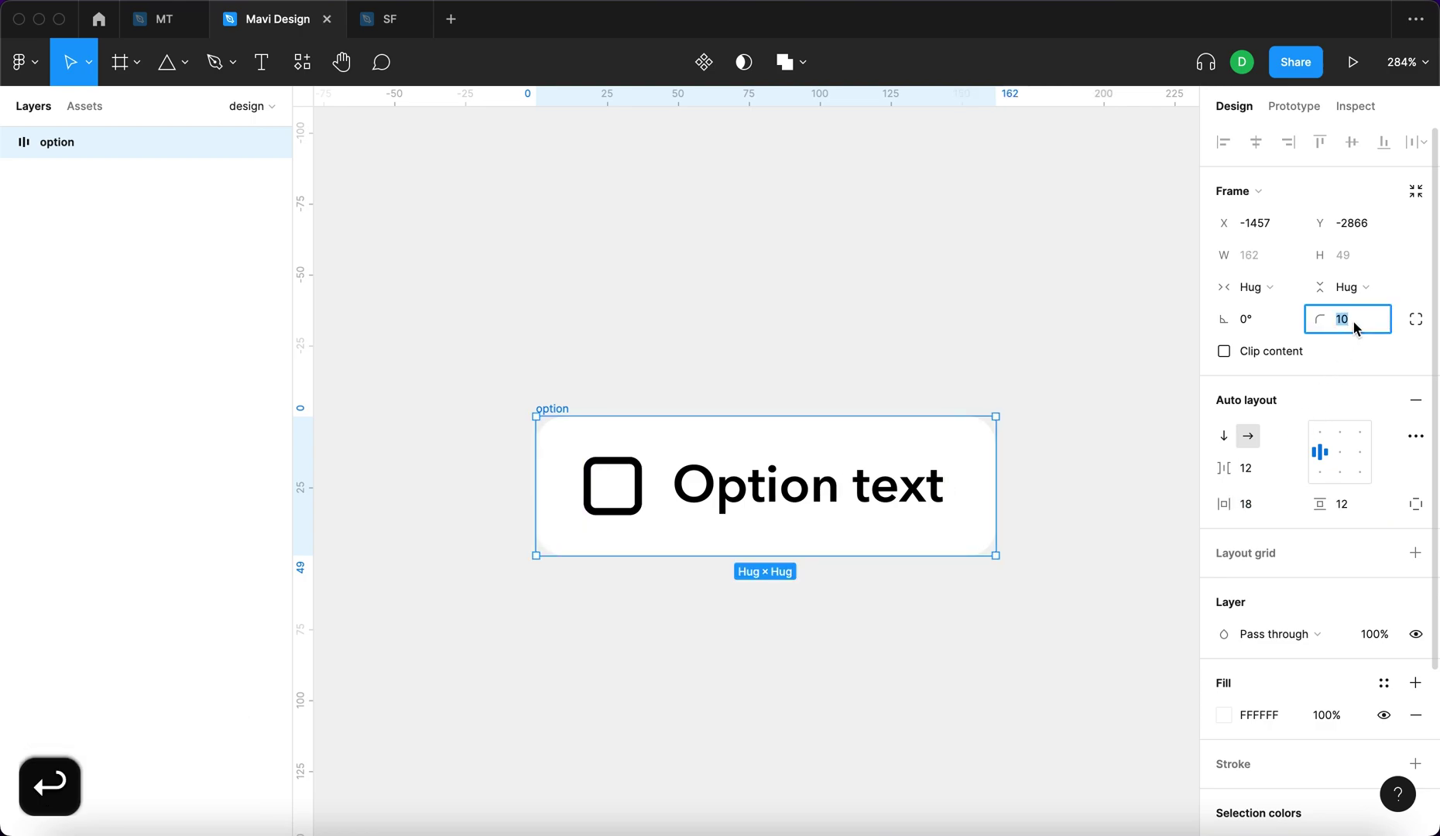
key(Return)
click(920, 306)
Turn the option frame into a component.
scroll(920, 307, down, 5)
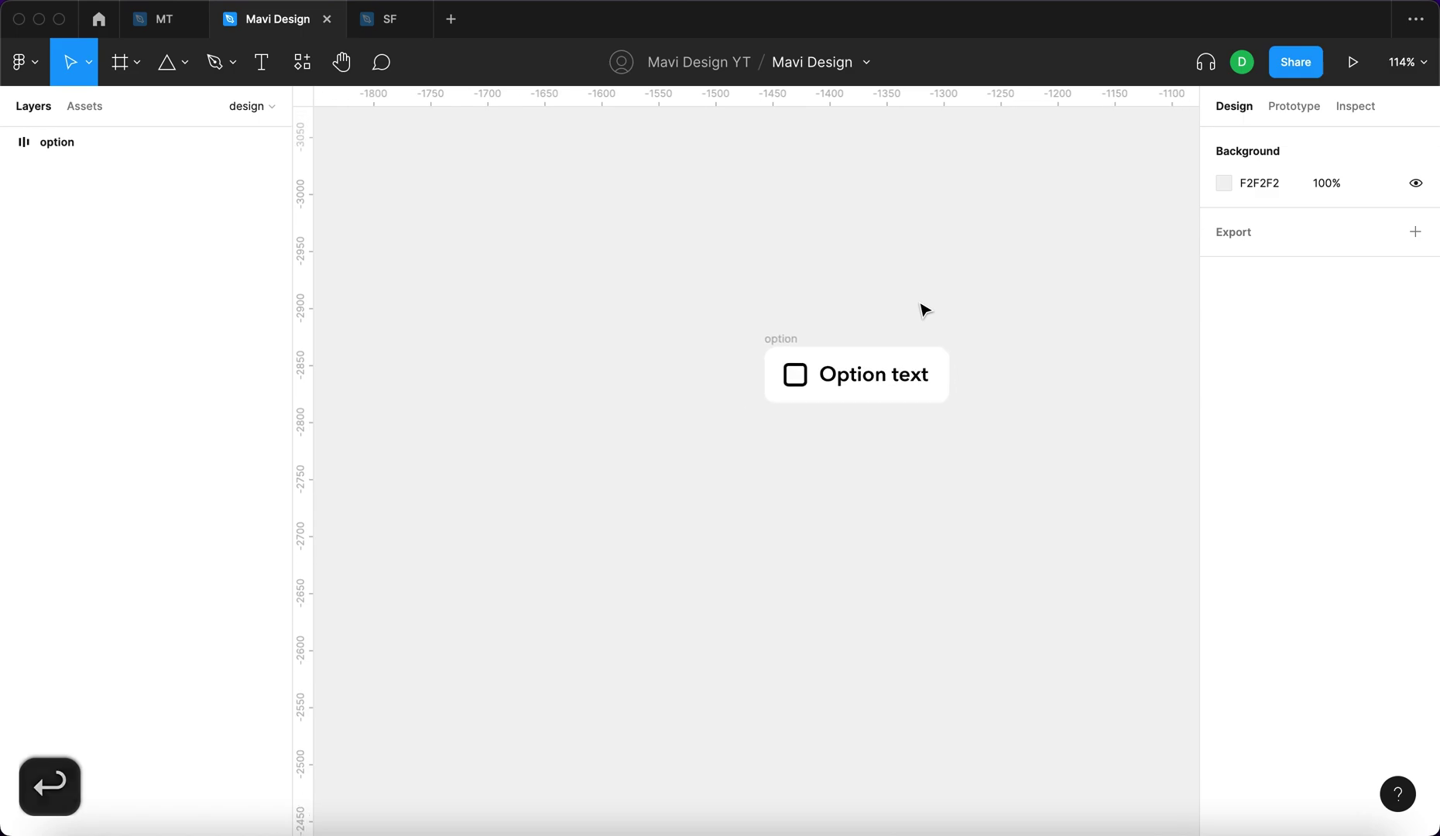
scroll(921, 307, right, 2)
scroll(719, 343, up, 5)
click(500, 313)
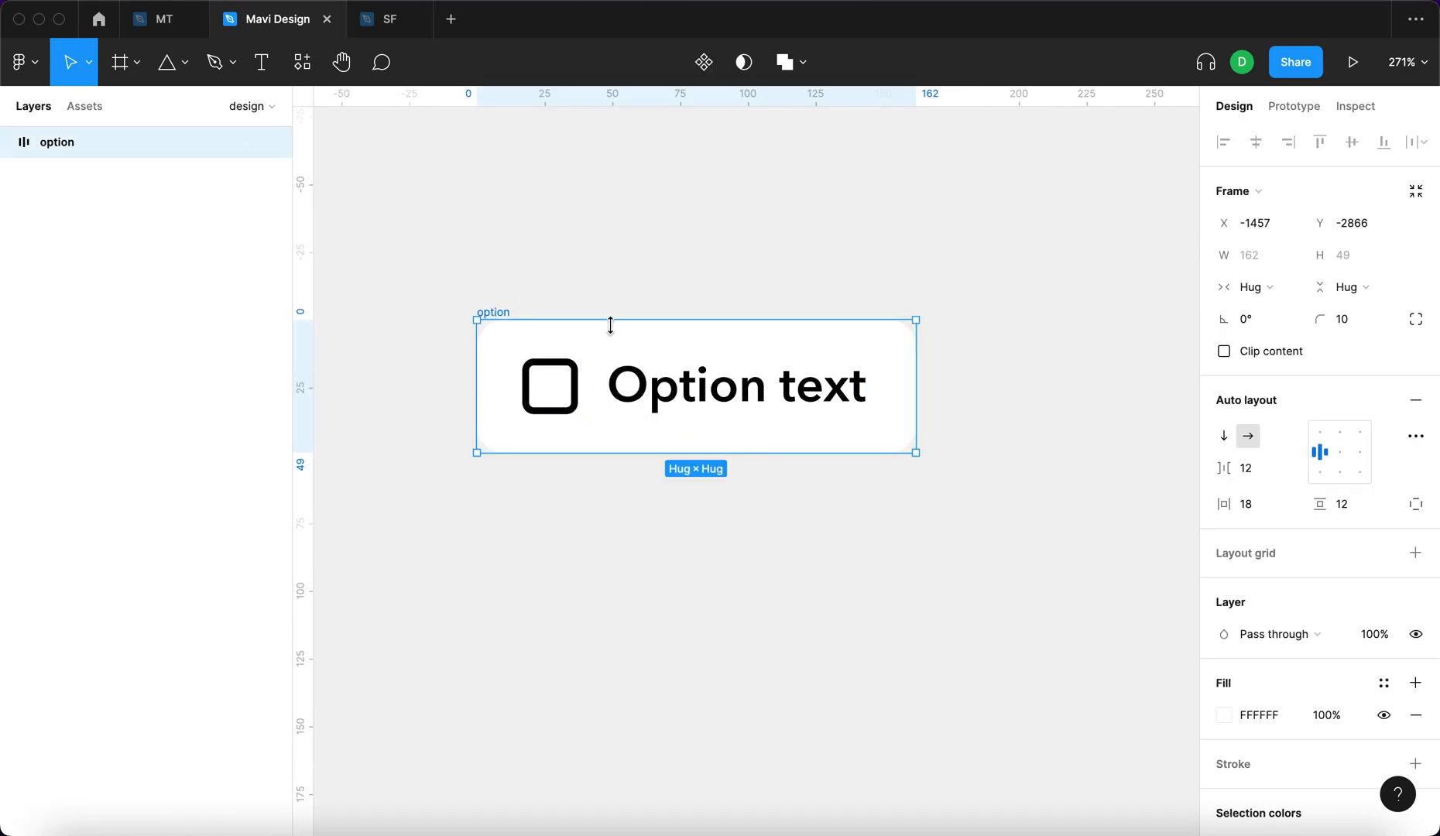
click(741, 230)
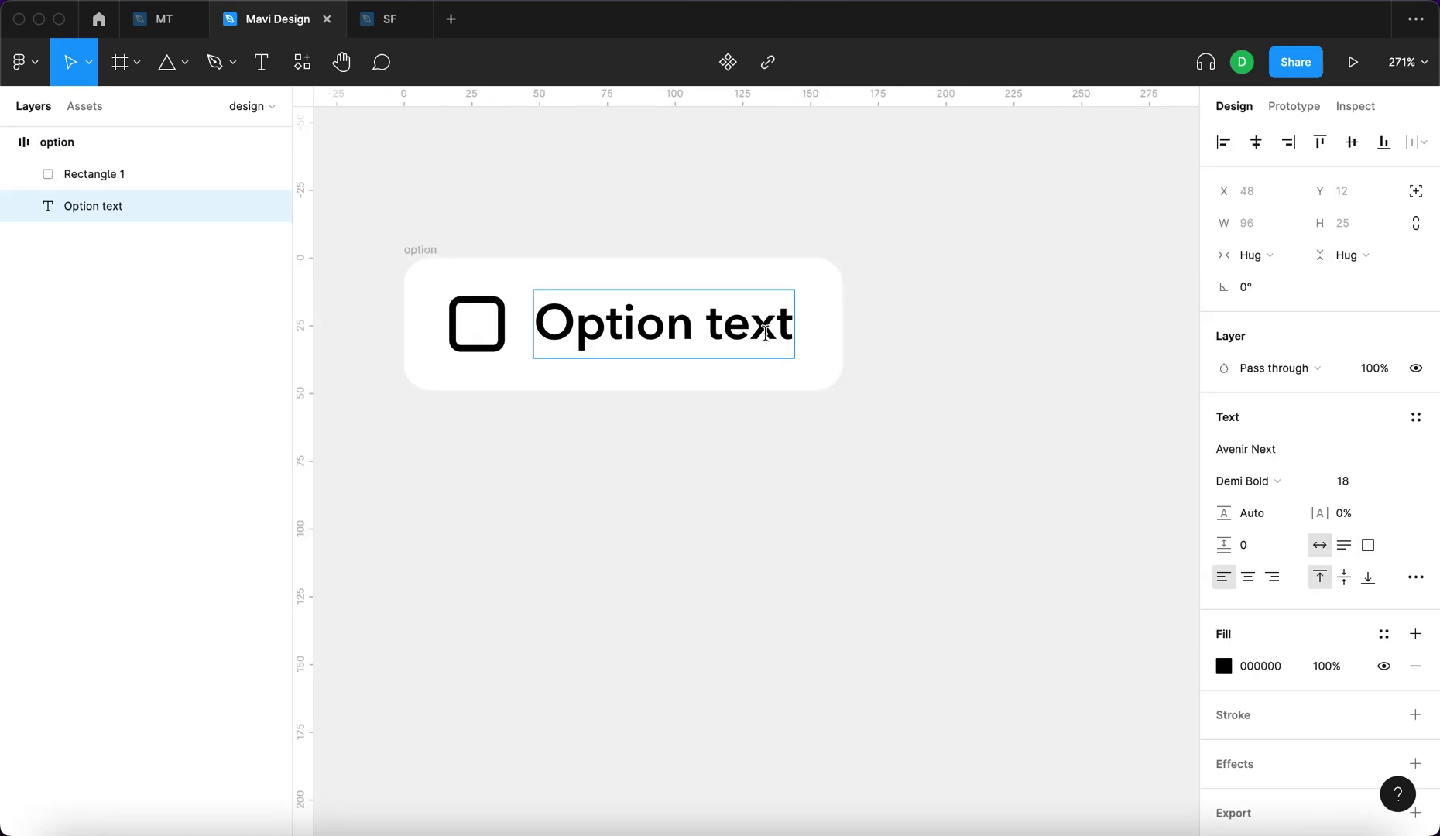
click(548, 185)
click(432, 248)
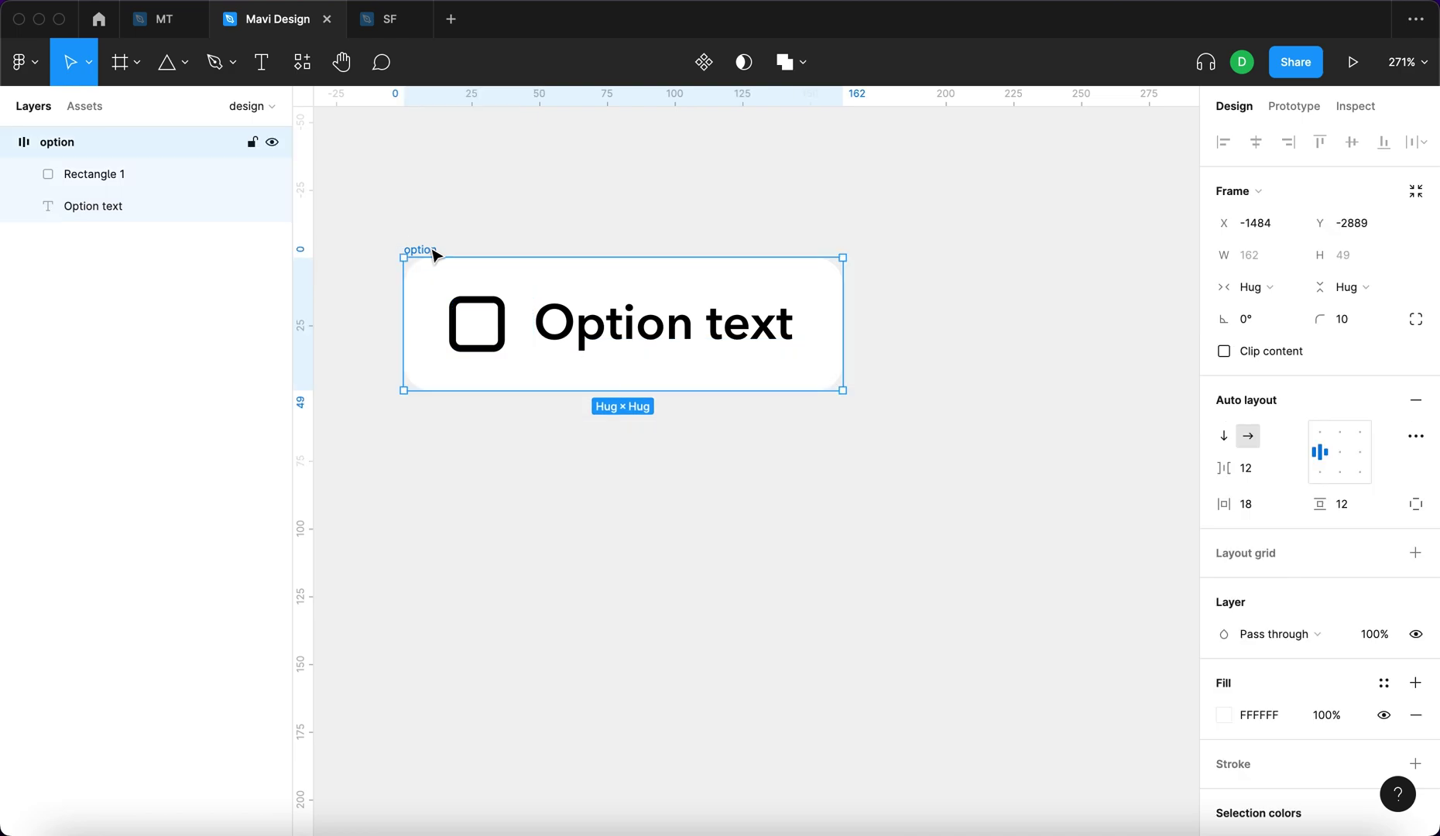
click(706, 64)
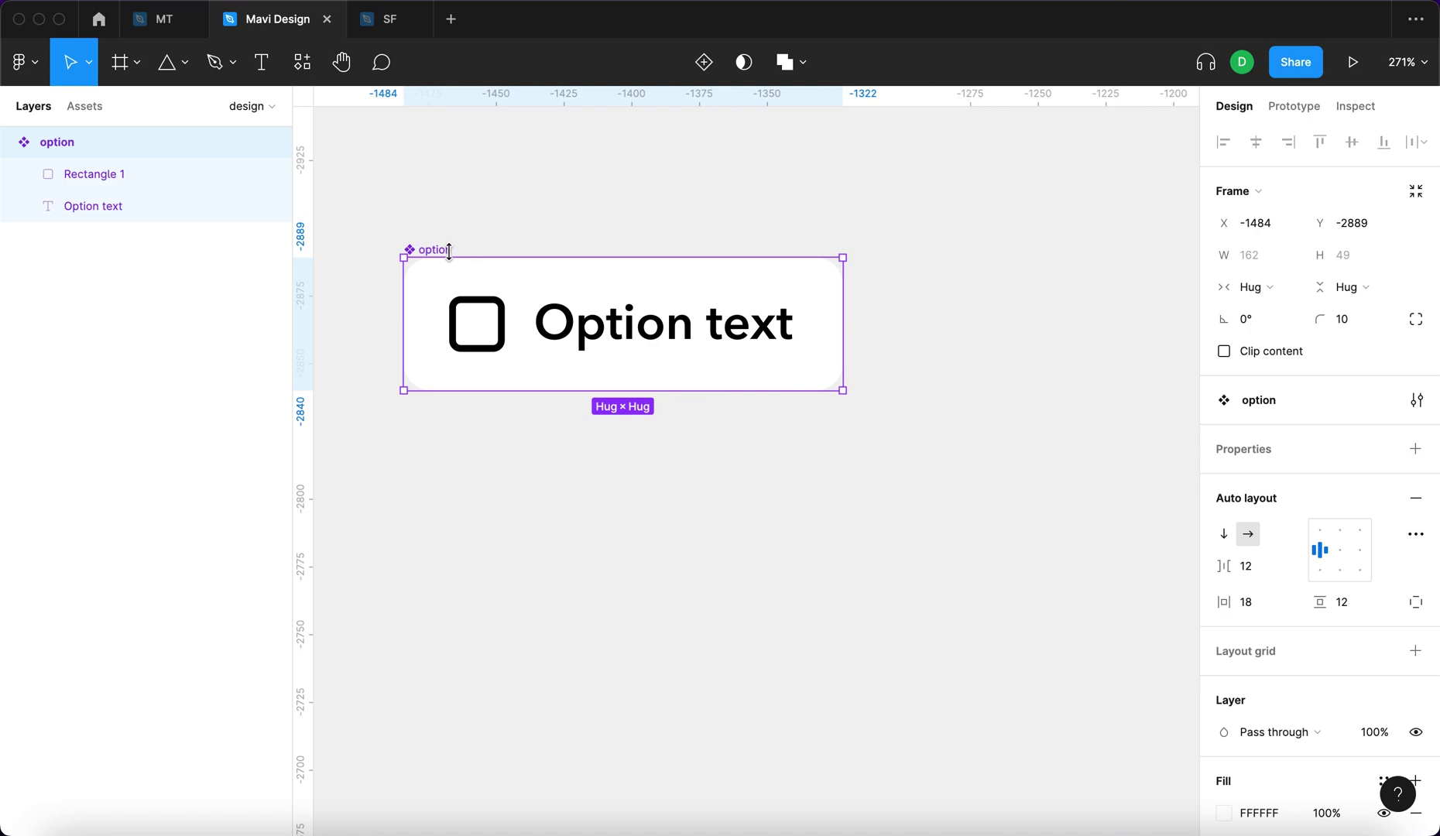
Extend the label inside the option component to read "Option text - you can replace this".
click(760, 333)
double_click(774, 331)
click(789, 325)
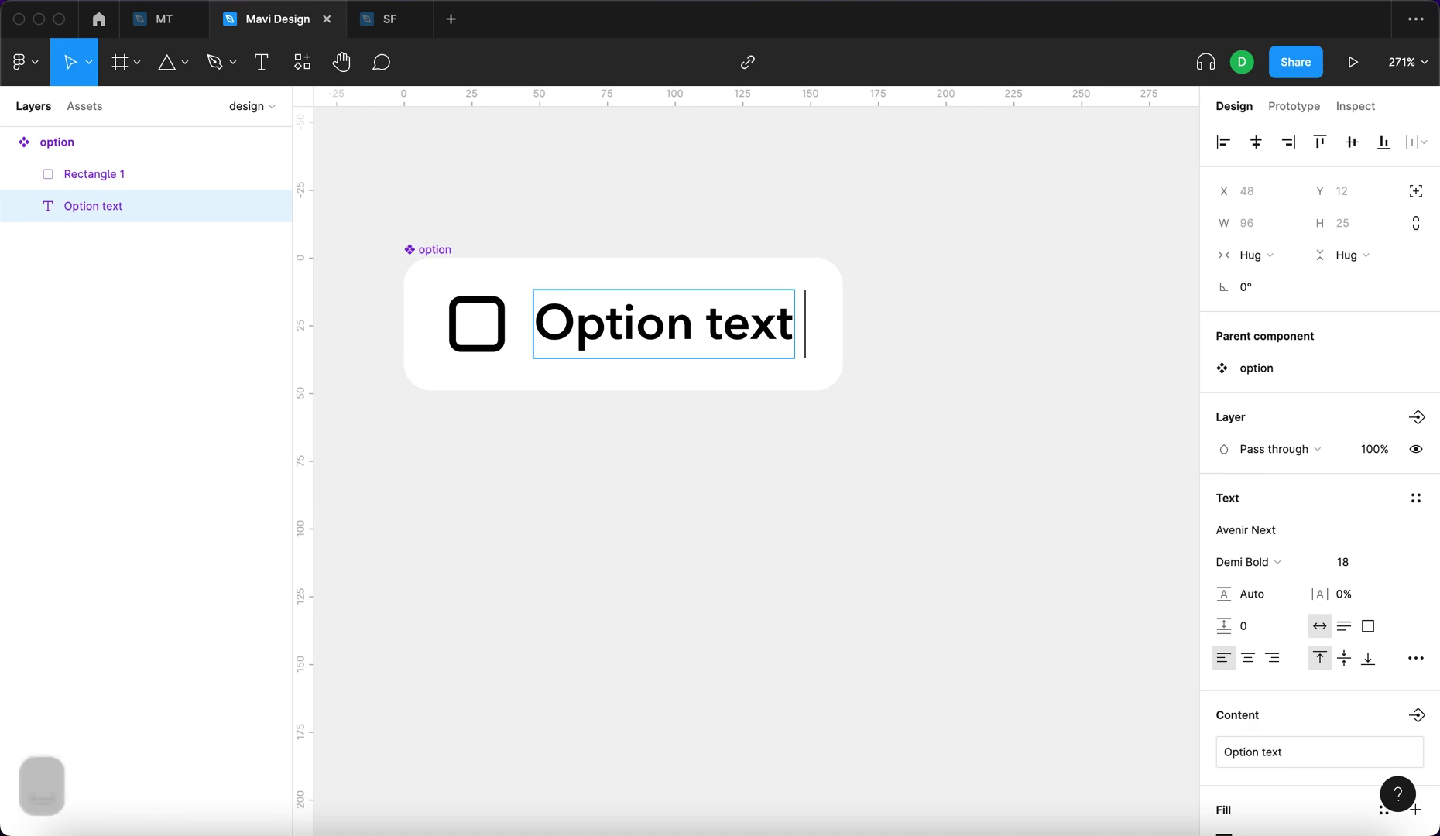
text(- you can repla)
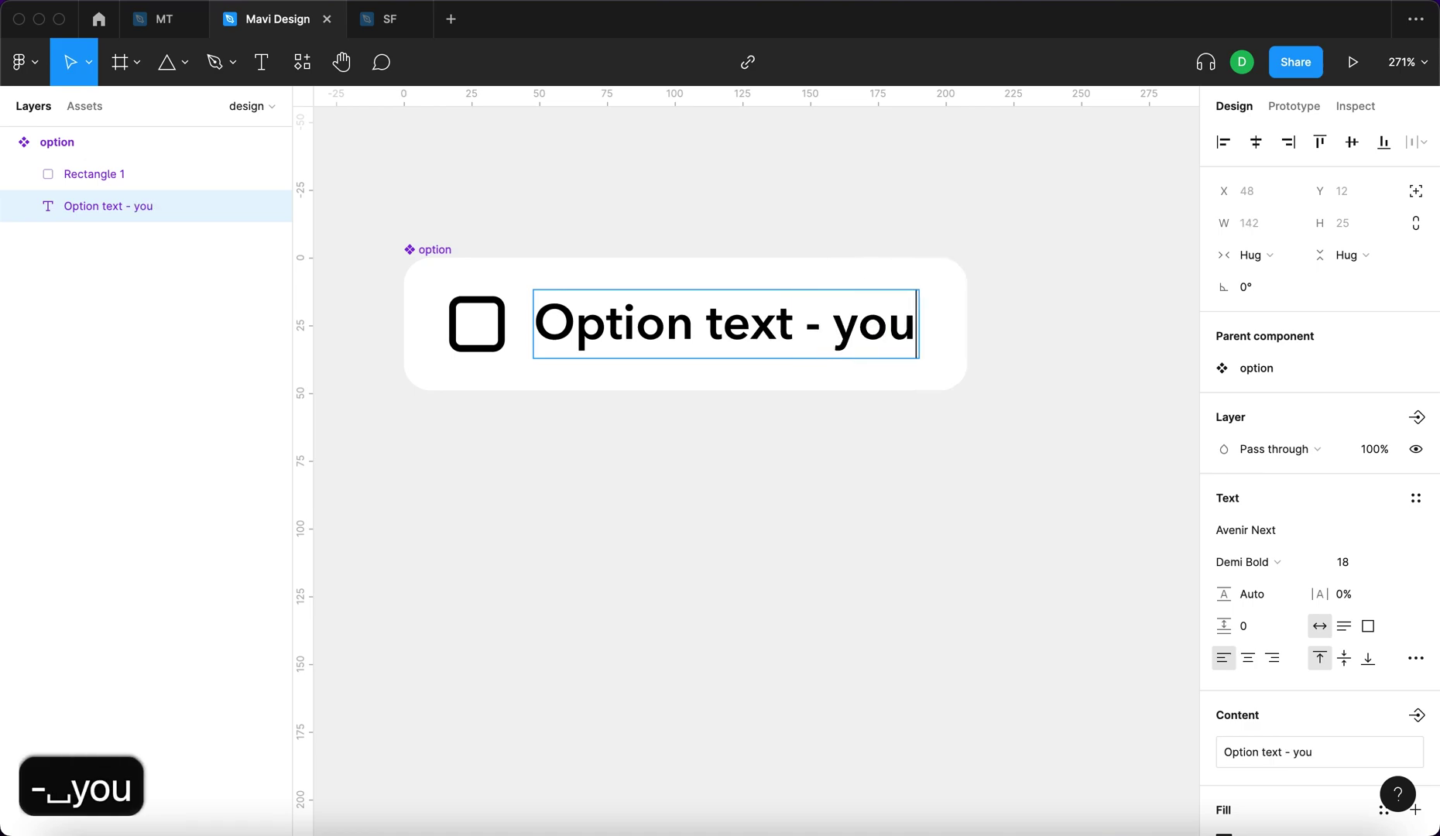
text(ce this)
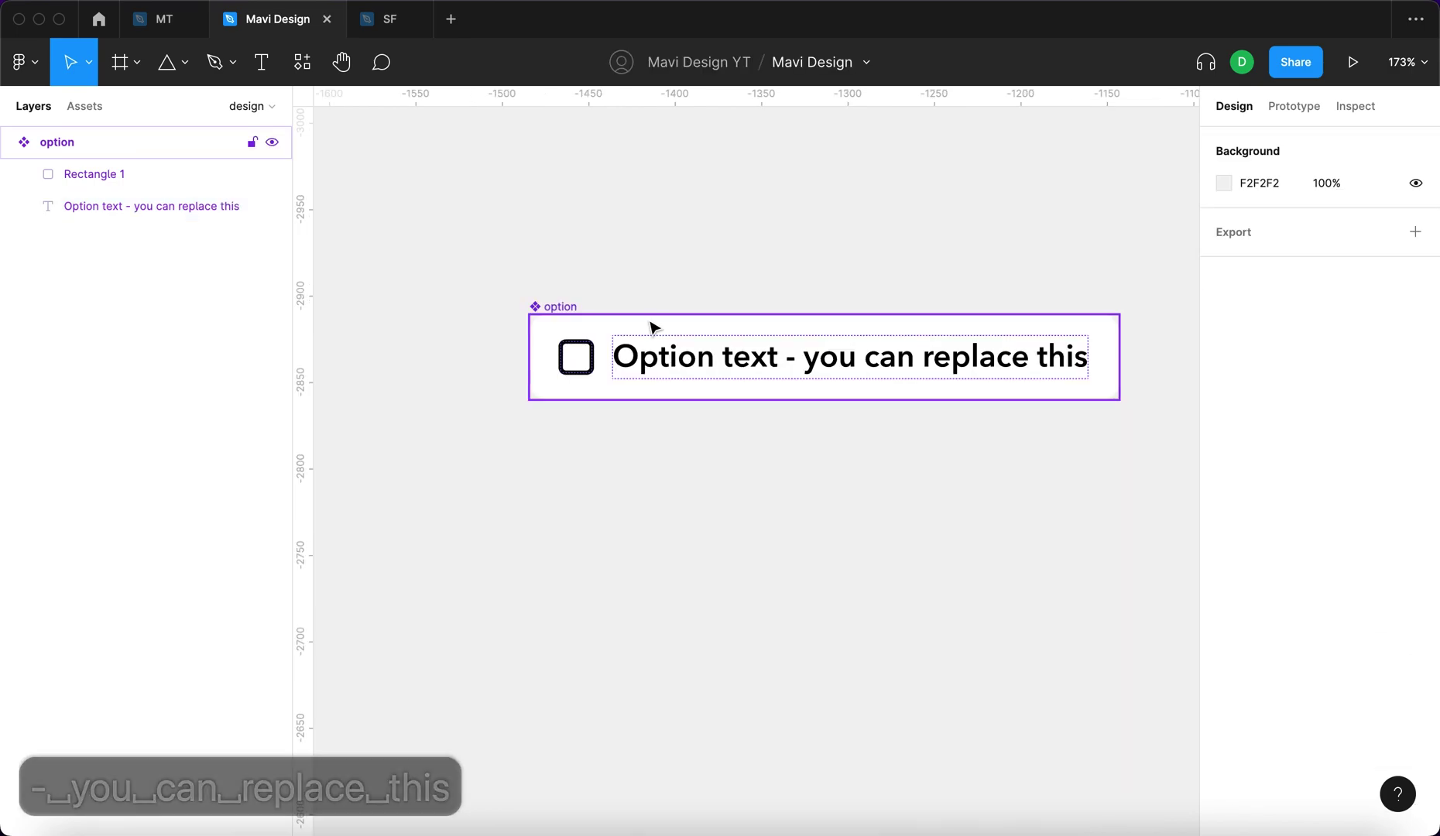
Narrow the option component to a width of 189 and set its text layer's horizontal resizing to Fill container.
drag(577, 309, 478, 268)
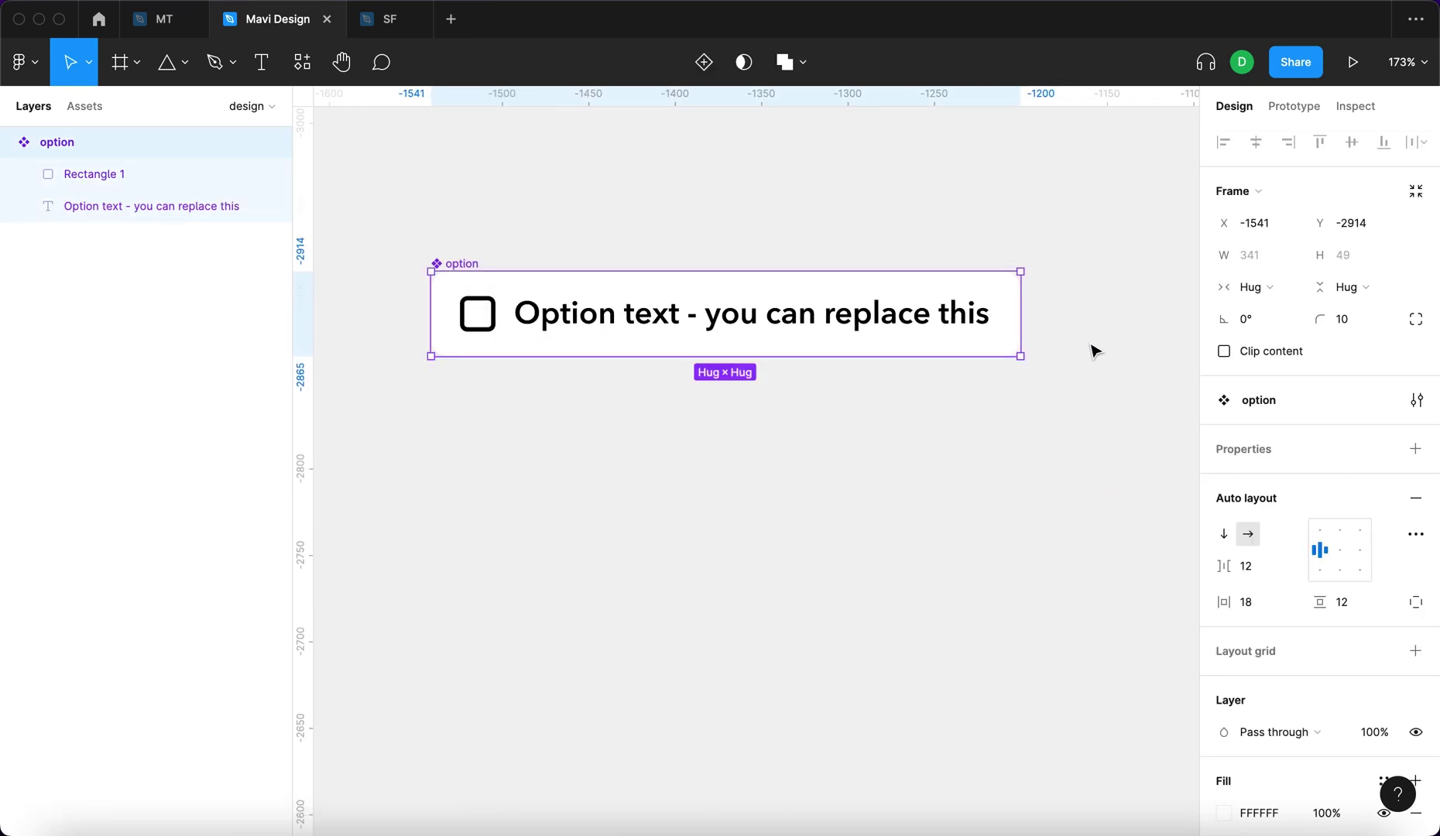
mouse_move(1016, 302)
mouse_down()
mouse_move(803, 319)
mouse_move(1038, 331)
mouse_move(1010, 323)
mouse_up()
drag(914, 319, 756, 312)
click(756, 312)
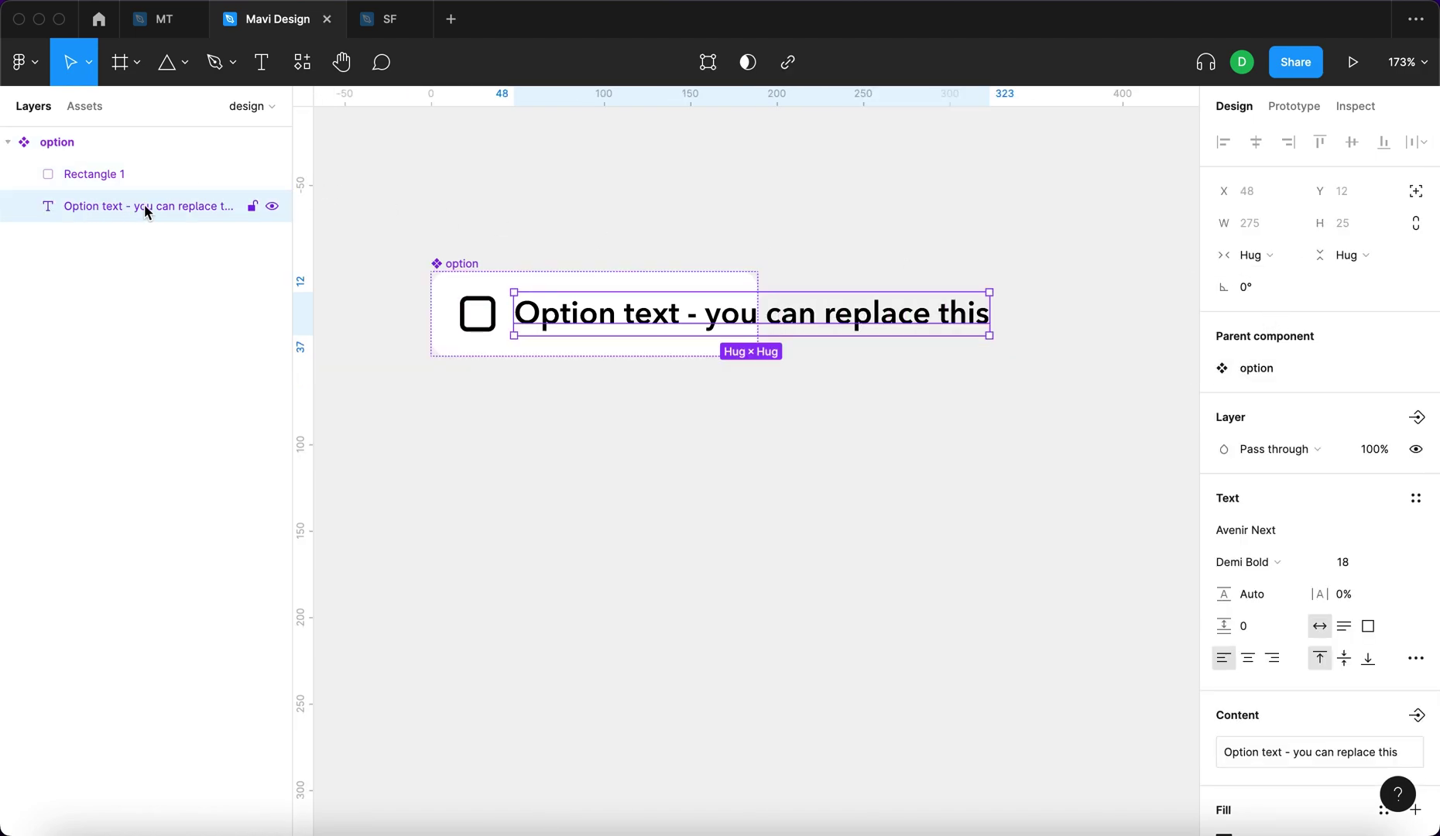
click(1268, 269)
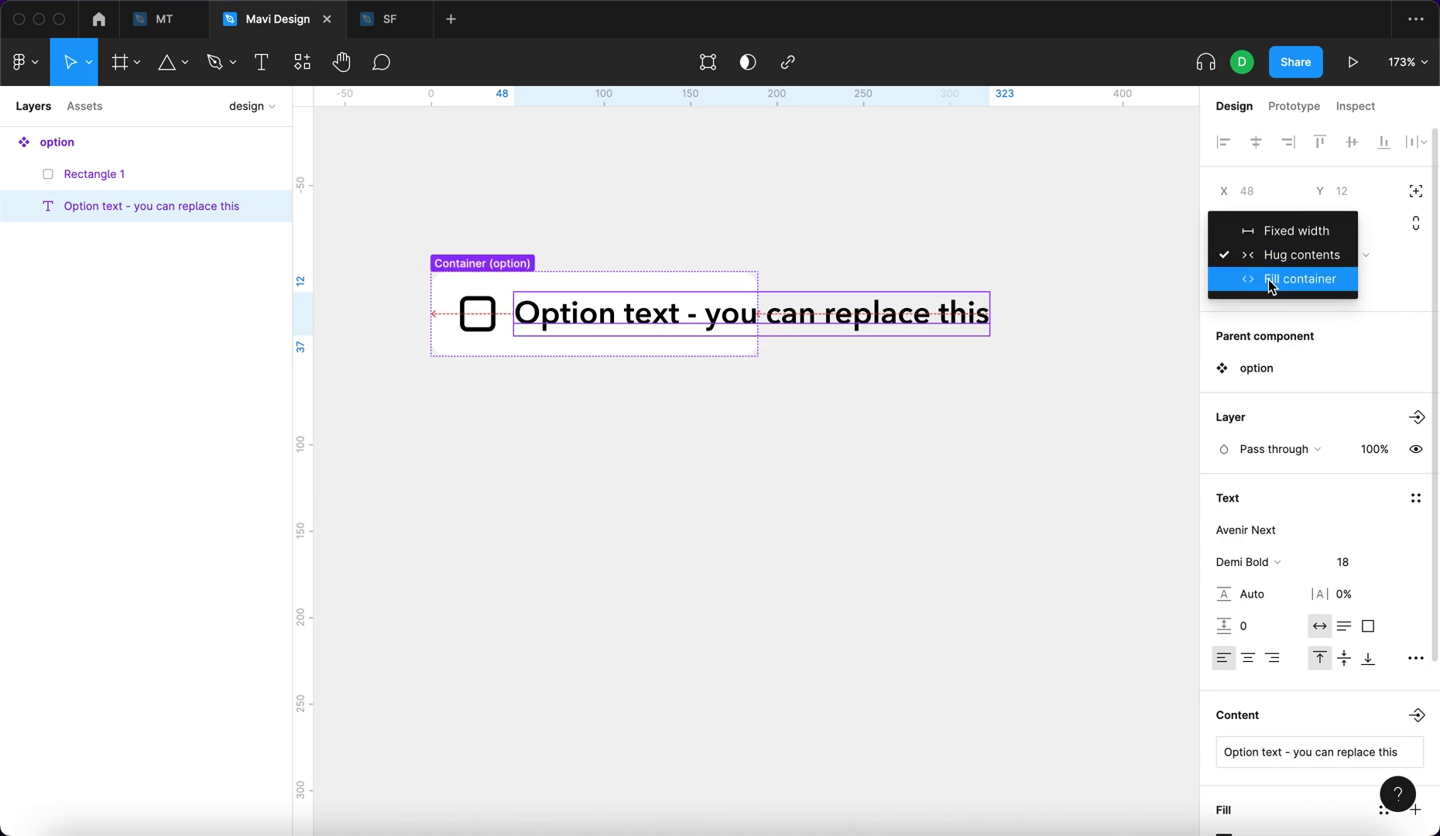
click(1271, 281)
Widen the option component and align its auto layout contents to the top left.
click(445, 267)
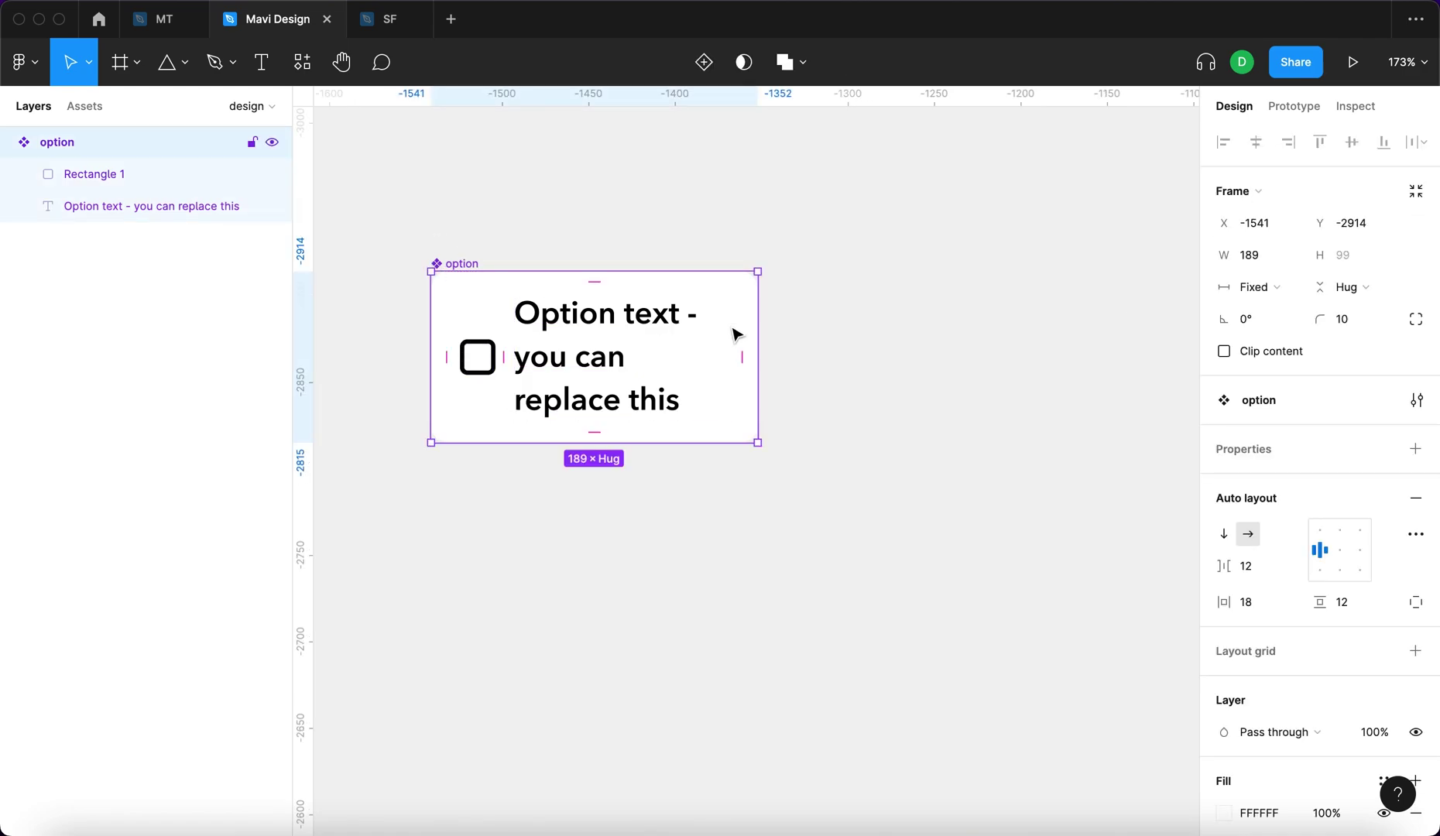
drag(766, 315, 974, 348)
click(1320, 533)
click(1061, 515)
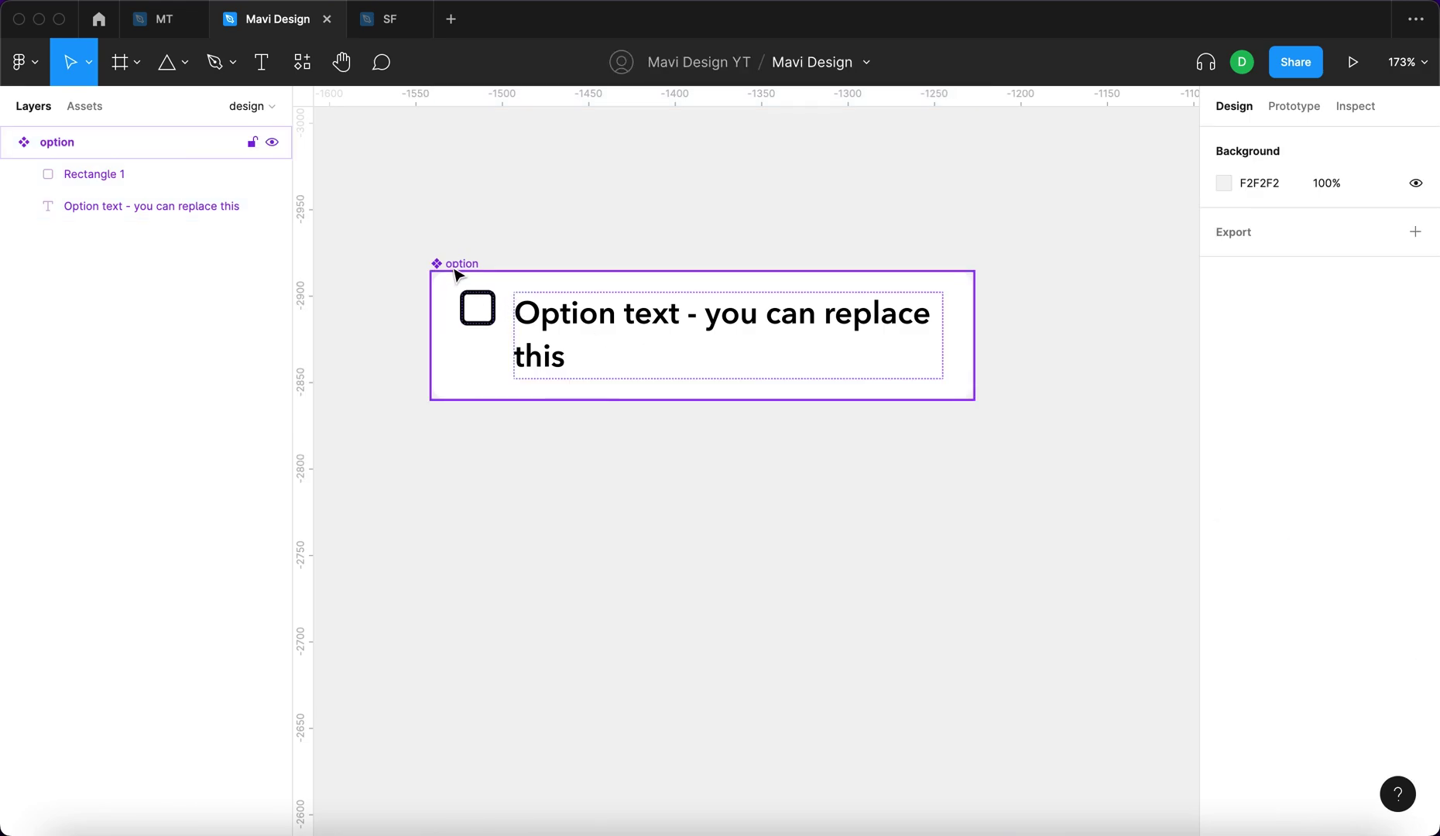
Narrow the option component to test how its text wraps, and widen it again to 363.
click(695, 285)
drag(975, 308, 694, 316)
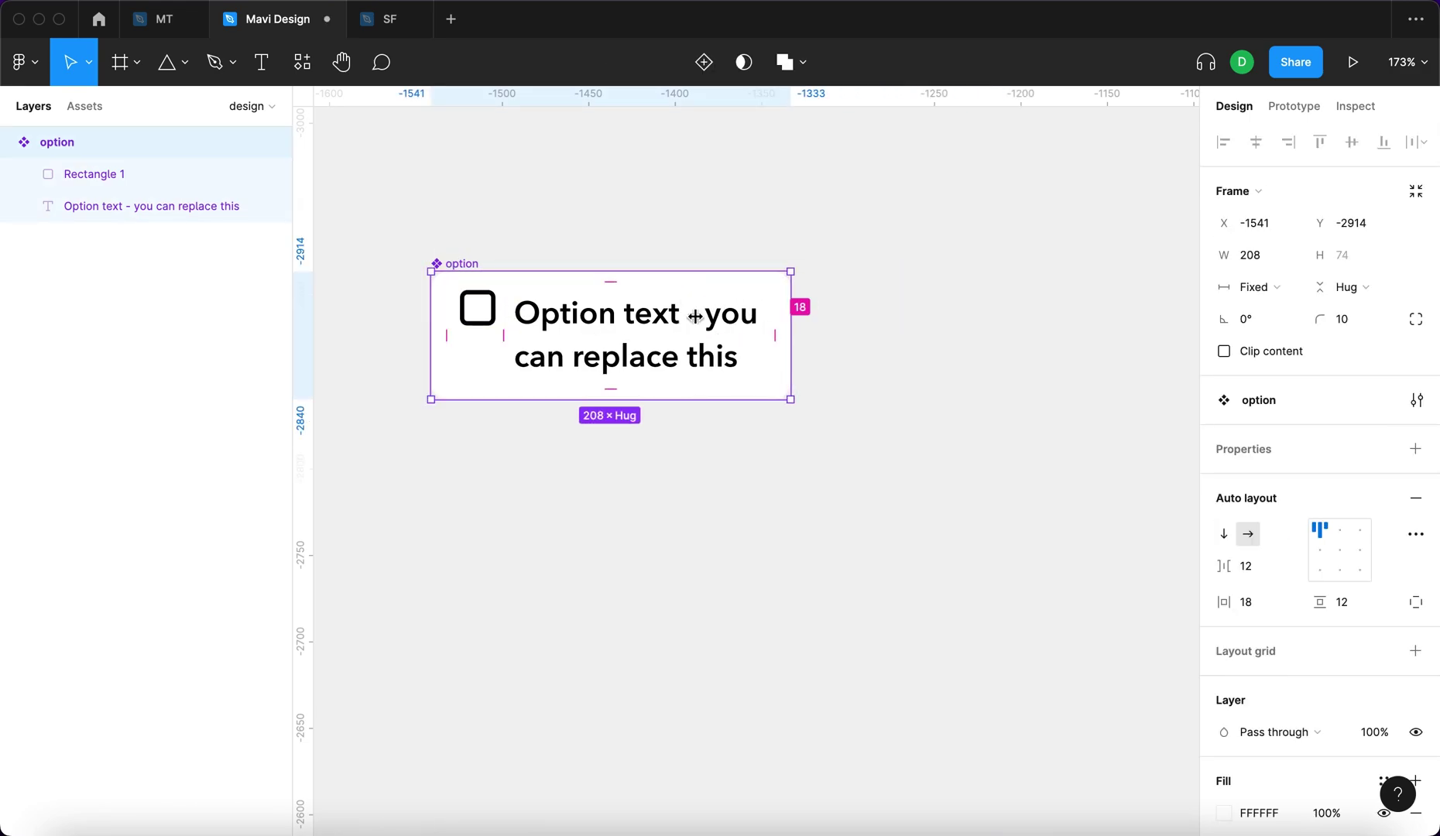
double_click(792, 291)
Wrap the checkbox rectangle in its own auto layout frame.
click(476, 322)
scroll(471, 322, up, 5)
key(shift+a)
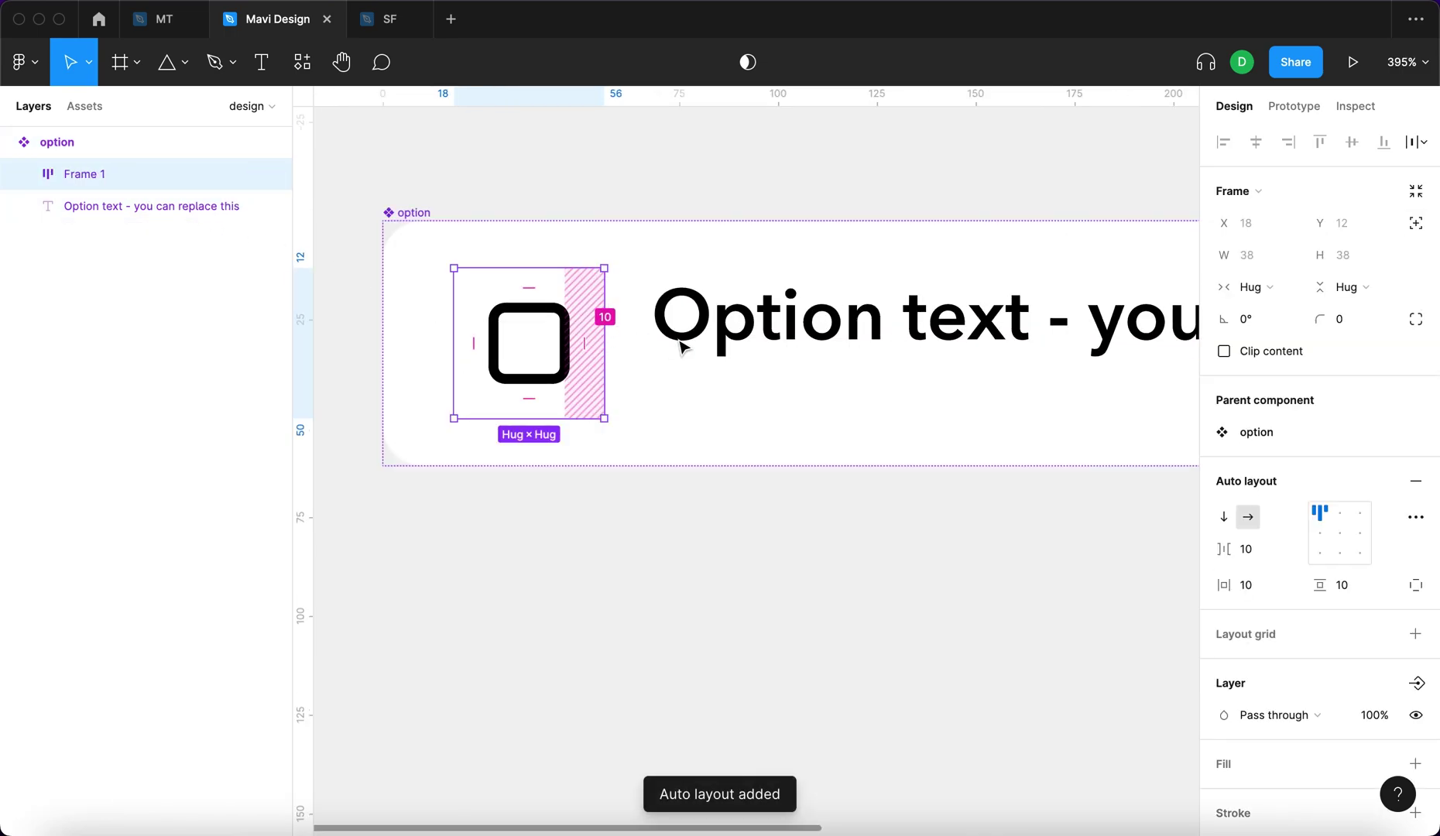
Set the vertical padding of the auto layout frame around the checkbox to 3 and its horizontal padding to 0.
click(1347, 584)
key(Down)
key(Down)
key(Down)
key(Down)
key(Down)
key(Down)
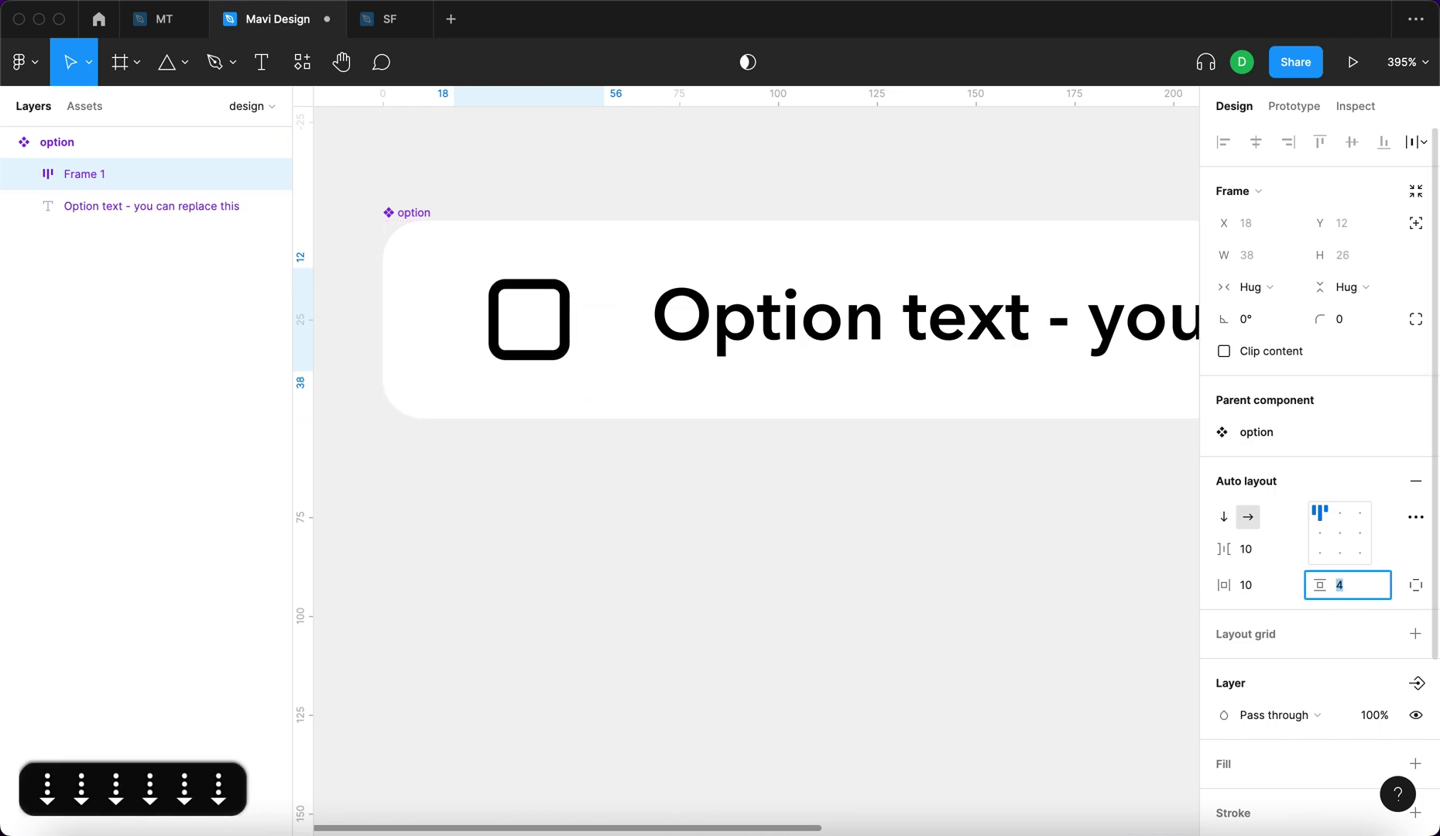
key(Down)
key(Down)
key(Up)
key(Up)
key(Down)
click(1245, 586)
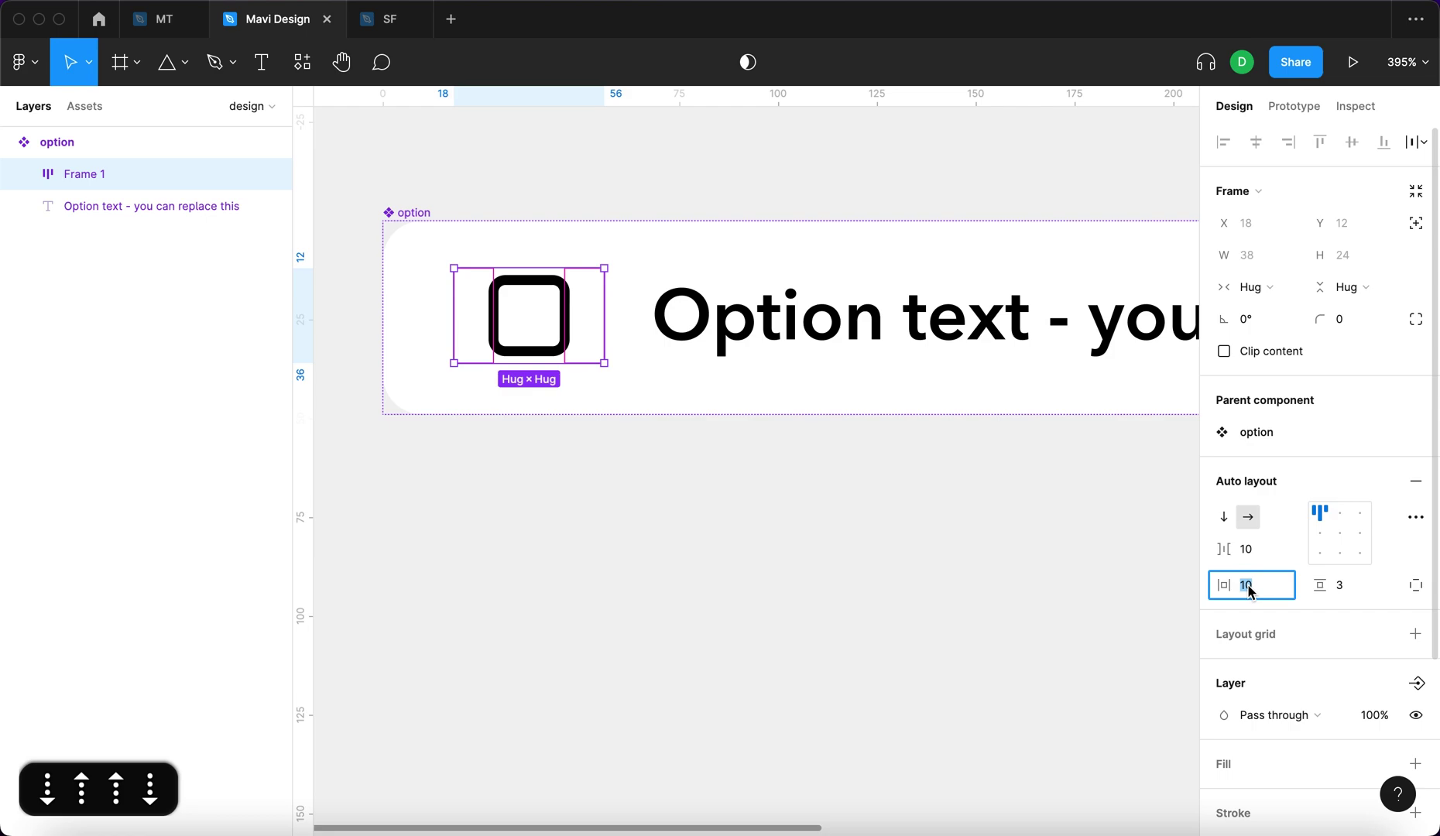
text(0)
key(Return)
click(820, 556)
scroll(820, 556, down, 3)
Resize the option component by its right edge to a width of 370.
click(469, 330)
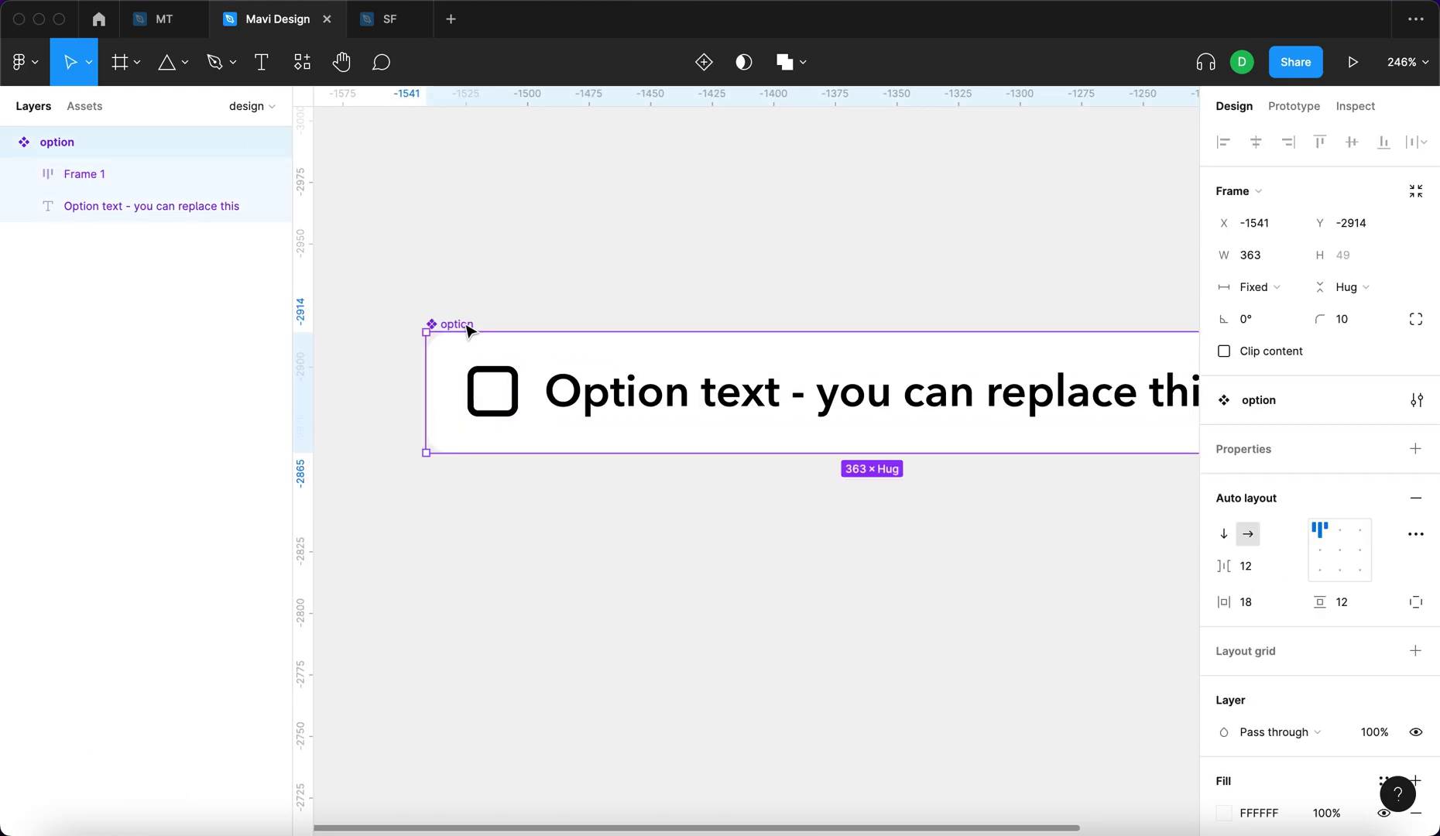
scroll(813, 369, down, 2)
drag(958, 347, 1039, 383)
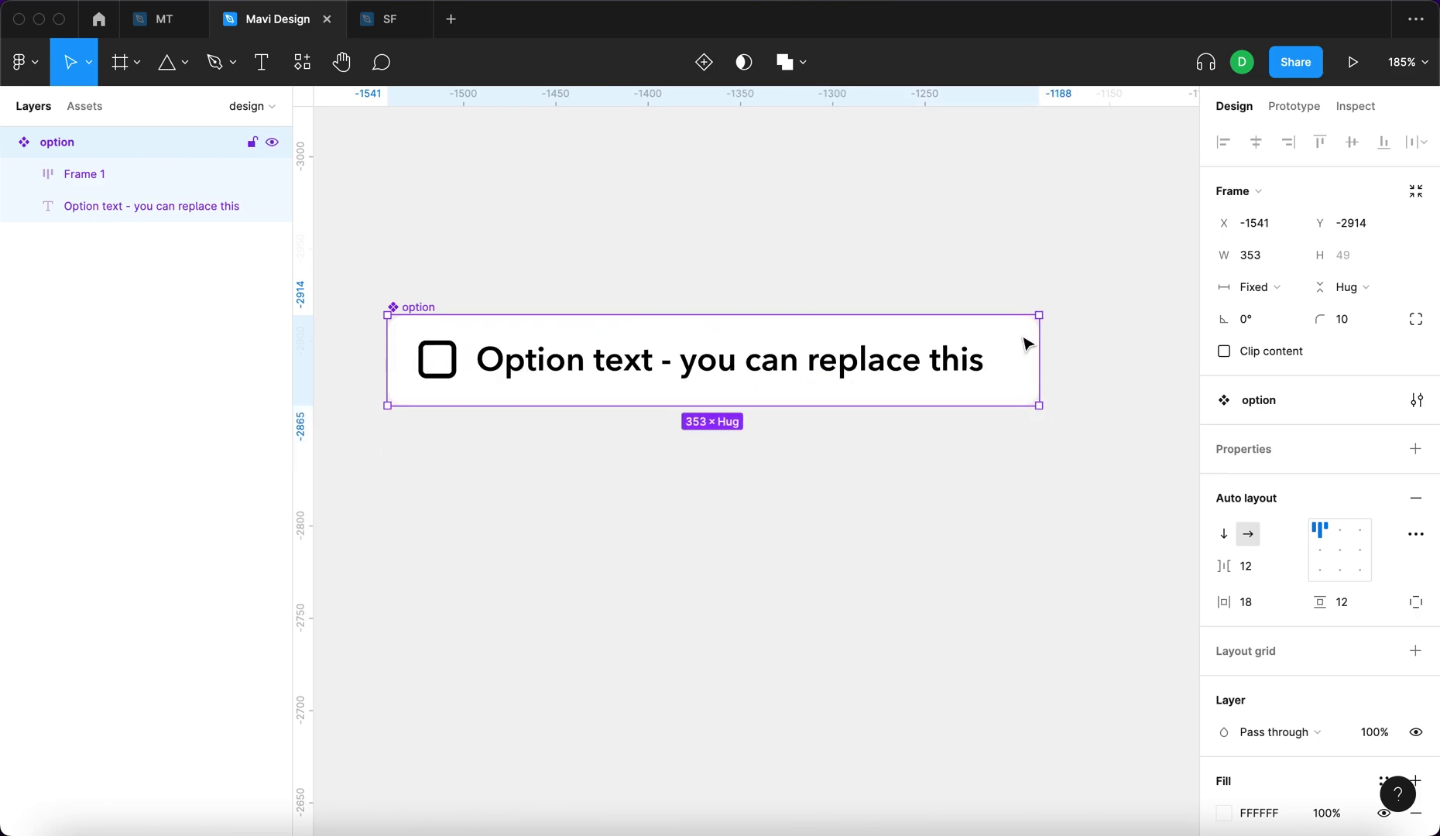
drag(1043, 353, 1096, 405)
click(647, 232)
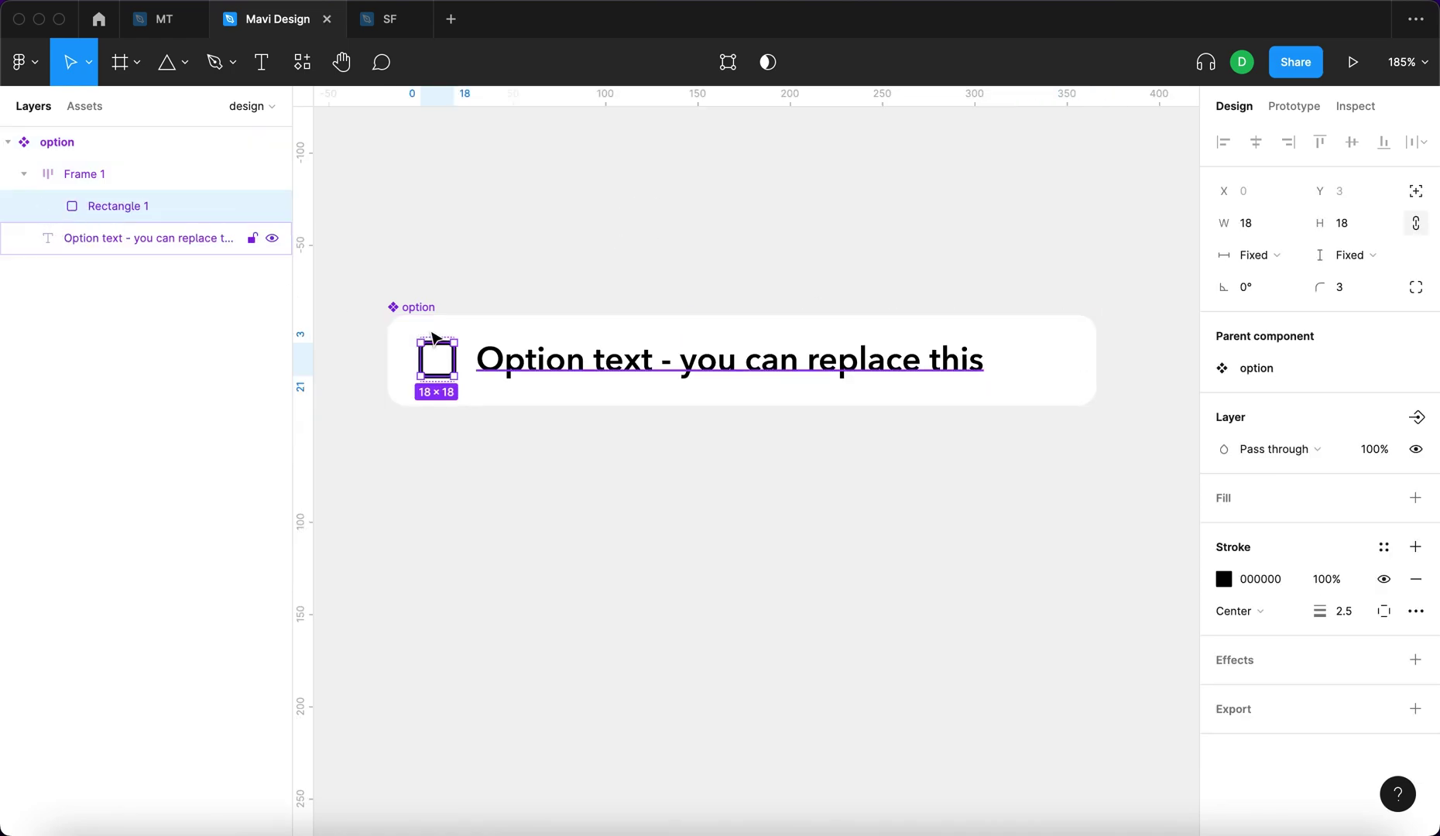
Enclose the checkbox rectangle in a plain frame and rename that frame "checkbox frame".
scroll(434, 341, up, 5)
scroll(445, 392, left, 3)
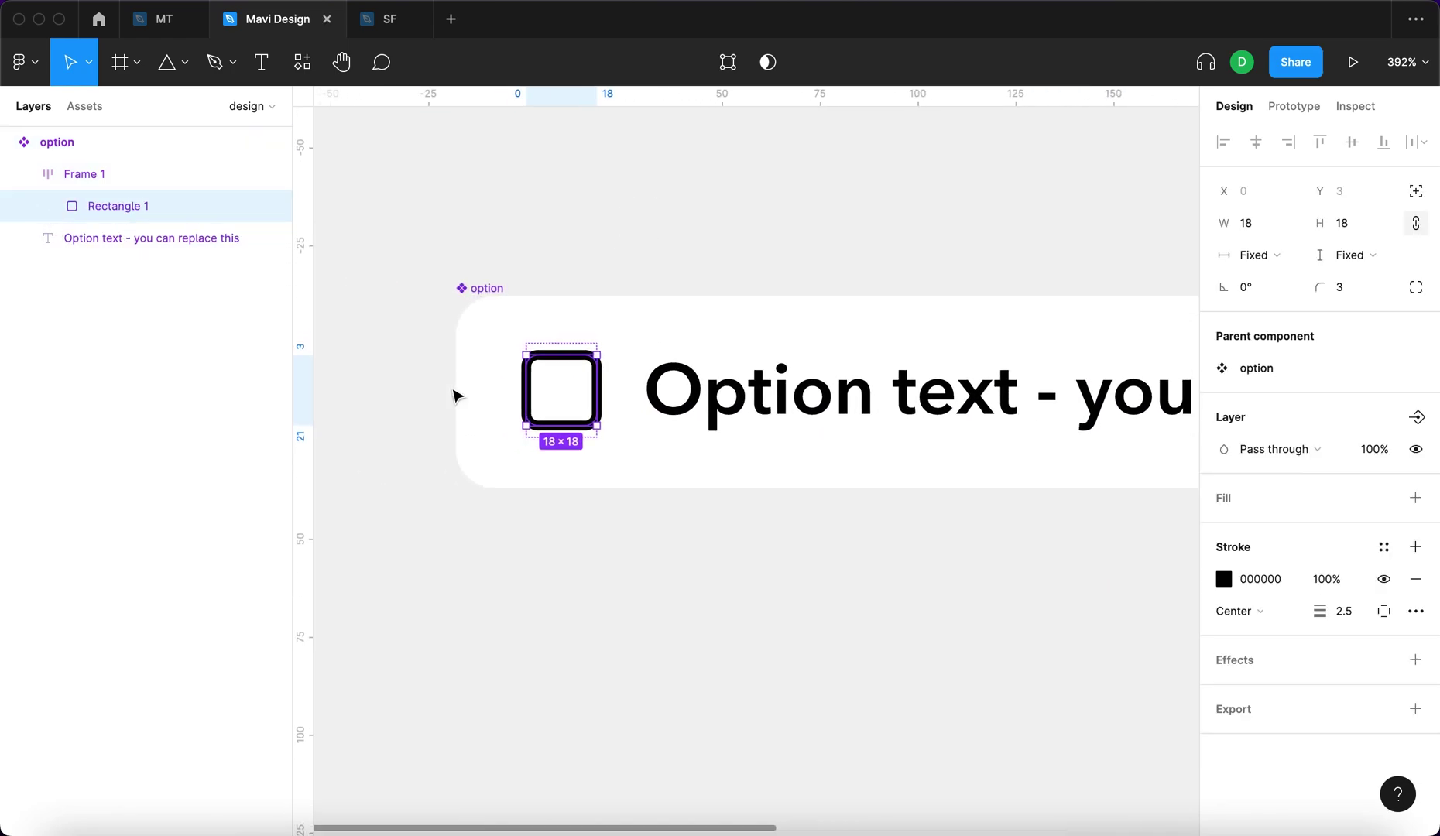
key(alt+super+g)
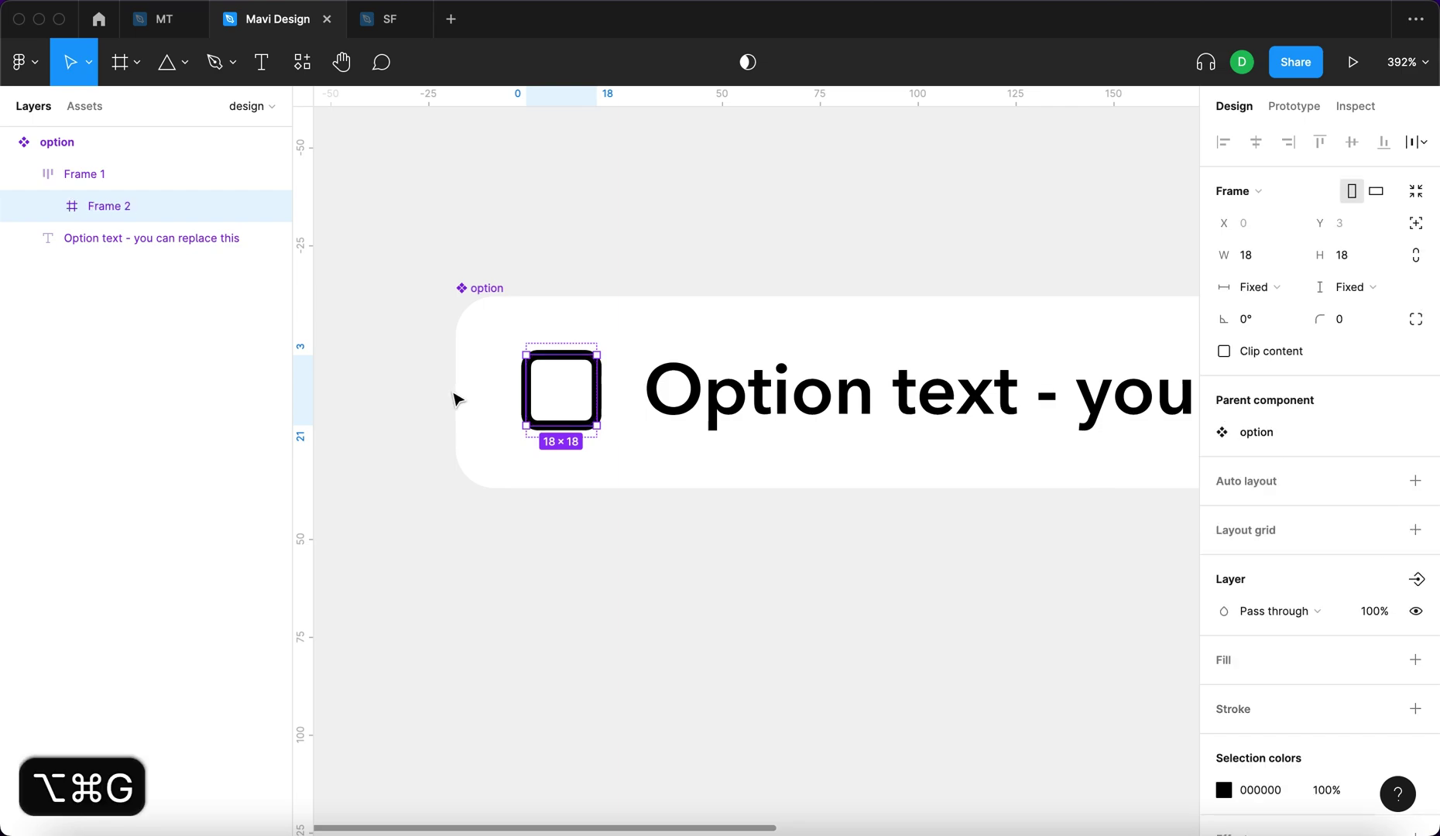
double_click(128, 205)
text(checkbox frame)
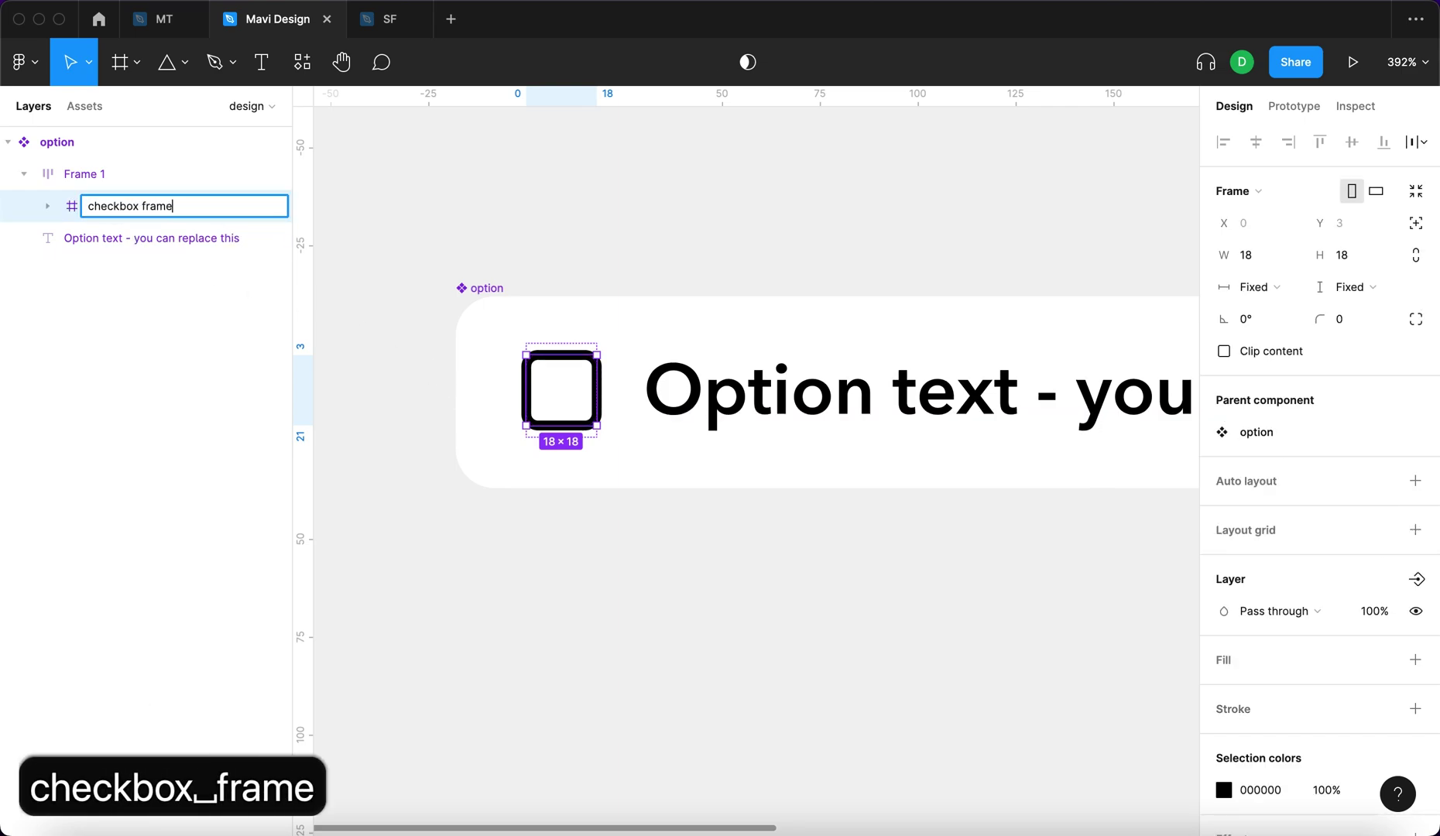
key(Return)
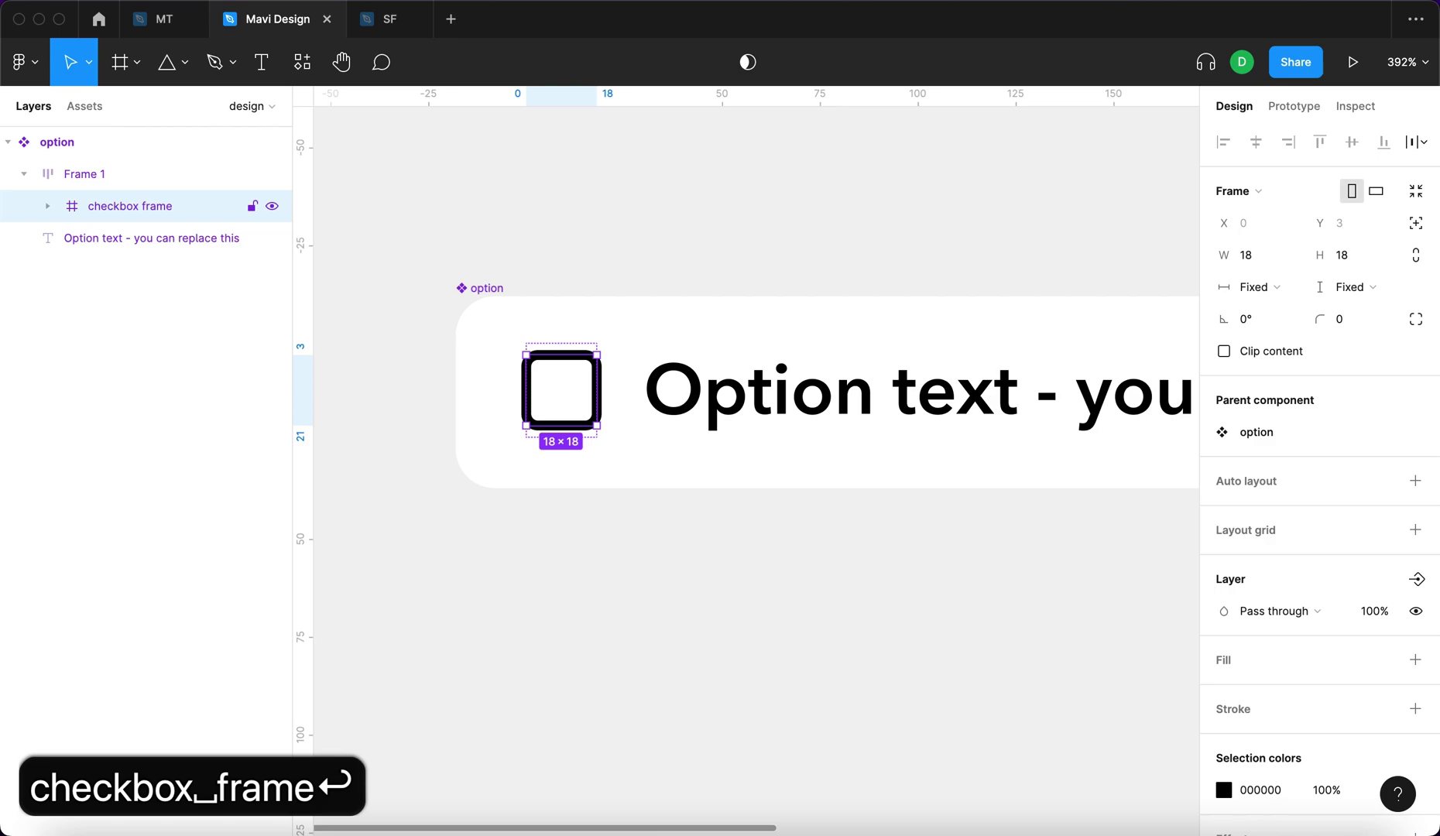
Rename the auto layout frame around the checkbox frame as "checkbox container".
click(87, 176)
double_click(115, 176)
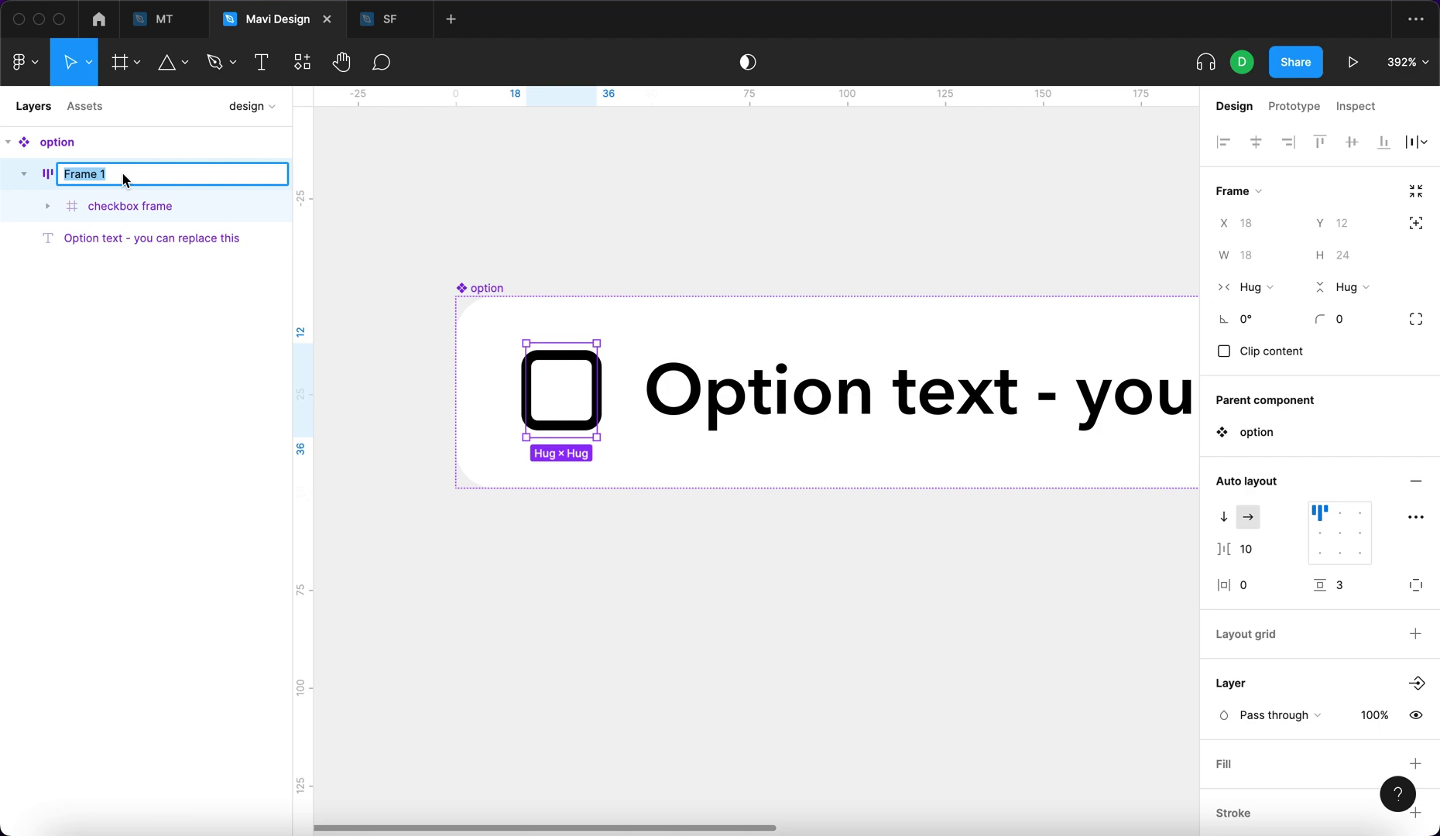
text(checkbox)
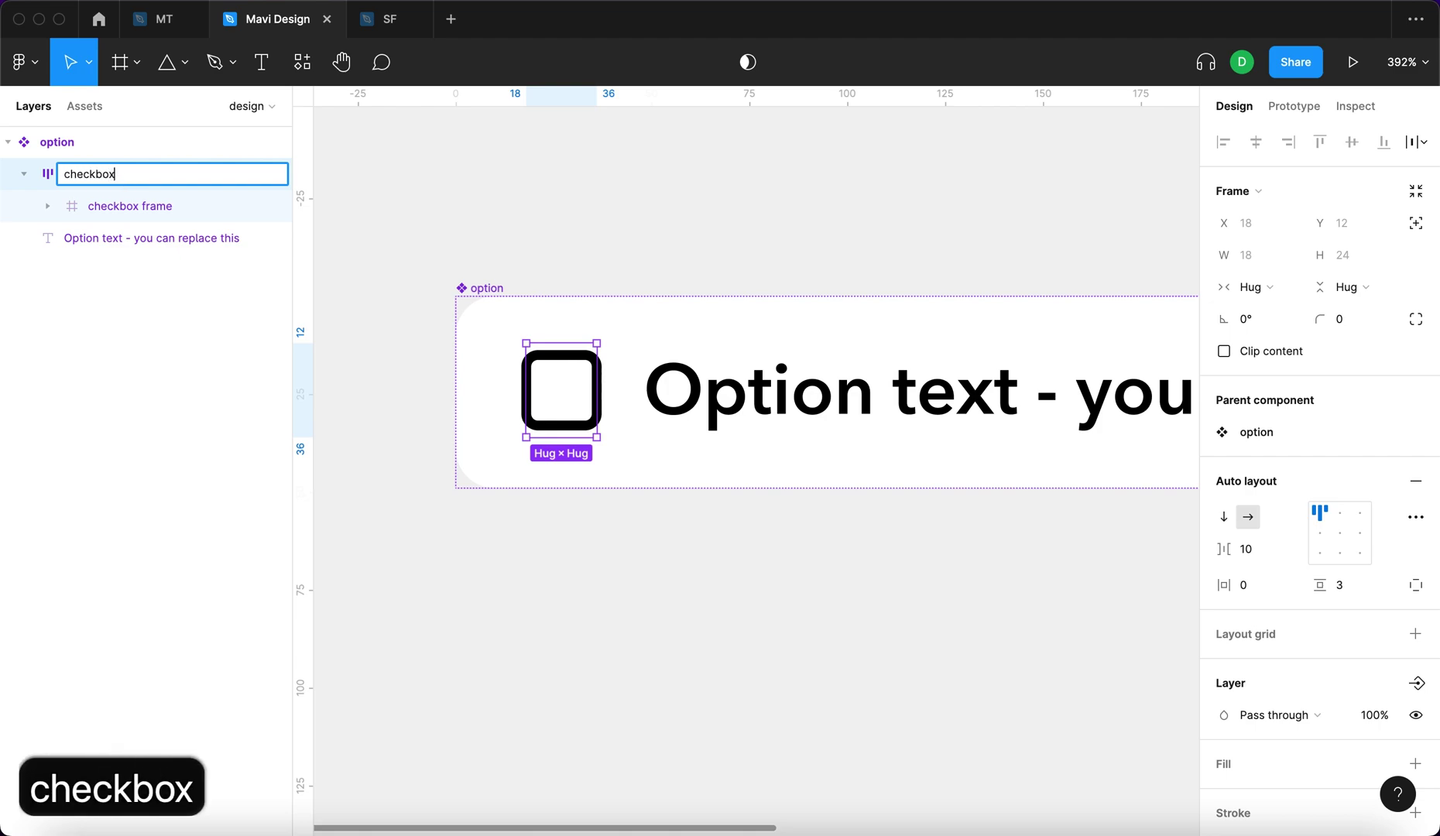
text( container)
key(Return)
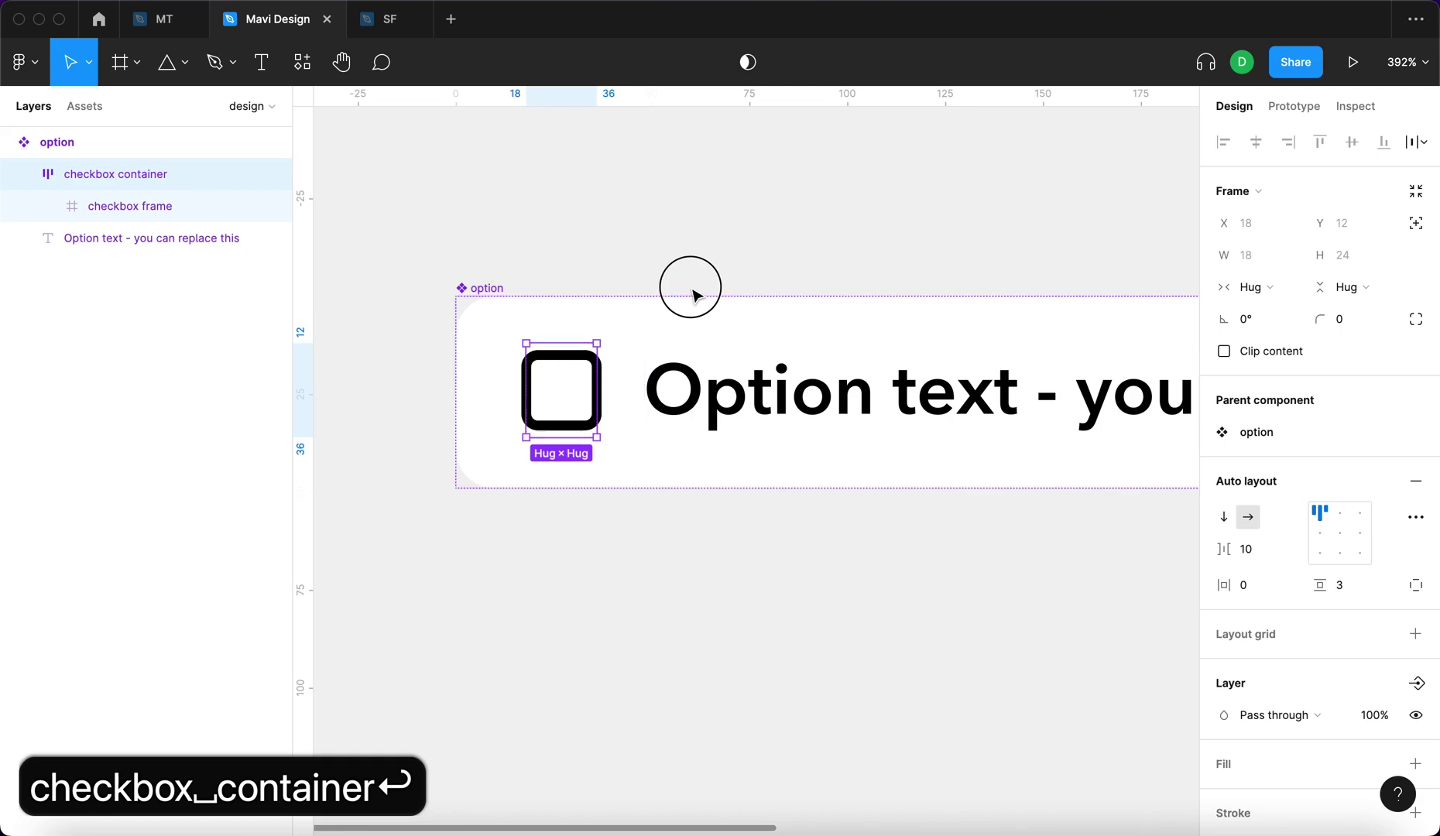
Rename the option component's text layer as "text".
click(684, 290)
click(490, 287)
click(803, 401)
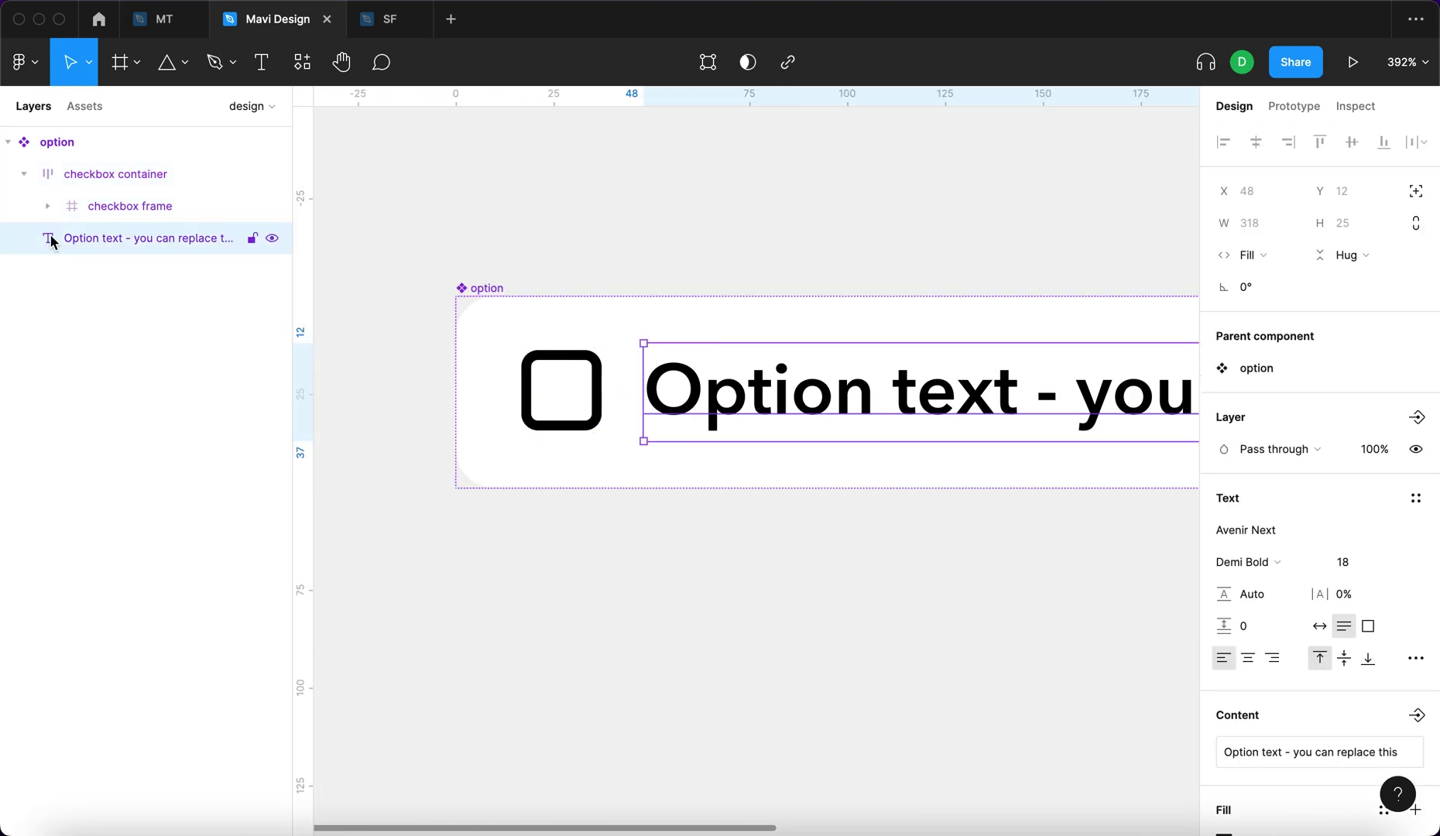
double_click(105, 243)
text(text)
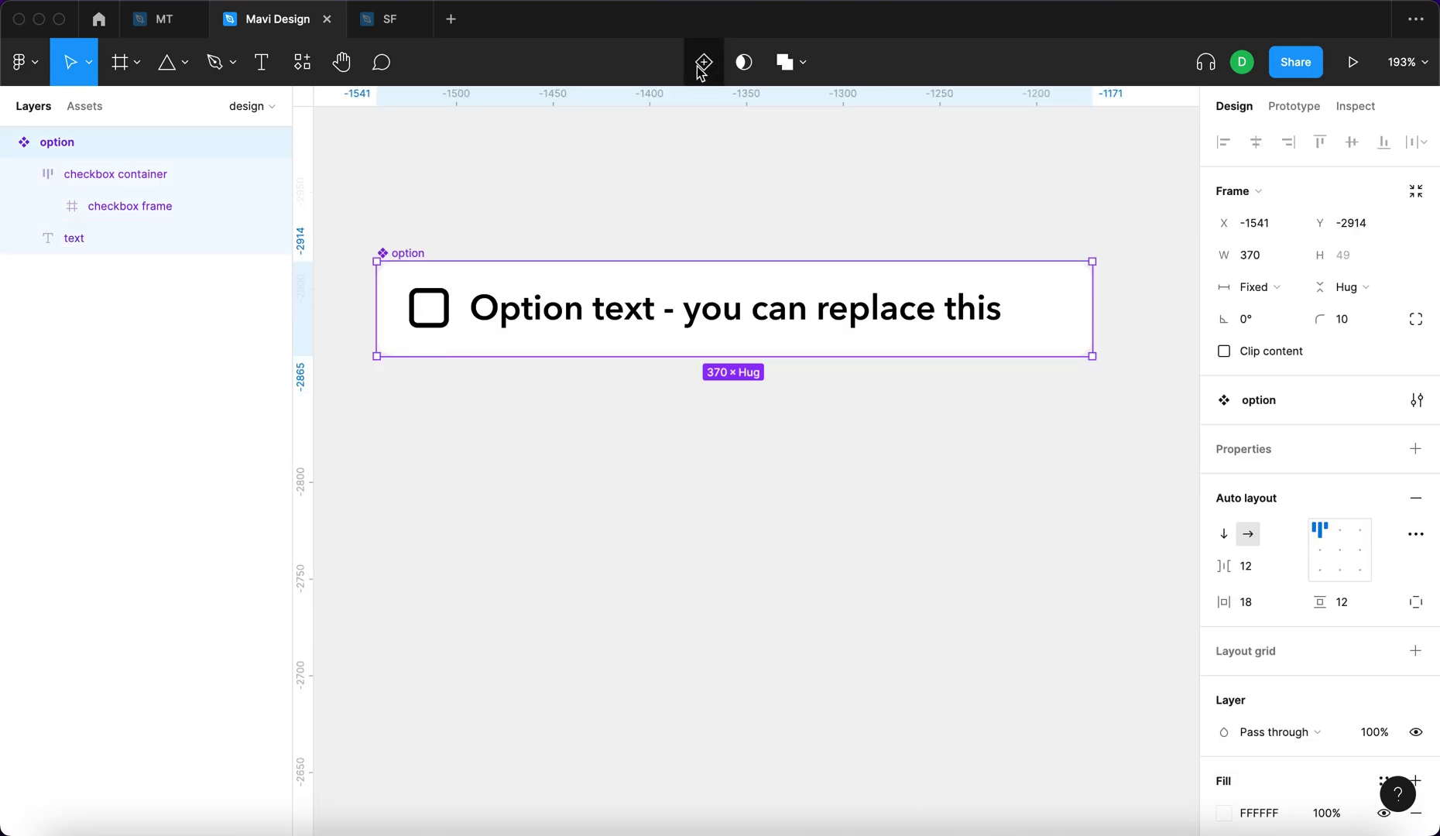
Add a second variant to the option component and set its property value to "yes".
click(701, 64)
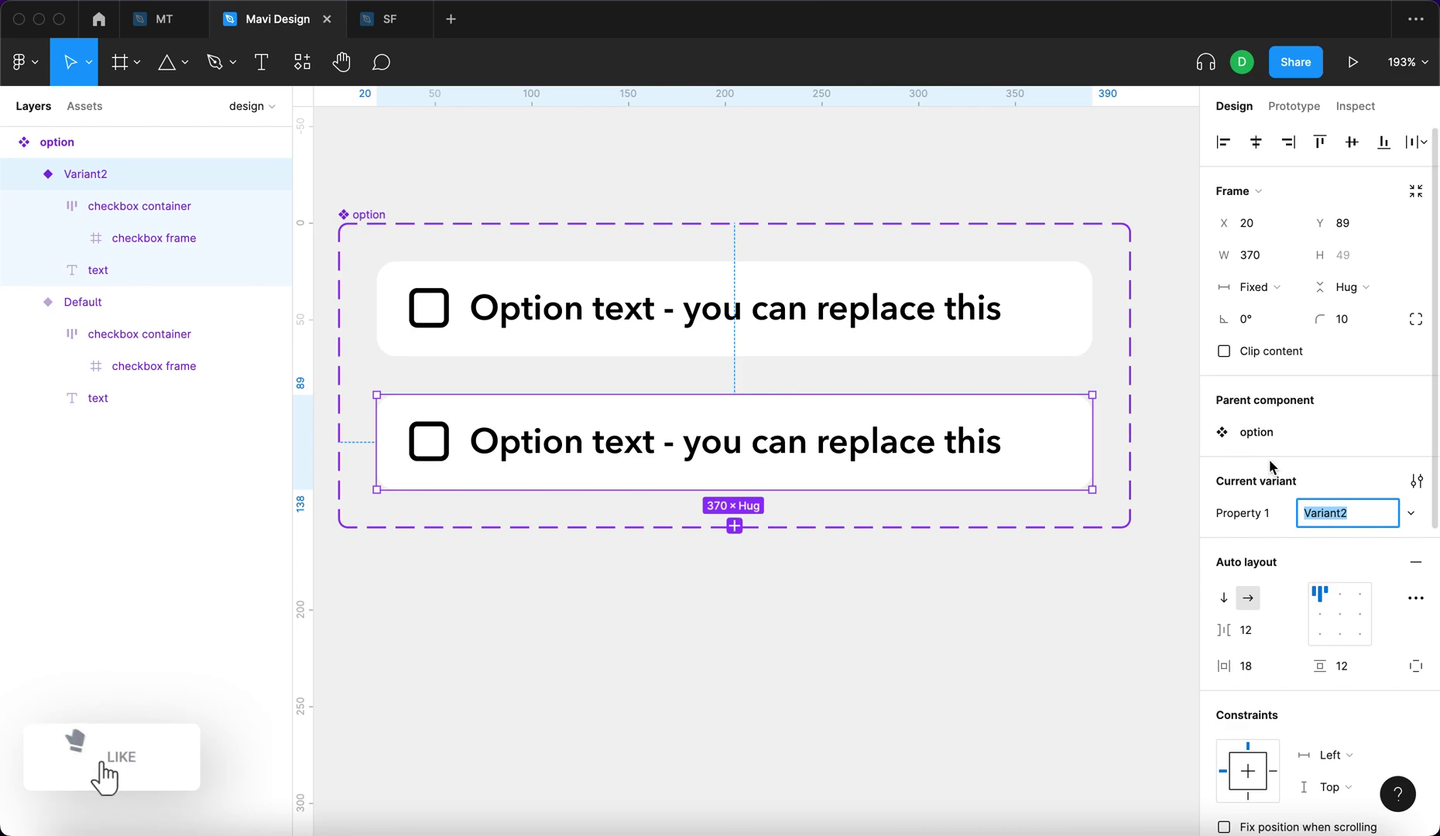
text(yes)
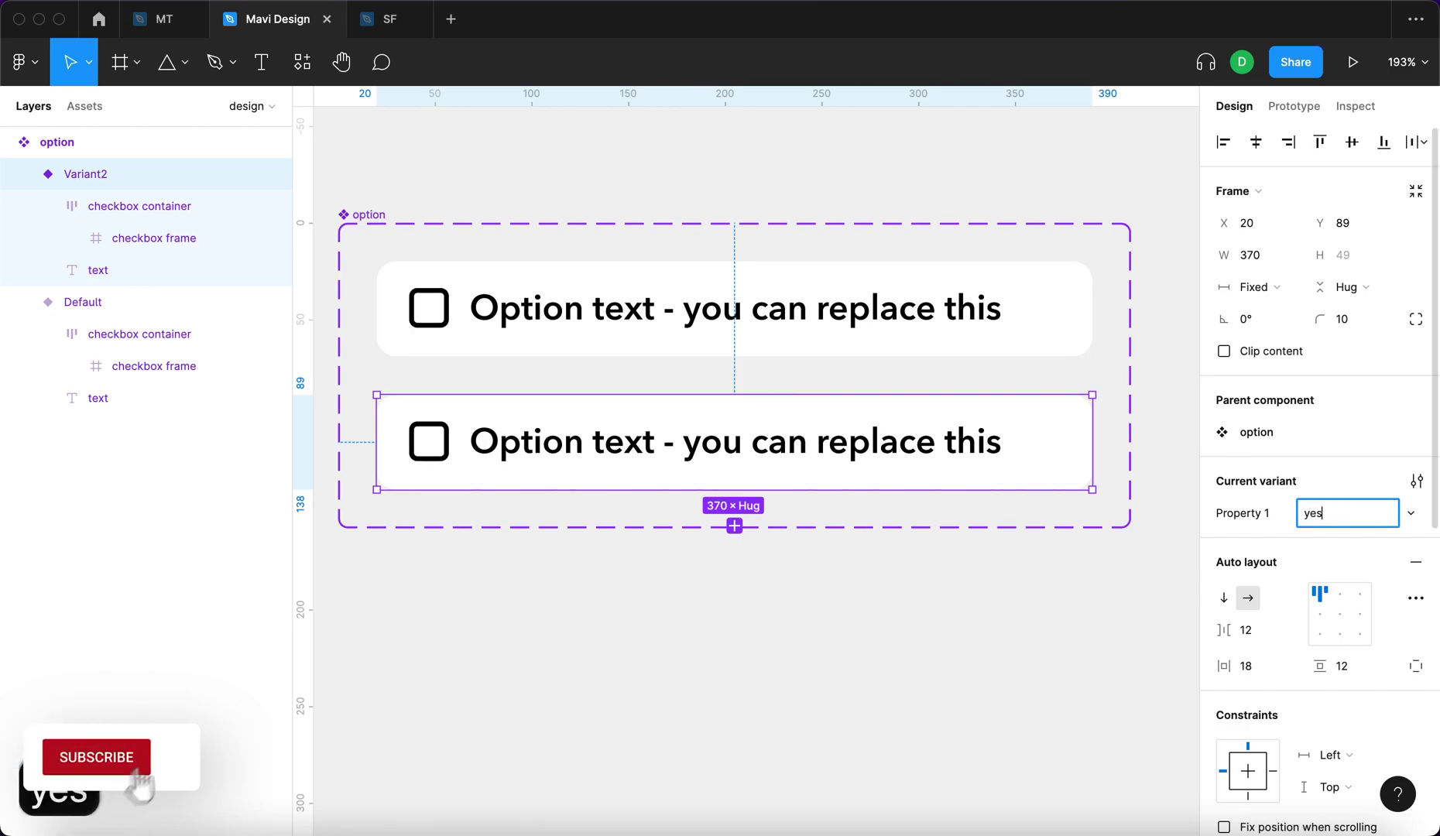
key(Return)
Set the property value of the original default variant to "no".
click(1069, 333)
click(1349, 514)
text(no)
key(Return)
Rename the component set's variant property as "state".
click(574, 171)
click(369, 214)
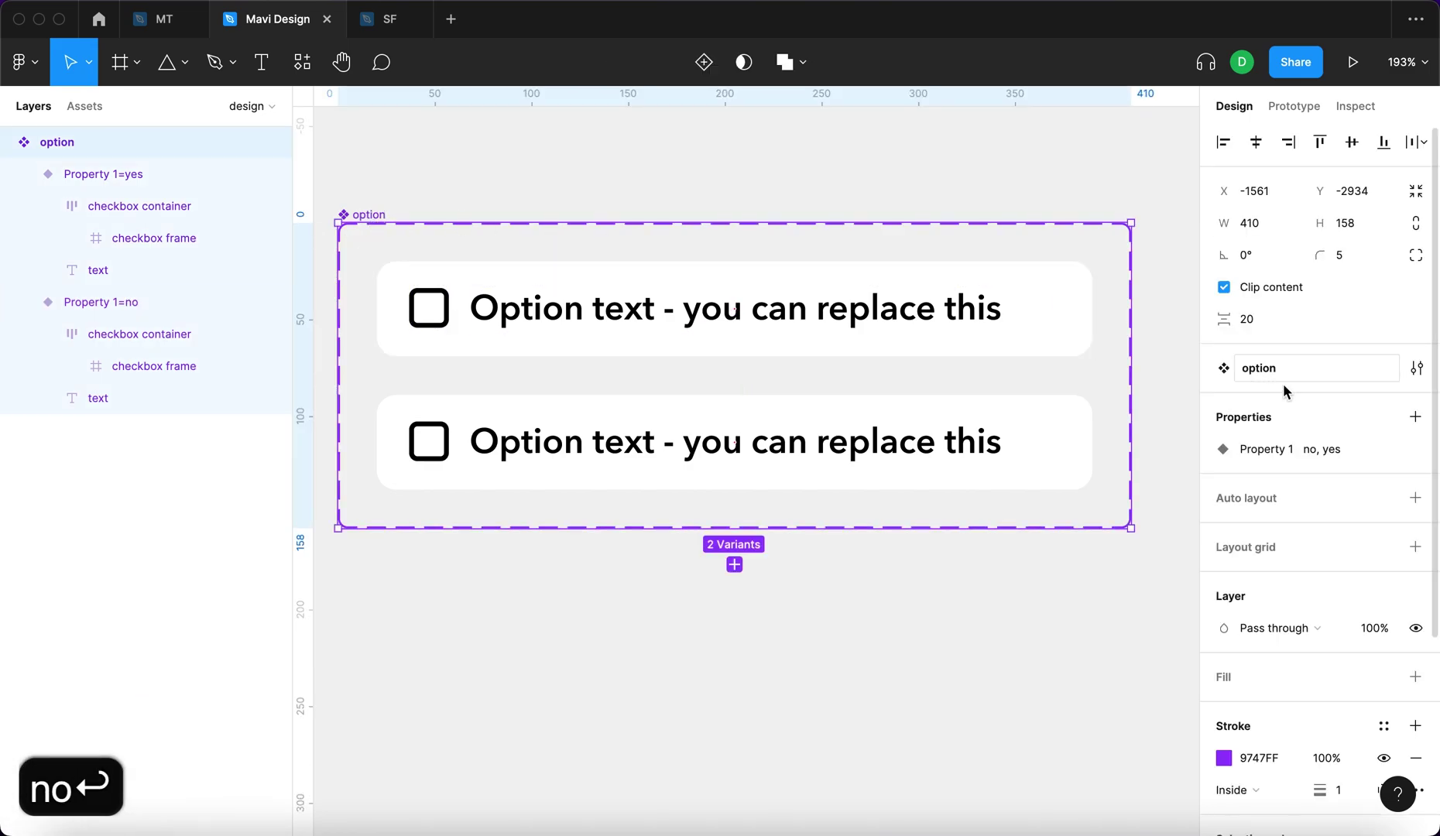
click(1384, 450)
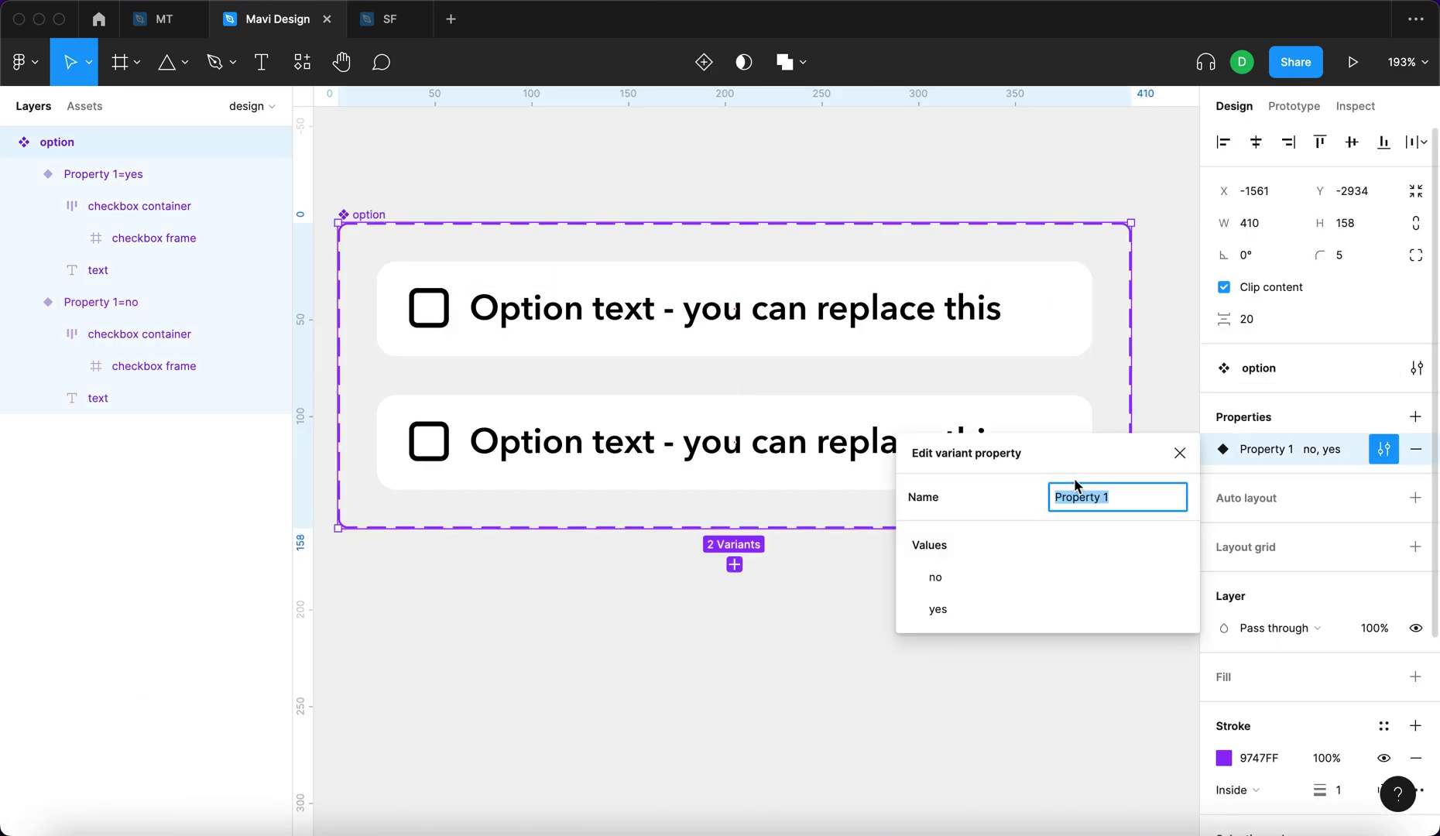
text(state)
key(Return)
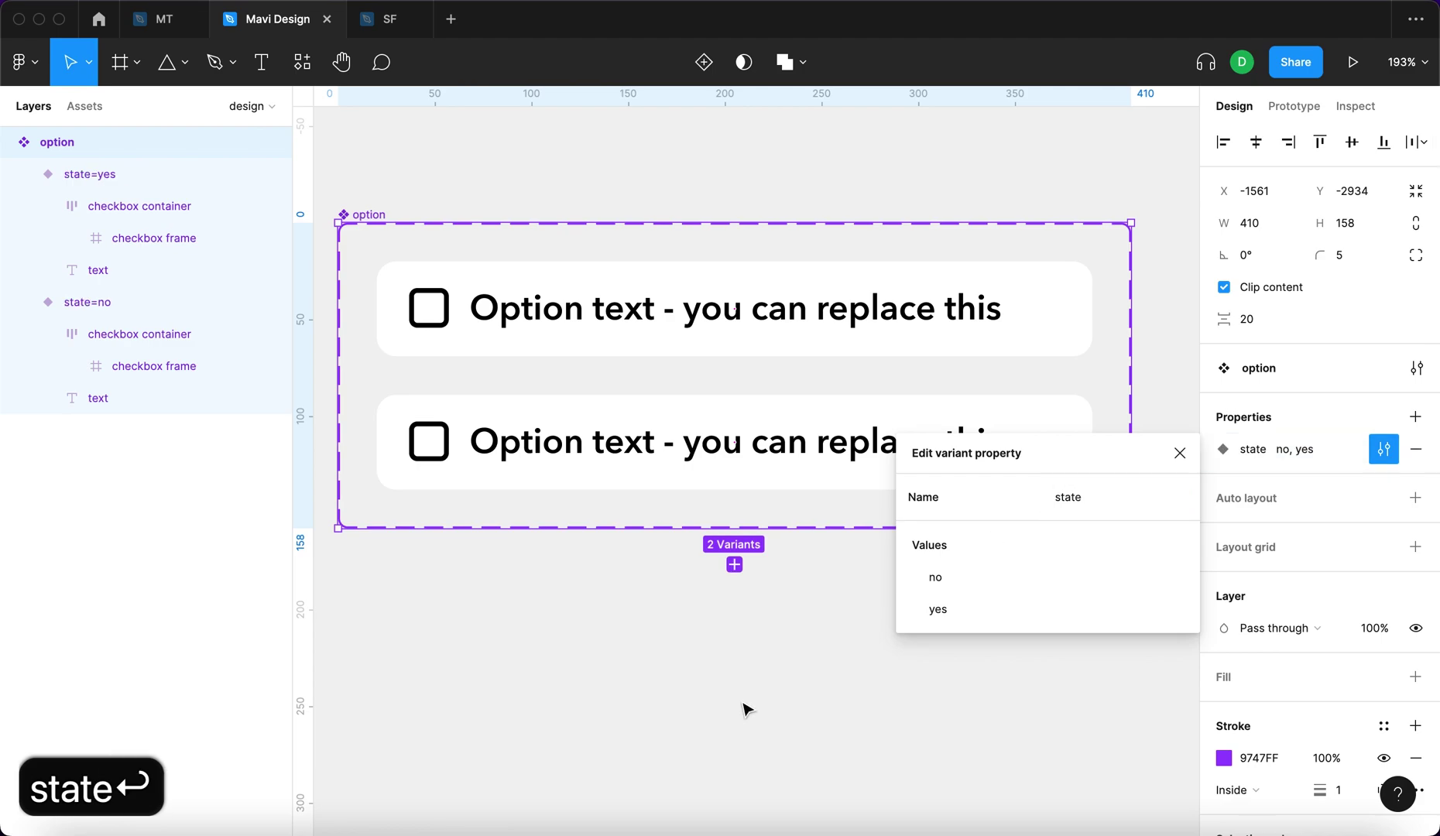
click(732, 726)
Place an instance of the "yes" state option variant below the component set.
click(629, 428)
scroll(629, 428, down, 3)
drag(701, 431, 702, 595)
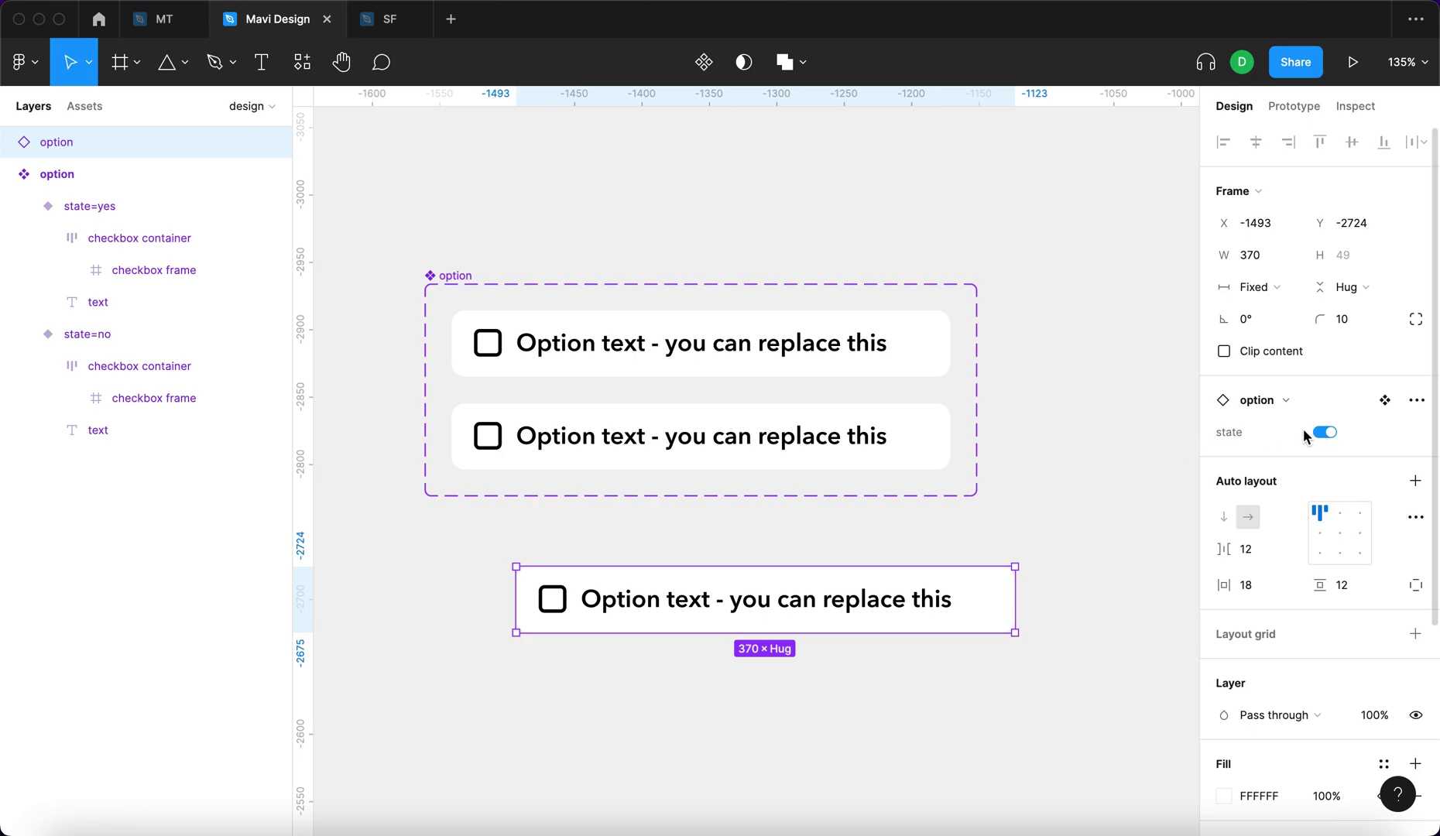
click(1092, 525)
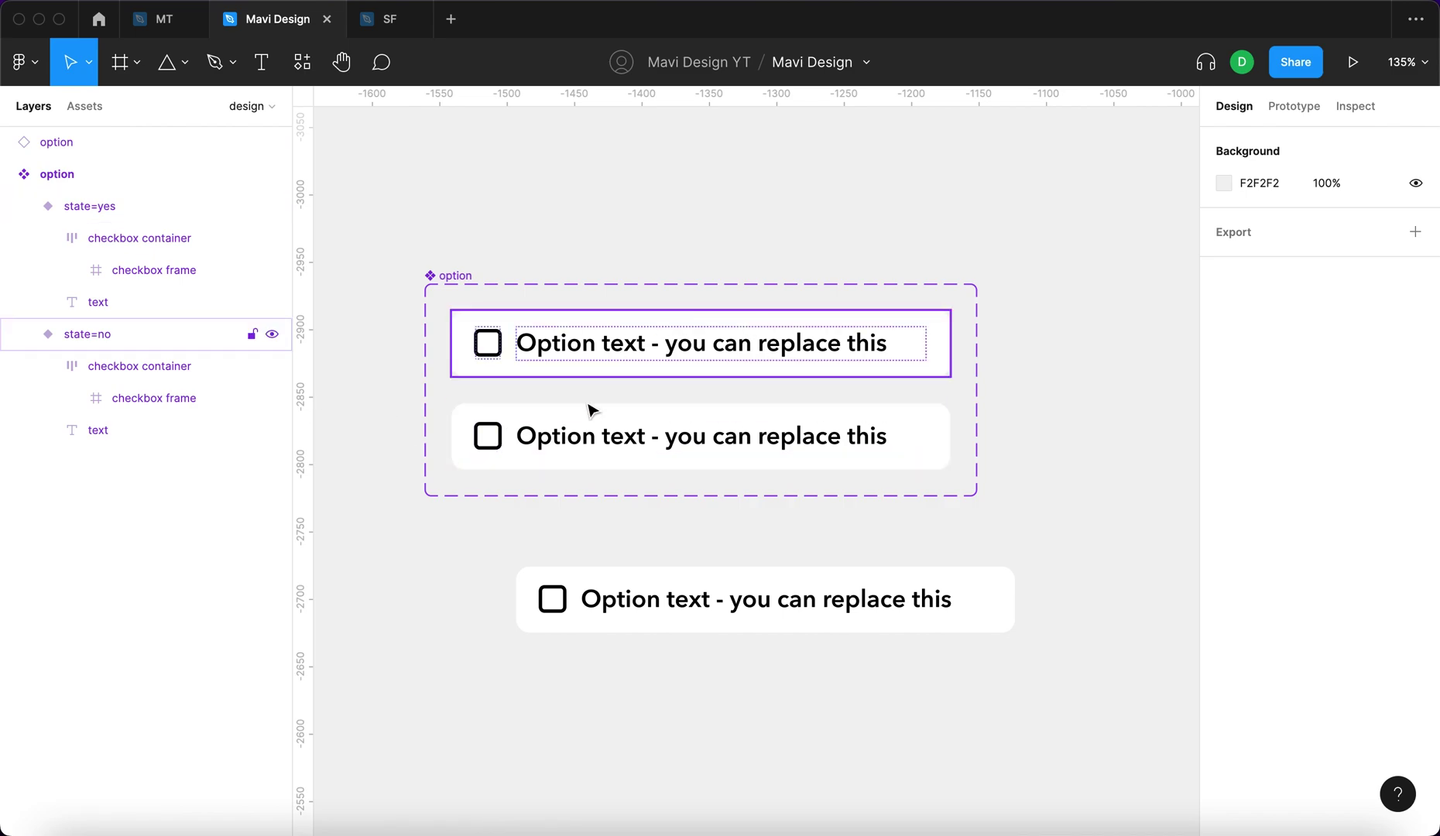
Add a green 34D67E fill to the checkbox rectangle in the "yes" state variant.
click(639, 607)
click(472, 478)
scroll(508, 387, up, 5)
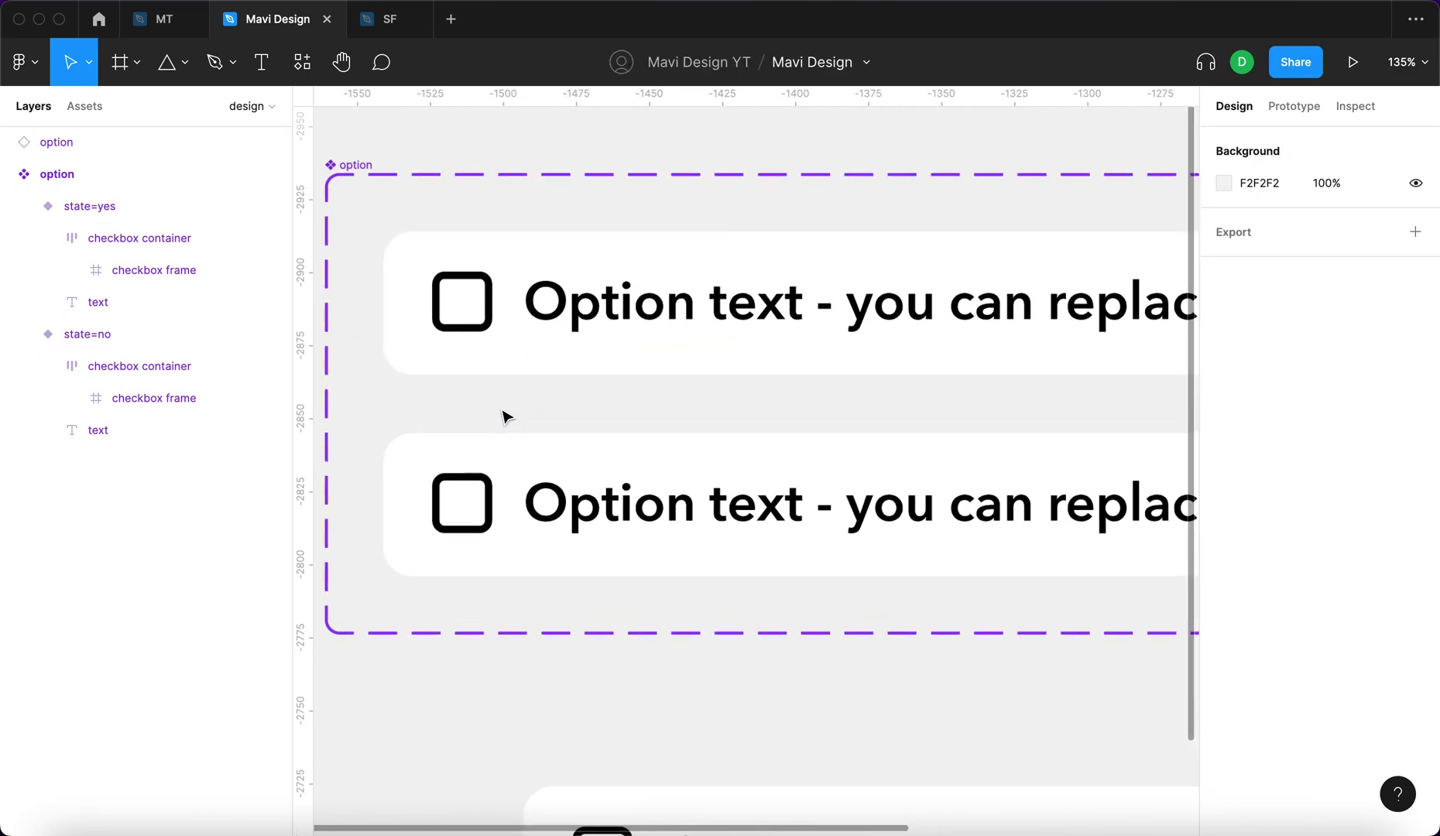
scroll(454, 484, up, 7)
super+click(482, 479)
scroll(483, 478, down, 4)
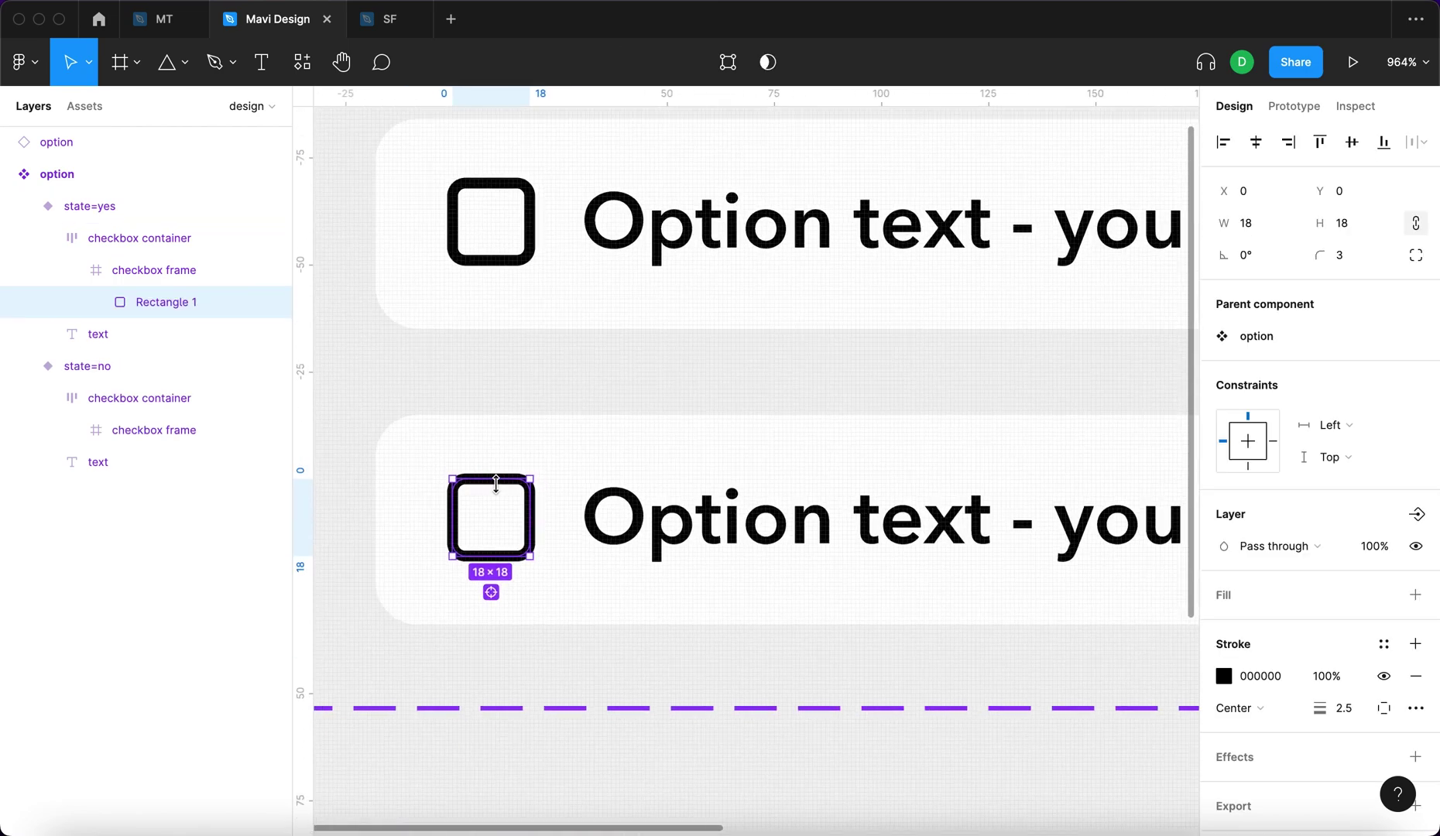
click(1410, 595)
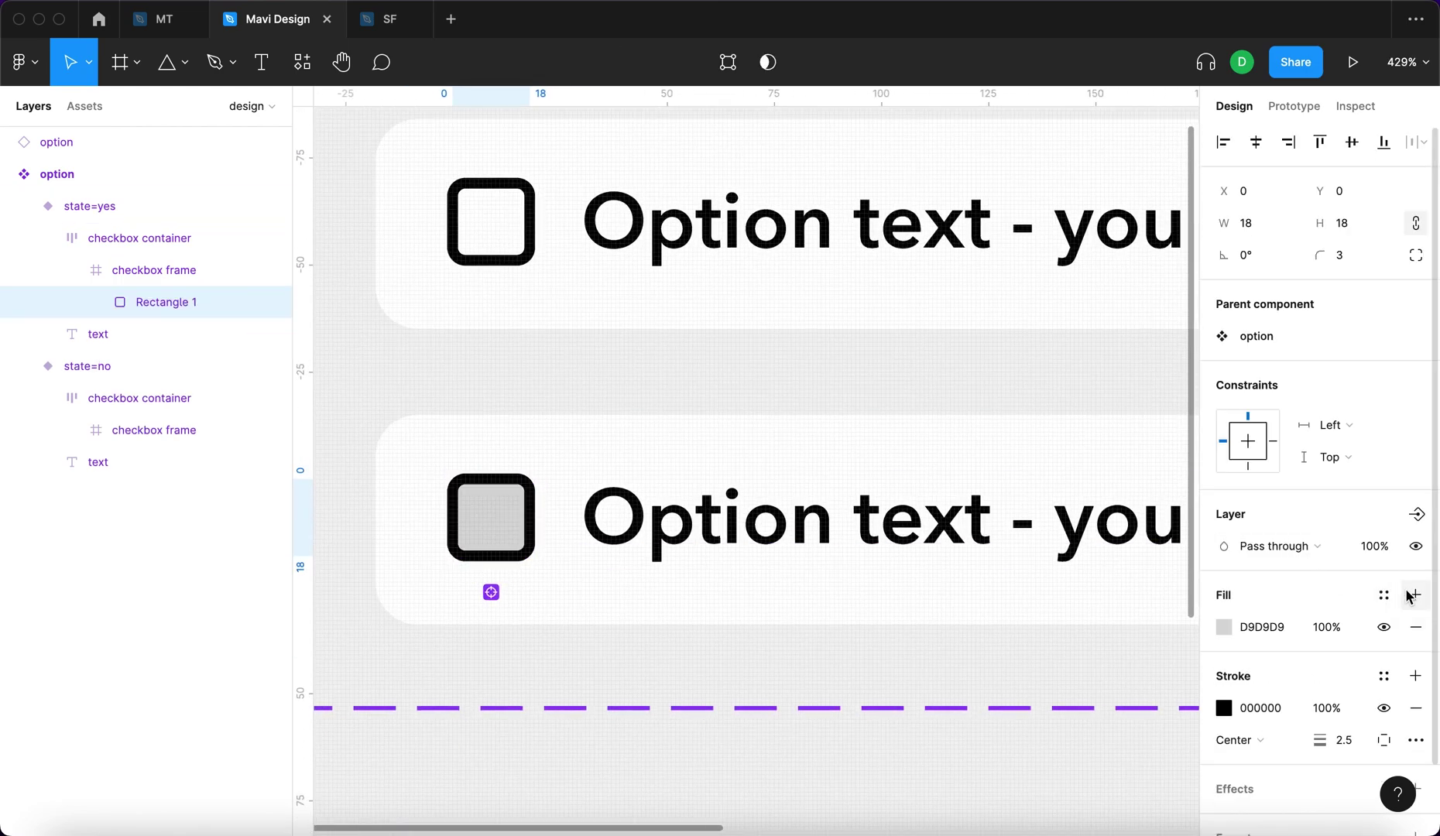
click(1224, 627)
click(1076, 601)
drag(1098, 505, 1044, 382)
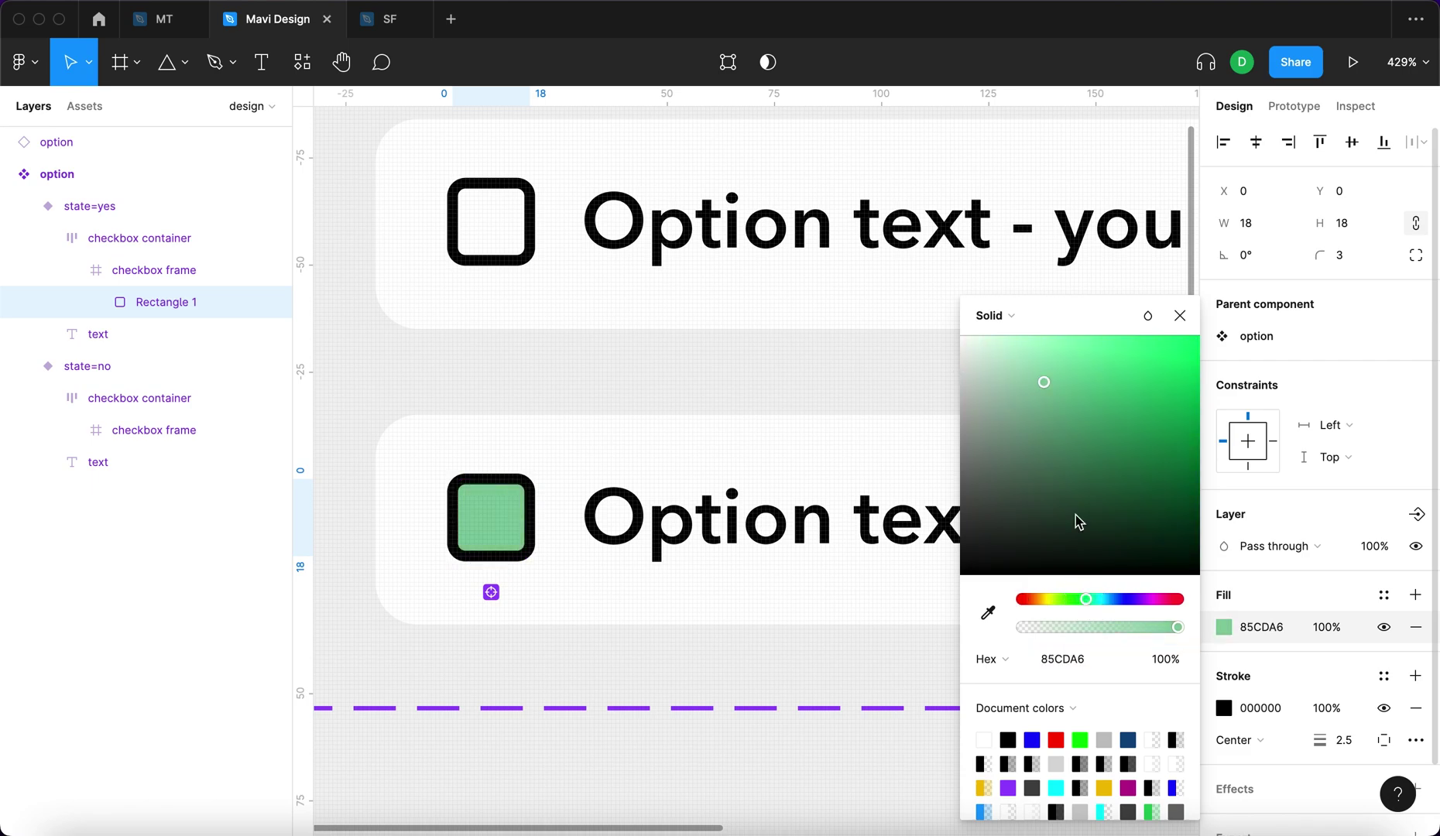
mouse_move(1076, 486)
mouse_down()
mouse_move(1080, 357)
mouse_move(1122, 398)
mouse_move(1142, 374)
mouse_up()
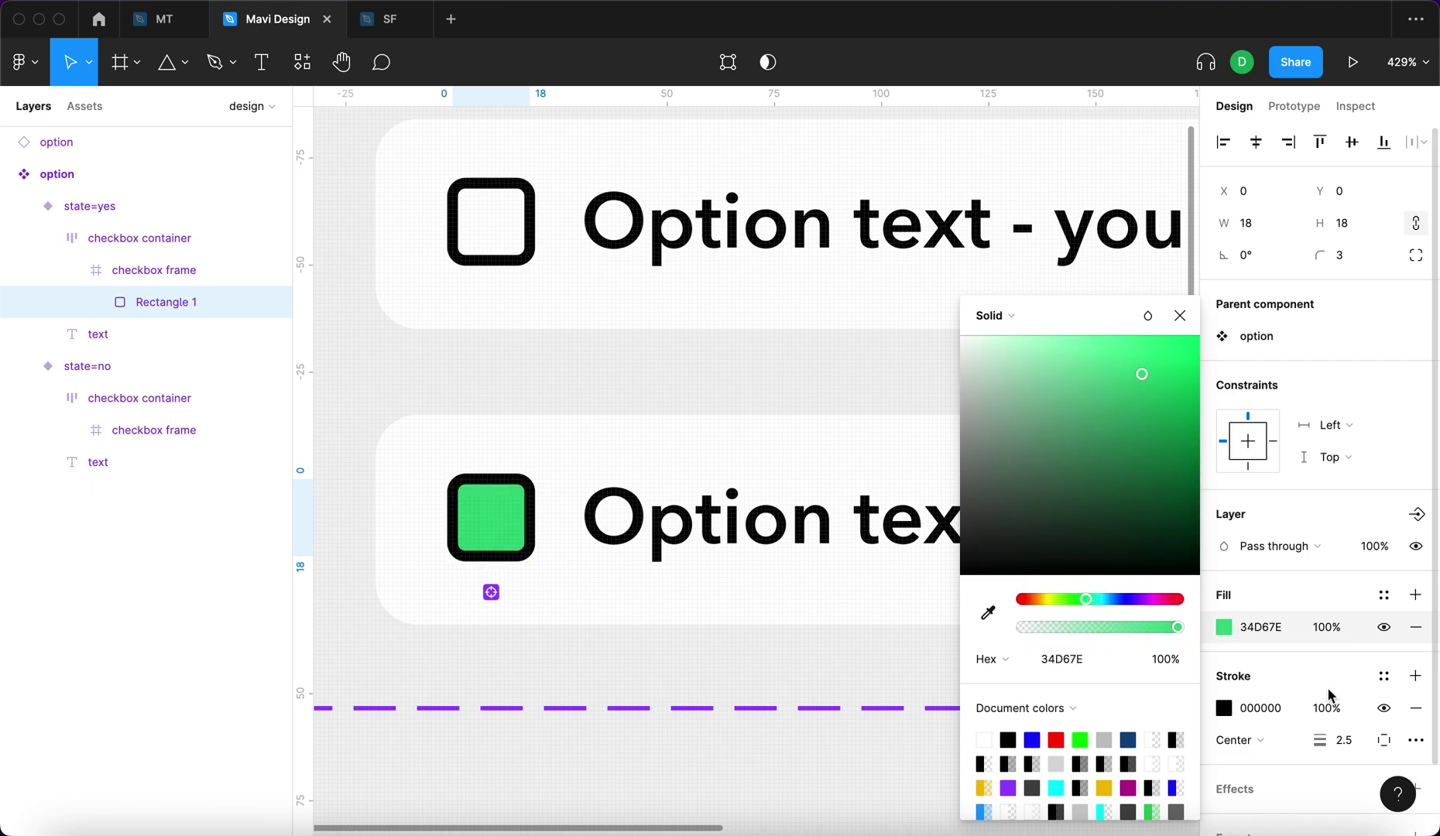
Match the "yes" checkbox rectangle's stroke colour to its green fill by sampling the fill with the eyedropper.
click(1223, 709)
click(988, 613)
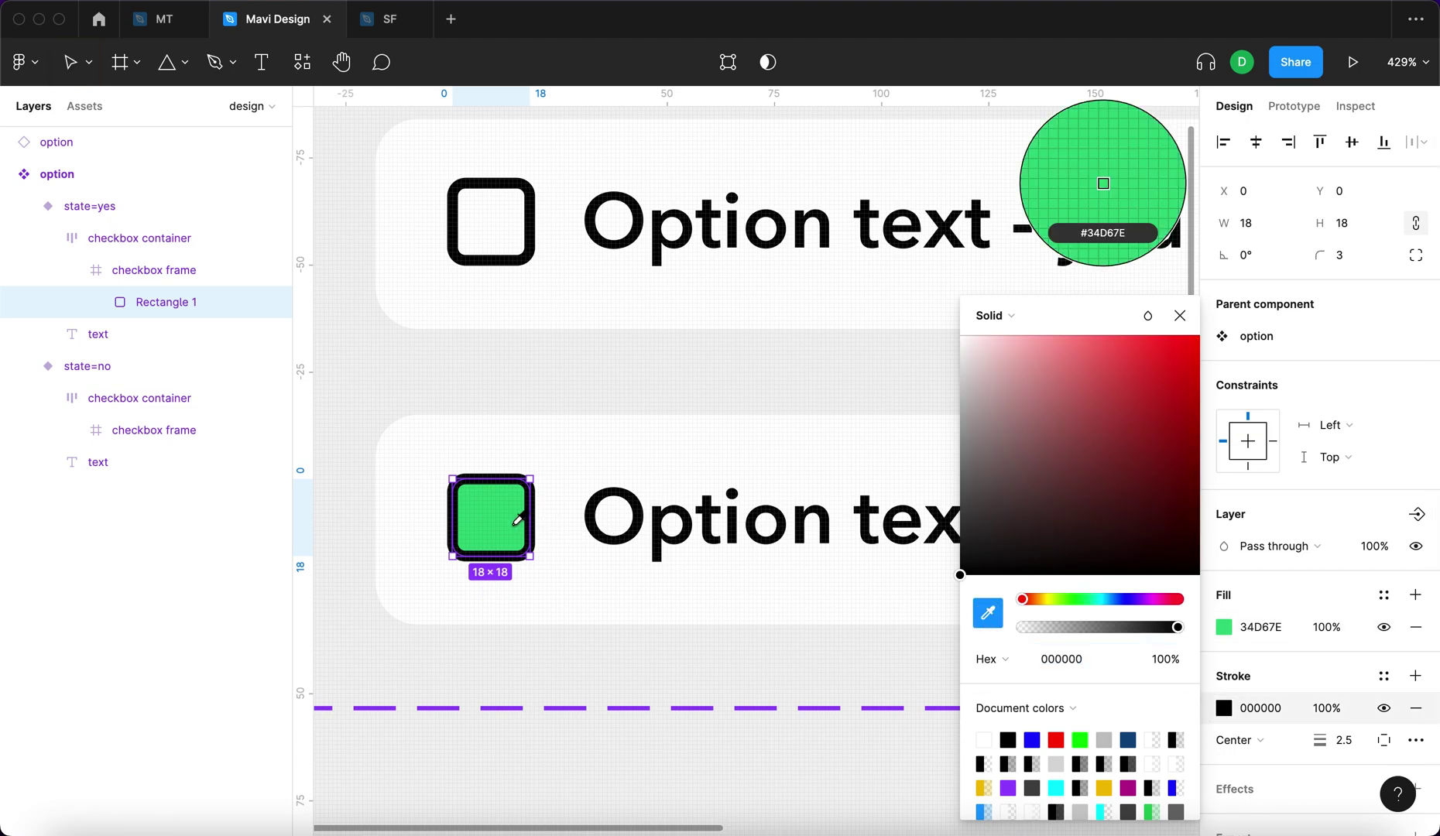
click(491, 515)
click(539, 662)
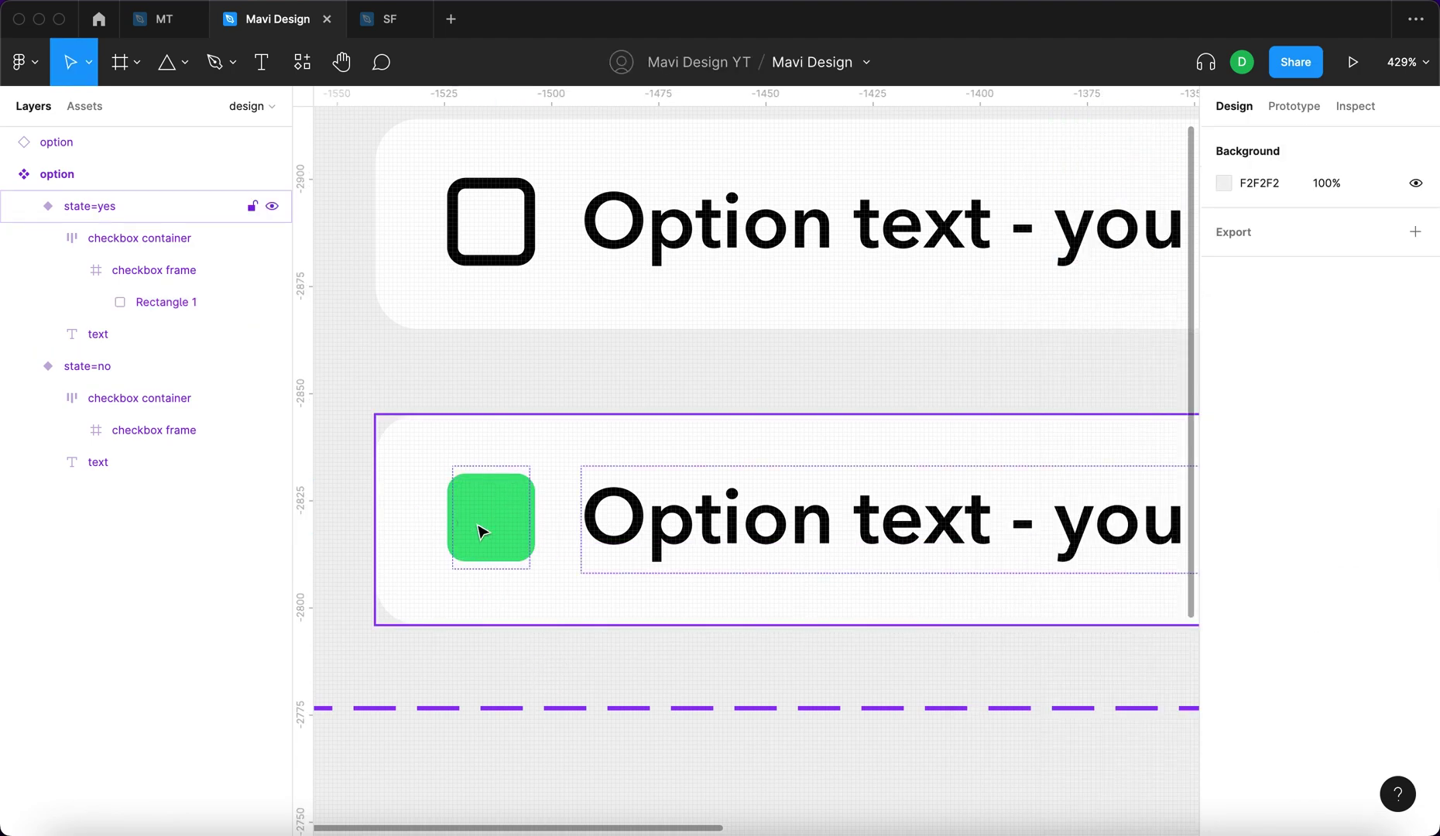
scroll(502, 532, up, 5)
double_click(501, 533)
double_click(504, 534)
scroll(505, 534, down, 6)
click(778, 659)
scroll(805, 661, down, 6)
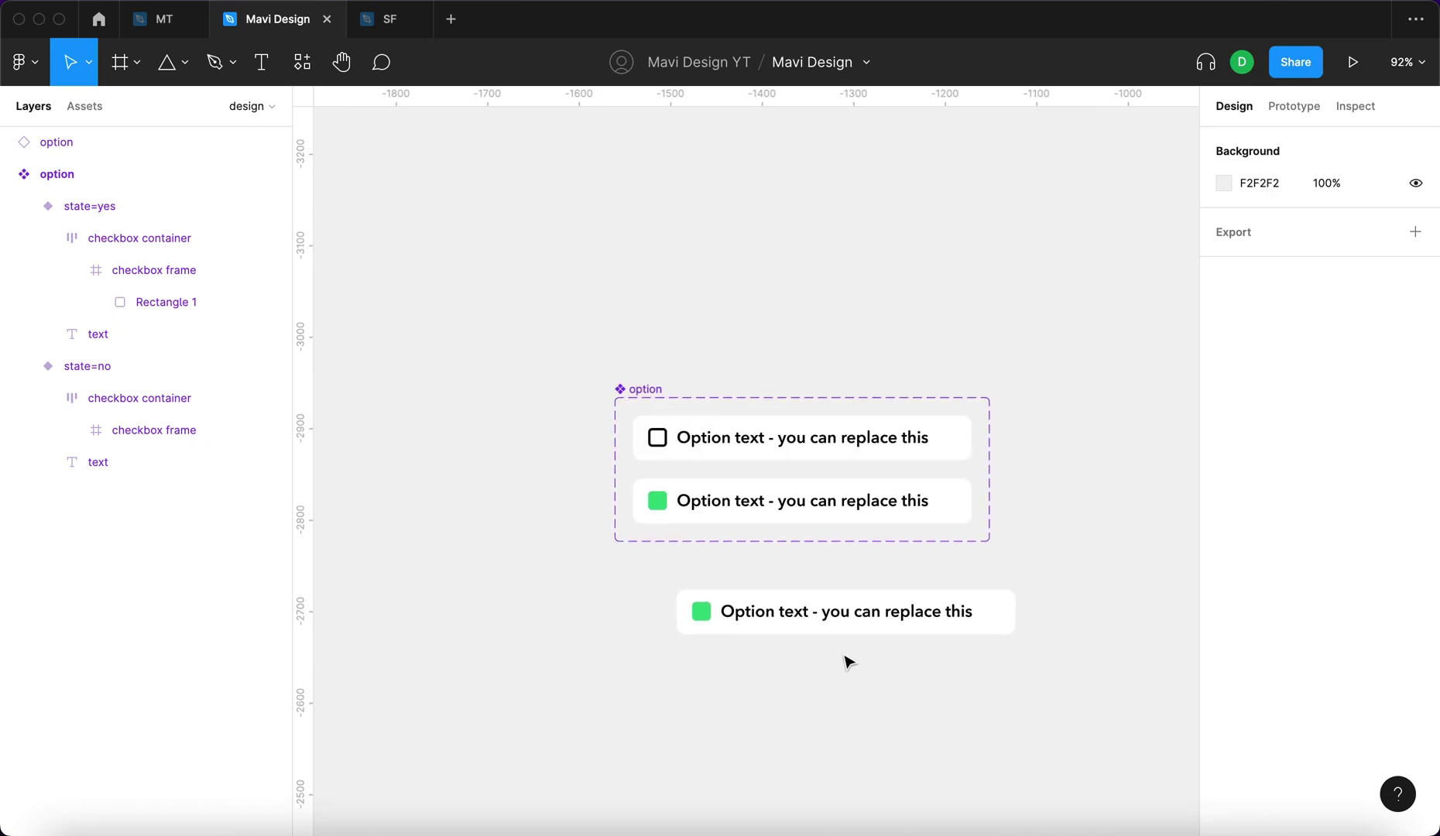
Align the option instance with the variants beneath the component set and toggle its state off and back on.
scroll(850, 662, up, 5)
click(790, 603)
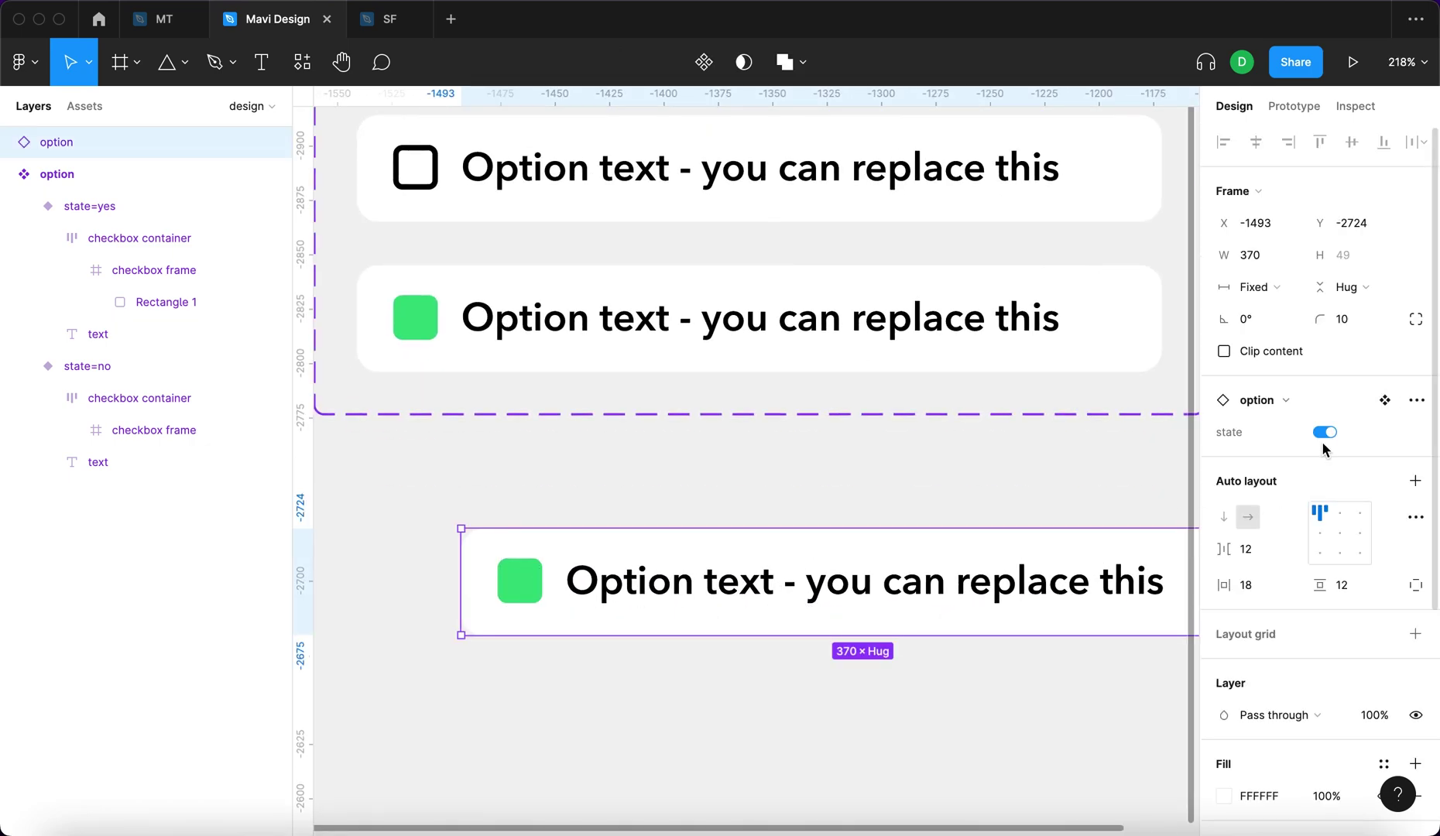
drag(706, 594, 653, 578)
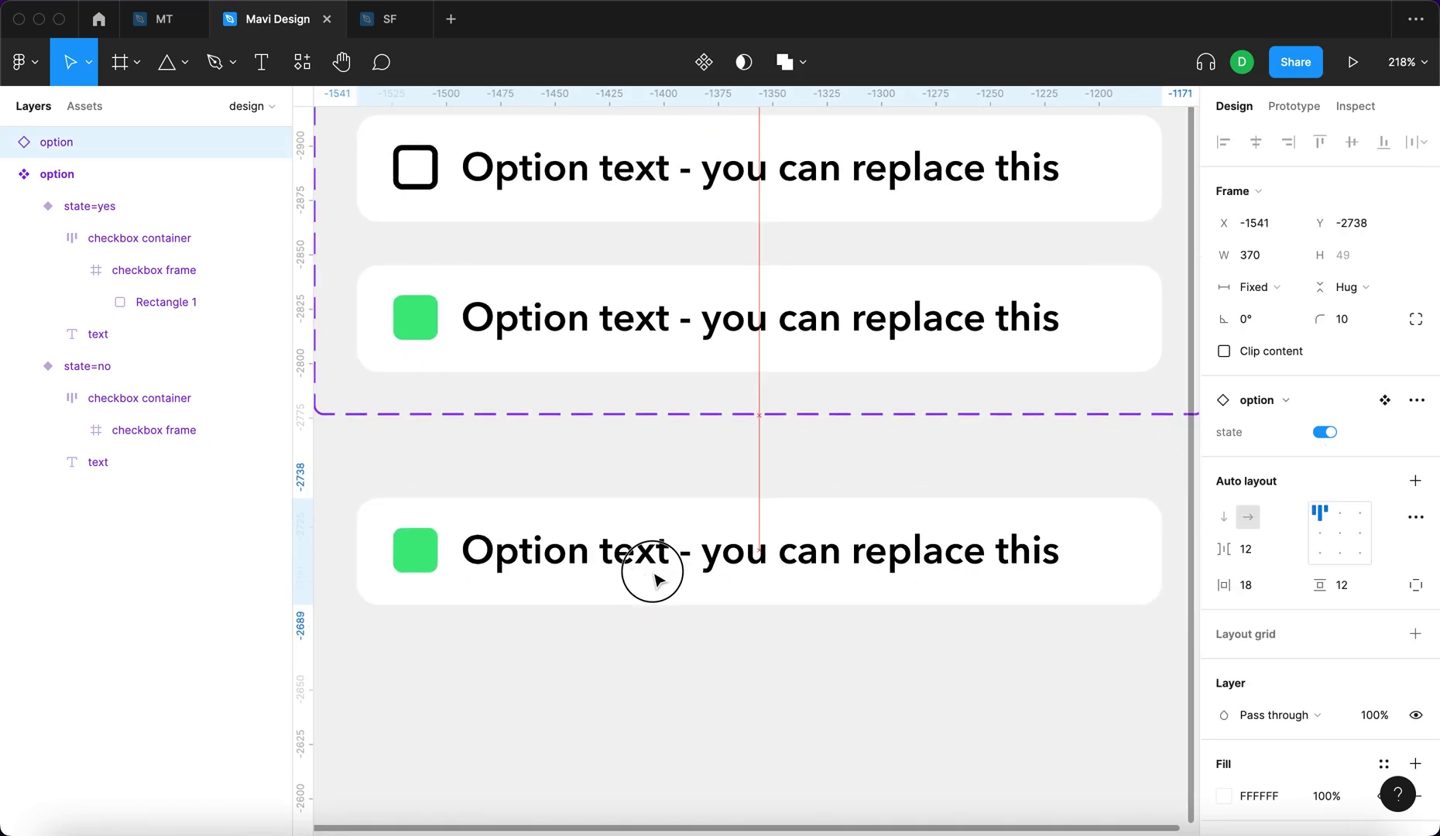
click(1323, 432)
click(1323, 432)
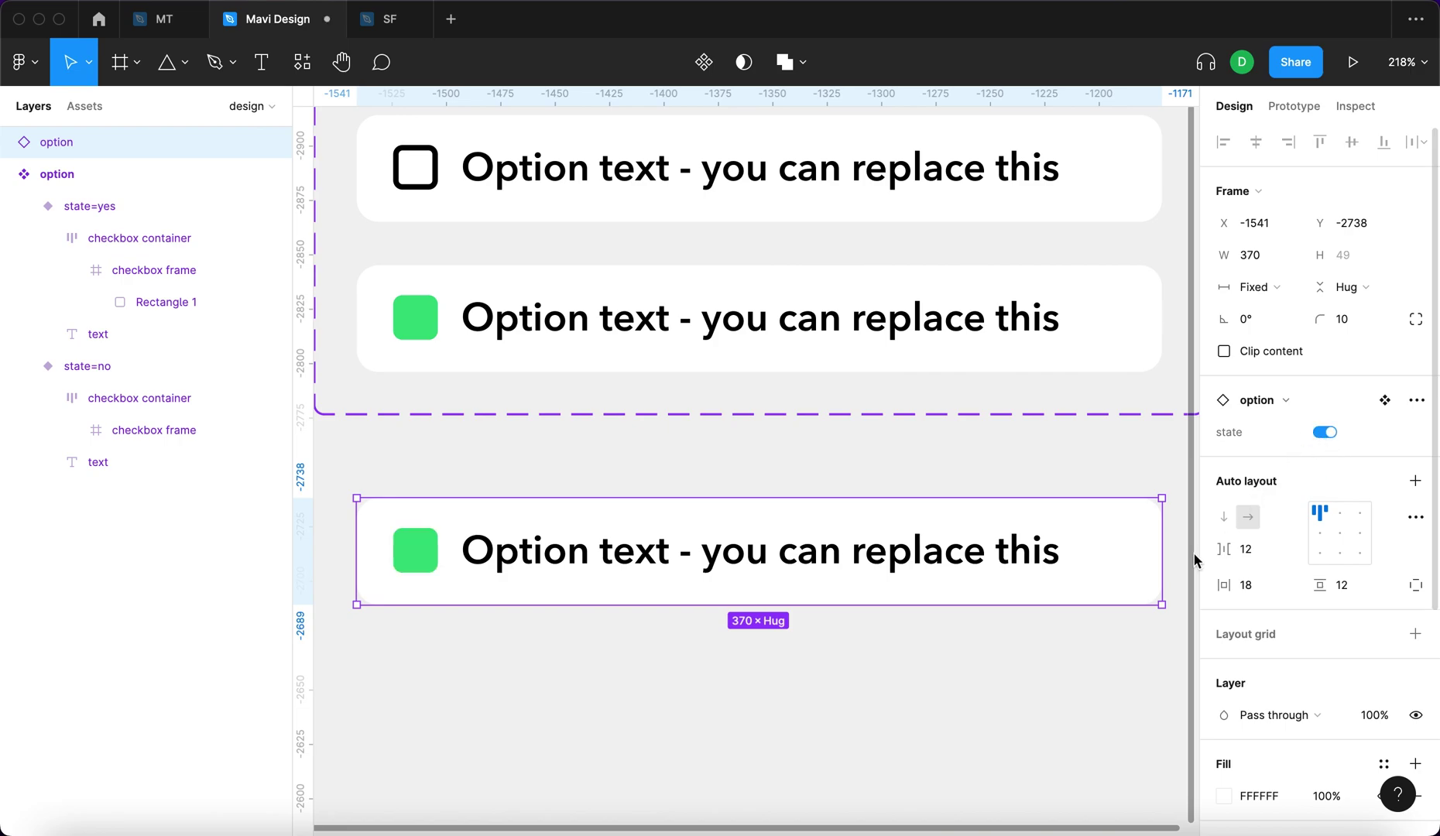
Darken the shared fill and stroke green of the "yes" variant's checkbox frame to 21CA6F.
click(443, 466)
scroll(398, 309, up, 5)
double_click(410, 319)
click(220, 304)
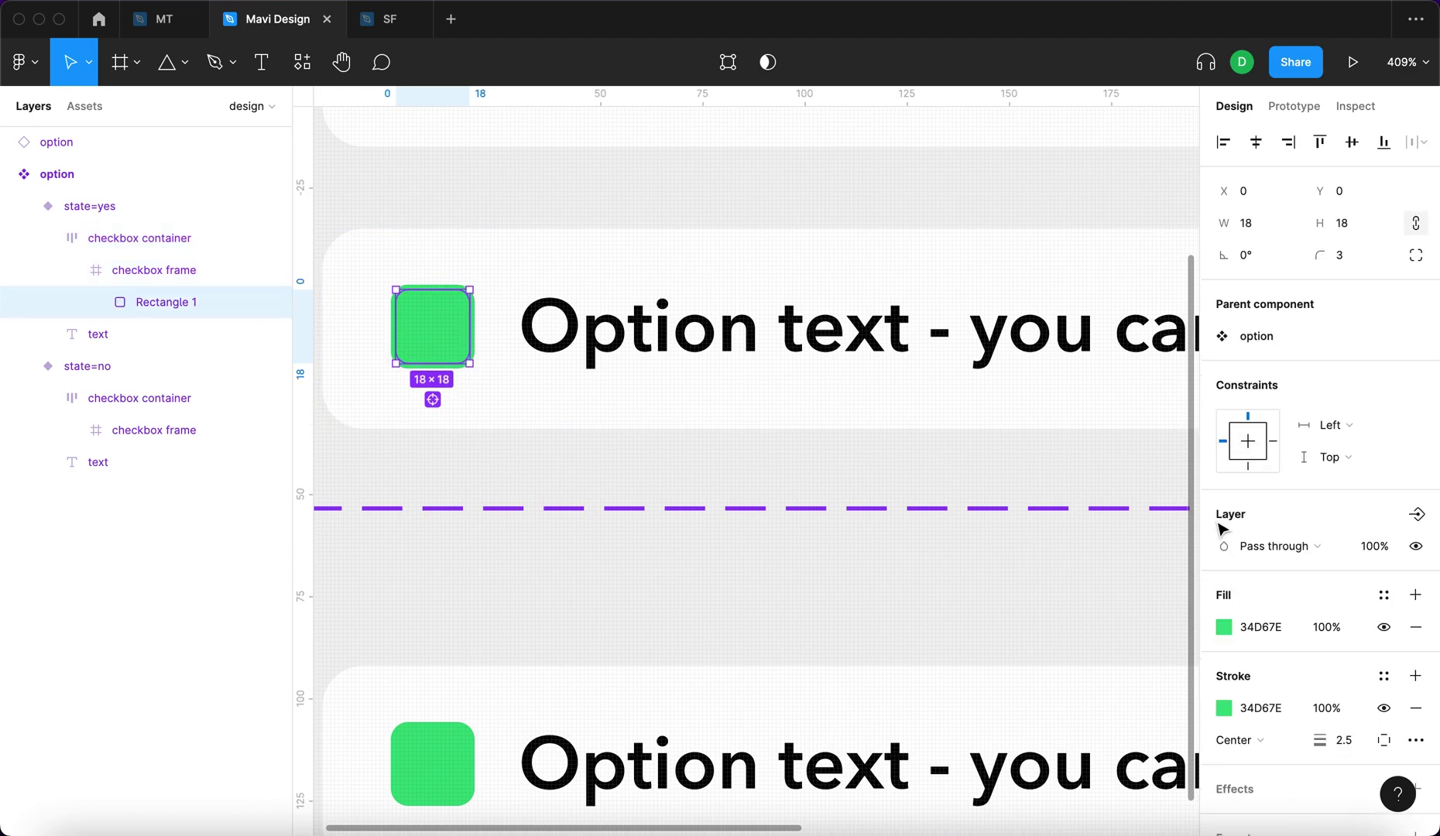
click(129, 284)
scroll(1363, 647, down, 2)
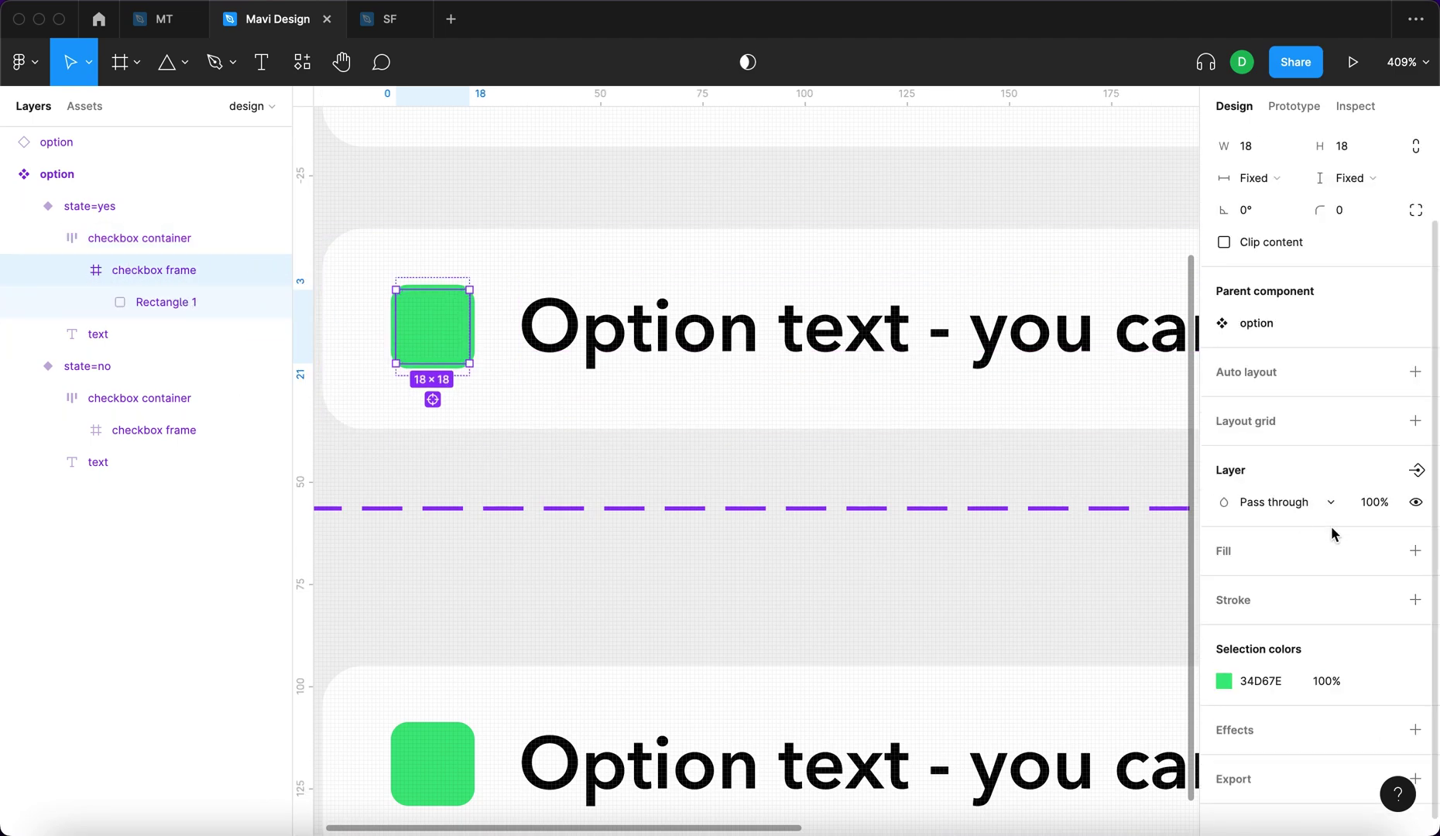
scroll(785, 480, up, 3)
scroll(785, 479, down, 2)
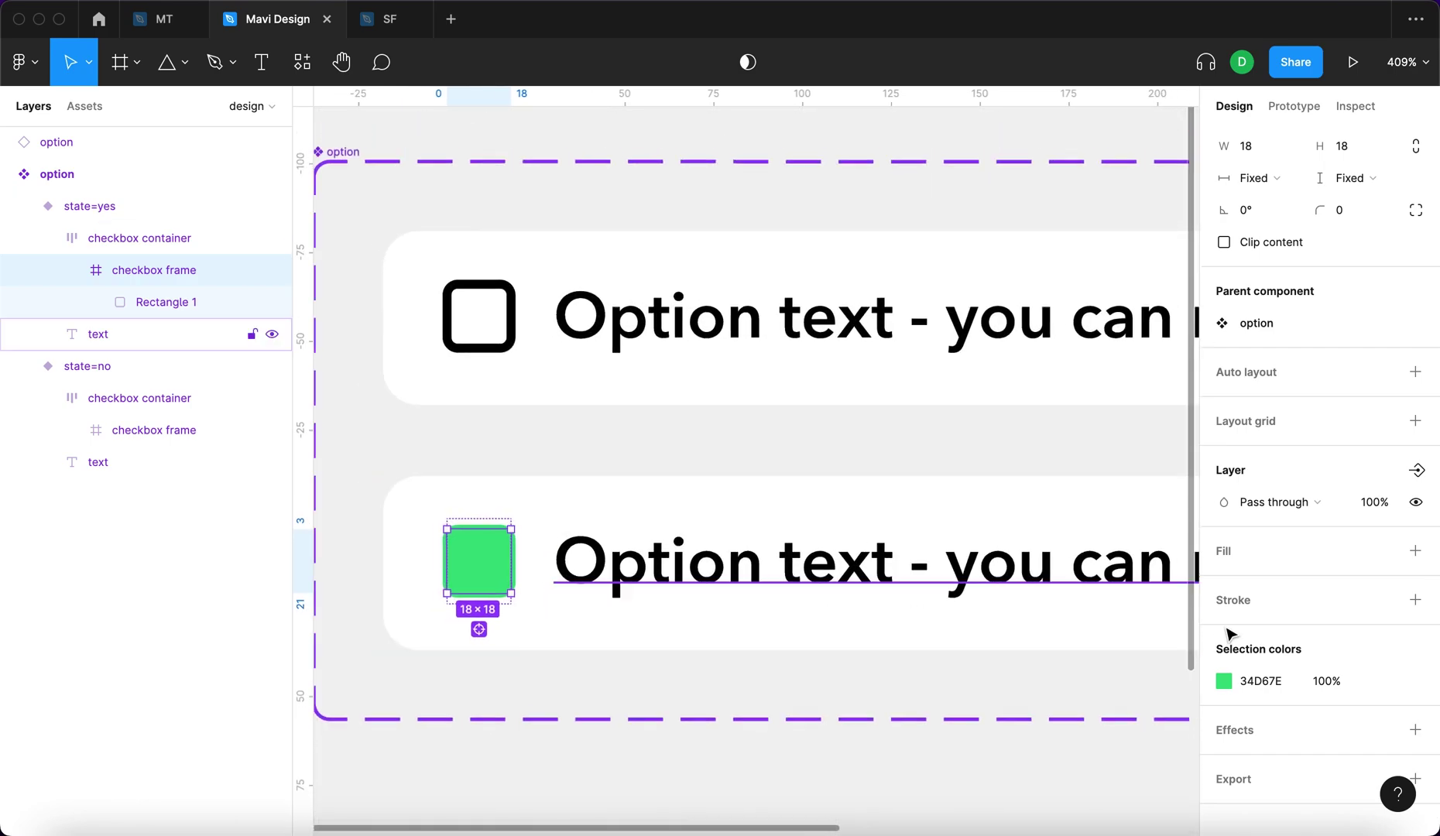
click(1243, 687)
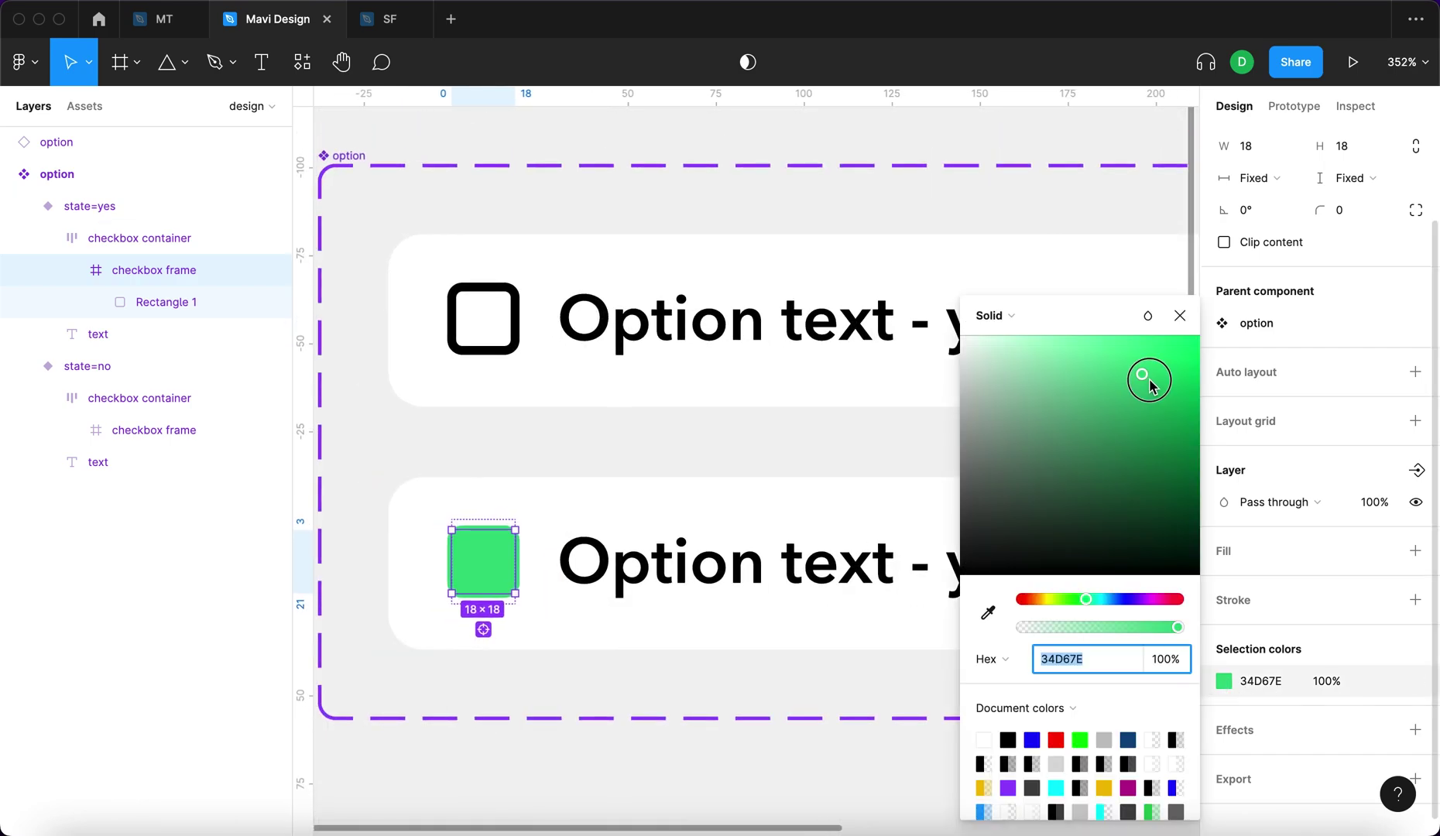
drag(1150, 385, 1157, 390)
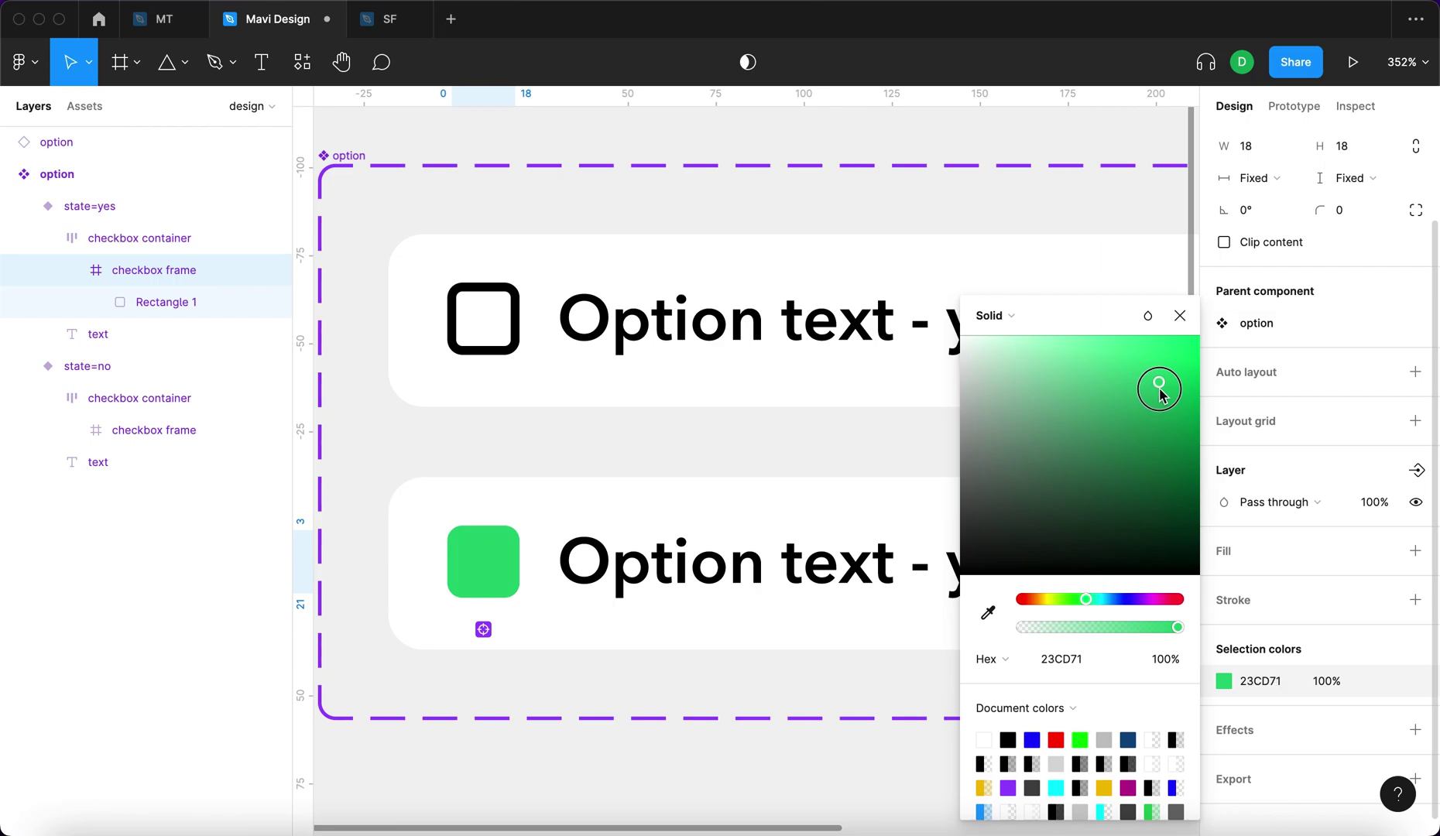
click(1180, 316)
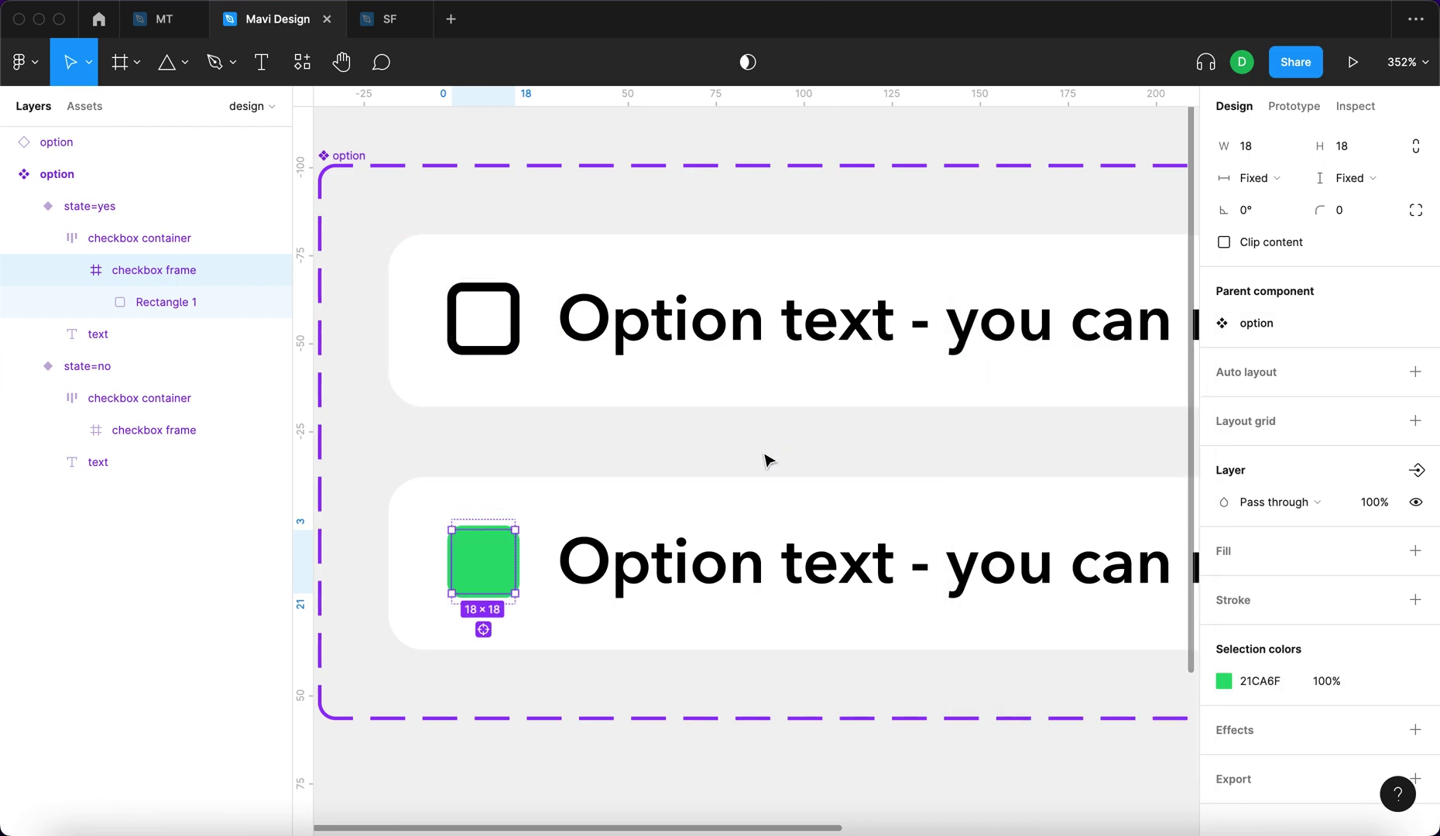
Draw a checkmark about 6.5 × 4 with the Pen tool on the empty canvas beside the component set.
click(681, 422)
scroll(395, 199, left, 3)
scroll(395, 199, up, 1)
key(p)
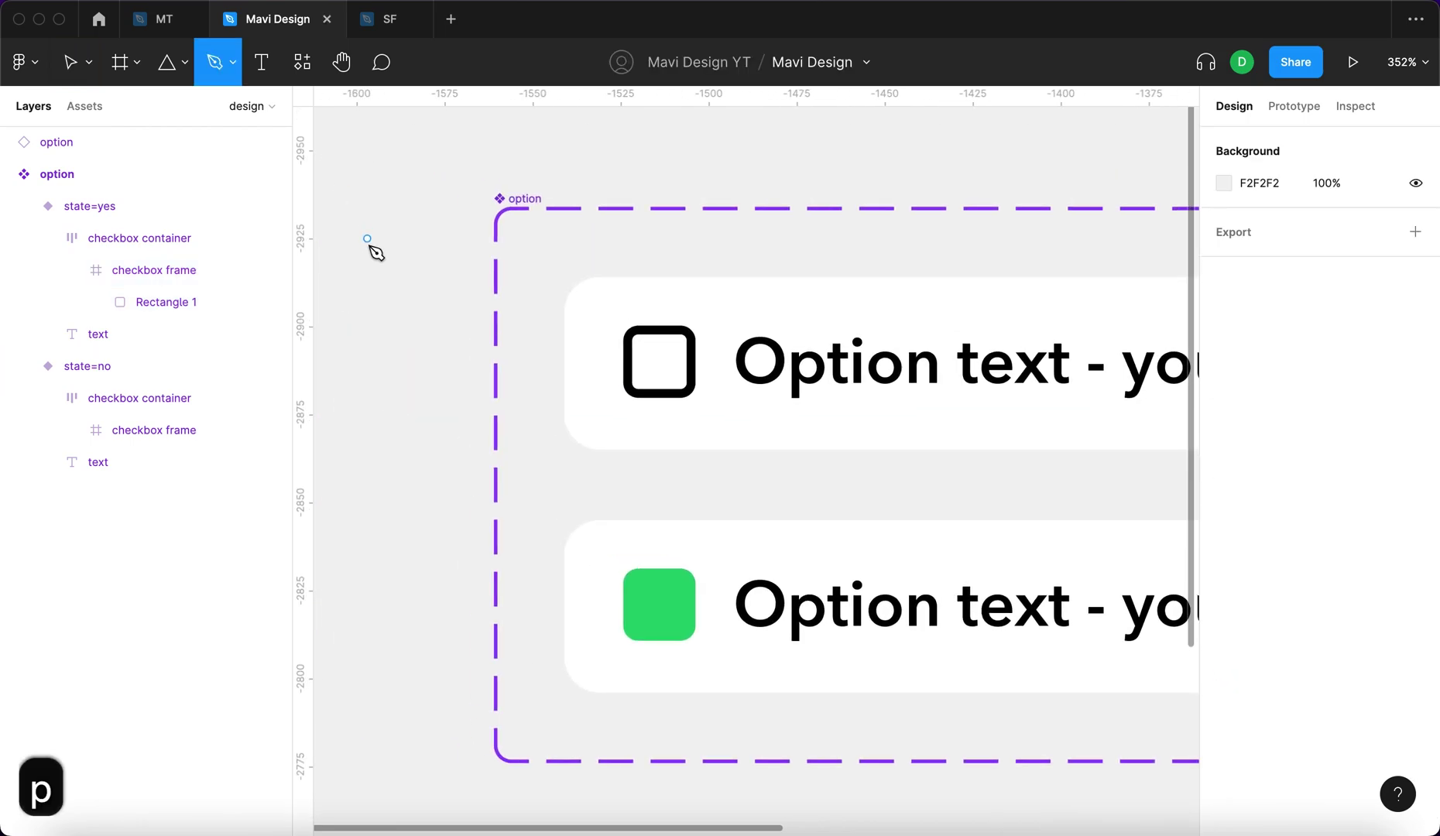
scroll(371, 343, up, 5)
click(385, 346)
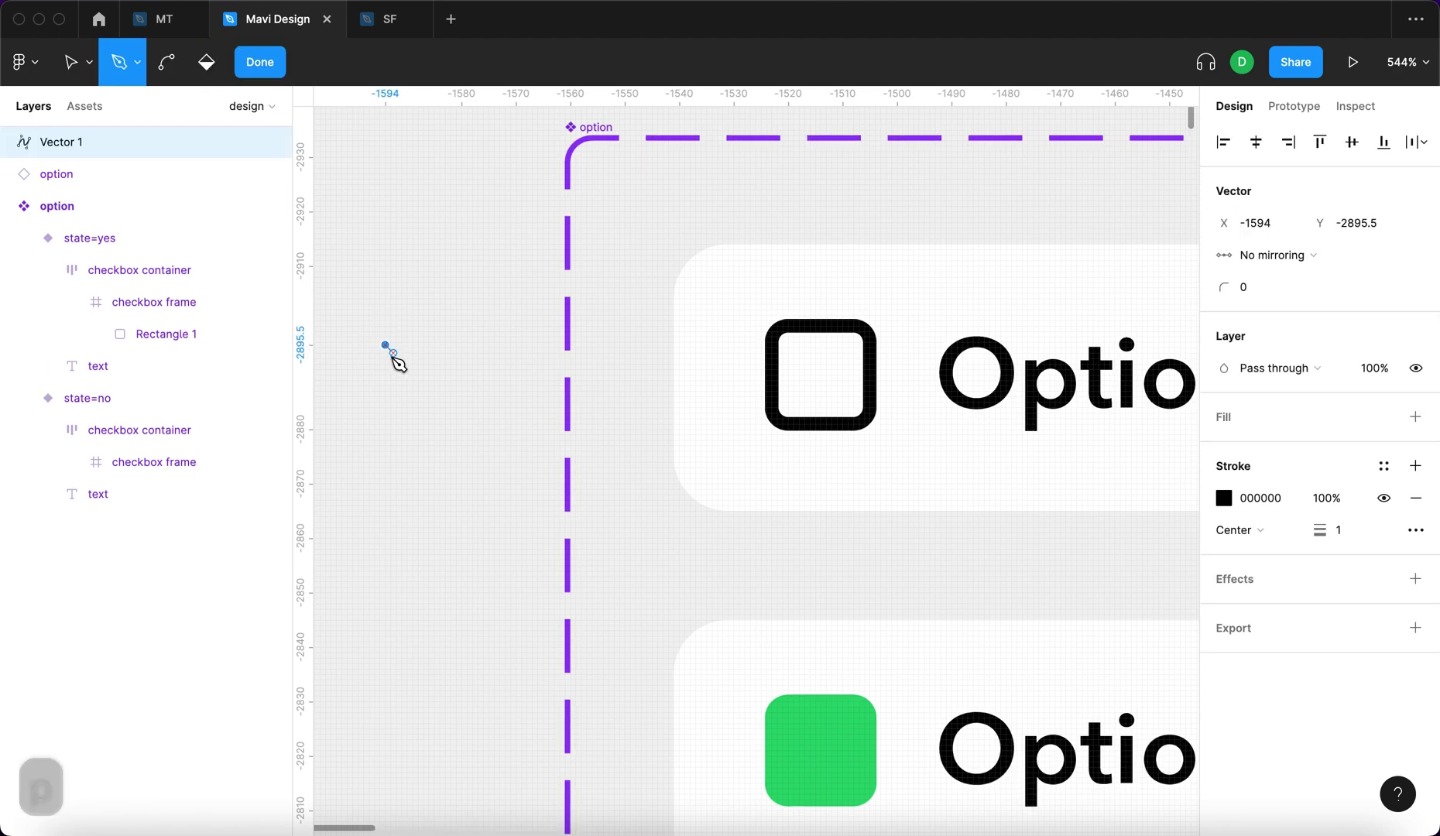
click(399, 357)
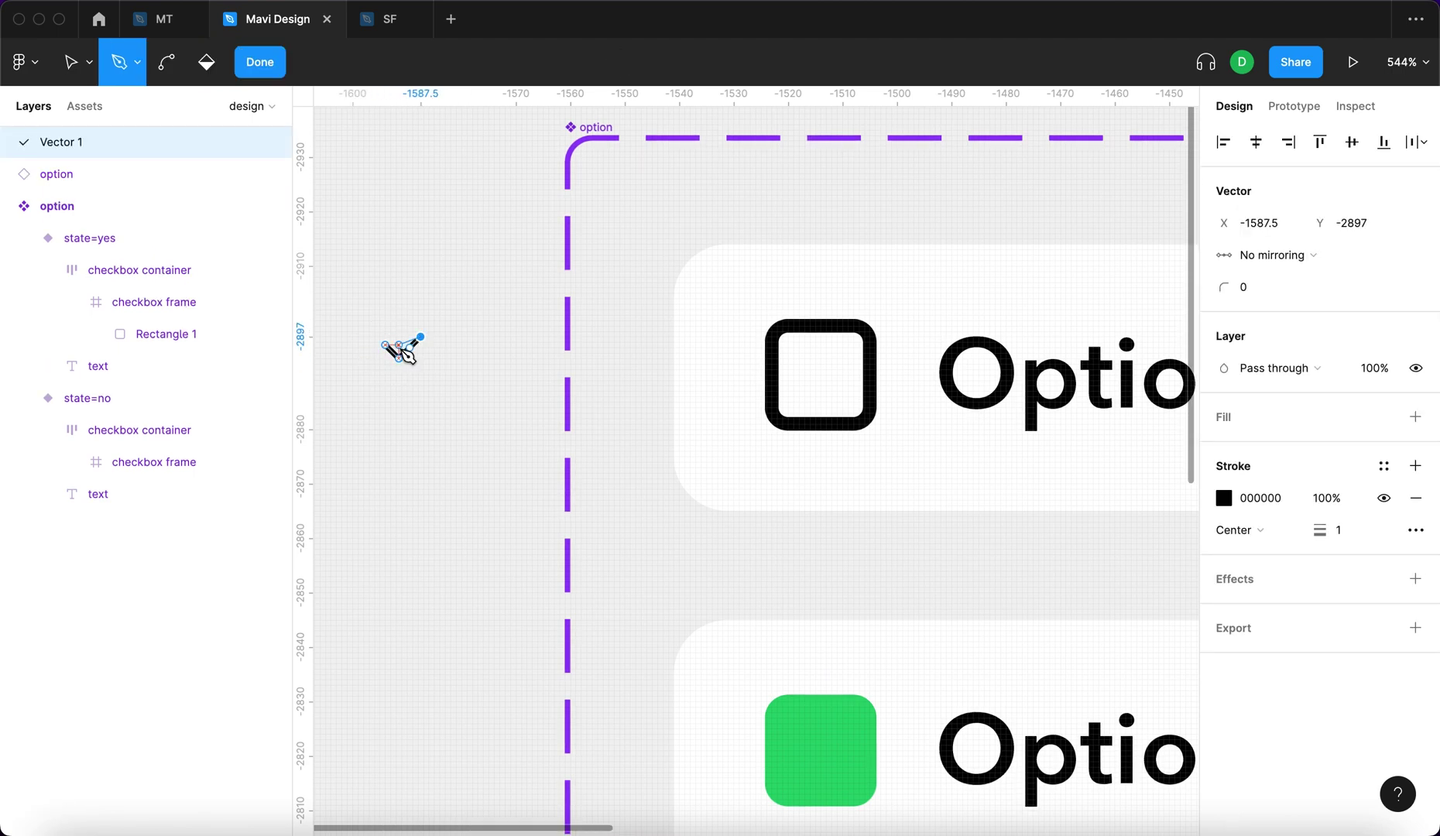
key(Return)
Set the checkmark's stroke colour to white FFFFFF.
scroll(363, 355, up, 5)
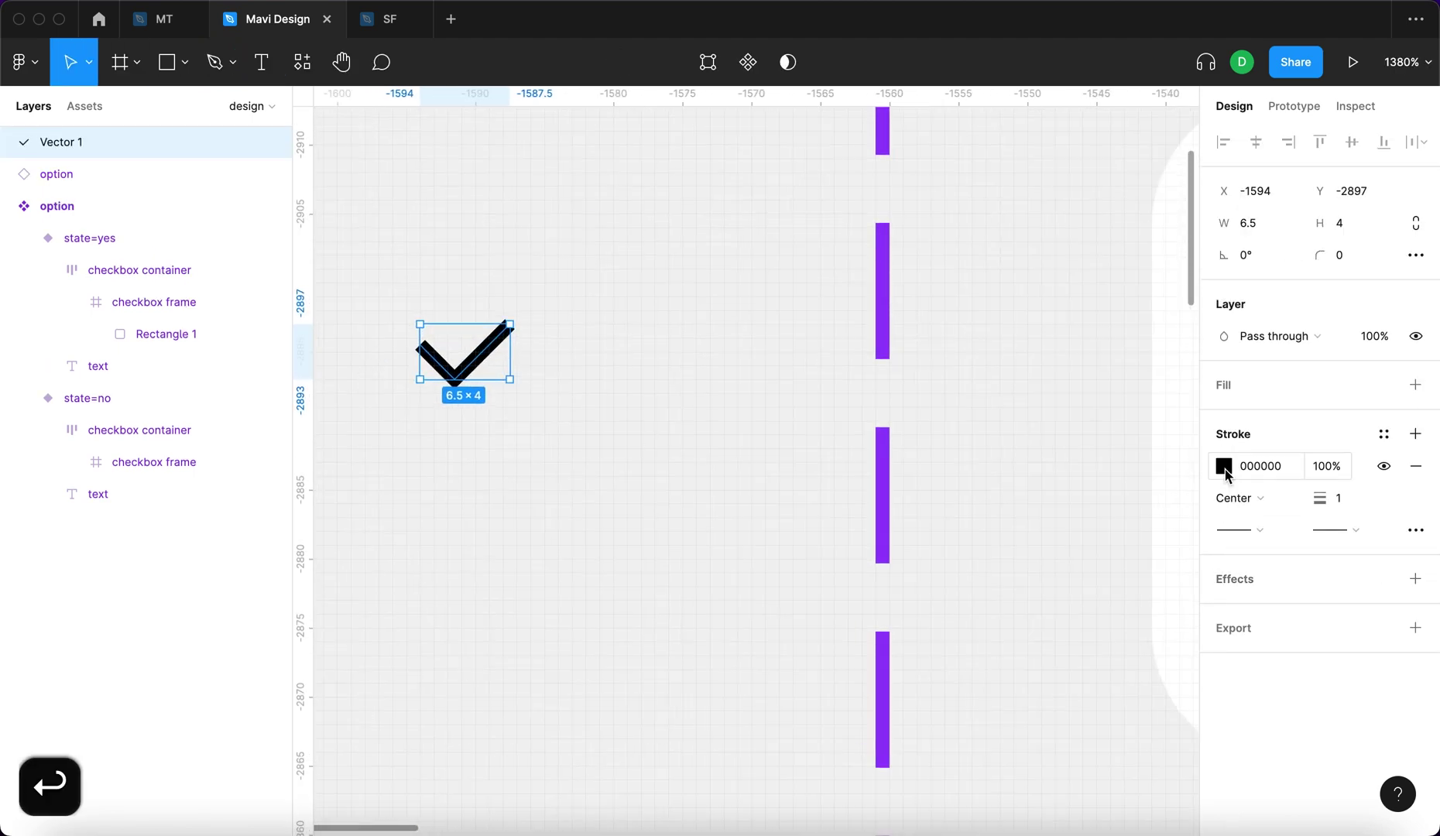
click(1224, 468)
drag(1125, 482, 762, 312)
scroll(627, 344, up, 5)
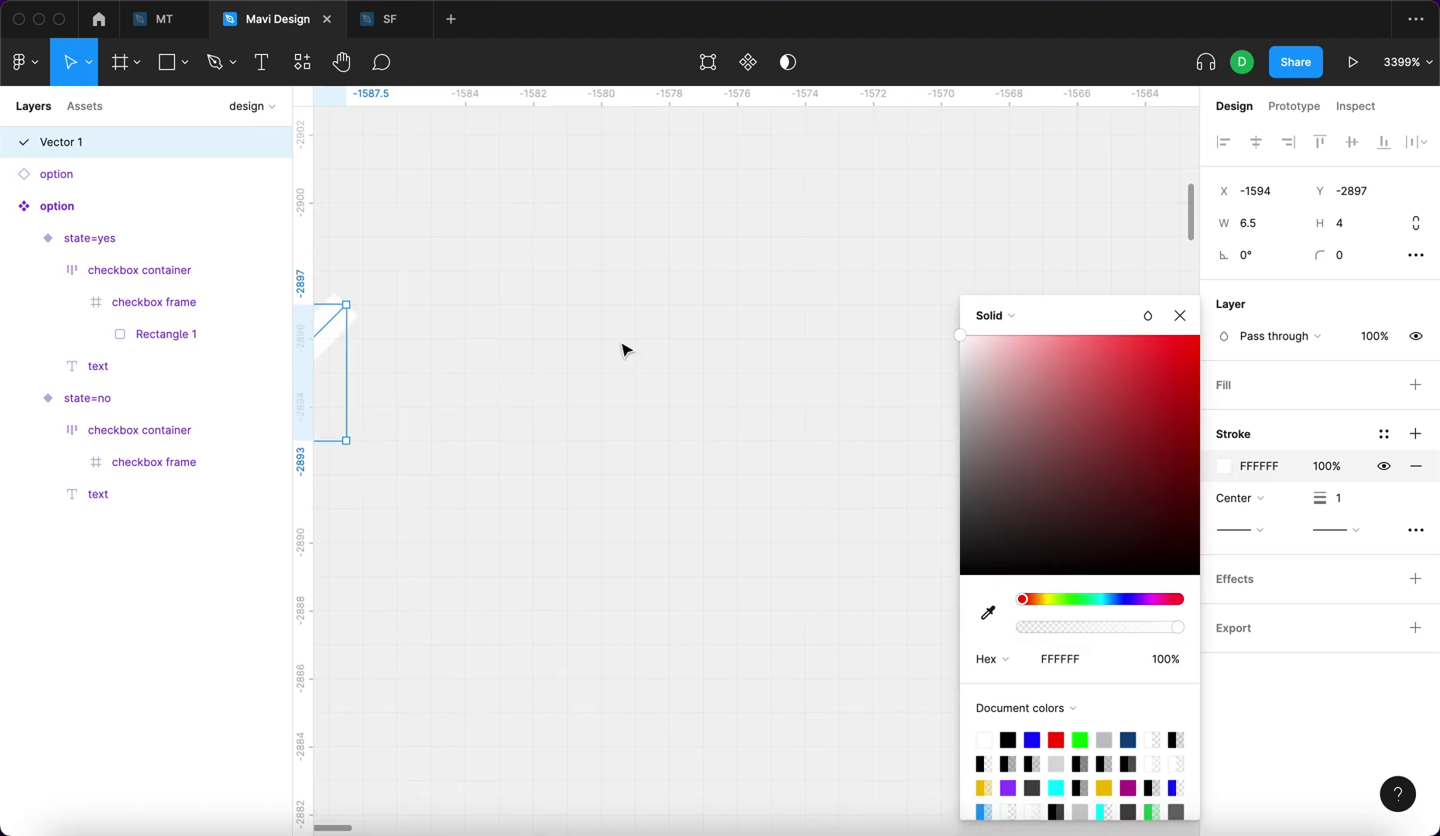
scroll(627, 350, down, 10)
key(super+z)
key(super+z)
key(super+z)
click(554, 428)
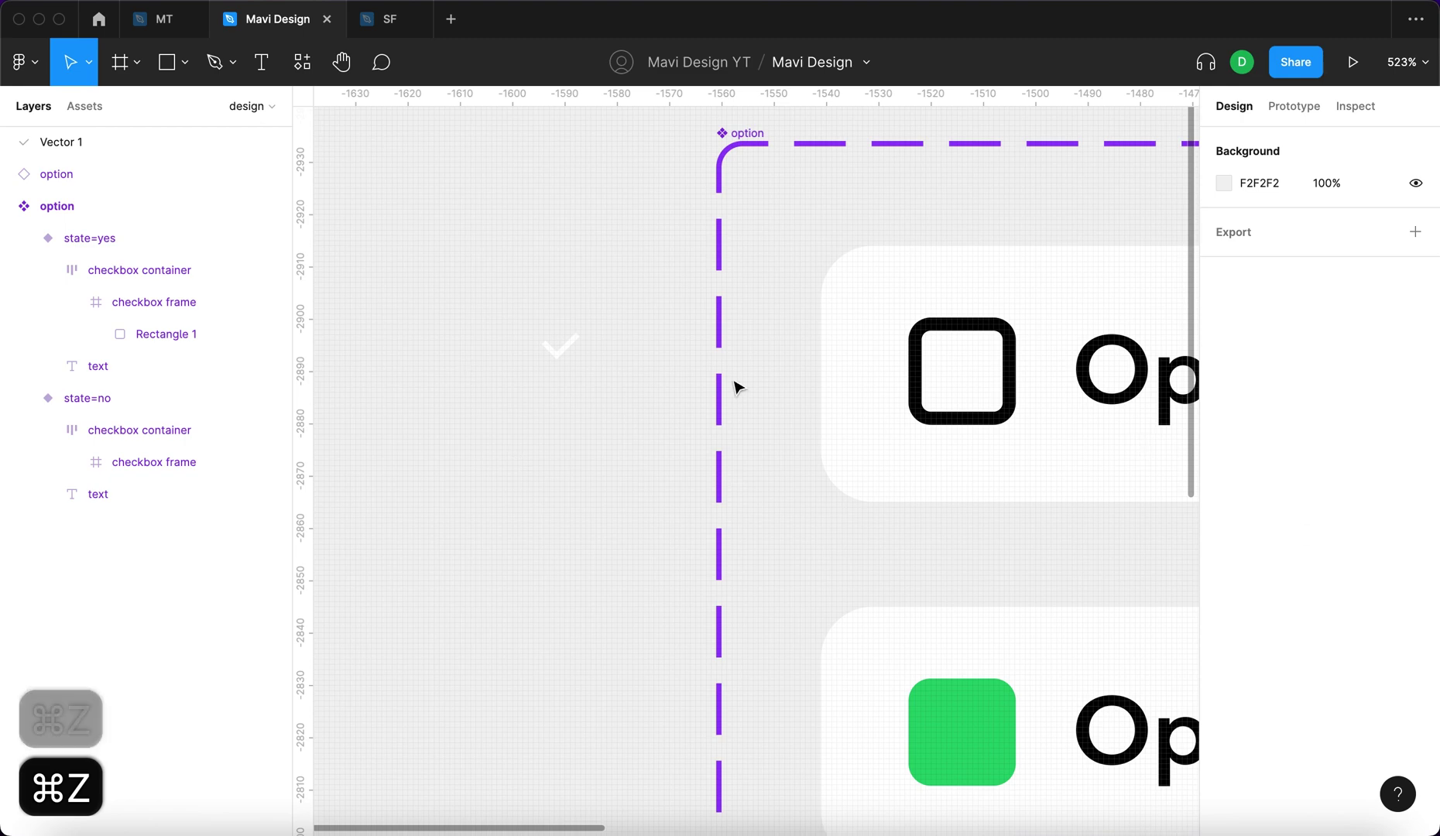
Cut the checkmark and paste it into the checkbox frame of the "yes" state variant.
click(559, 363)
key(super+x)
scroll(697, 534, down, 5)
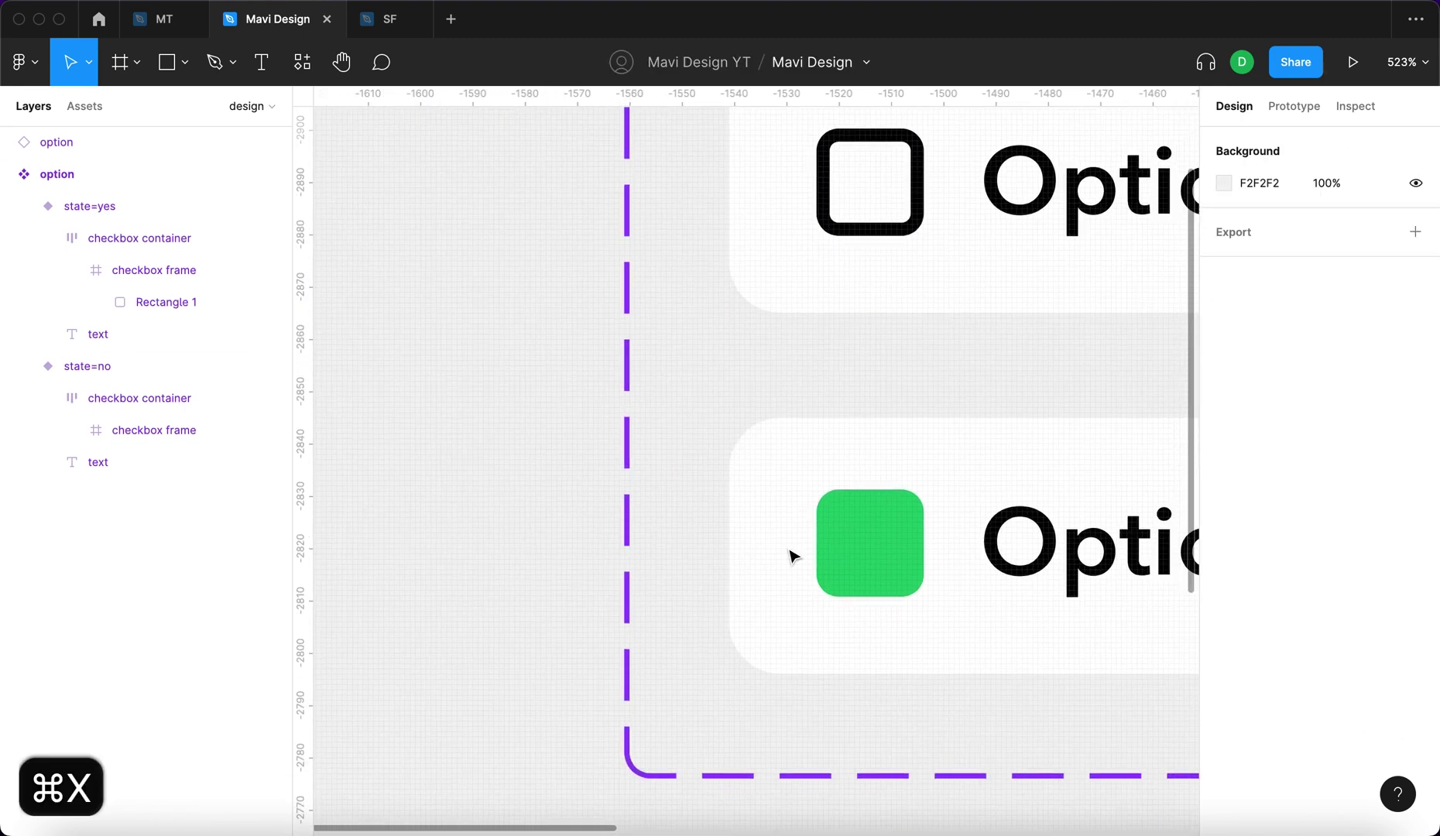
click(898, 523)
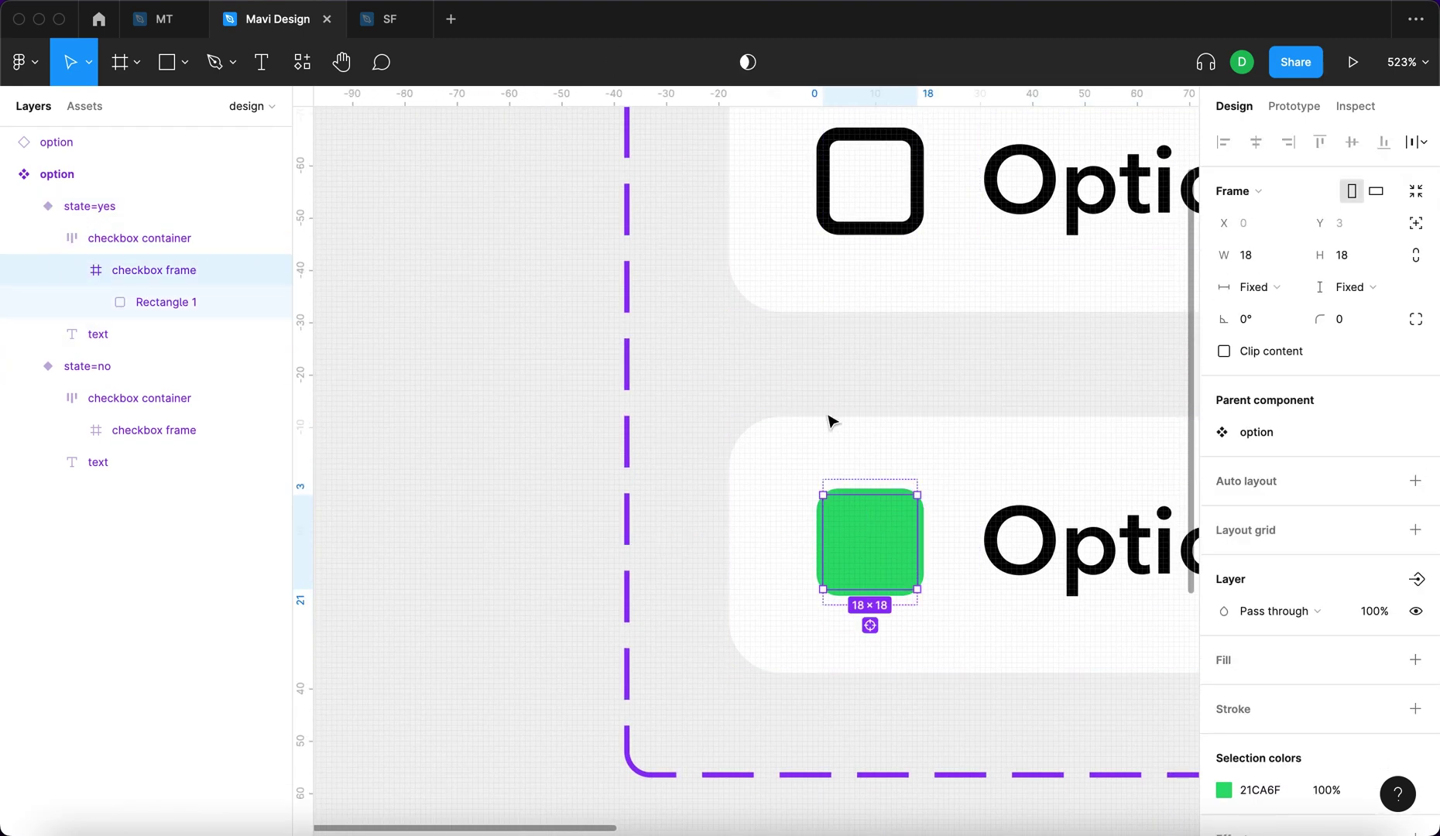
key(super+v)
Enlarge the checkmark to 12 × 8 with stroke weight 3 and position it at X 3, Y 5 in the green checkbox.
scroll(908, 561, up, 5)
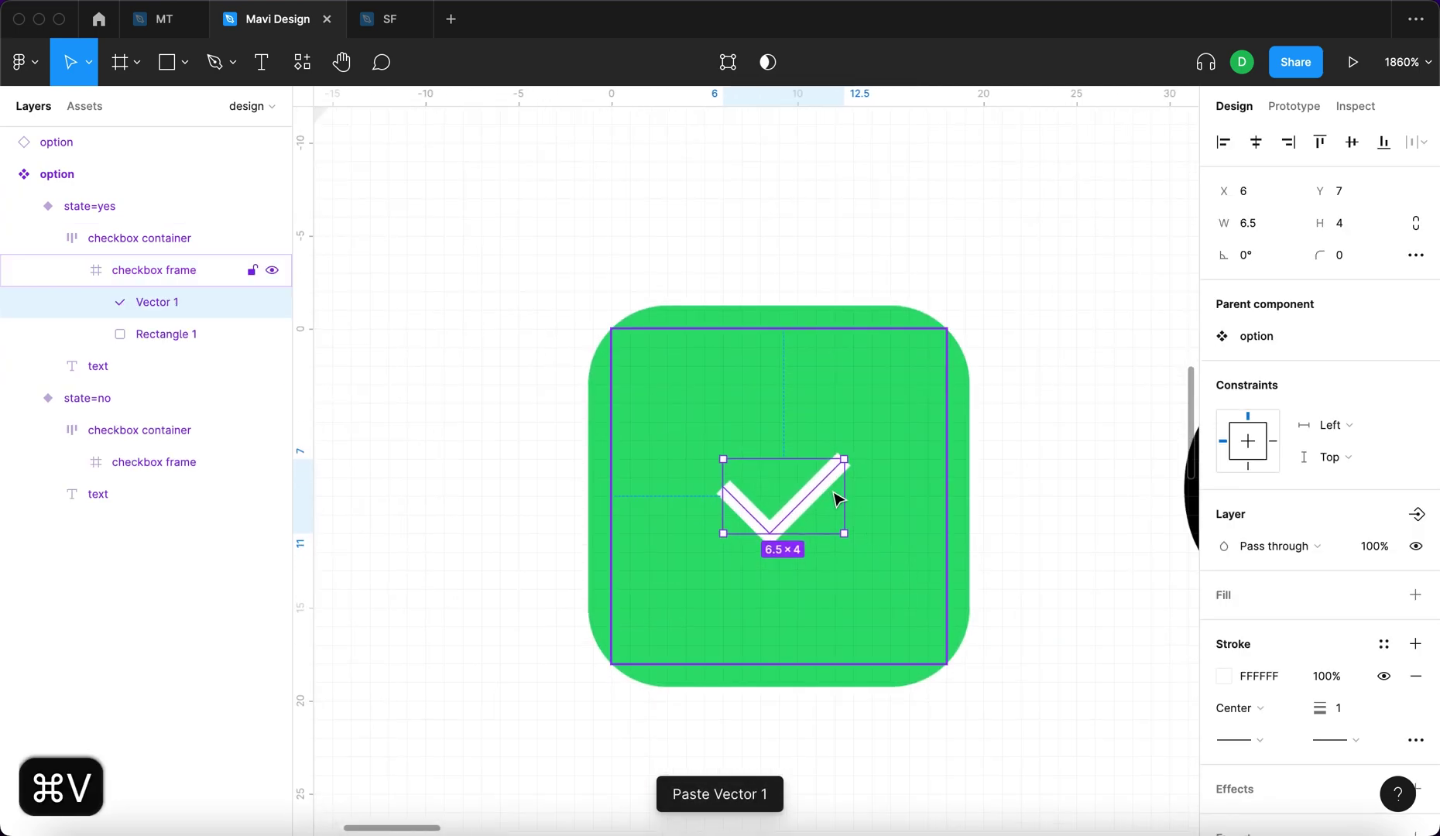
mouse_move(844, 496)
mouse_down()
mouse_move(909, 494)
mouse_move(890, 497)
mouse_up()
key(Up)
scroll(936, 646, down, 5)
key(Up)
key(Return)
scroll(859, 618, down, 5)
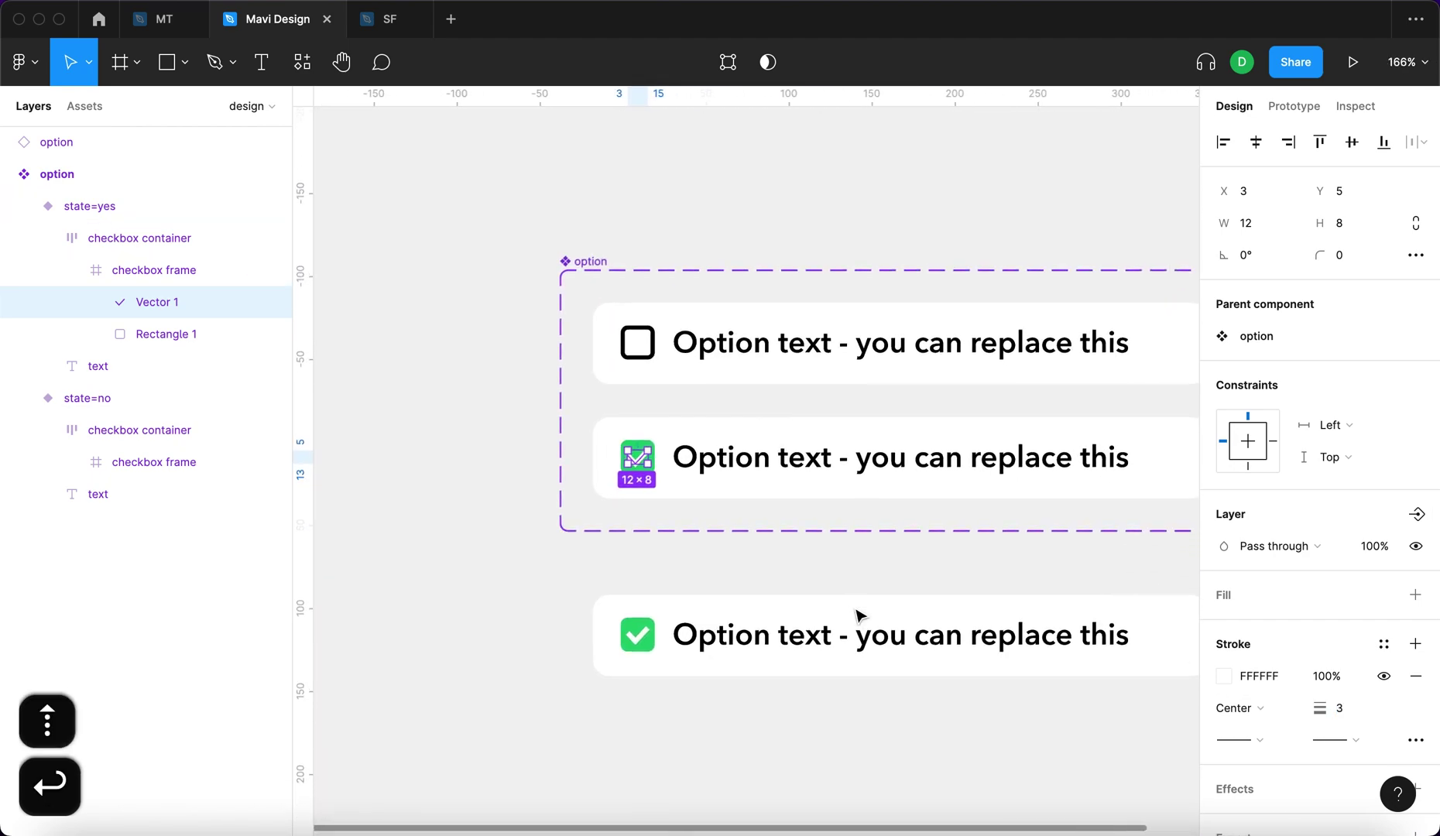
Set the checkmark's stroke join to round.
scroll(652, 486, up, 5)
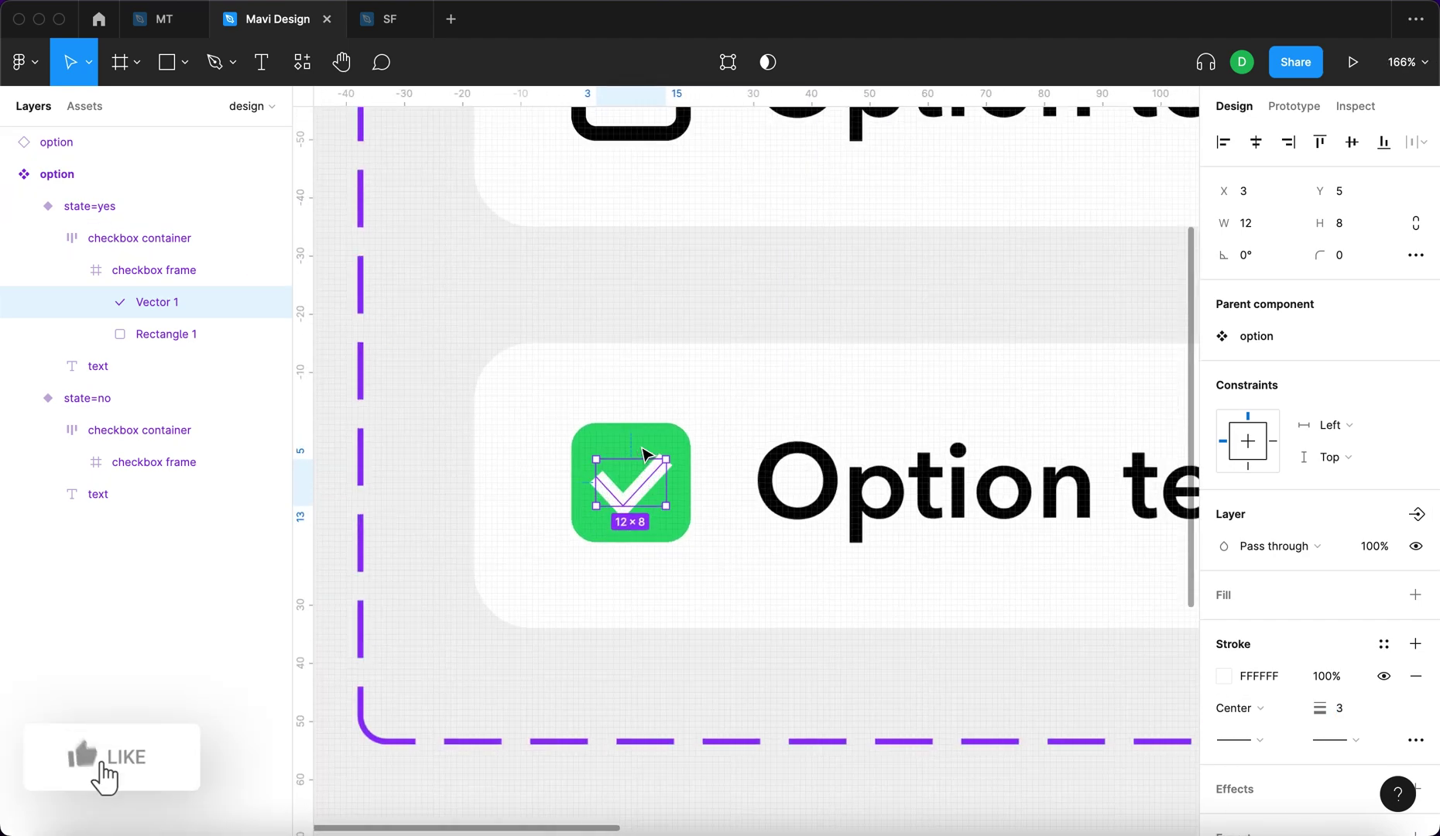
click(1415, 740)
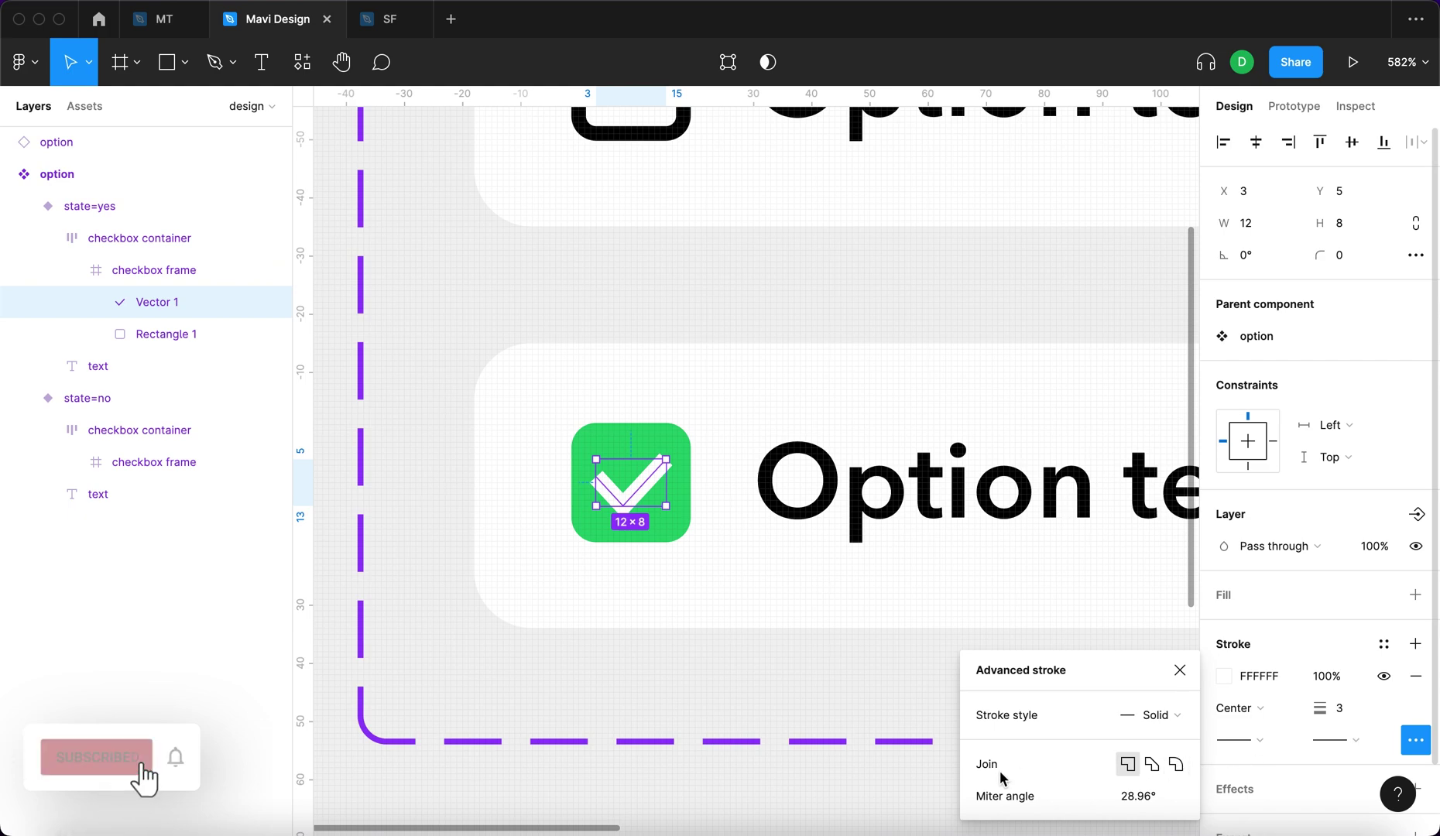
click(1174, 767)
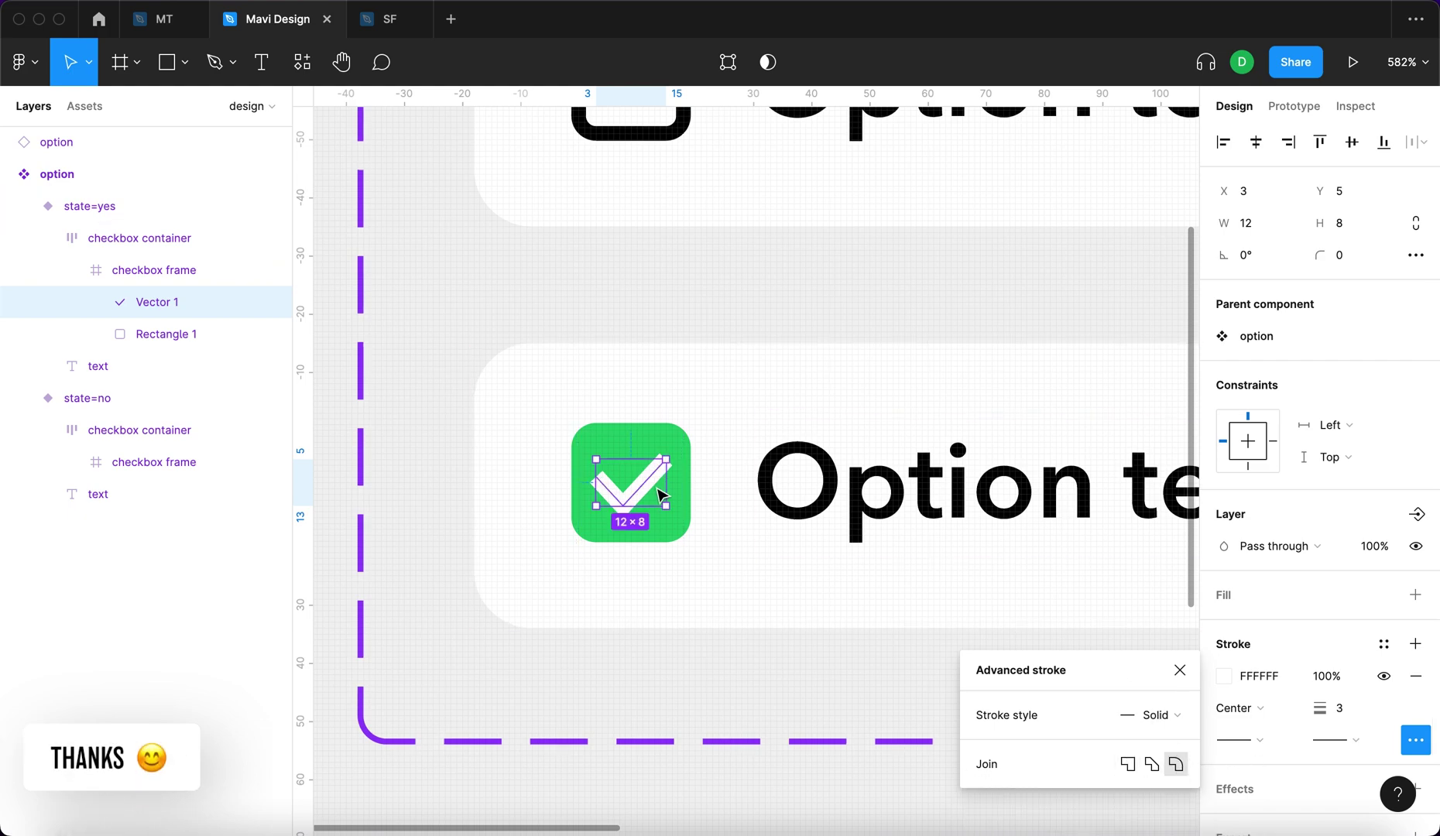
click(650, 590)
double_click(624, 501)
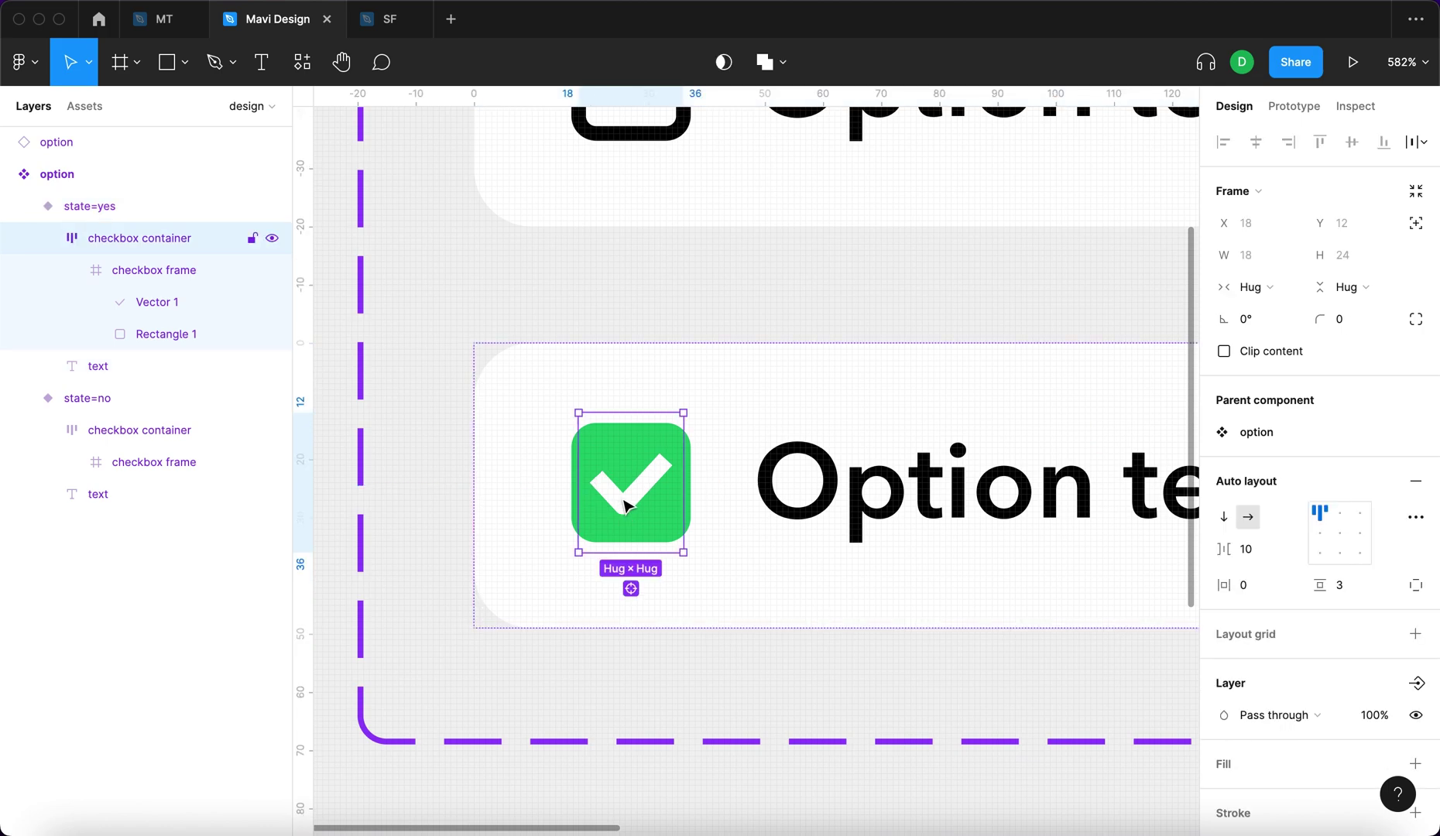
scroll(624, 501, up, 4)
double_click(624, 501)
key(alt)
drag(747, 460, 749, 460)
scroll(586, 582, down, 8)
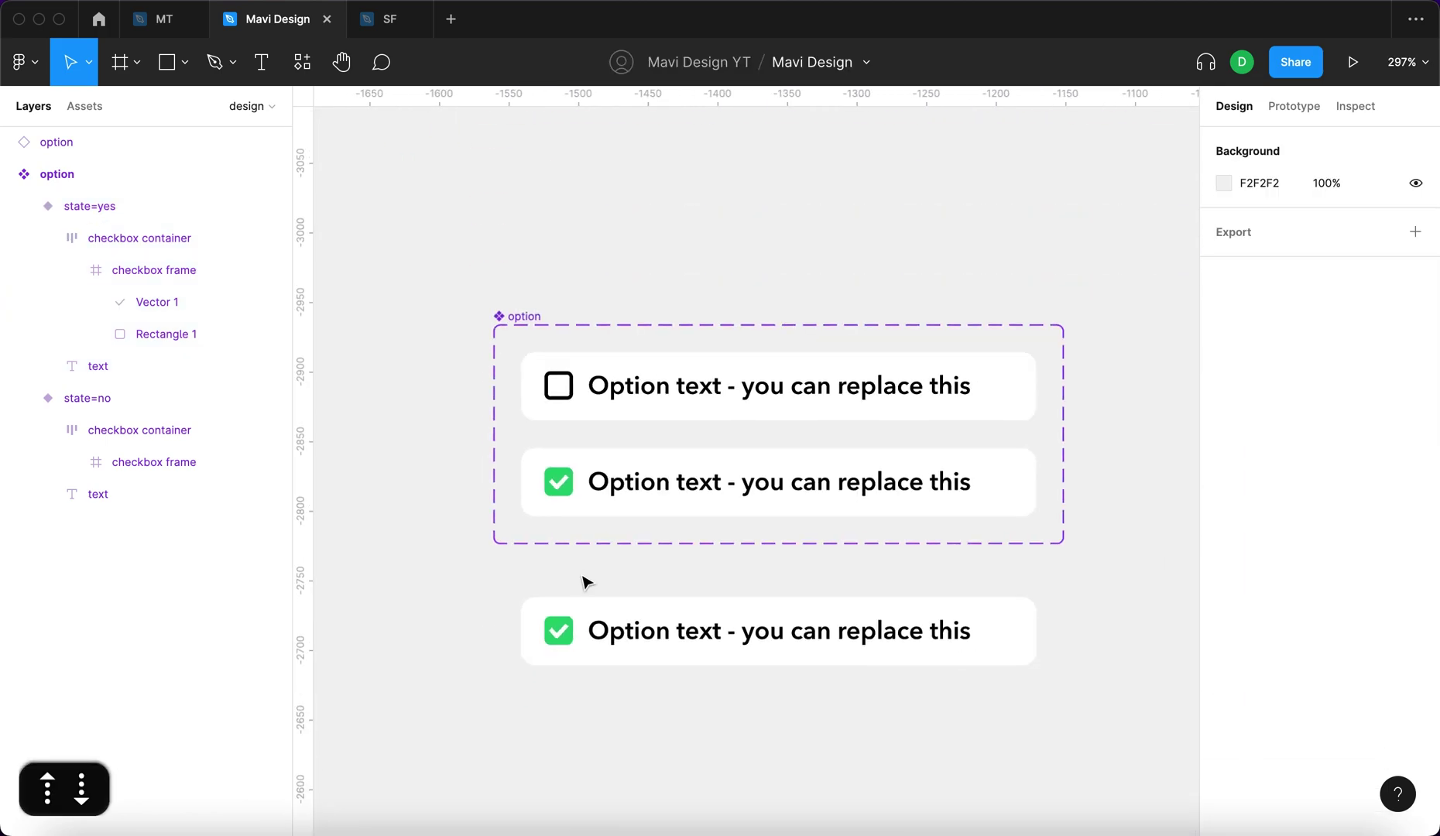
Test the state toggle on the option instance below the component set and leave it switched off.
click(649, 638)
scroll(647, 612, down, 1)
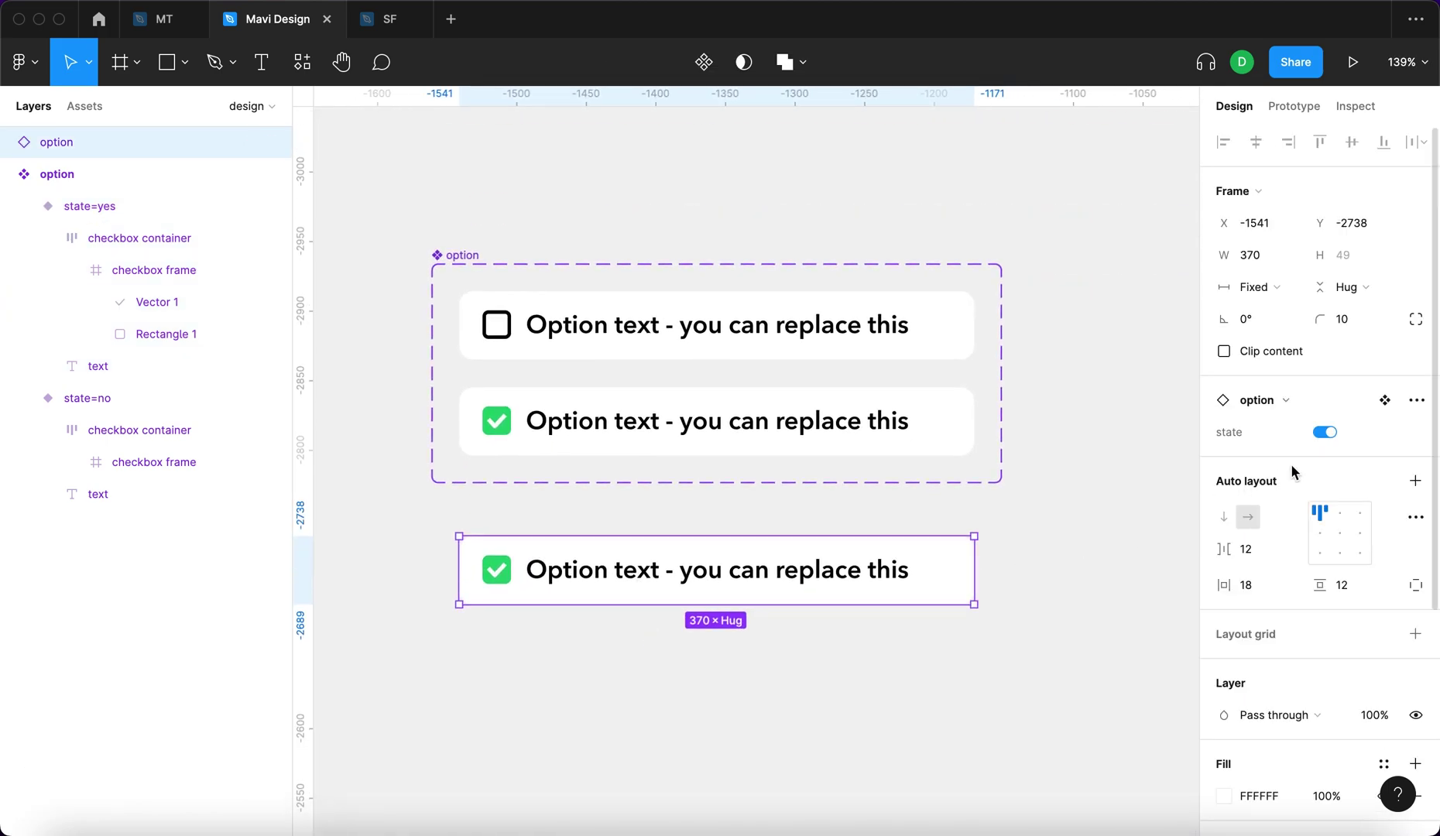
click(1325, 432)
click(1325, 432)
click(1321, 434)
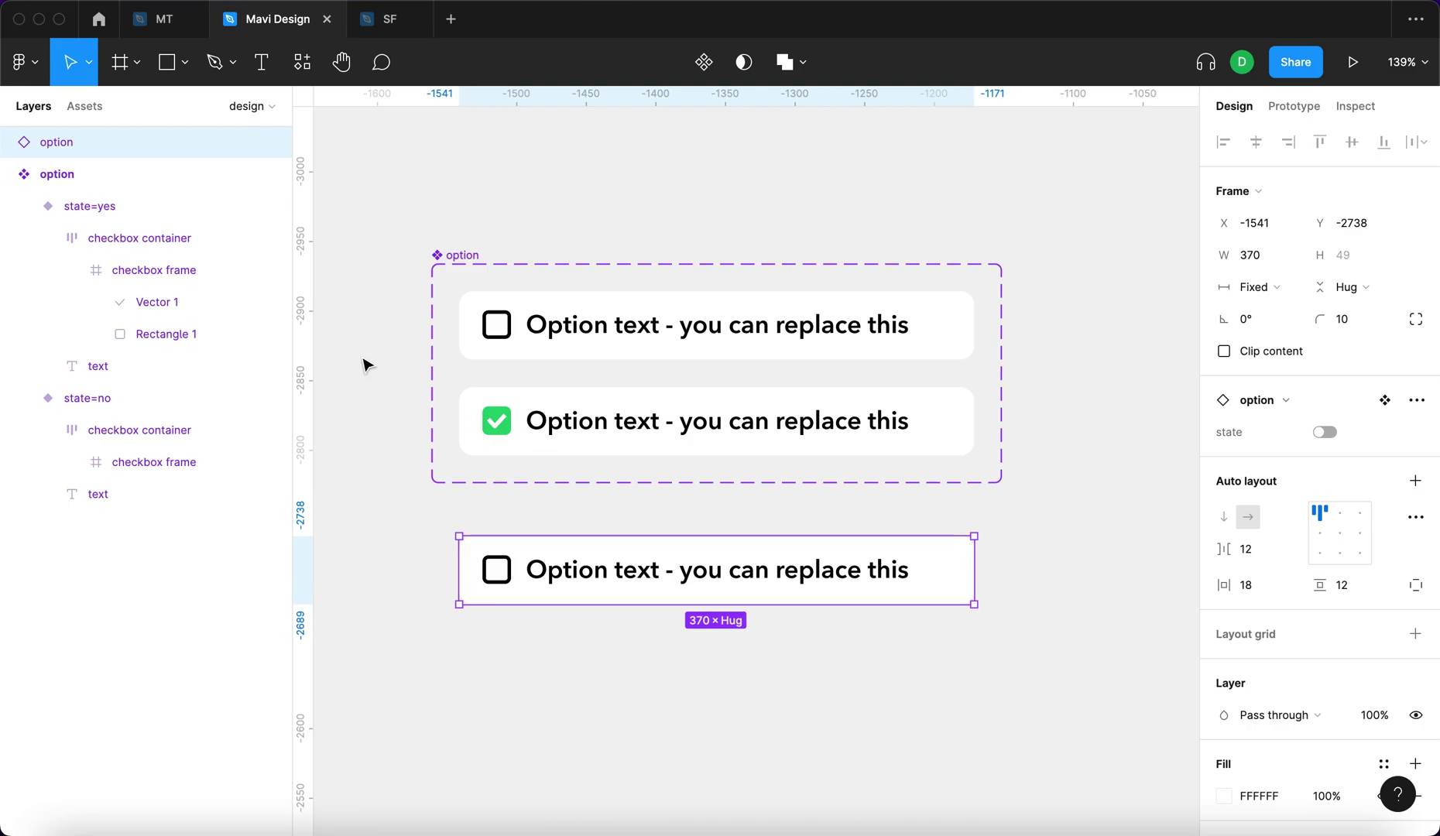
Change the stroke colour of the empty checkbox rectangle in the "no" state variant to grey 8F8F8F.
scroll(414, 318, up, 5)
super+click(621, 347)
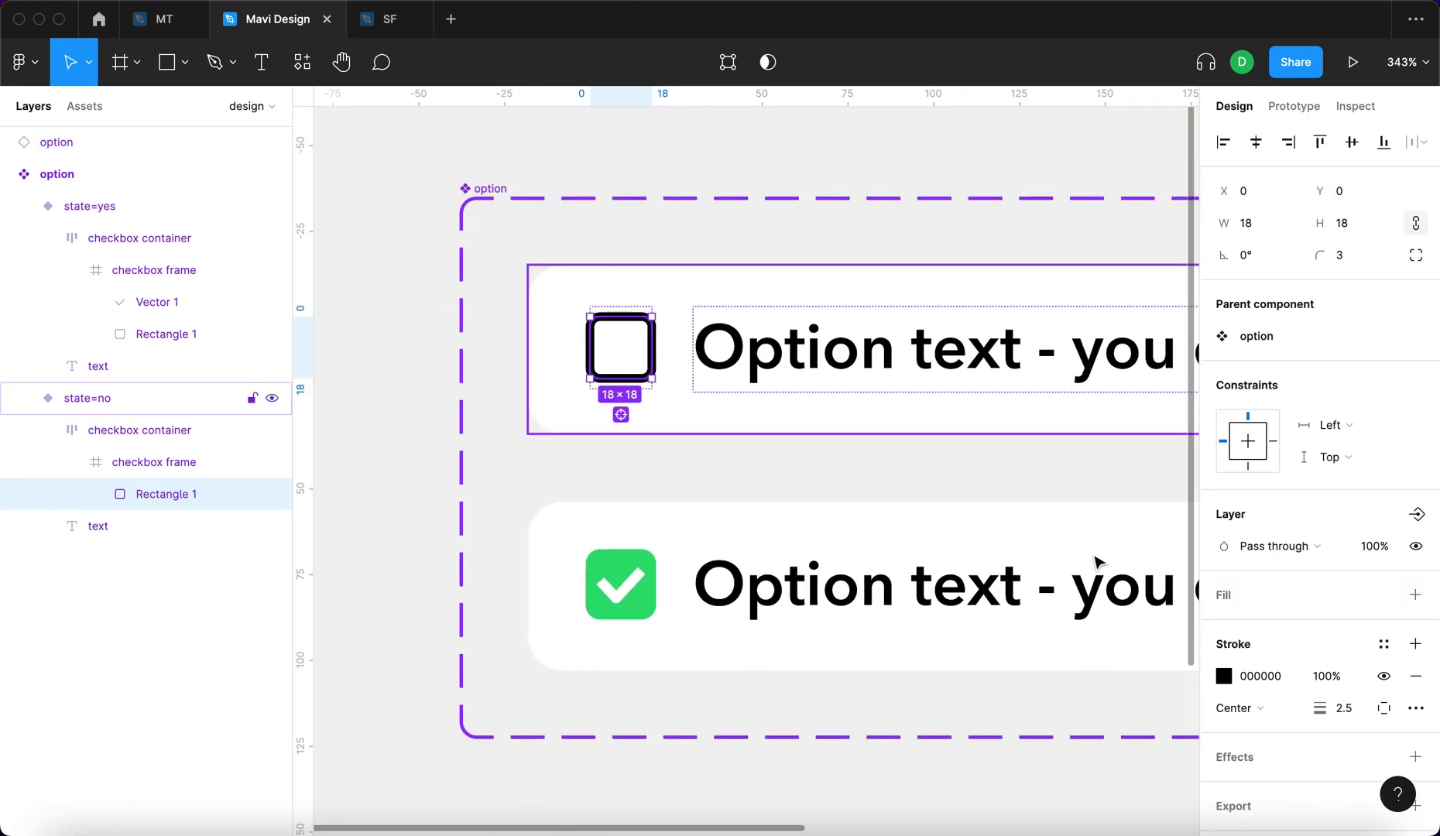
click(1223, 676)
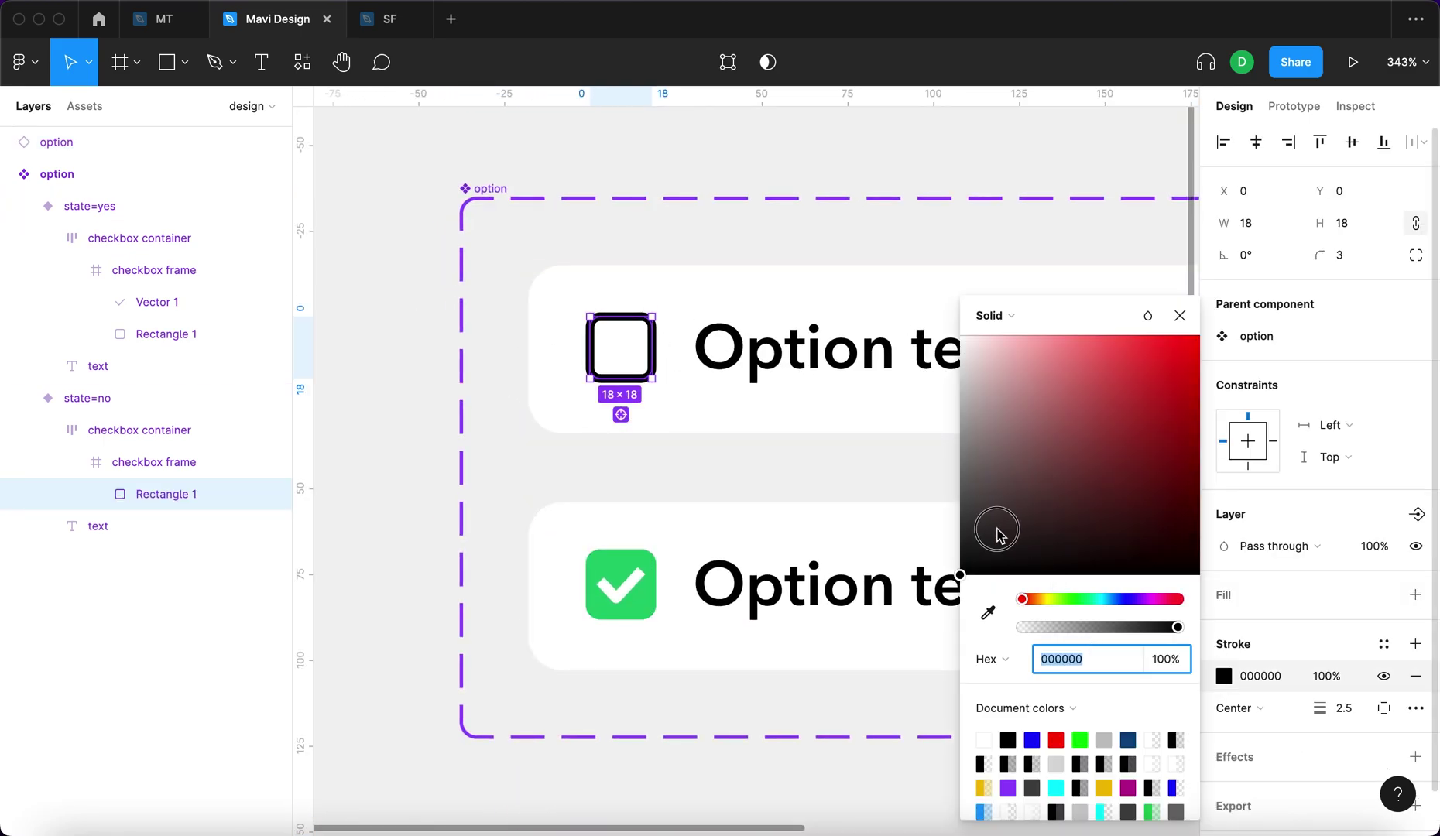
mouse_move(997, 532)
mouse_down()
mouse_move(929, 482)
mouse_move(917, 447)
mouse_up()
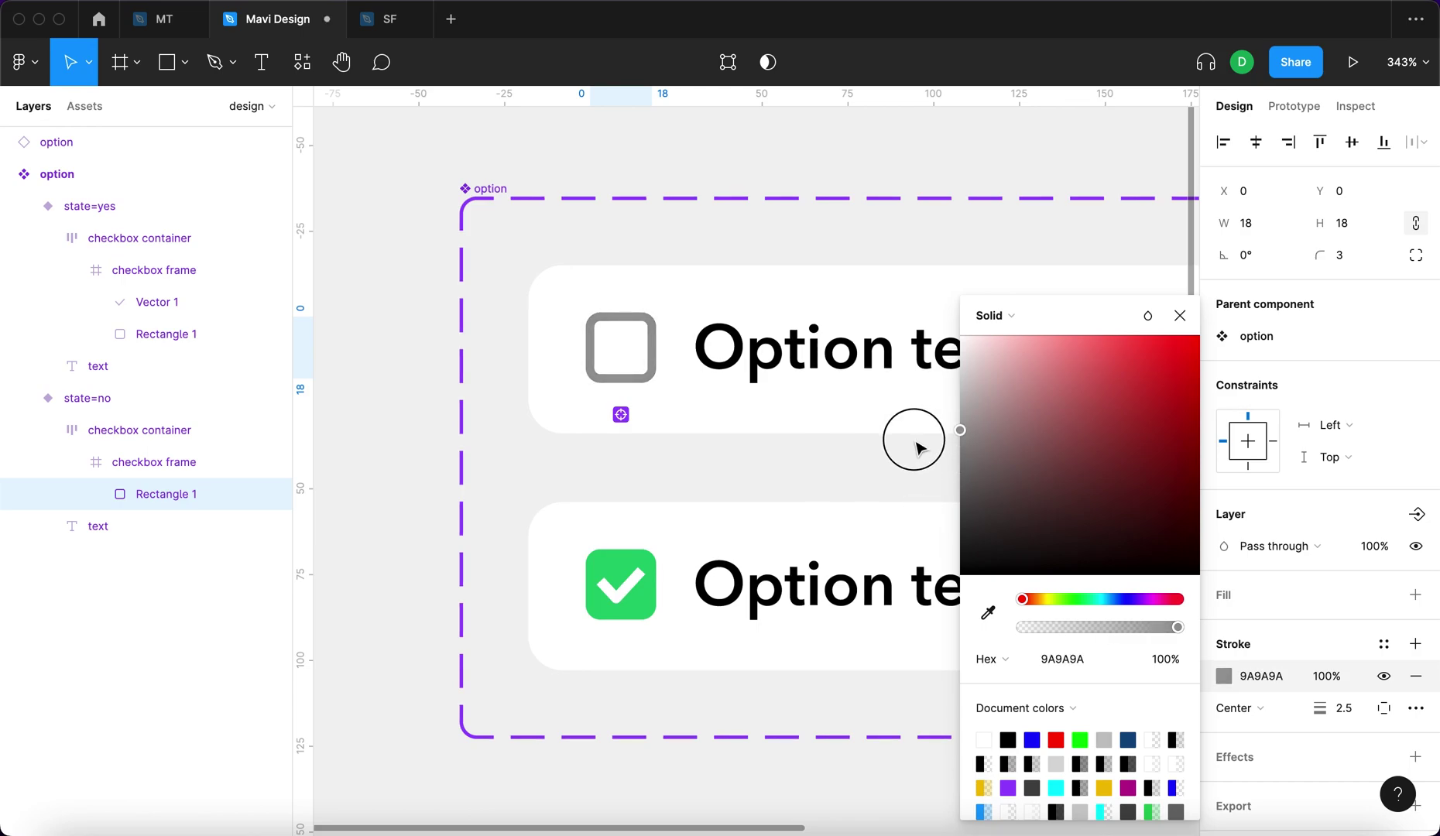
click(1184, 316)
Test the option instance's state toggle with the grey checkbox outline and leave it switched off.
scroll(790, 391, down, 8)
scroll(768, 411, down, 1)
click(767, 407)
click(766, 440)
scroll(767, 440, up, 5)
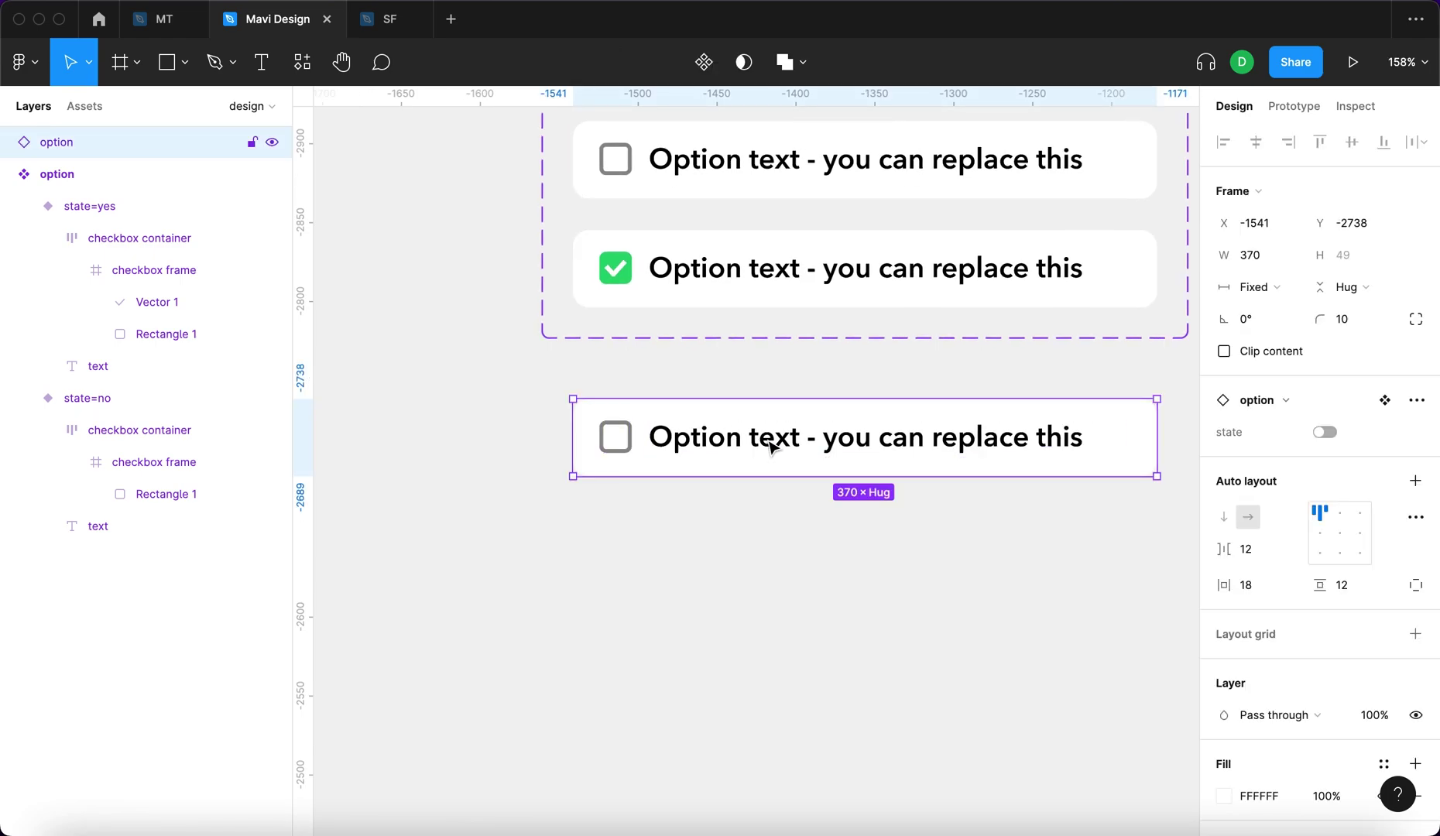
click(1321, 434)
click(1321, 434)
click(1322, 433)
click(1051, 614)
scroll(755, 420, up, 2)
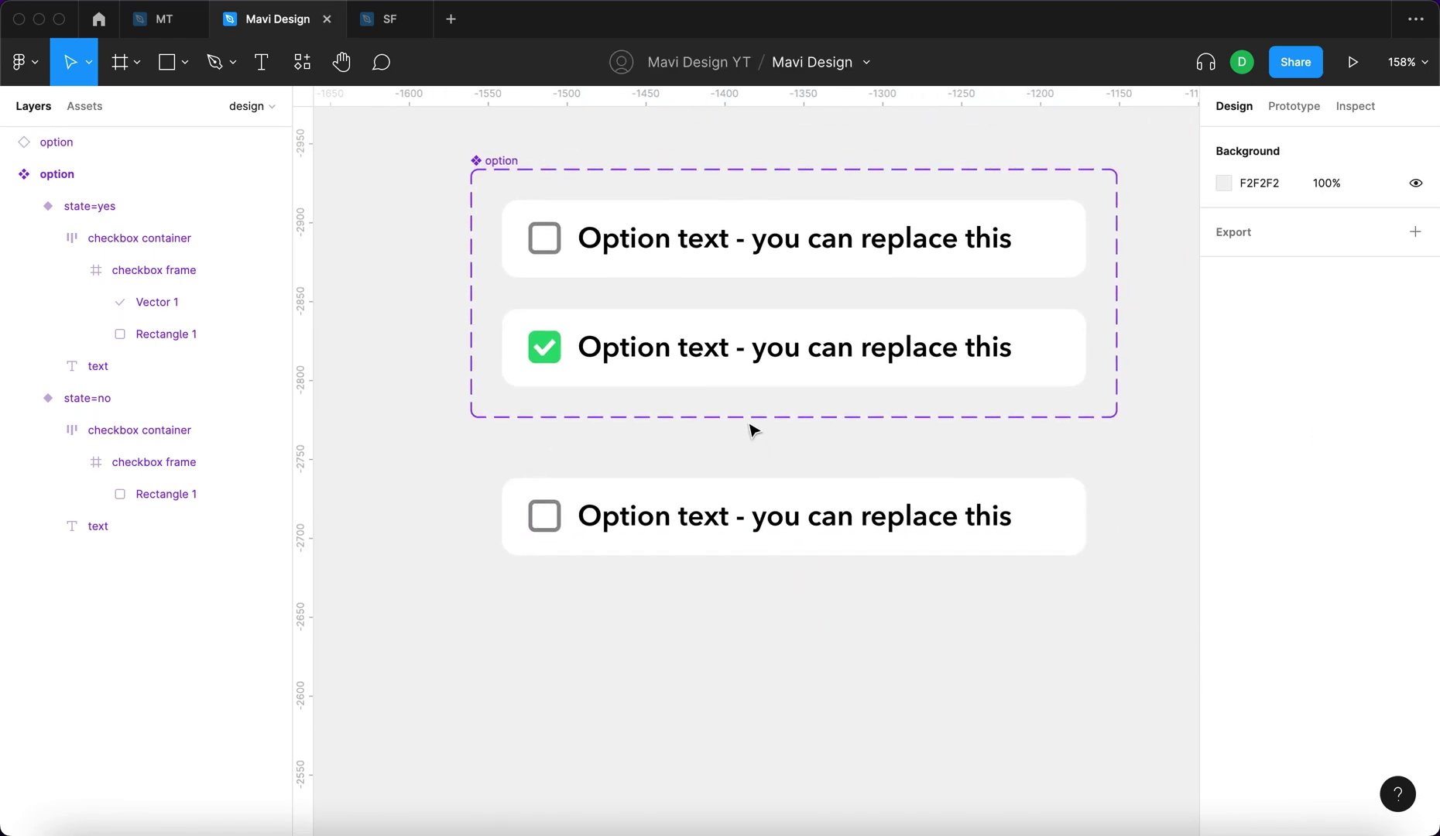
Sample the green checkbox colour for the "yes" variant's background fill and lighten it to DAFCEA.
click(757, 369)
scroll(757, 369, up, 5)
scroll(749, 540, down, 4)
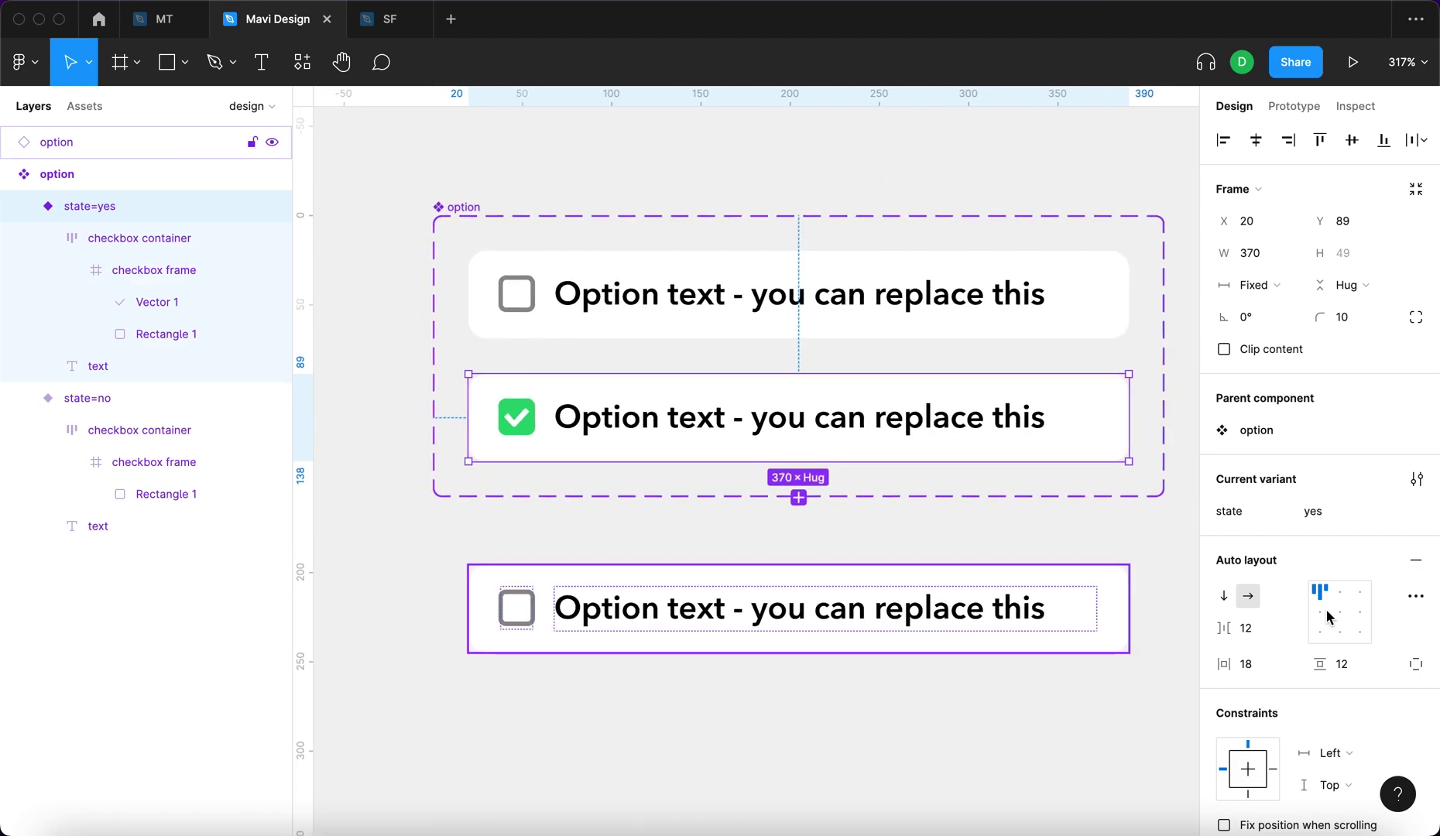
scroll(1327, 610, down, 5)
click(1224, 657)
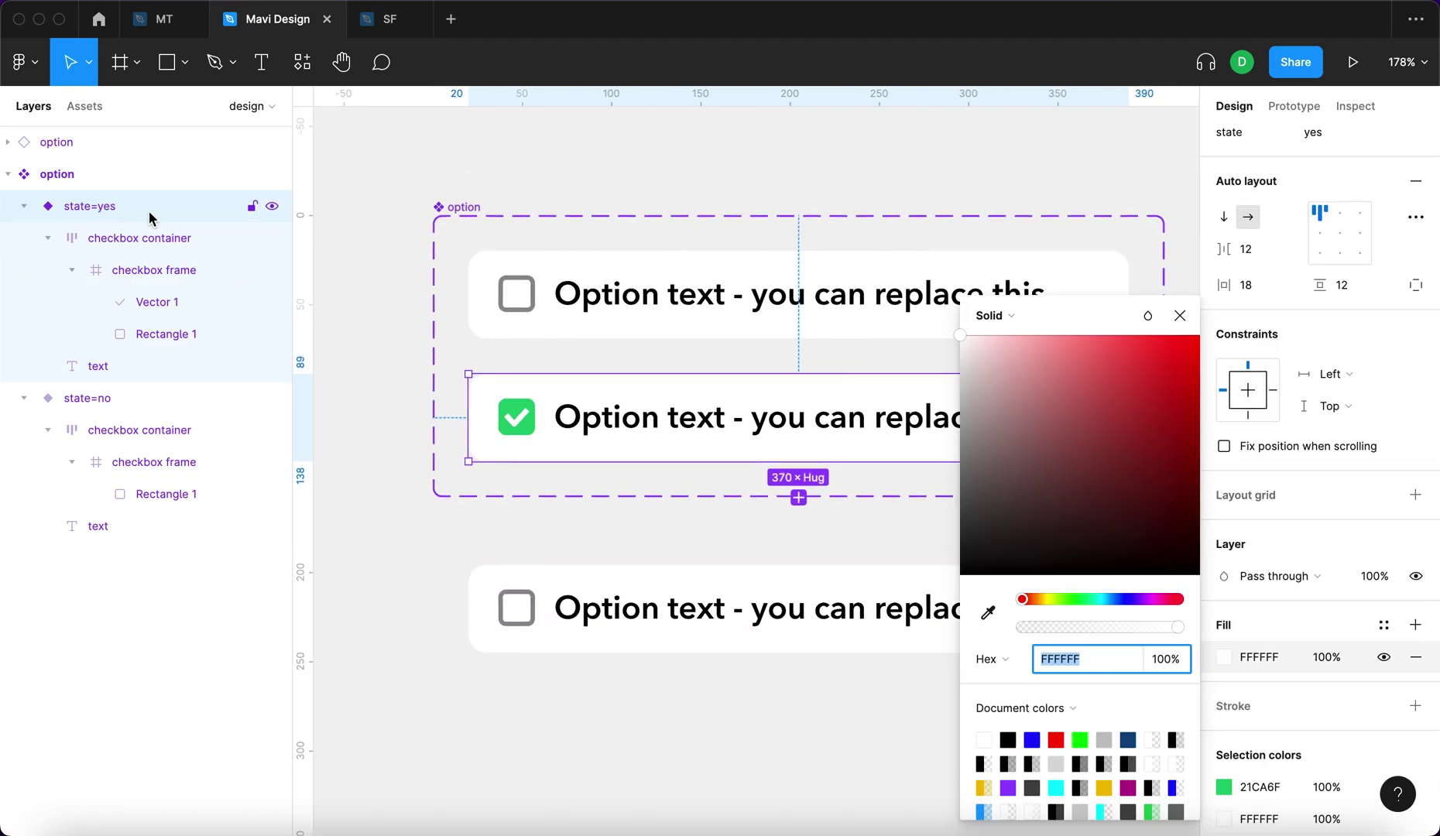
click(988, 613)
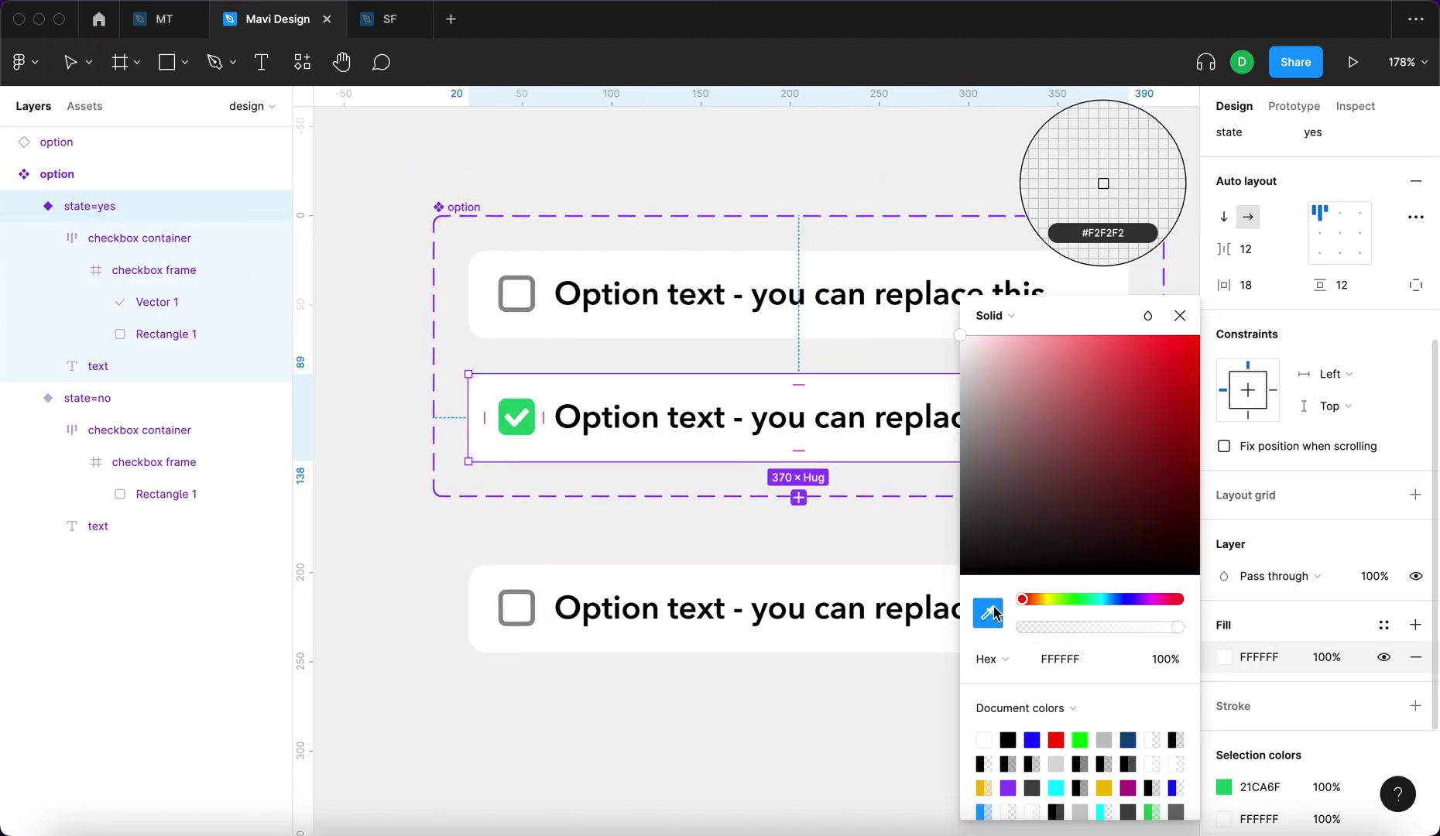
click(514, 402)
drag(1162, 390, 987, 364)
Switch the option instance's state on to check the light green background.
click(852, 591)
scroll(1189, 383, up, 3)
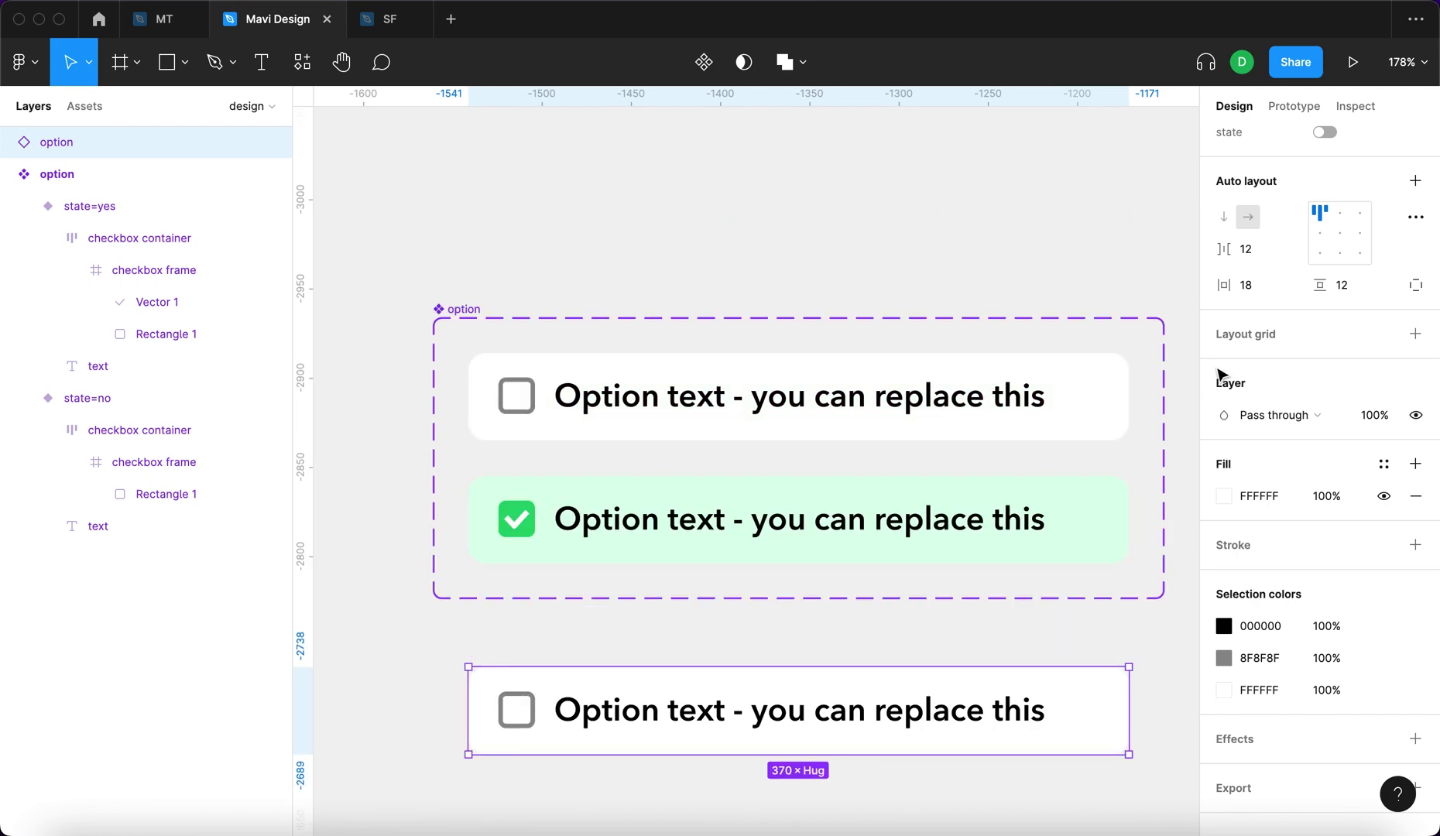
scroll(894, 689, down, 1)
scroll(894, 689, down, 2)
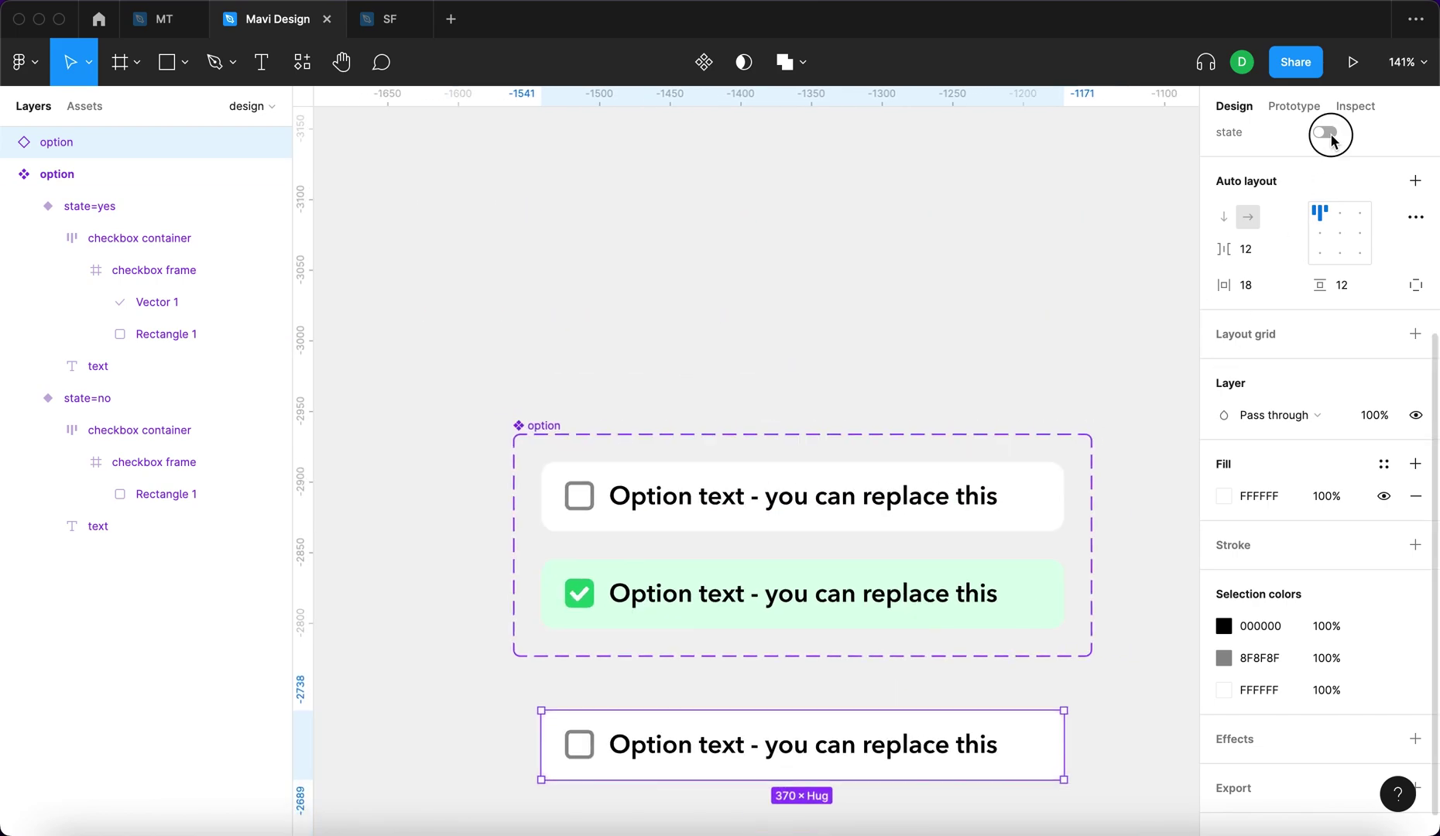
click(1326, 132)
Raise the HSL lightness of the "yes" variant's background fill to 96.
click(883, 460)
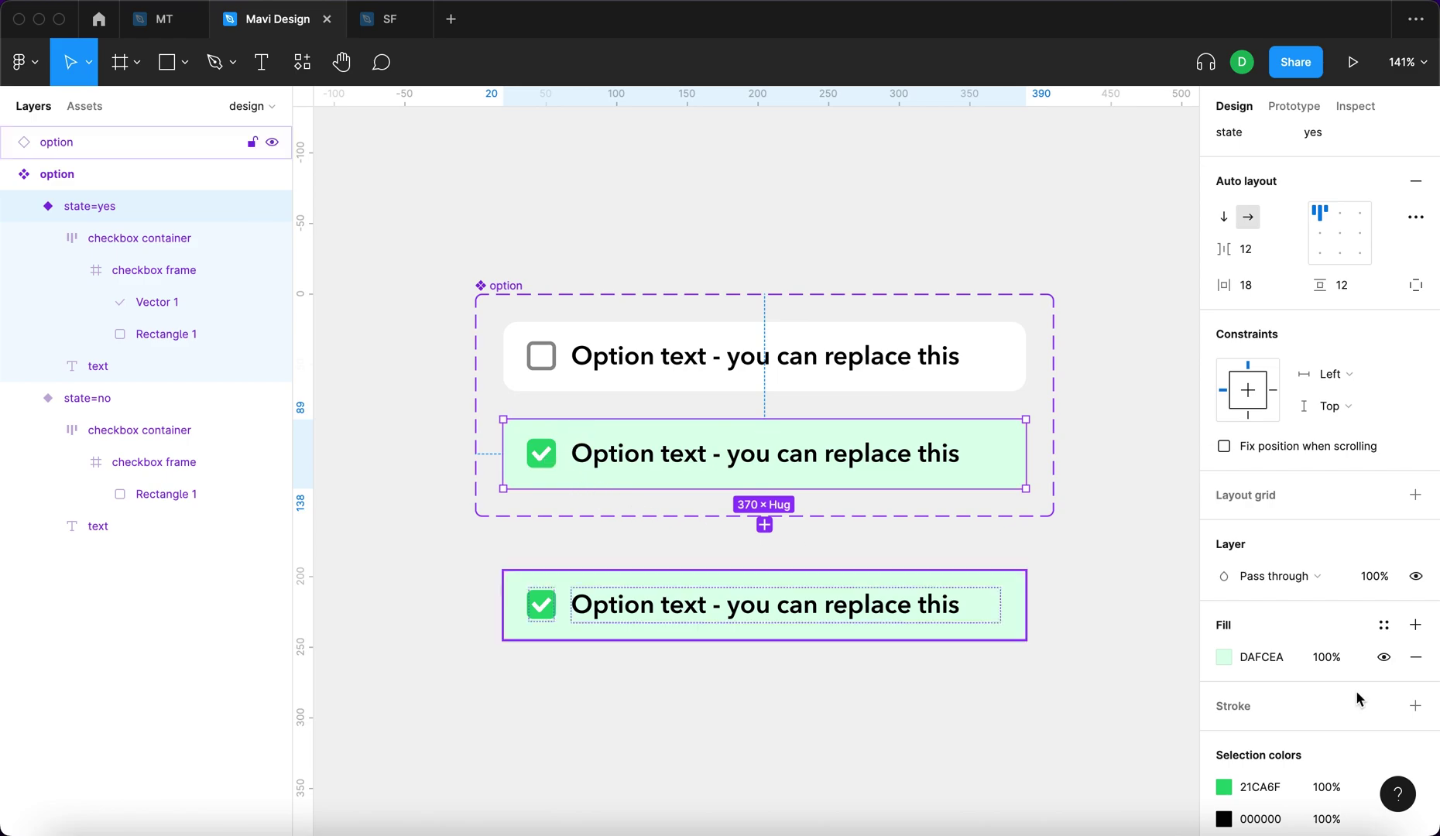
scroll(1353, 694, down, 3)
click(1224, 458)
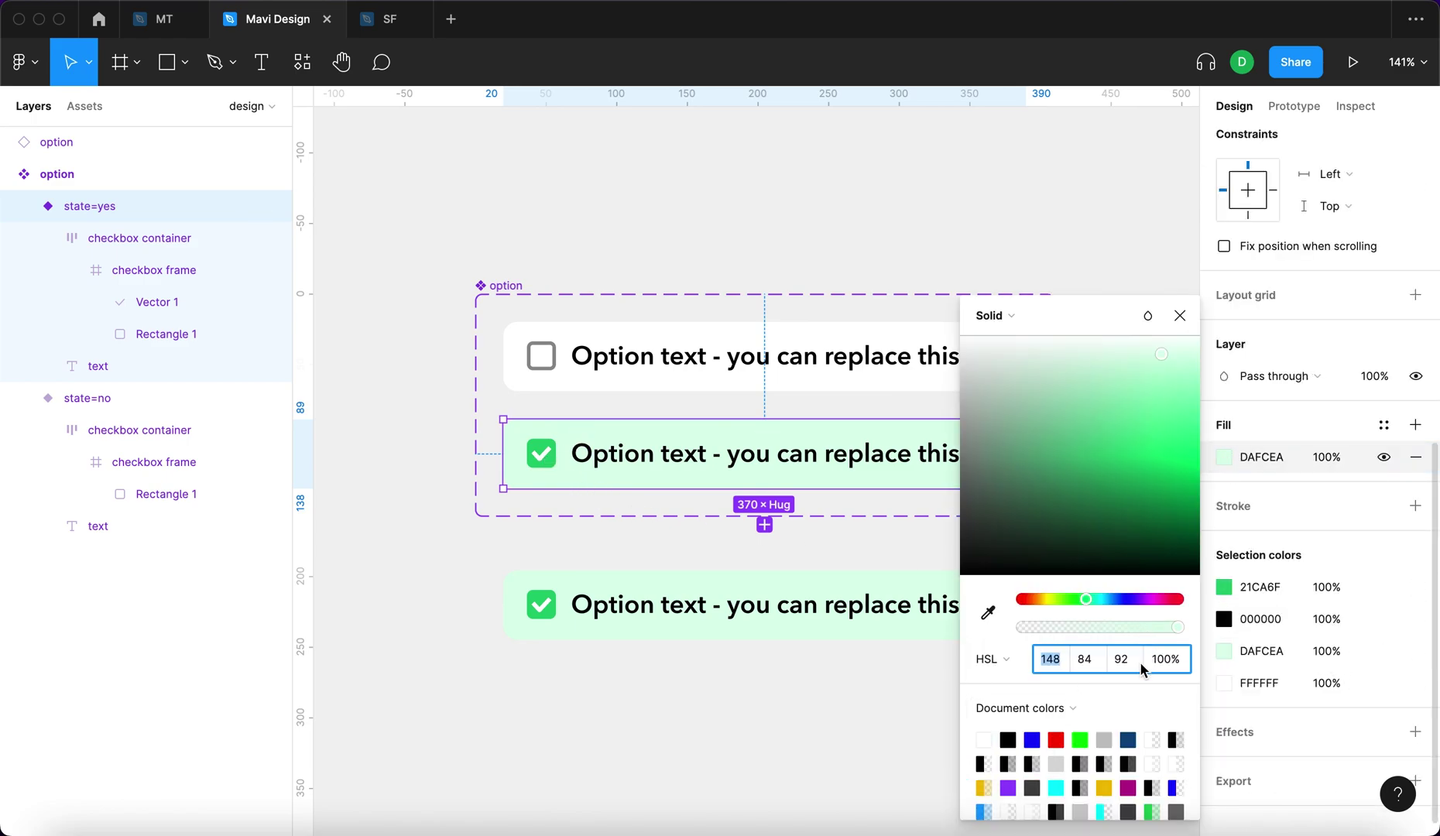
key(Down)
key(Up)
key(Up)
key(Up)
key(Up)
key(Up)
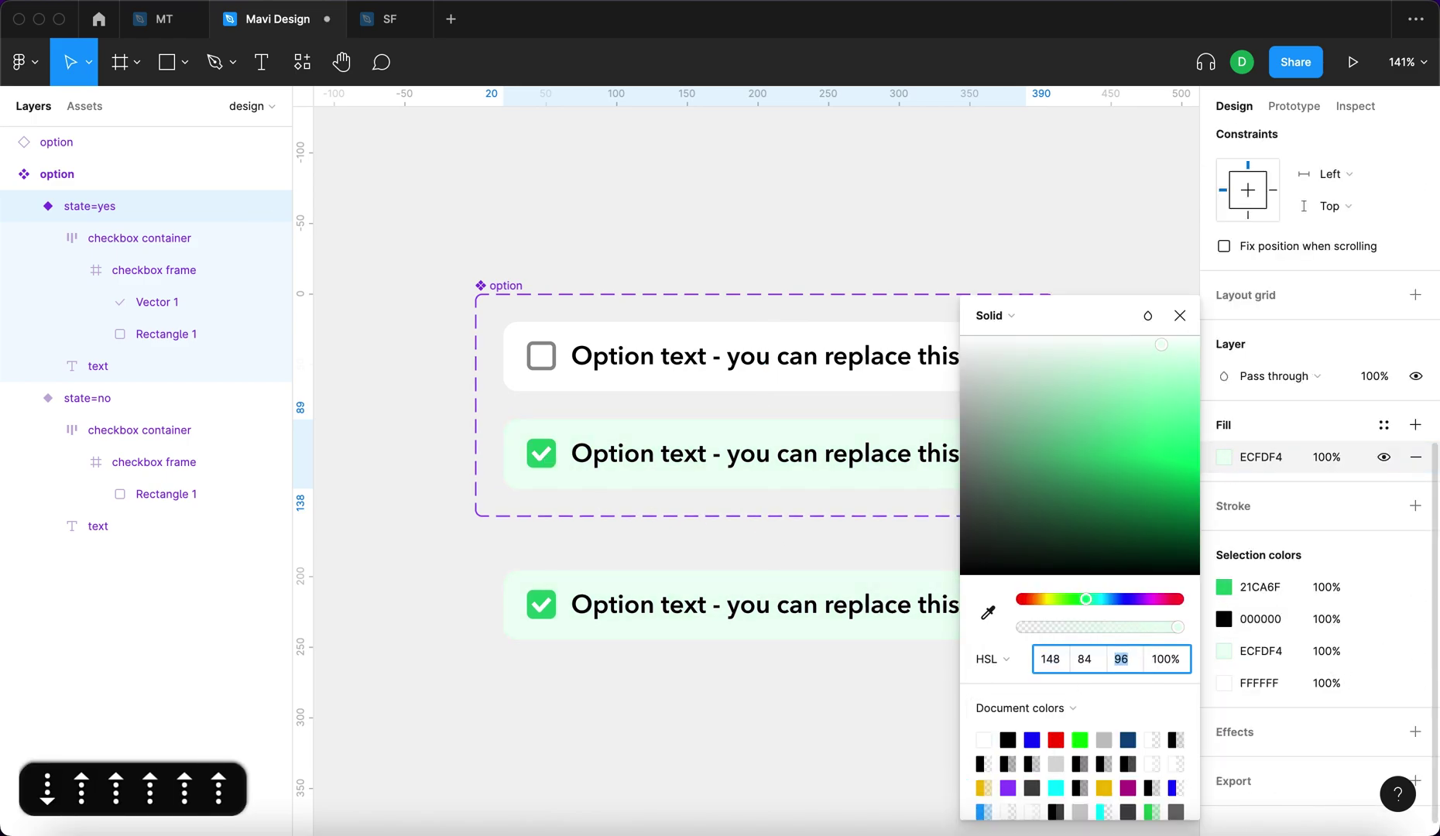
key(Down)
key(Up)
Try lower saturation values for the "yes" variant's background fill, ending at 74.
click(1084, 660)
key(Down)
key(Down)
key(shift+Down)
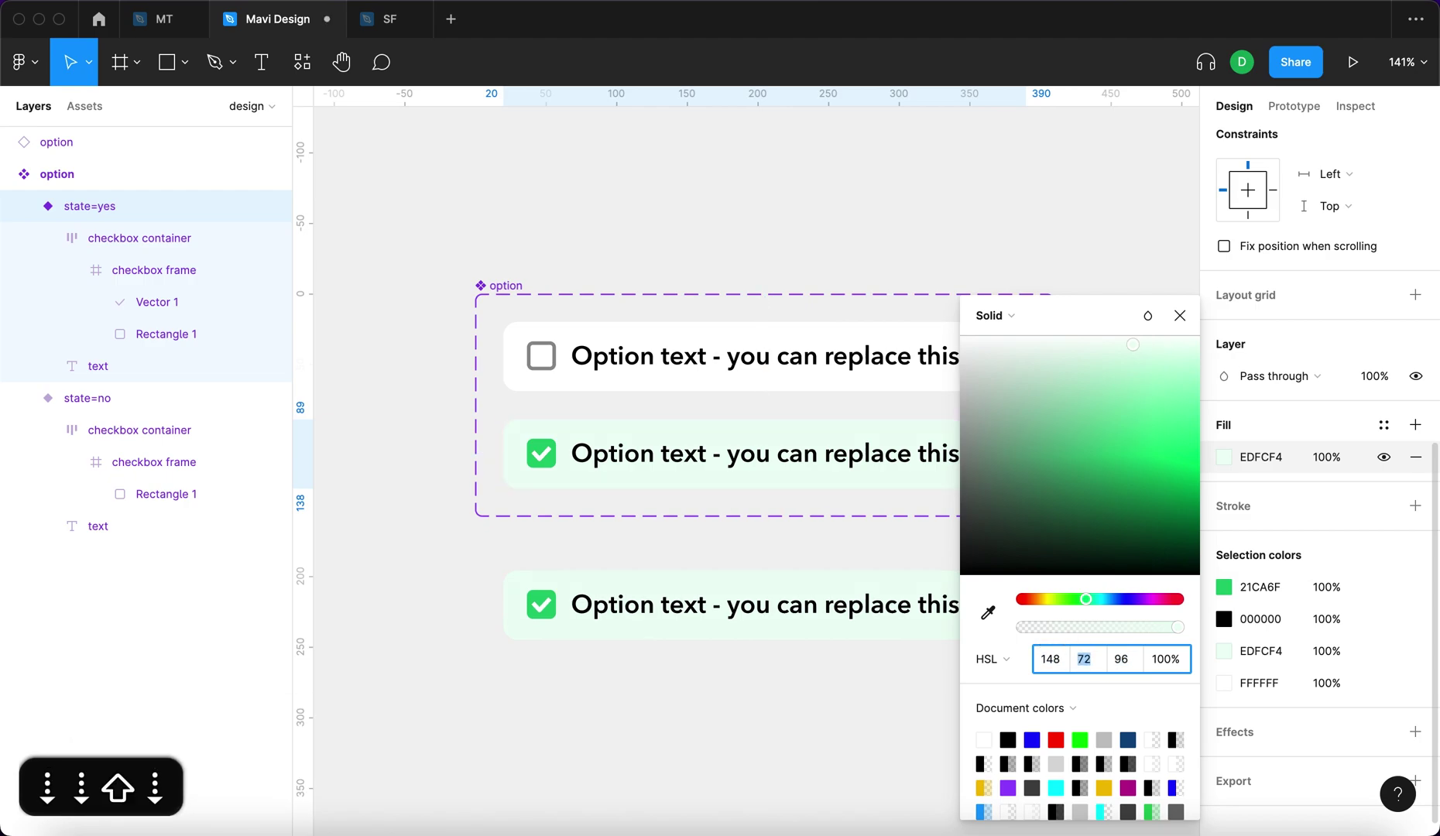
key(shift+Up)
key(shift+Down)
key(Up)
key(Up)
key(Up)
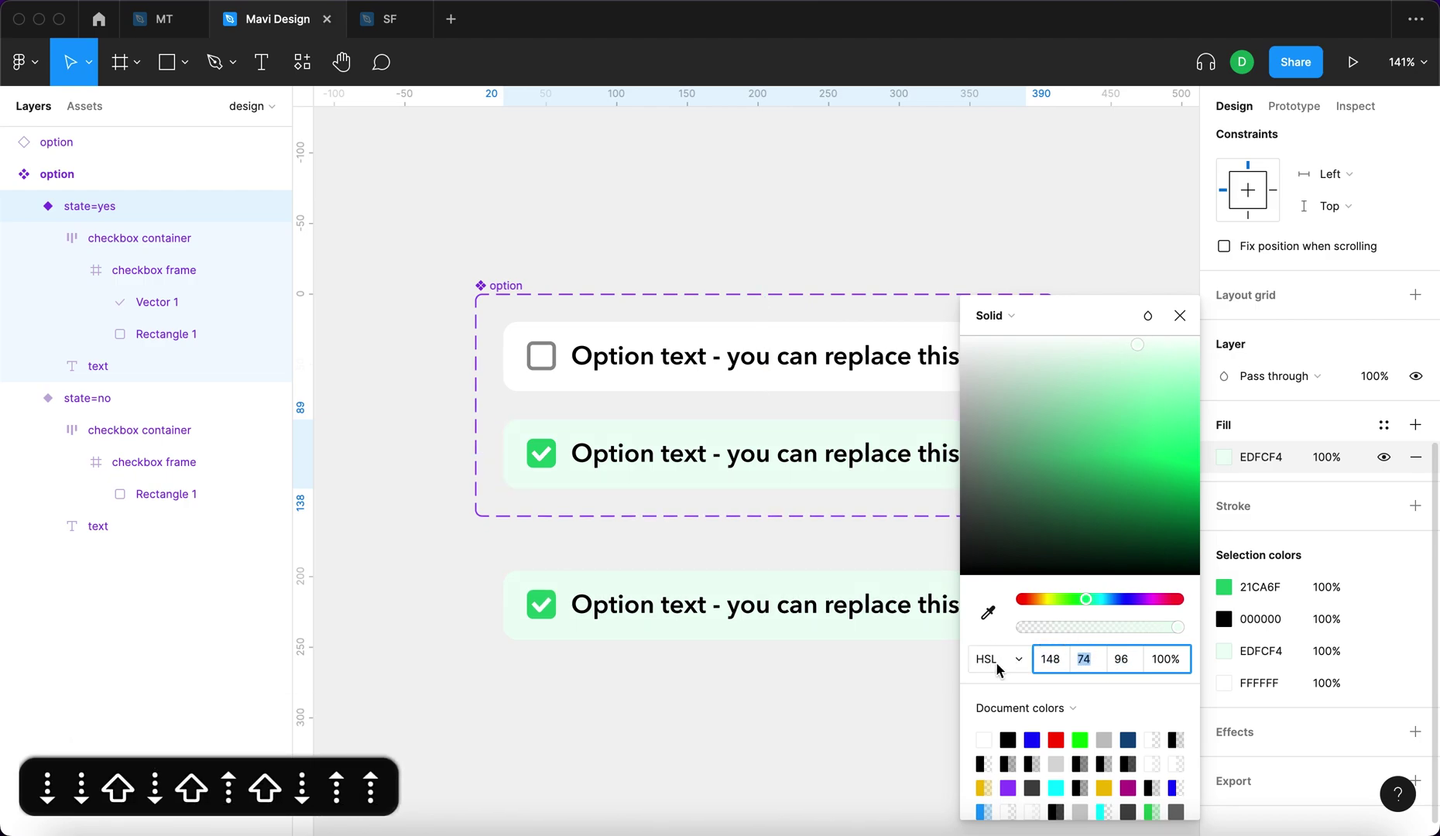
Compare nearby lightness values and set the "yes" variant's fill to saturation 84 and lightness 96.
key(Up)
key(Down)
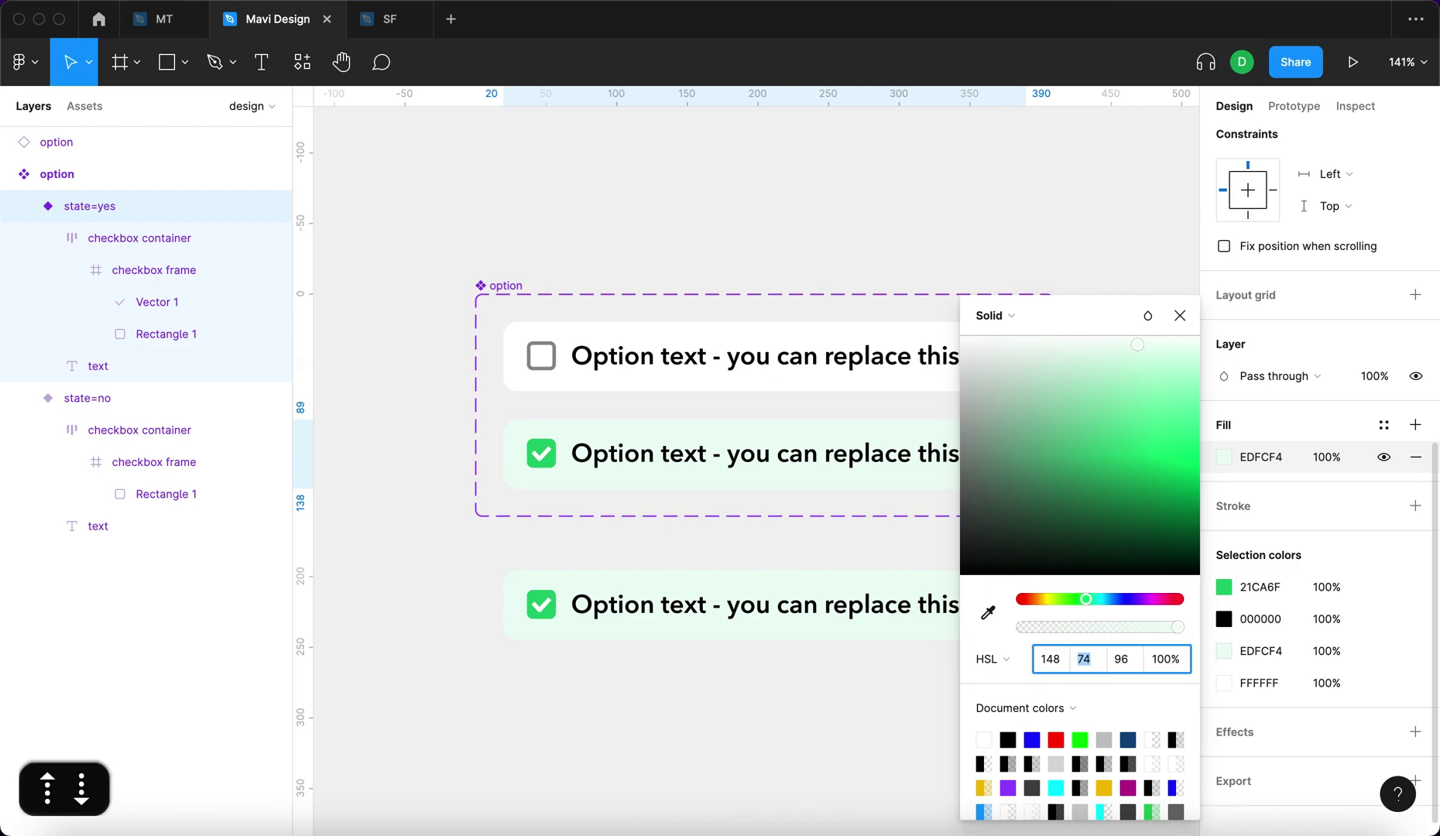
click(1130, 657)
key(Up)
key(Up)
key(Down)
key(Down)
key(Down)
key(Up)
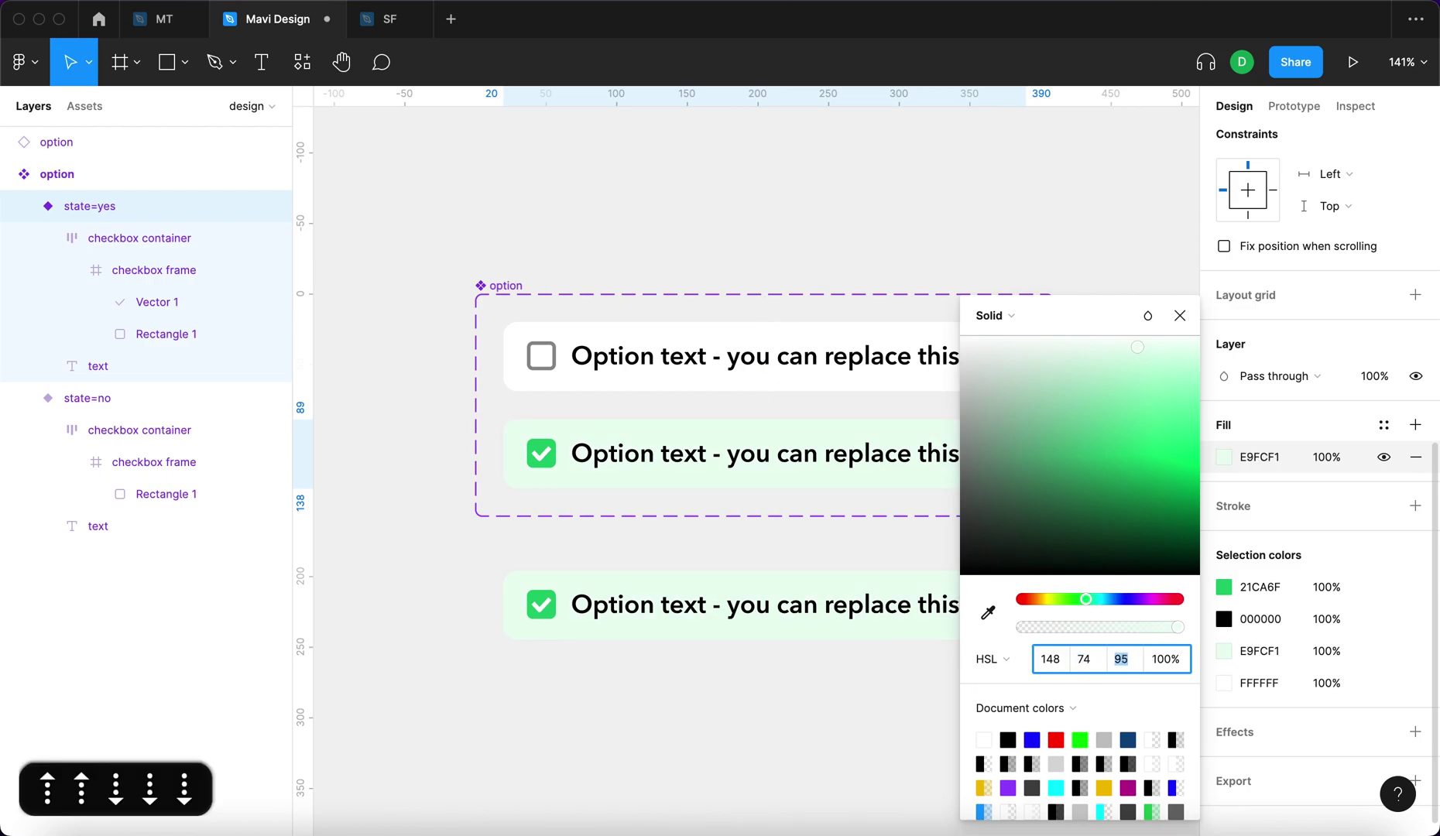
key(shift+Up)
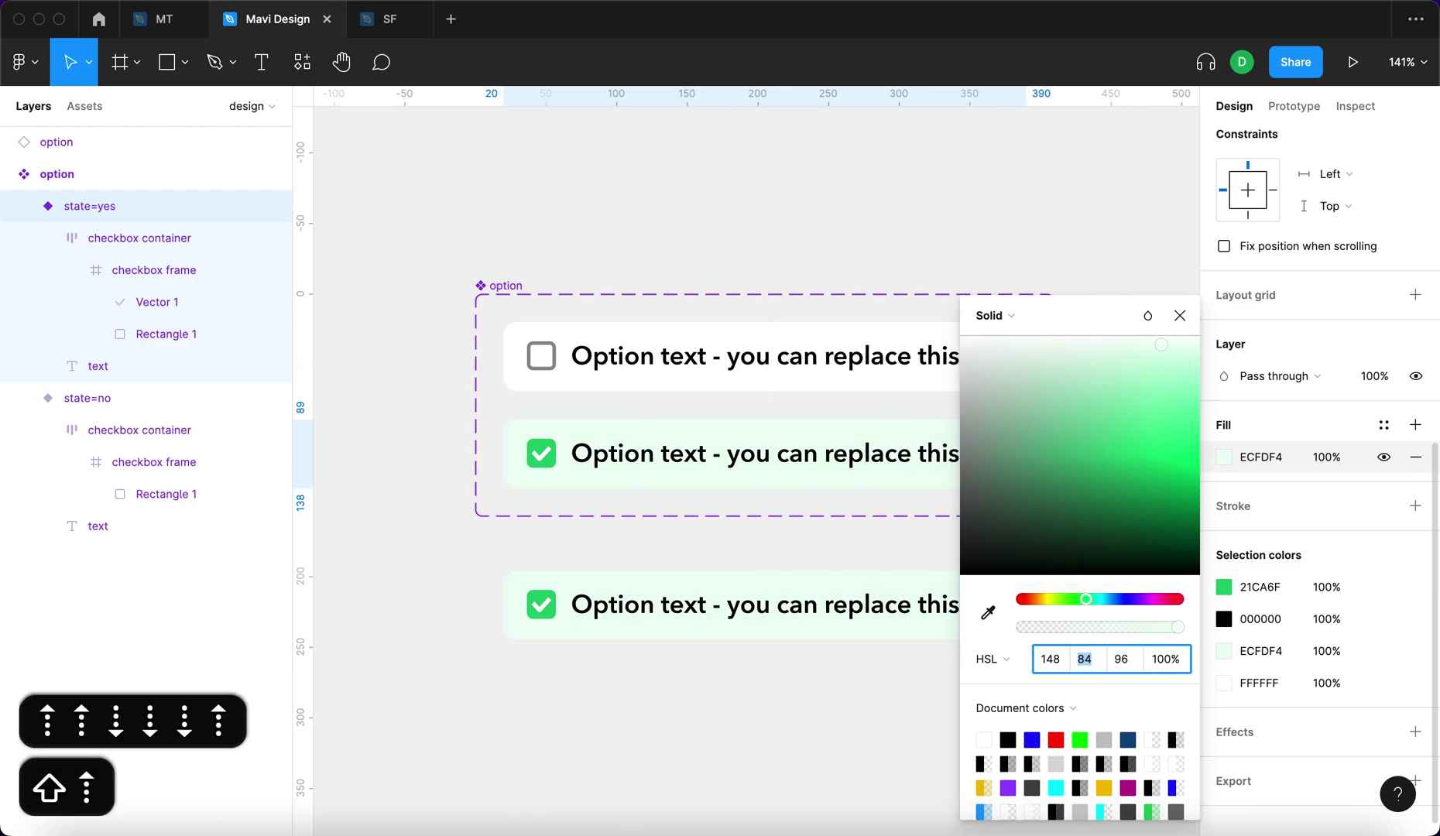
key(shift+Up)
key(Return)
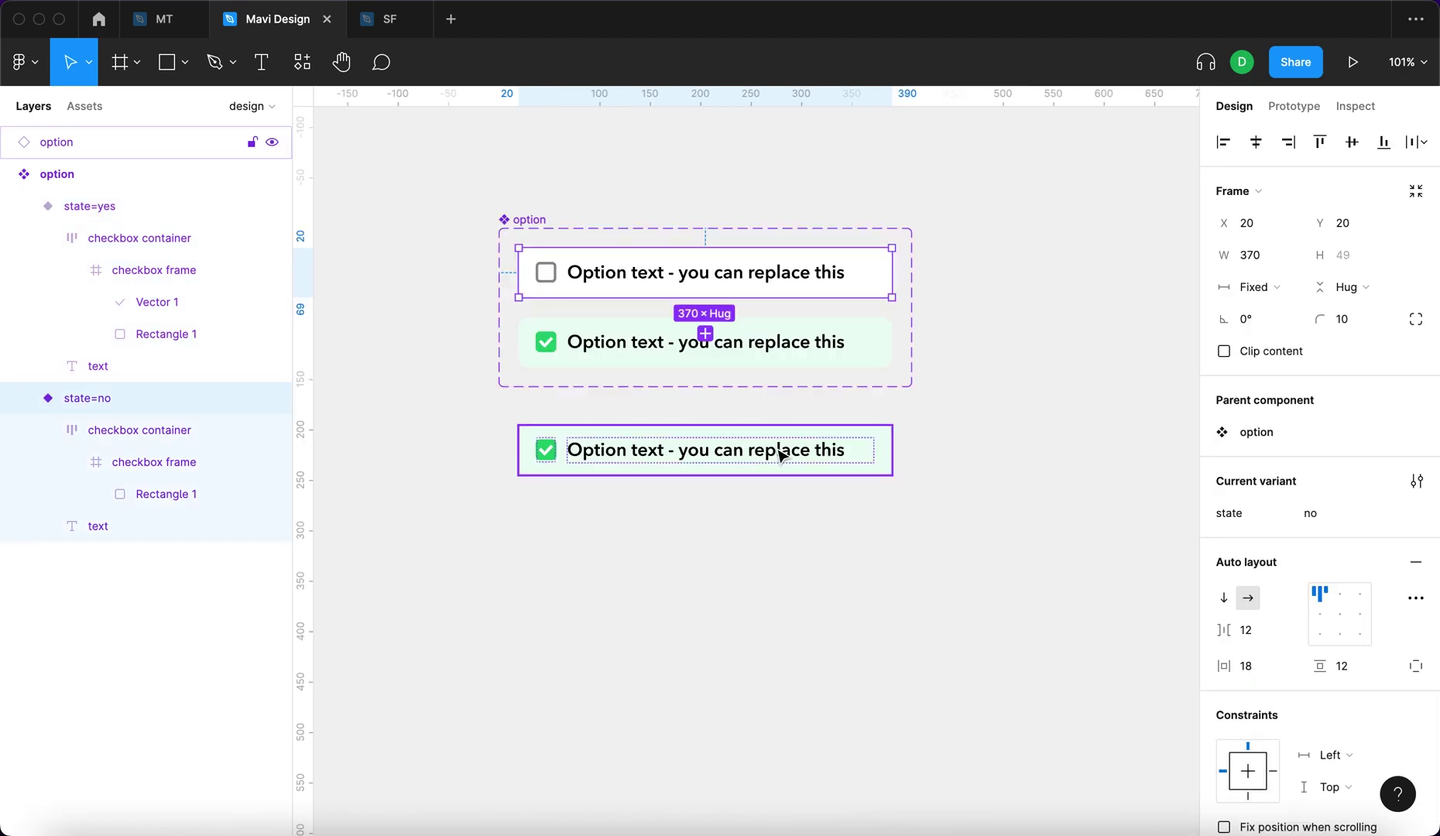
Hide the white background fill of the "no" state variant.
scroll(1394, 590, down, 10)
click(1384, 540)
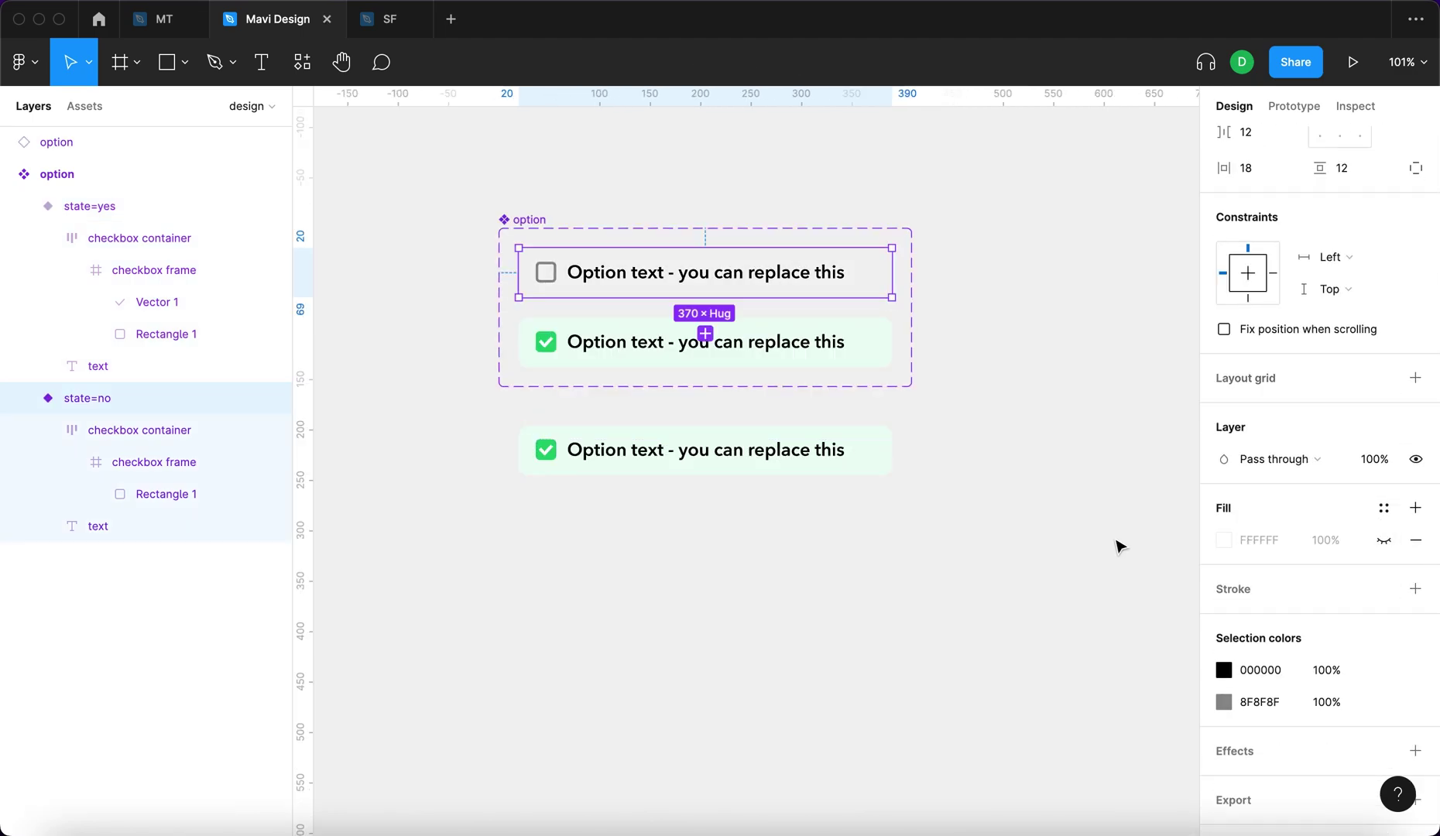
click(1116, 542)
Toggle the instance between both states to check the transparent "no" background, and leave it switched off.
click(732, 289)
click(736, 450)
click(1330, 436)
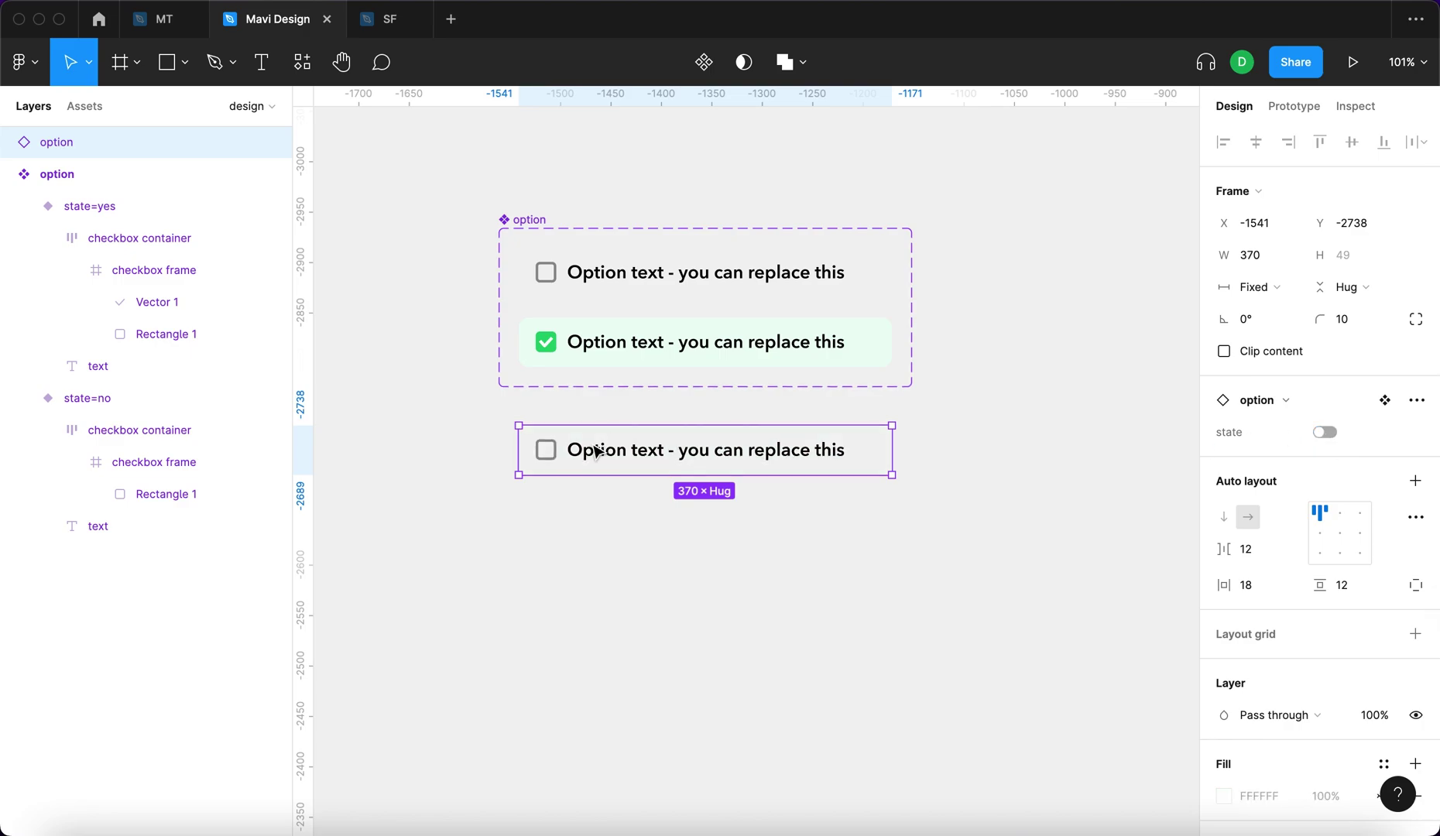
click(594, 546)
click(856, 451)
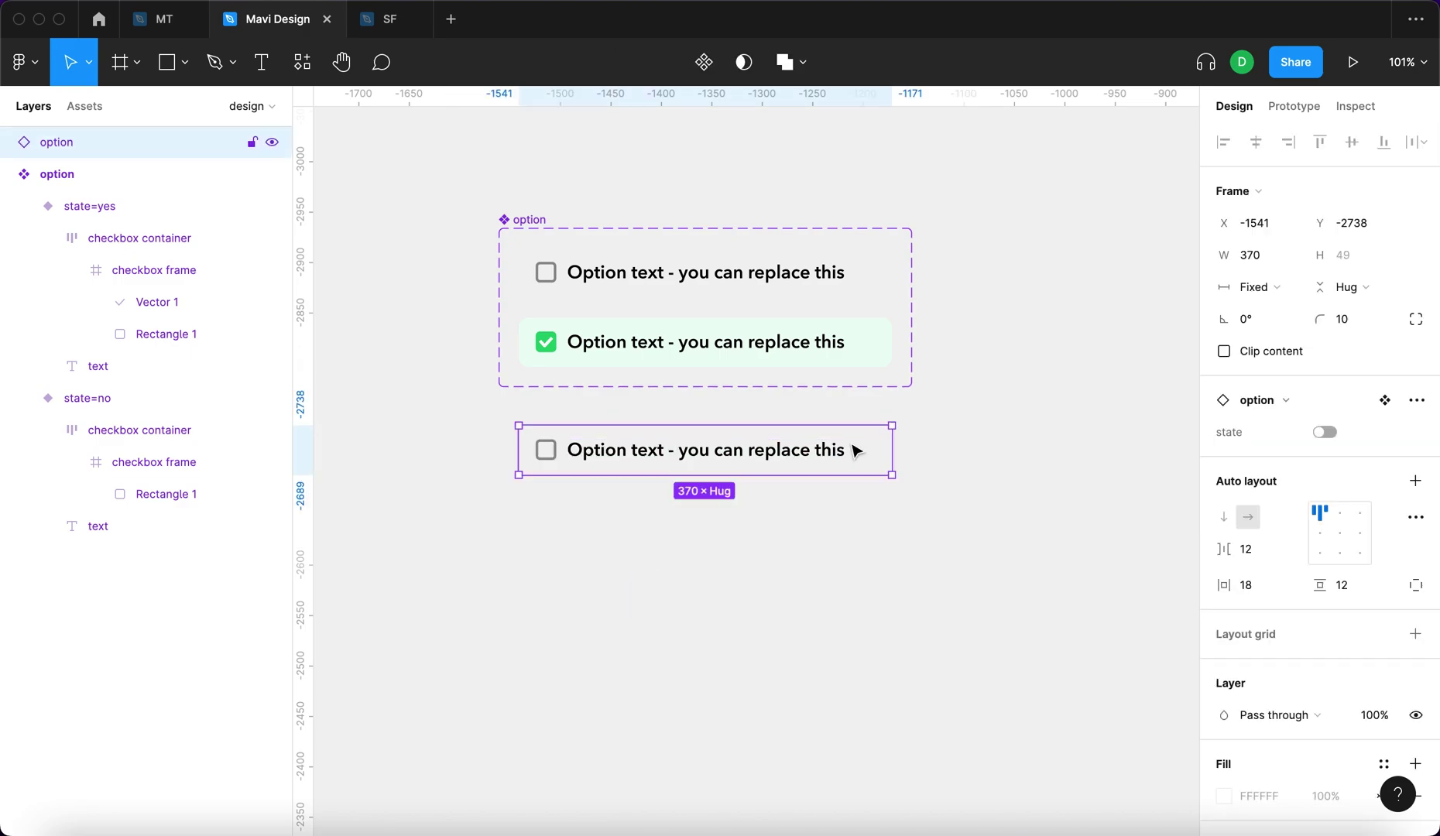
click(1325, 433)
click(1129, 509)
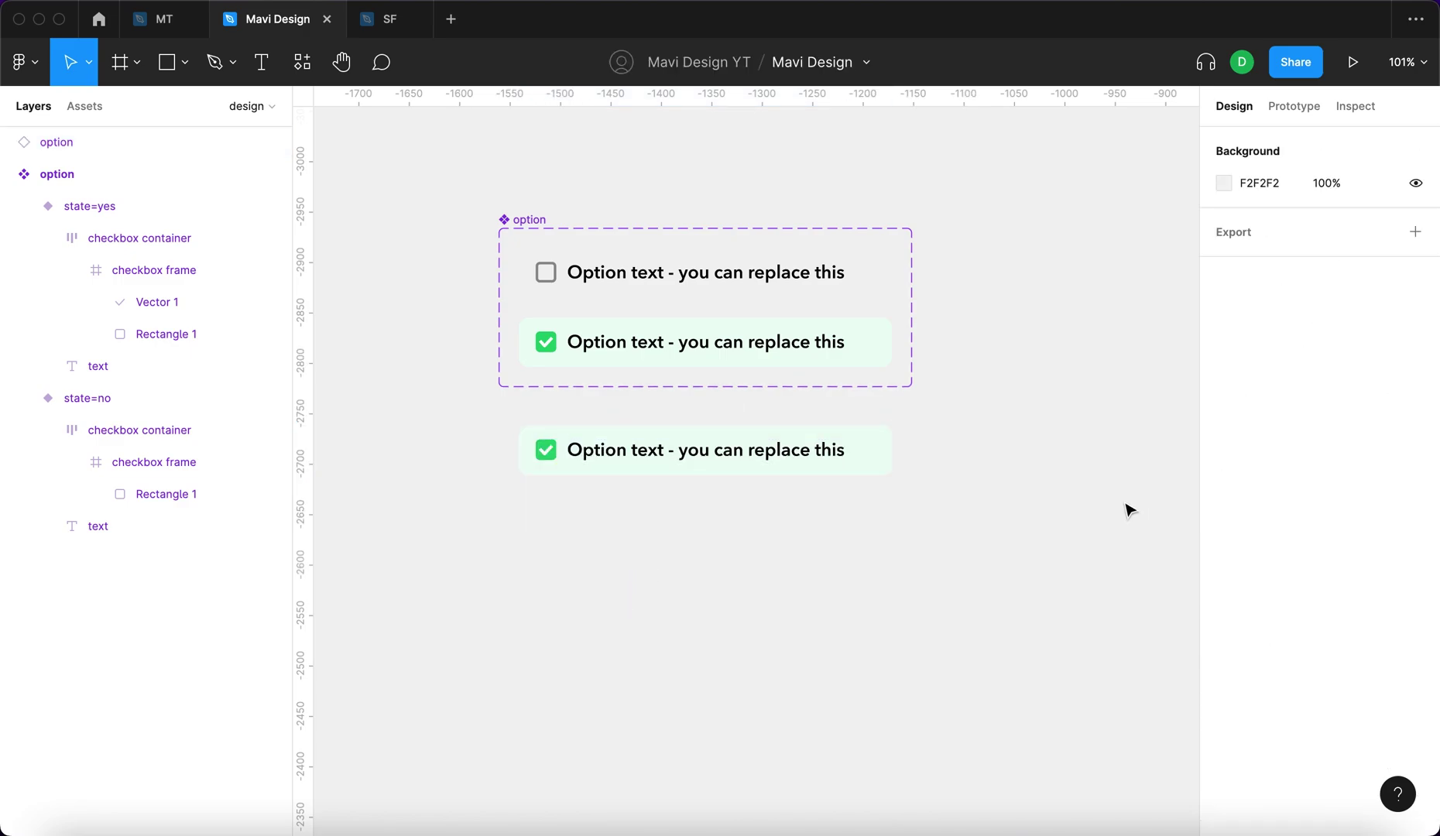
click(737, 464)
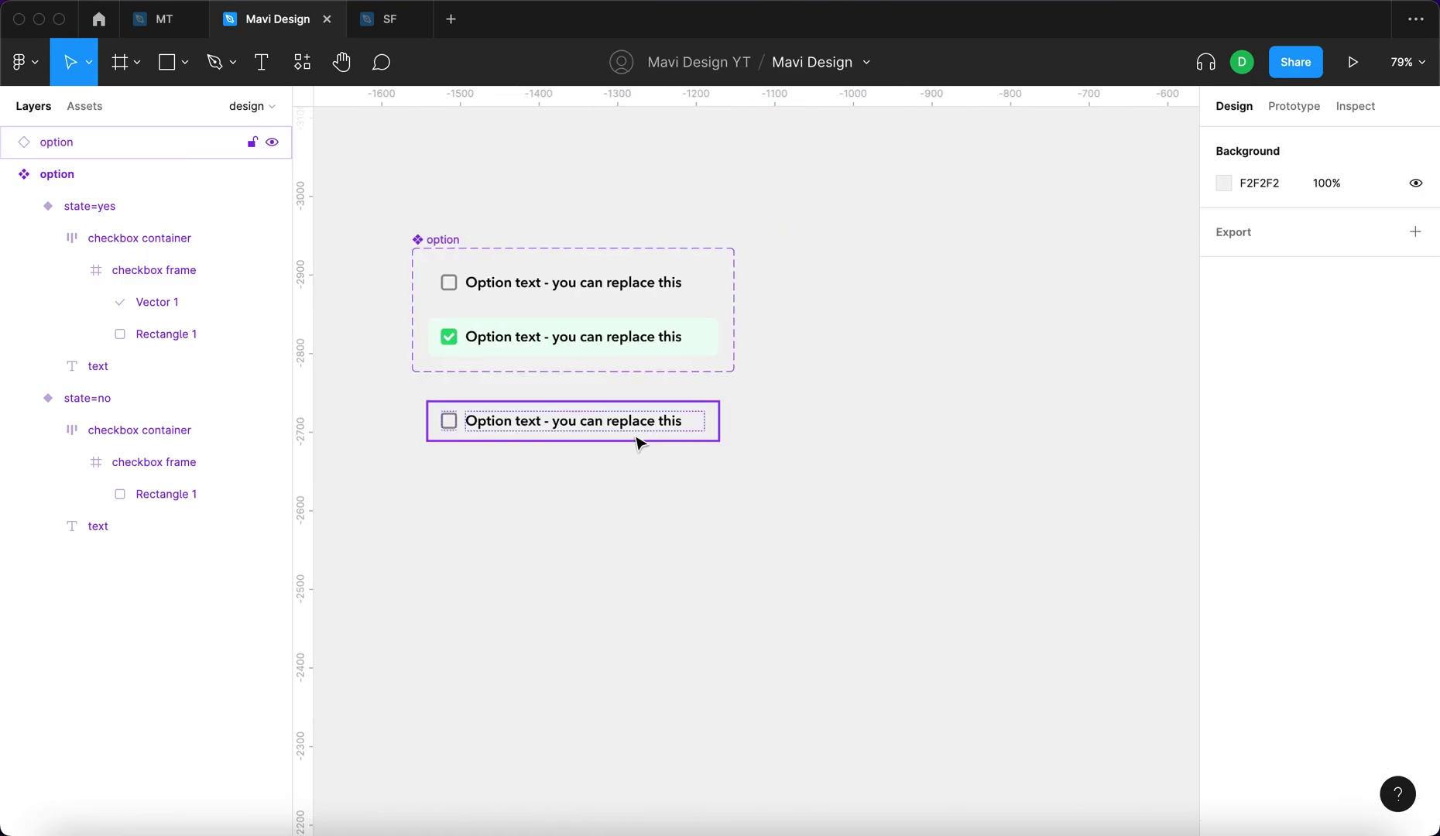
click(540, 440)
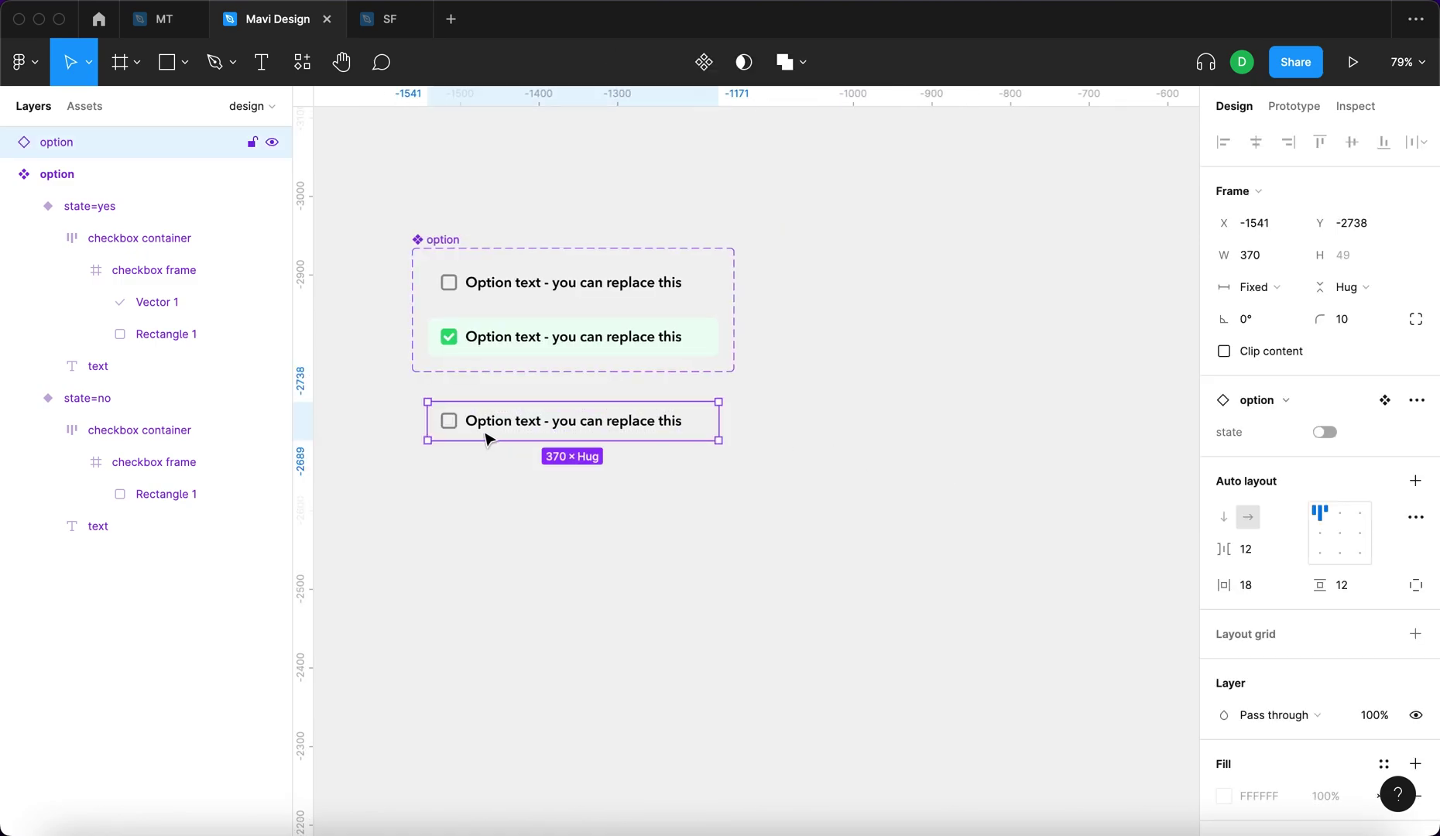
Move the option instance beside the component set and duplicate it downward into a gapless column of ten options.
drag(493, 449, 991, 356)
scroll(982, 273, up, 5)
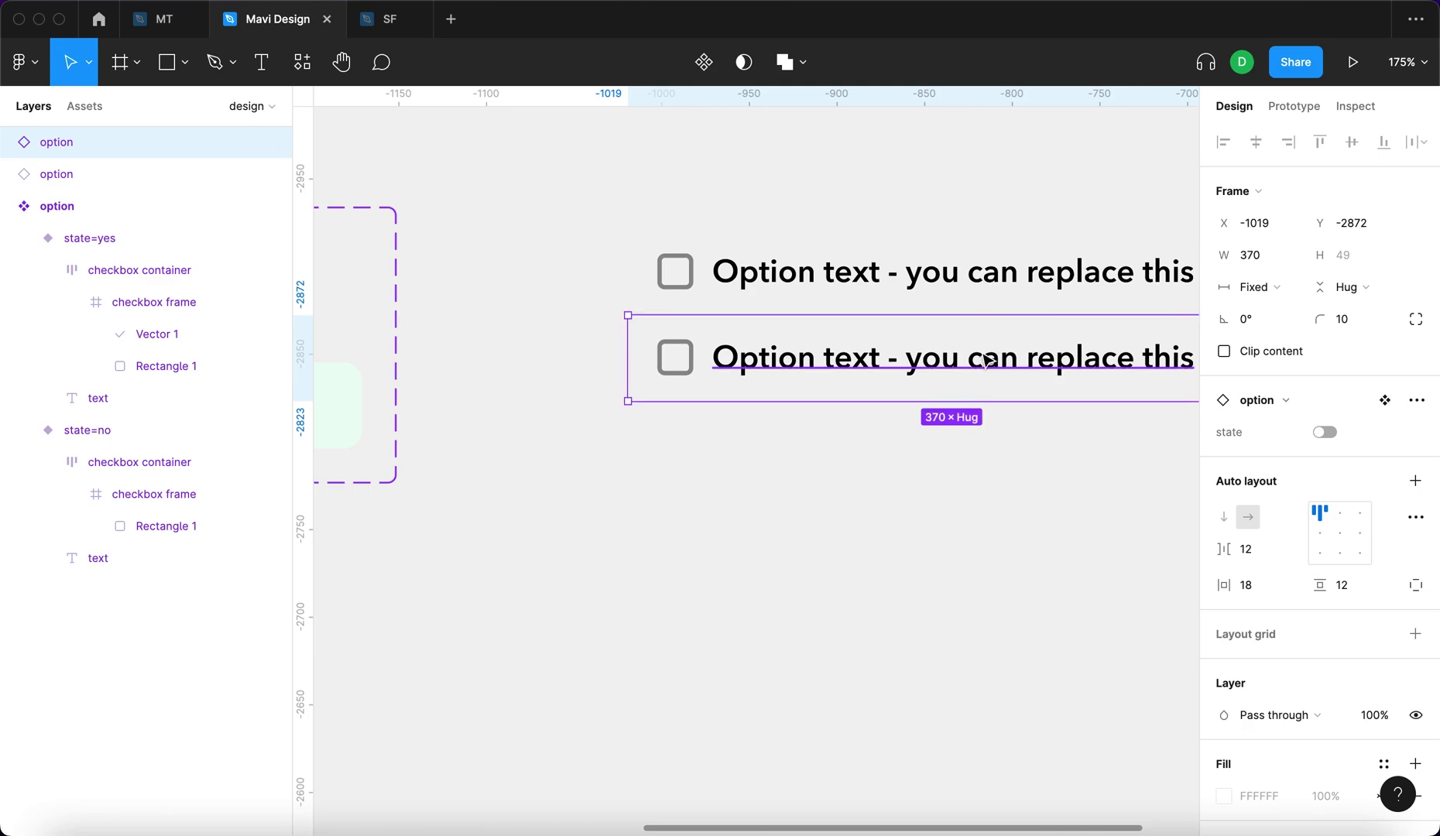
key(super+d)
scroll(968, 364, right, 2)
scroll(937, 393, down, 5)
key(super+d)
key(super+d)
key(super+d)
key(super+d)
key(super+d)
key(super+d)
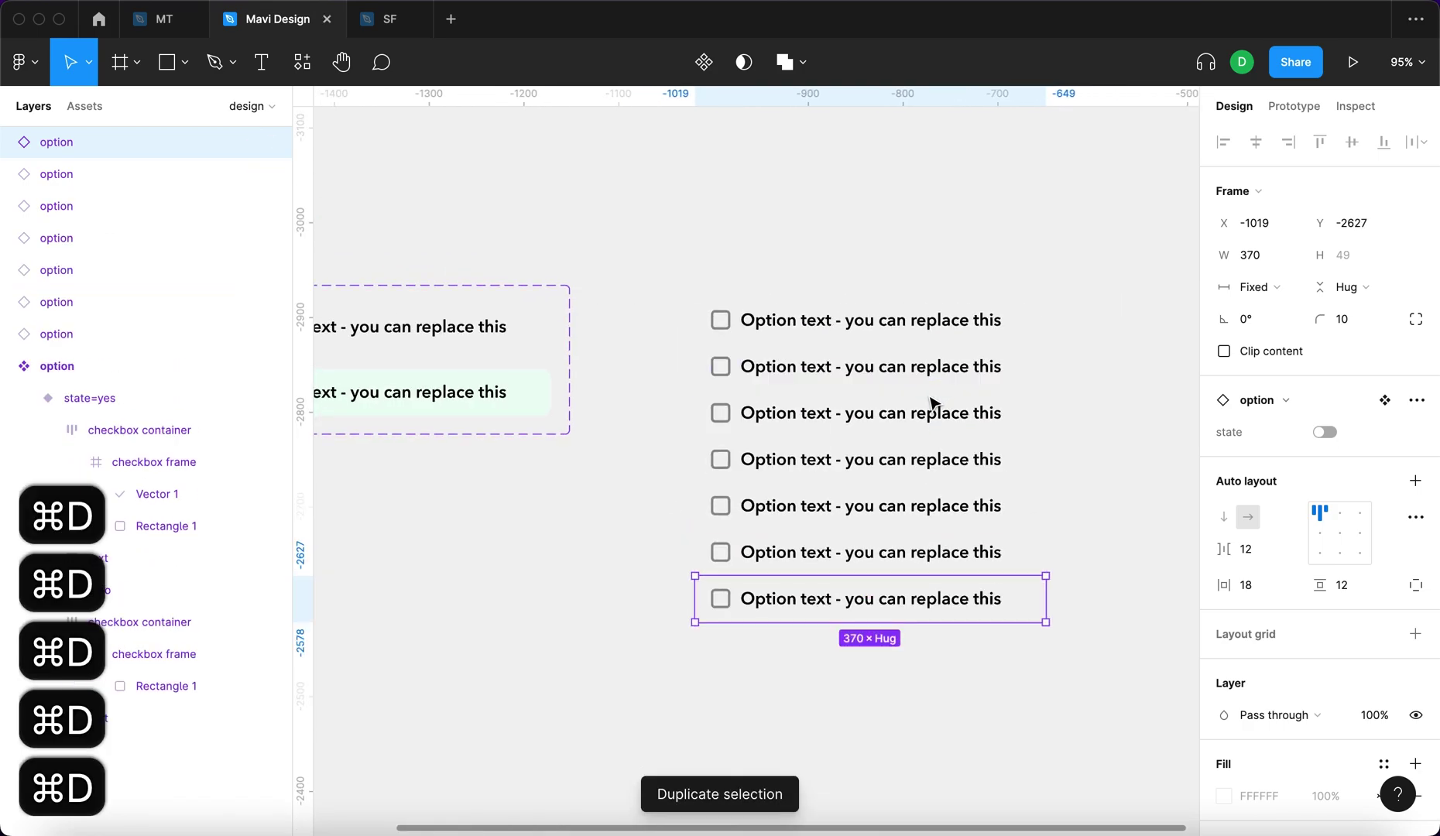
scroll(930, 399, down, 1)
scroll(927, 400, down, 3)
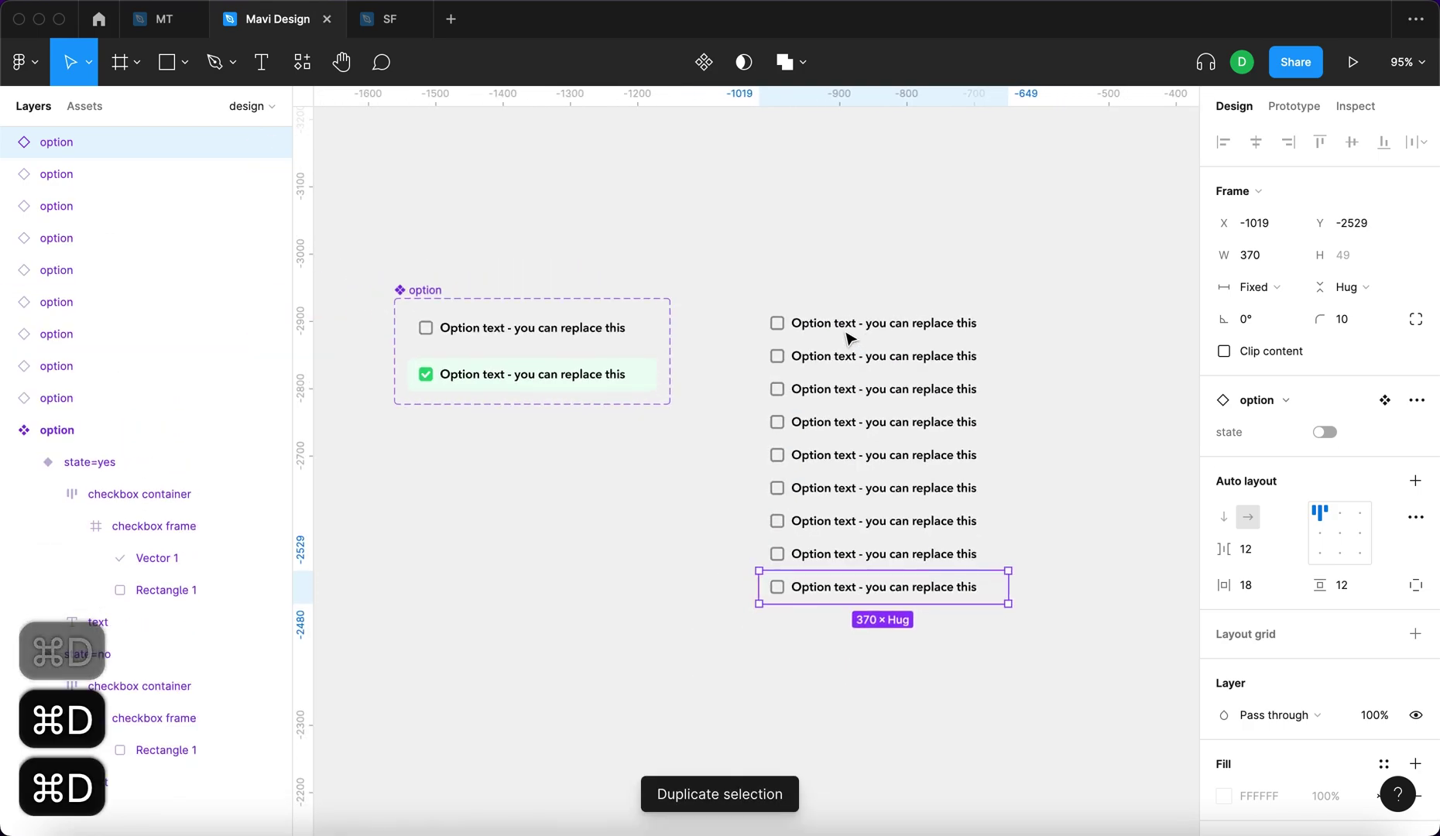
key(super+d)
Wrap the ten option instances in a vertical auto layout frame and rename it "multiple choice".
drag(1095, 670, 692, 240)
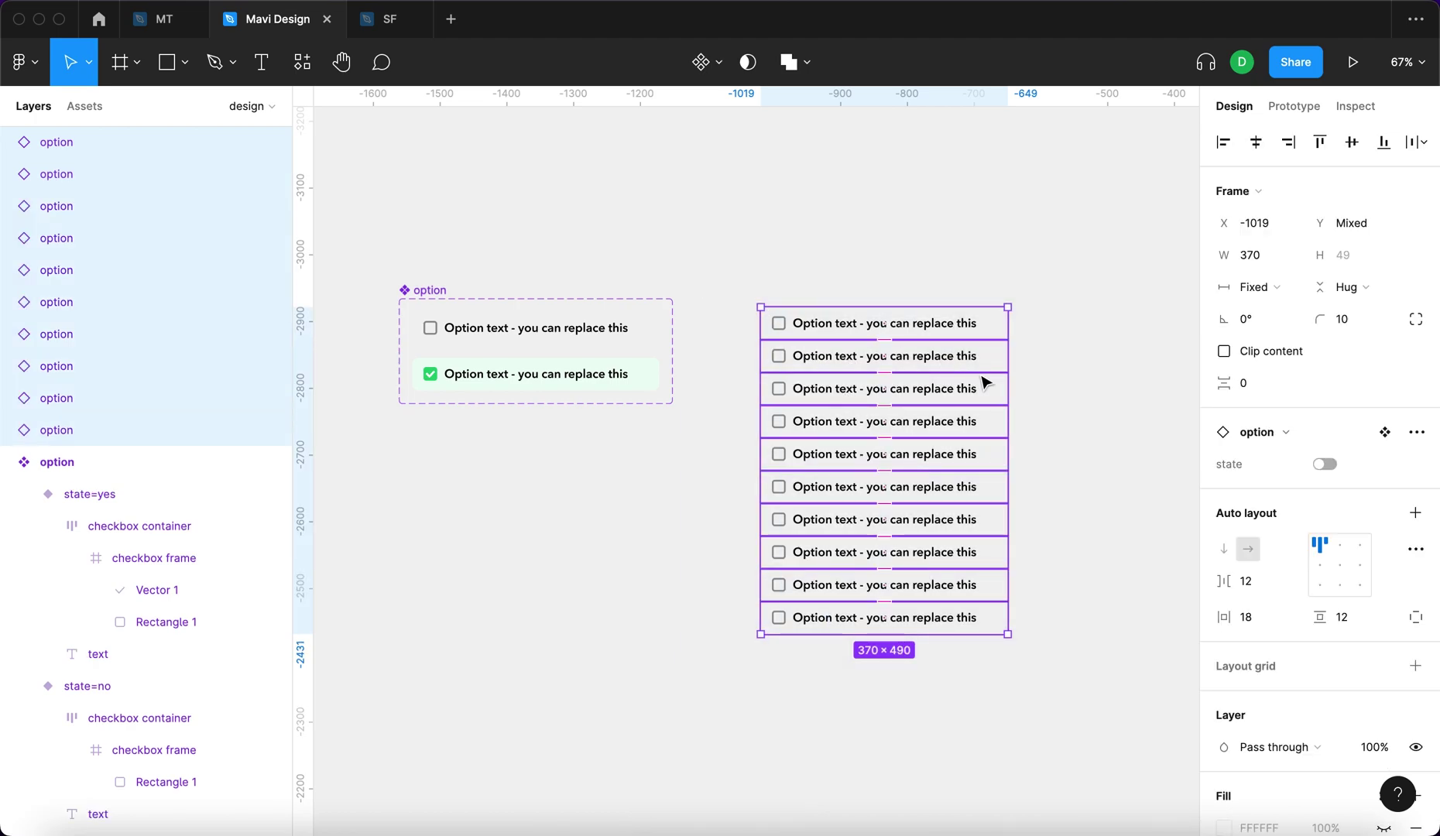
key(shift+a)
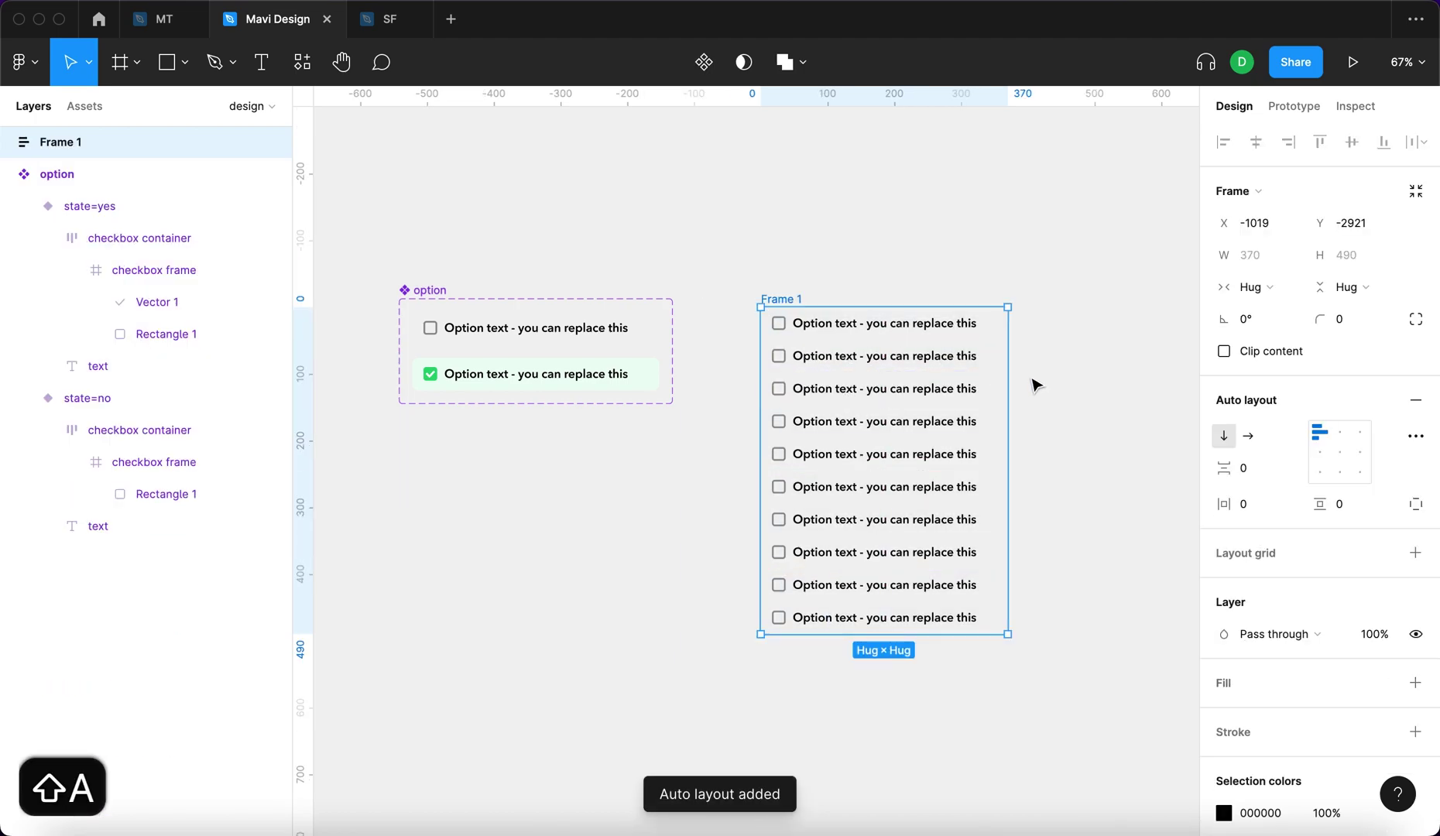
key(r)
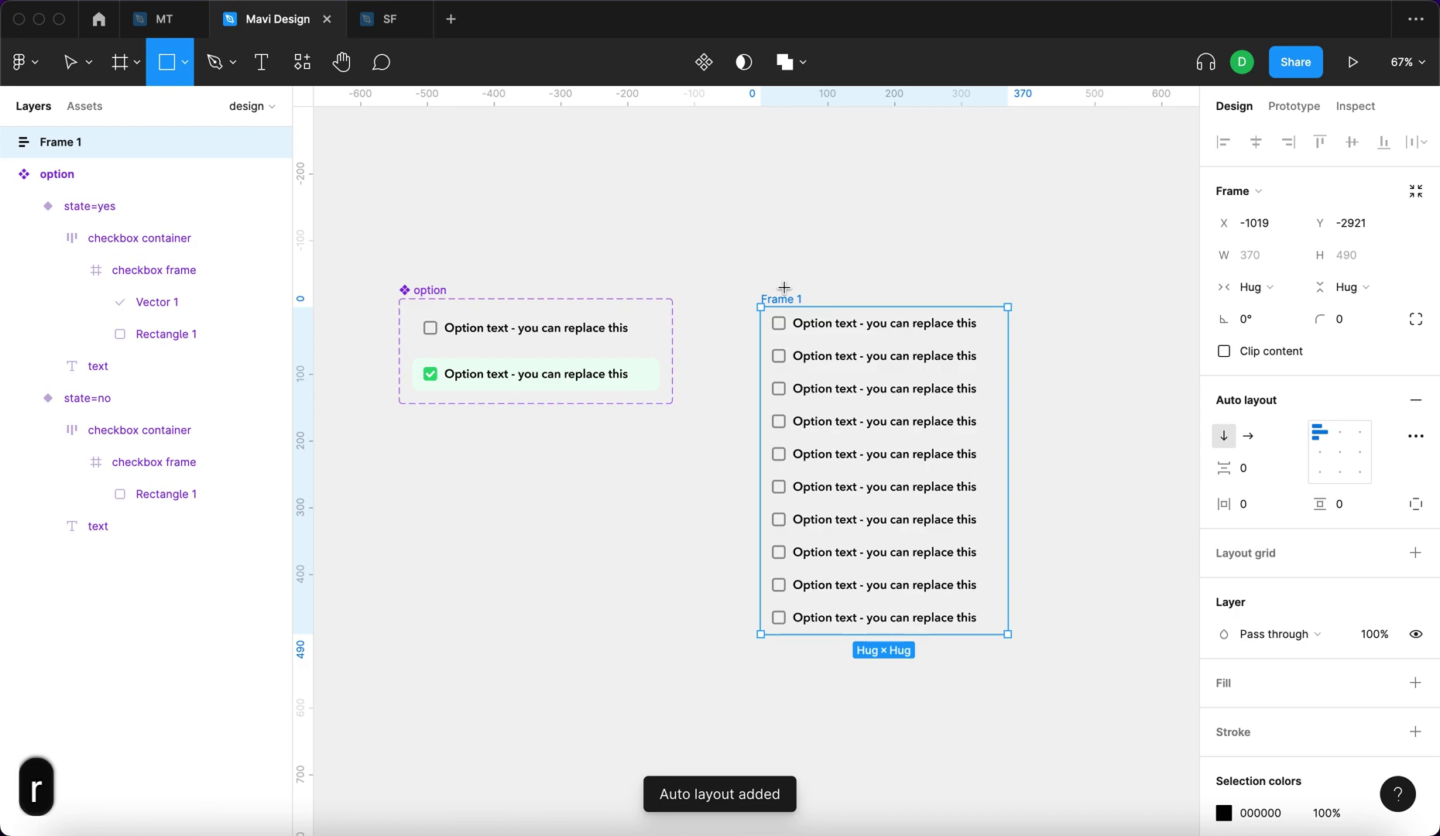
key(super+r)
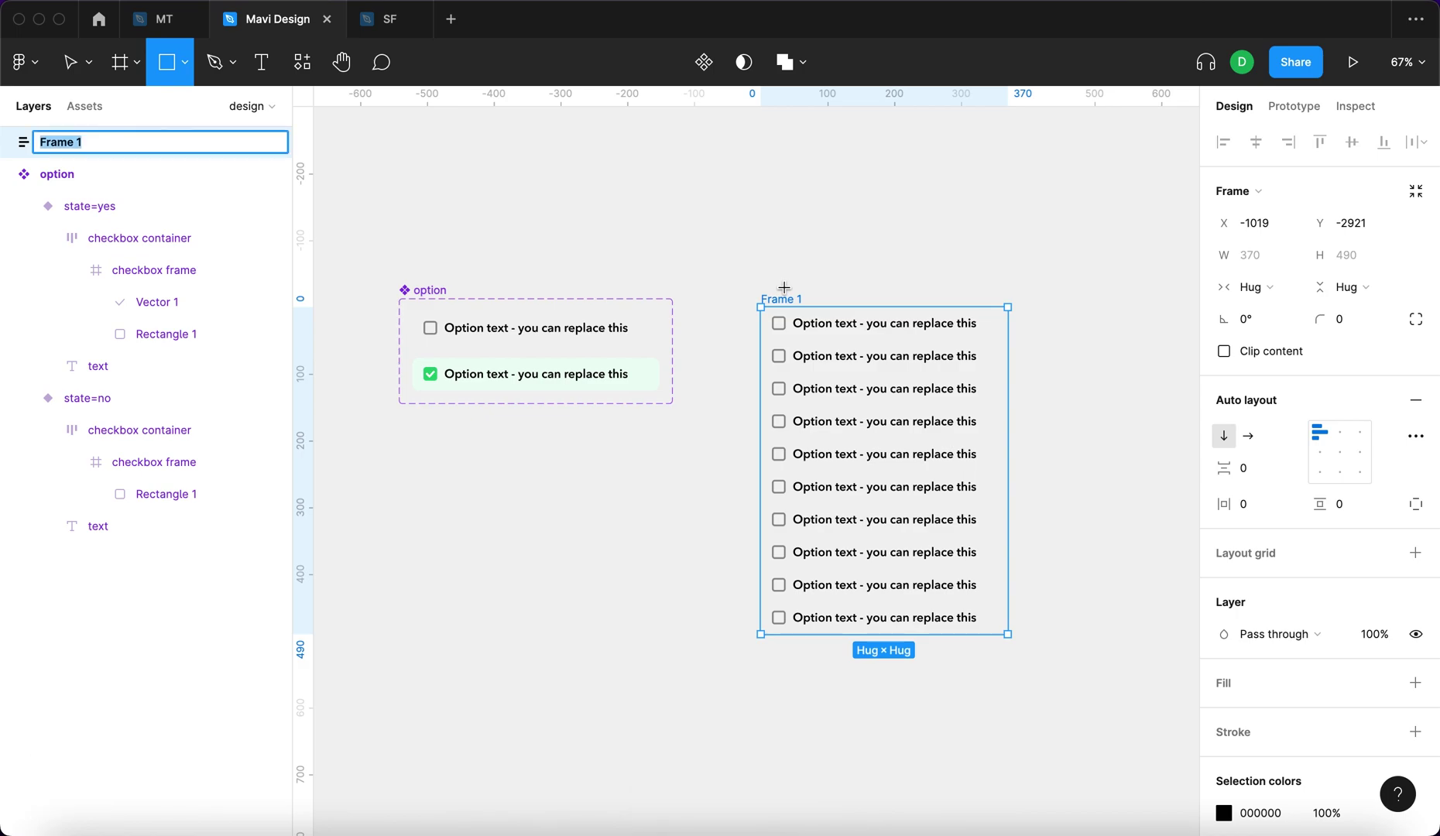
text(multiple choice)
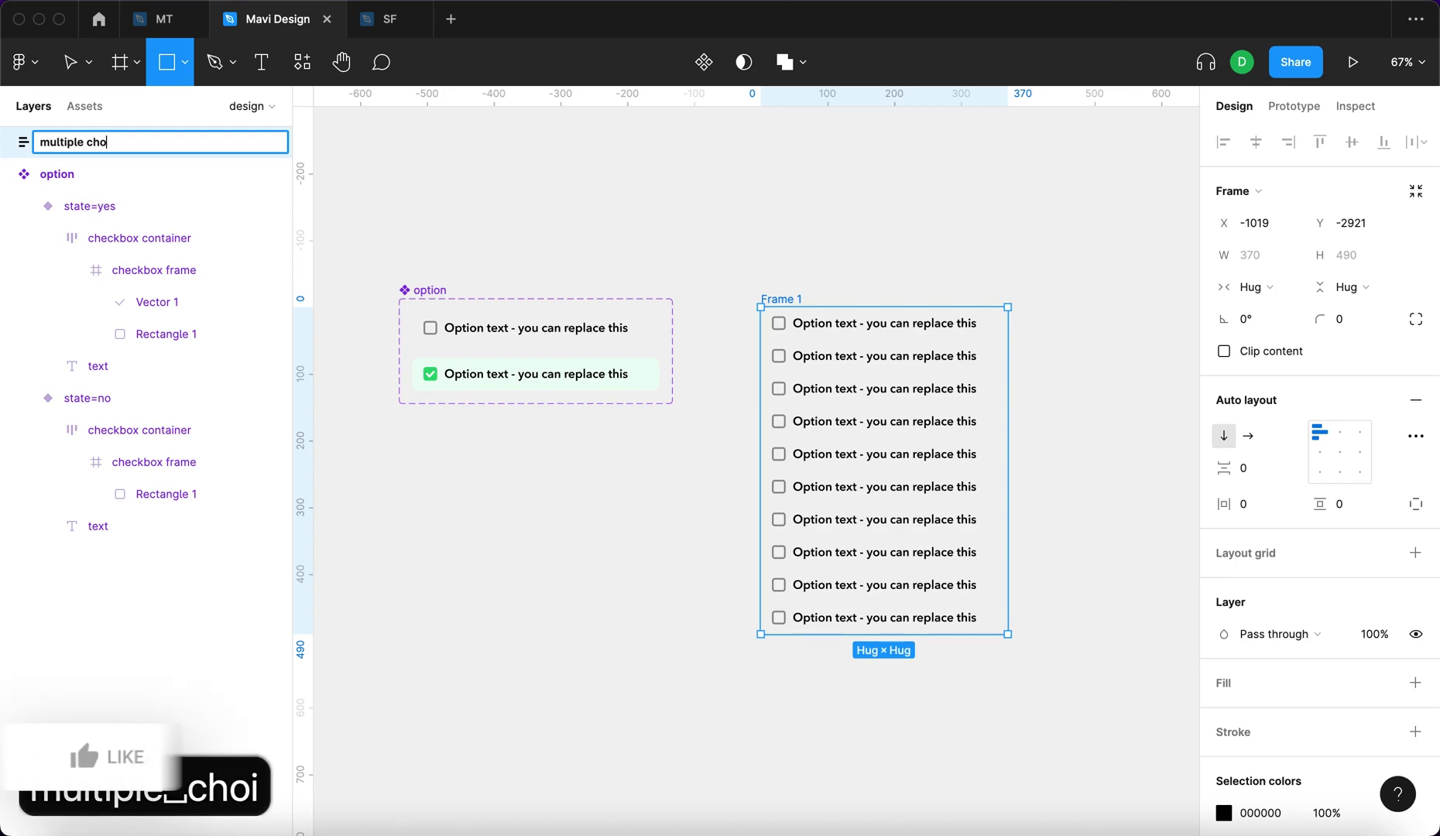
key(Return)
key(Return)
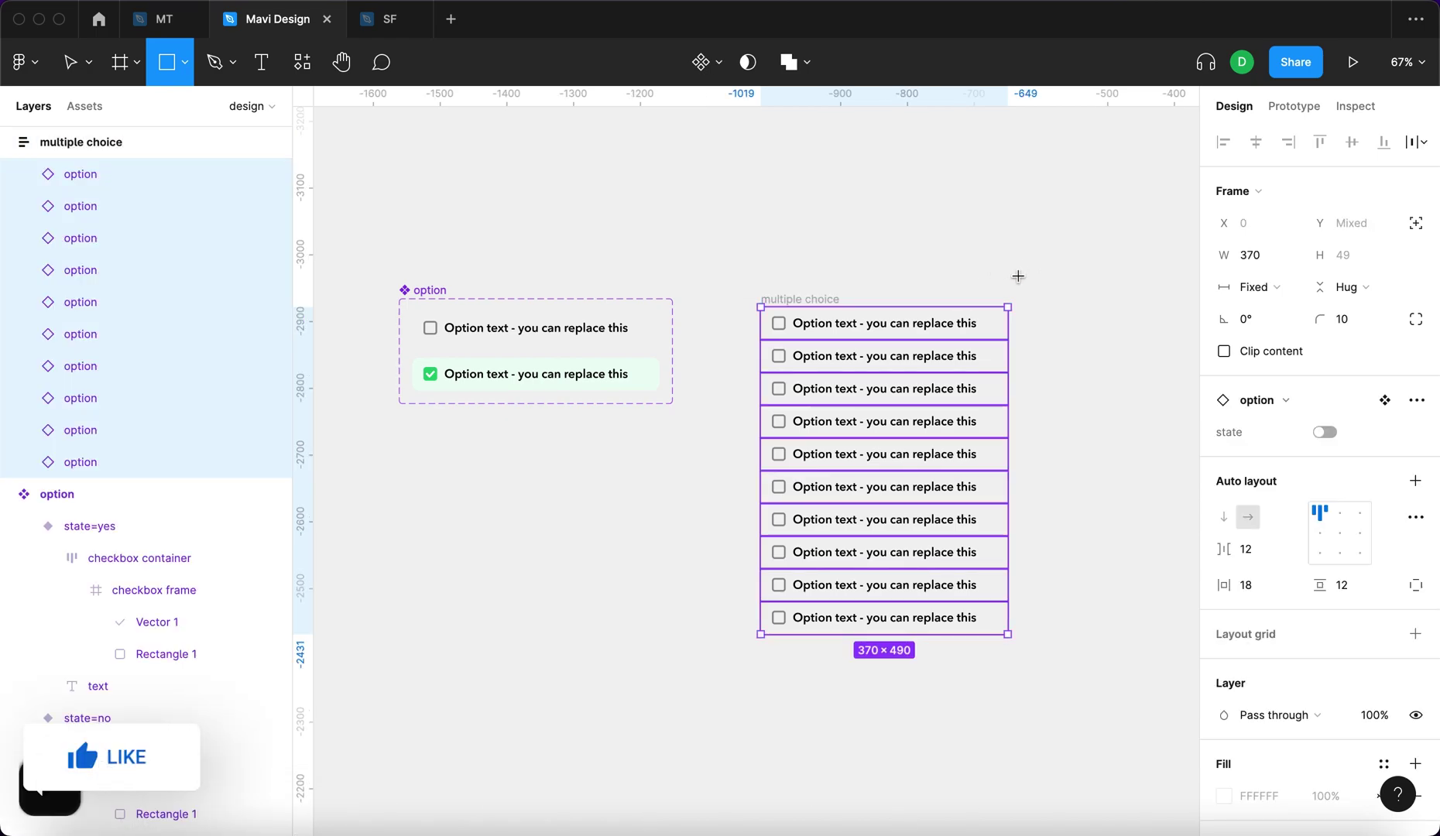
Set the horizontal resizing of all ten options inside the "multiple choice" frame to Fill.
click(1252, 293)
click(1270, 334)
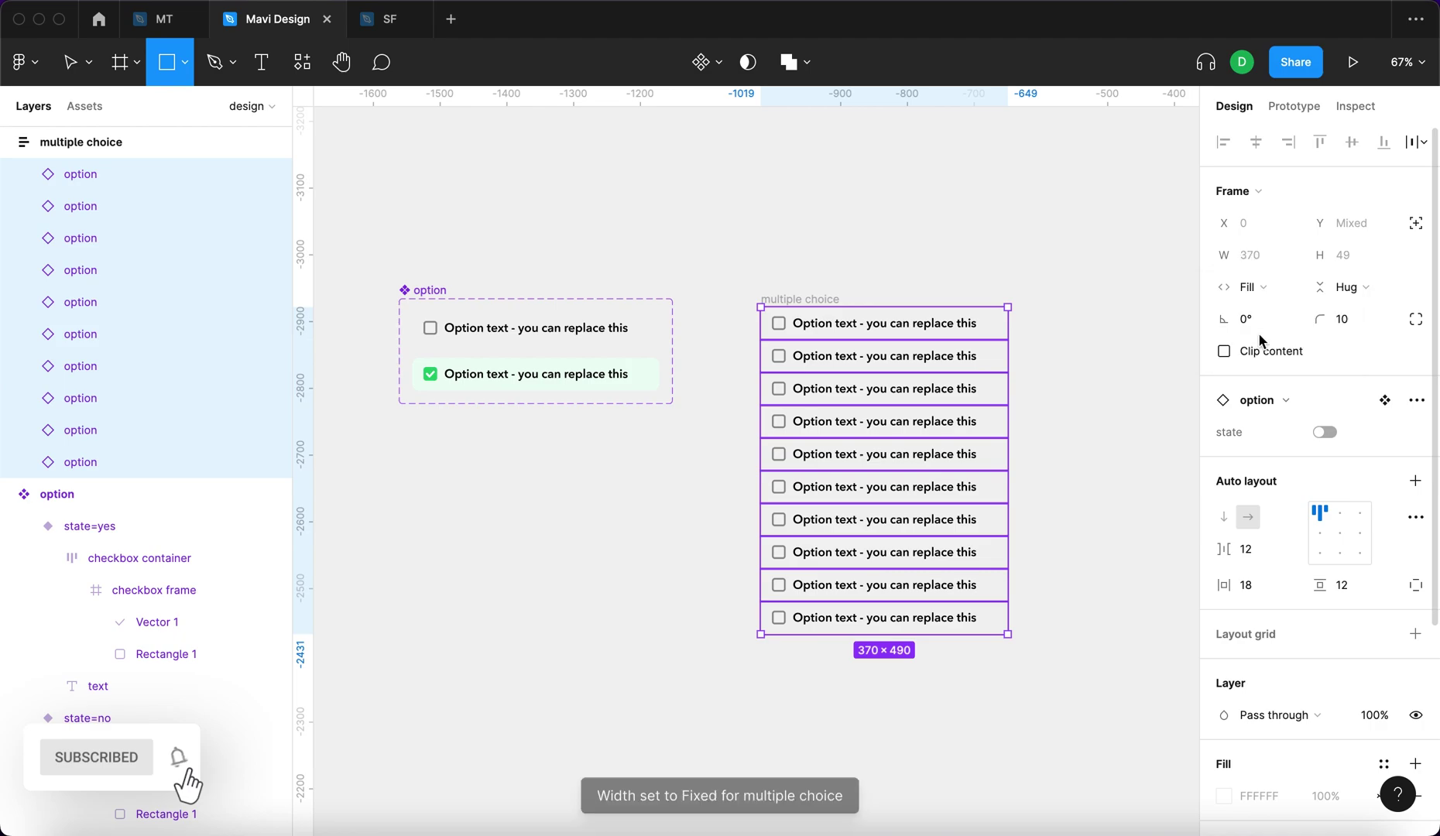
click(905, 234)
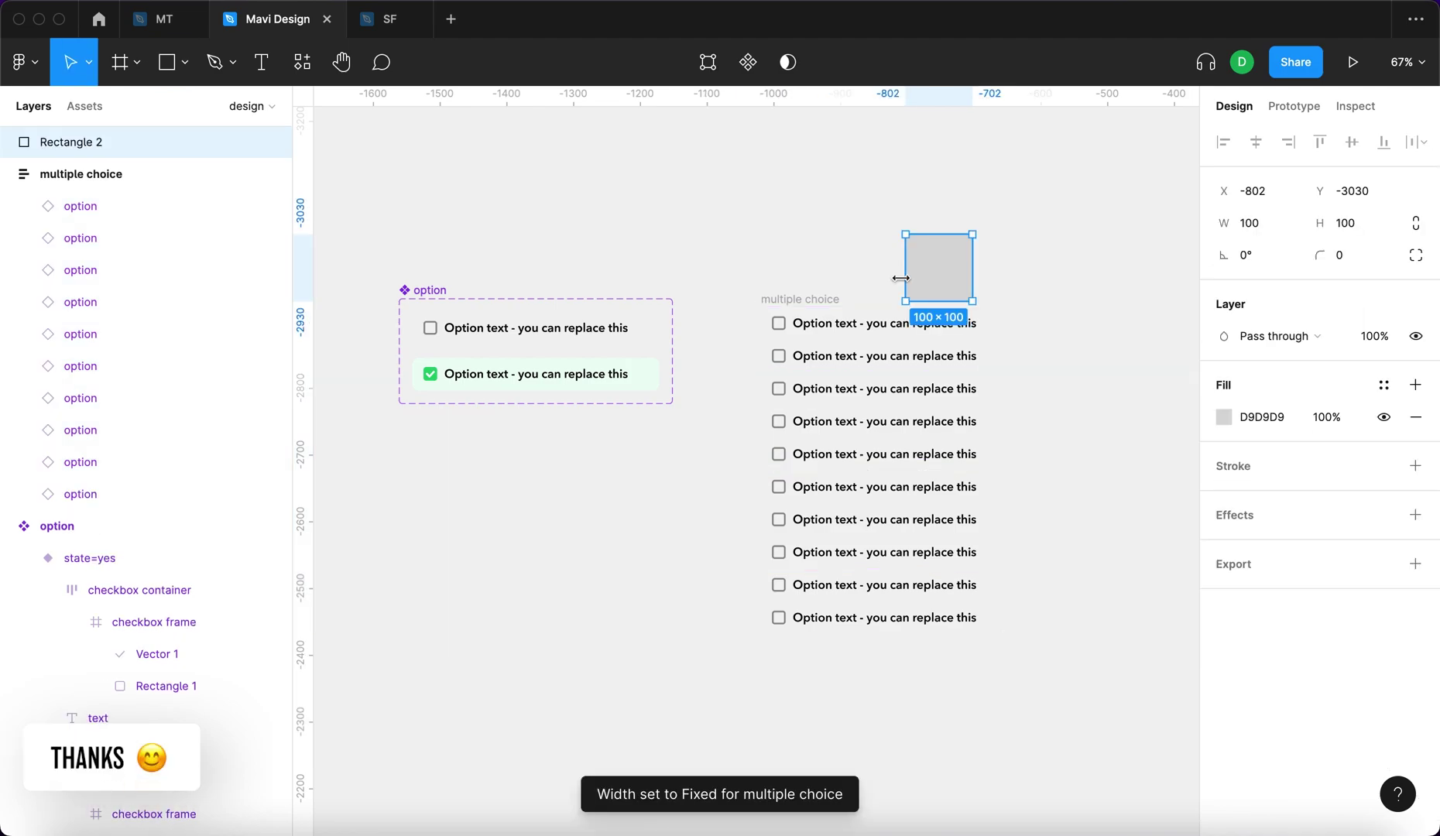
Delete the stray gray 100 × 100 rectangle above the "multiple choice" frame.
drag(929, 264, 1033, 231)
key(BackSpace)
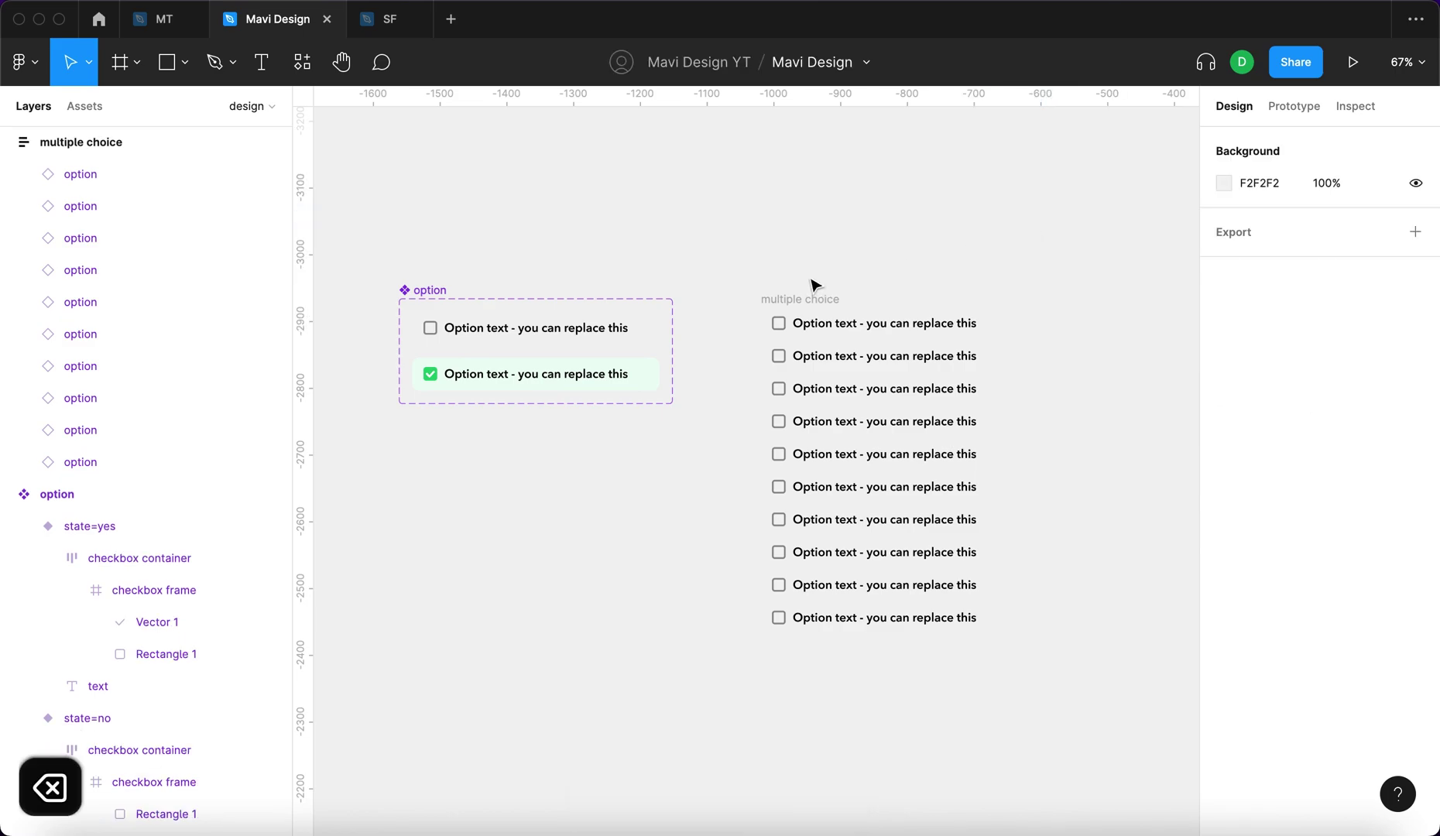
Narrow the "multiple choice" frame to about 231 px wide to test how the option text wraps.
click(813, 302)
drag(1006, 339, 919, 370)
click(559, 320)
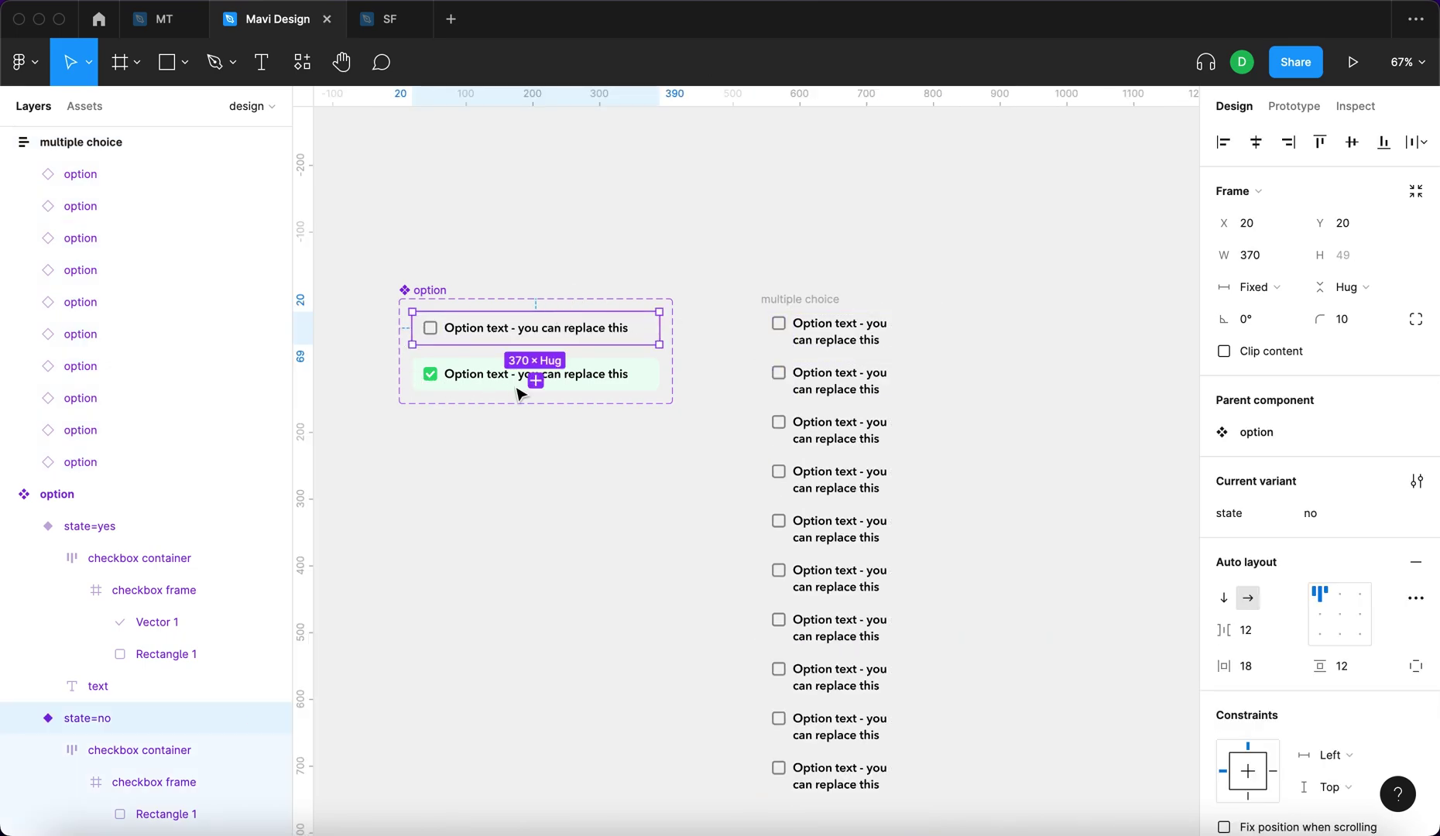
drag(645, 332, 579, 334)
key(super+z)
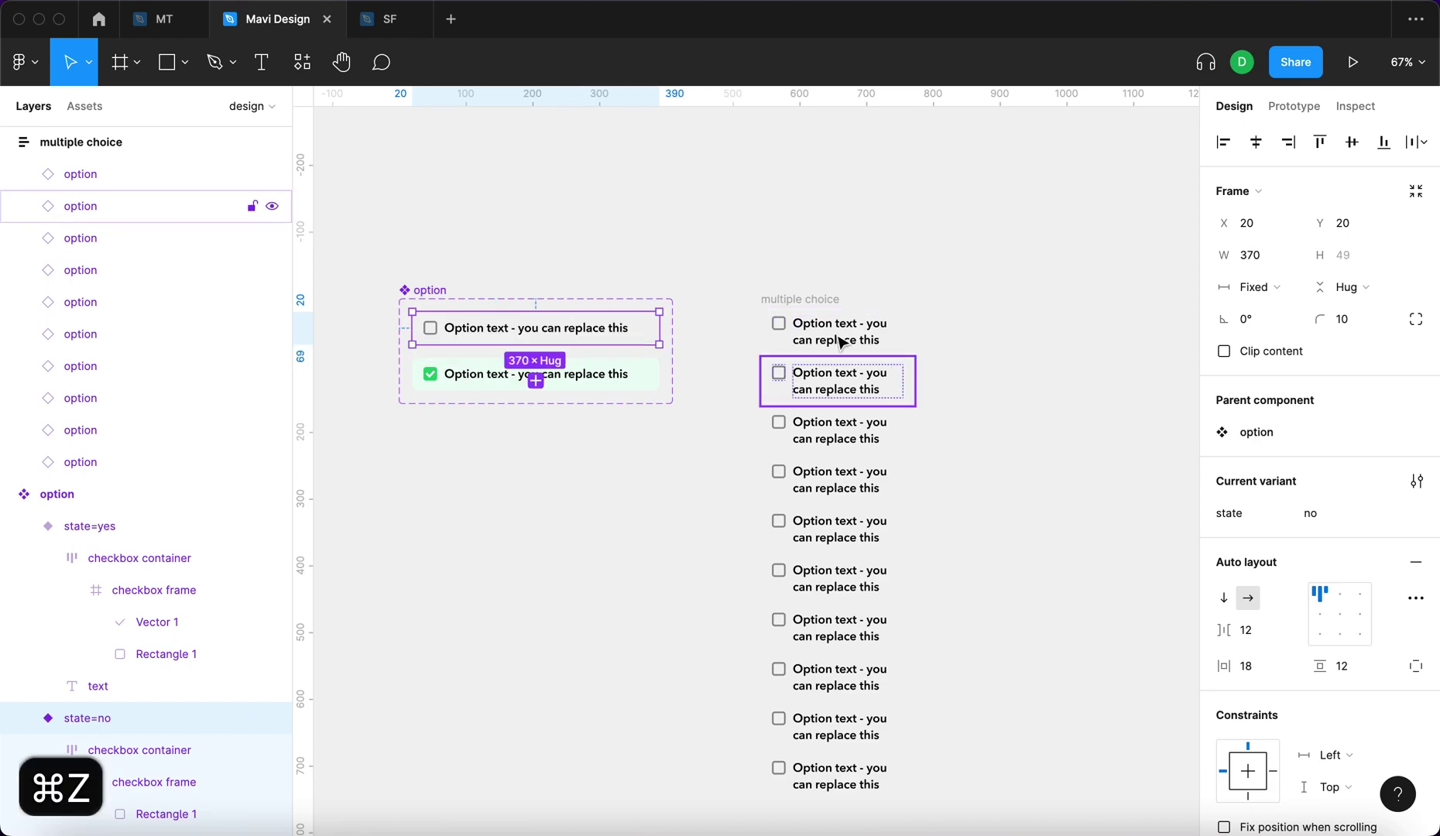
click(819, 312)
drag(915, 340, 945, 341)
key(super+z)
click(897, 338)
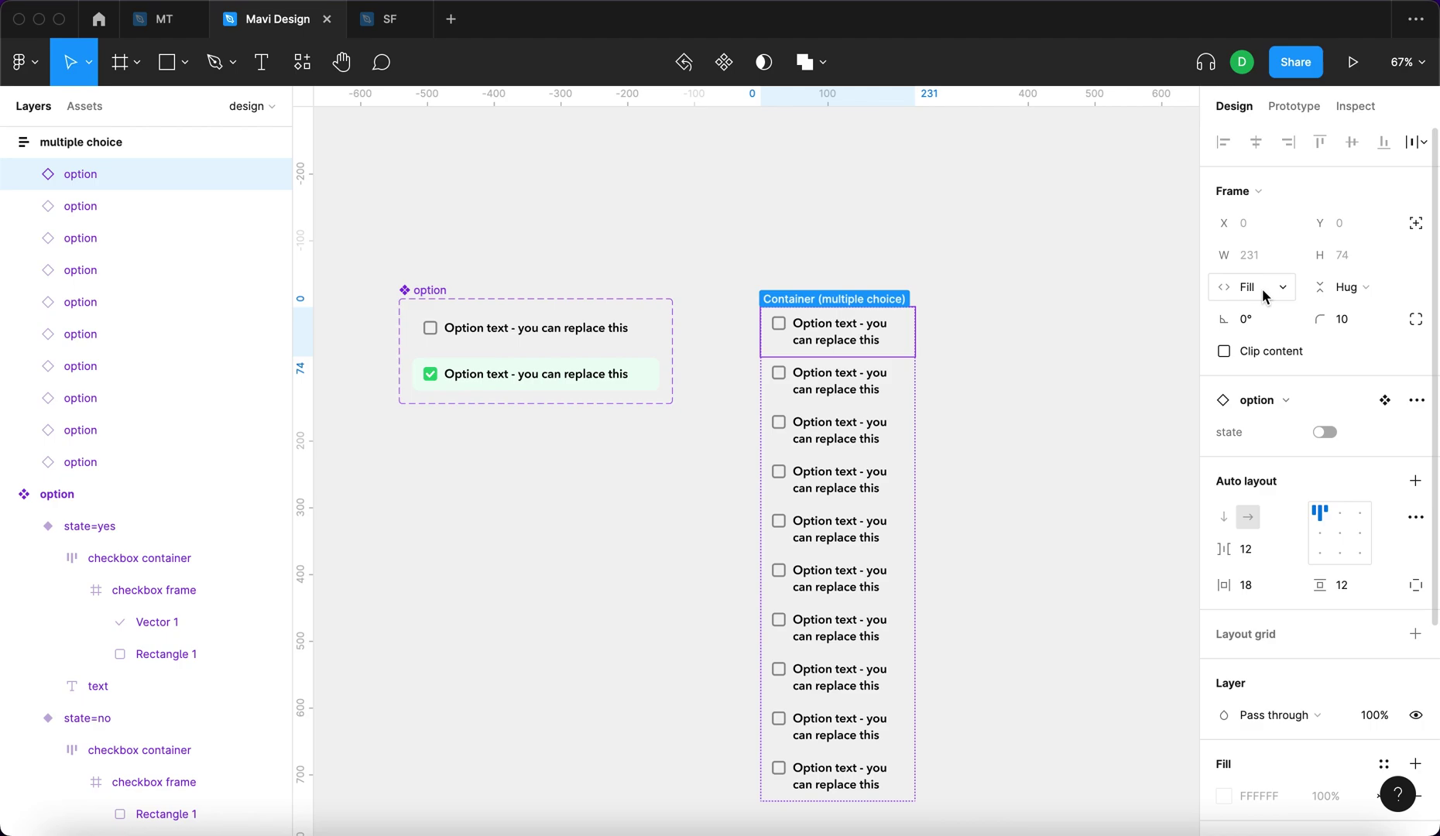
Widen the "multiple choice" frame to about 399 px so each option's text fits on one line.
click(784, 287)
click(784, 298)
drag(911, 335, 938, 369)
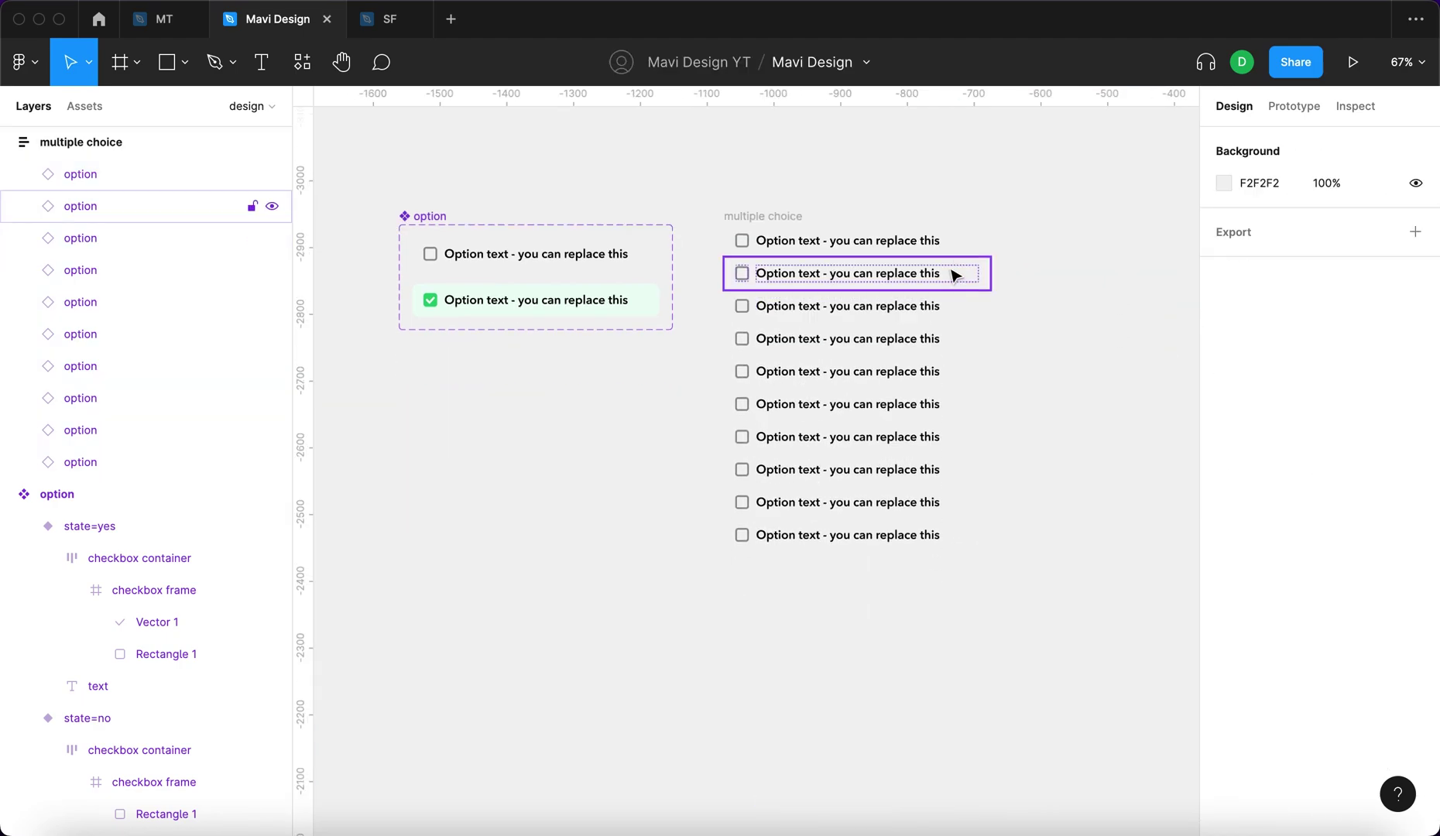
click(947, 249)
scroll(1084, 348, right, 3)
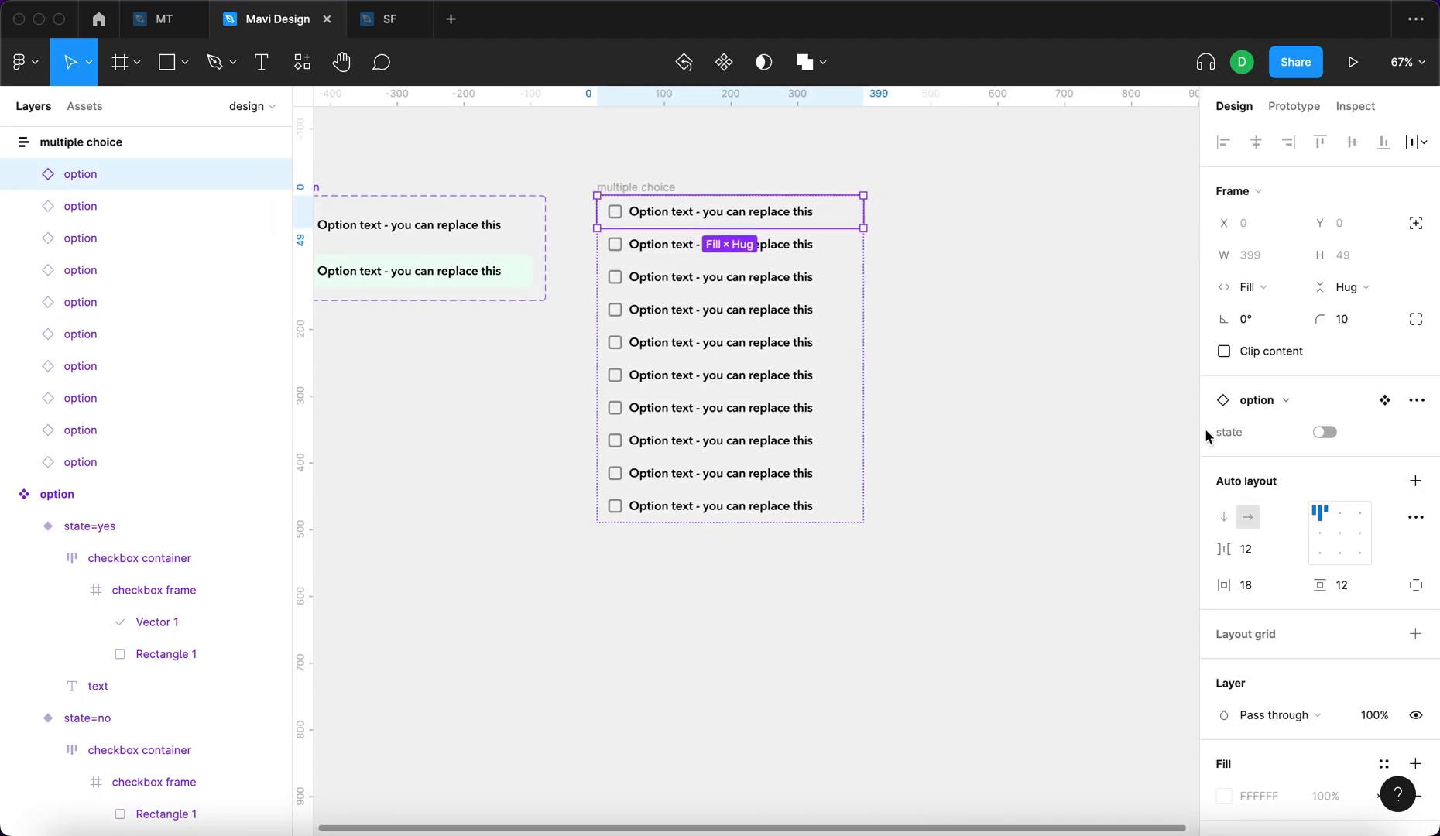
Convert the "multiple choice" frame into a component.
click(659, 178)
click(657, 189)
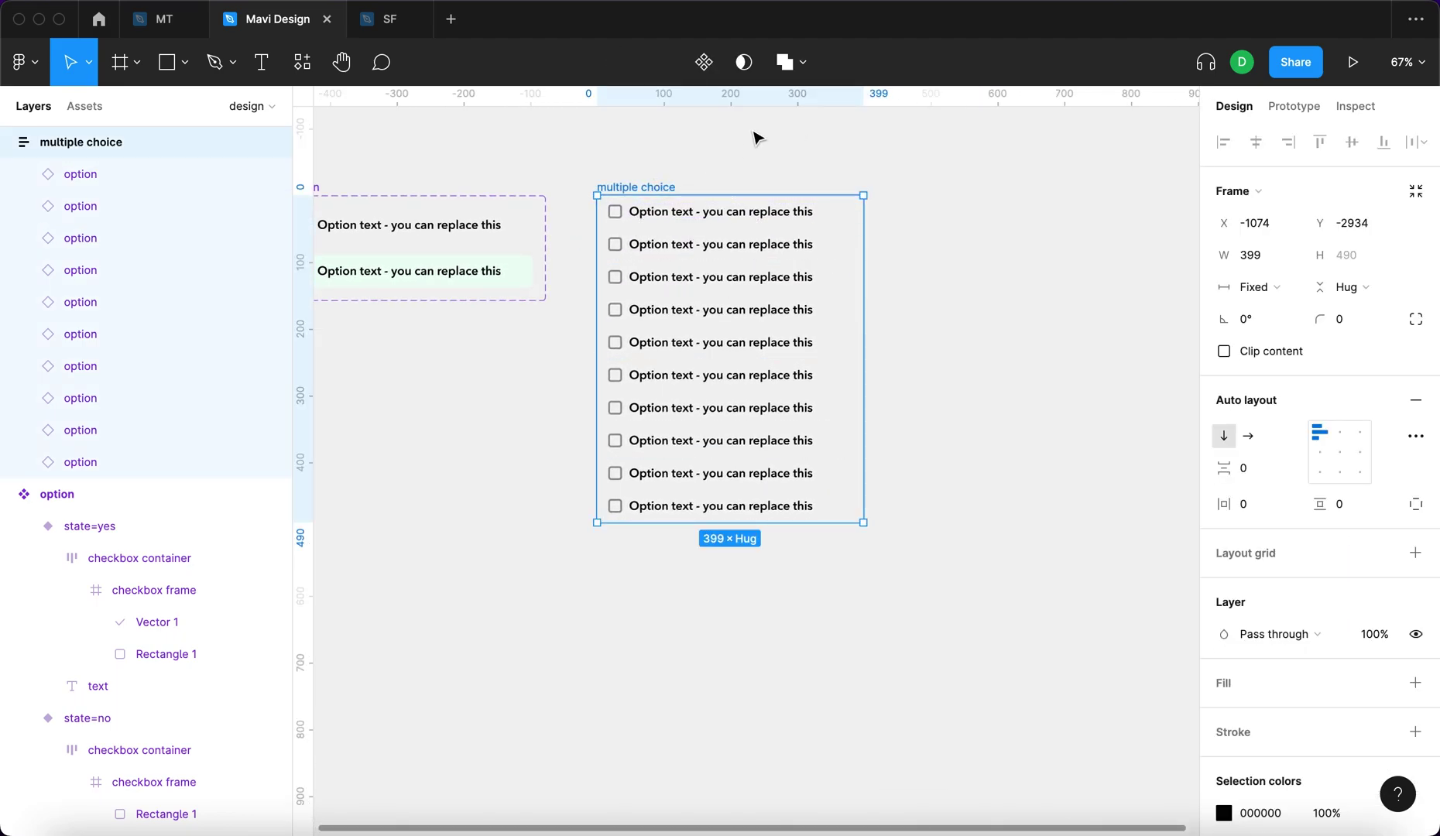
click(711, 75)
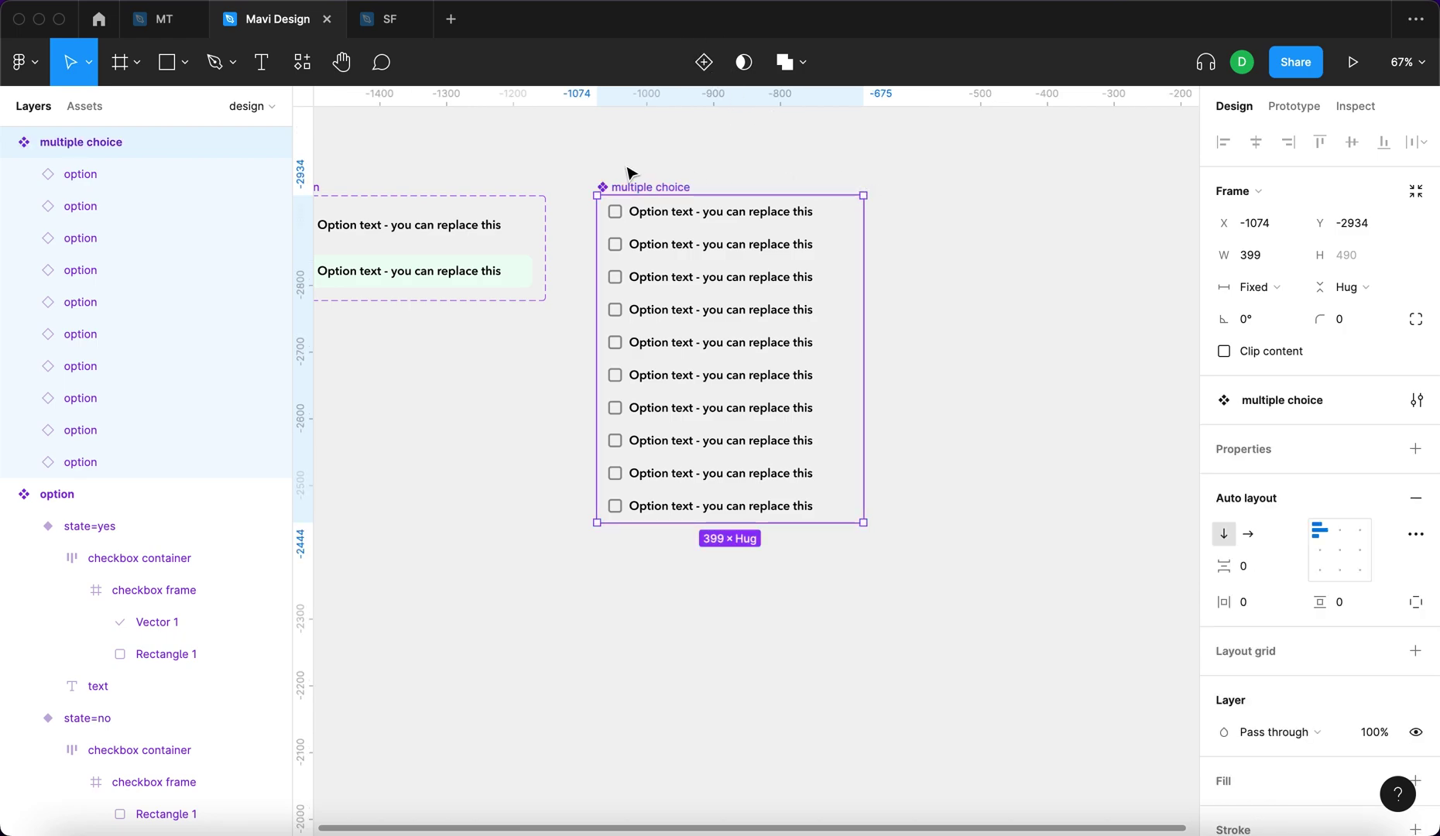
Create a boolean layer visibility property named "1" with value True for the first option.
click(633, 227)
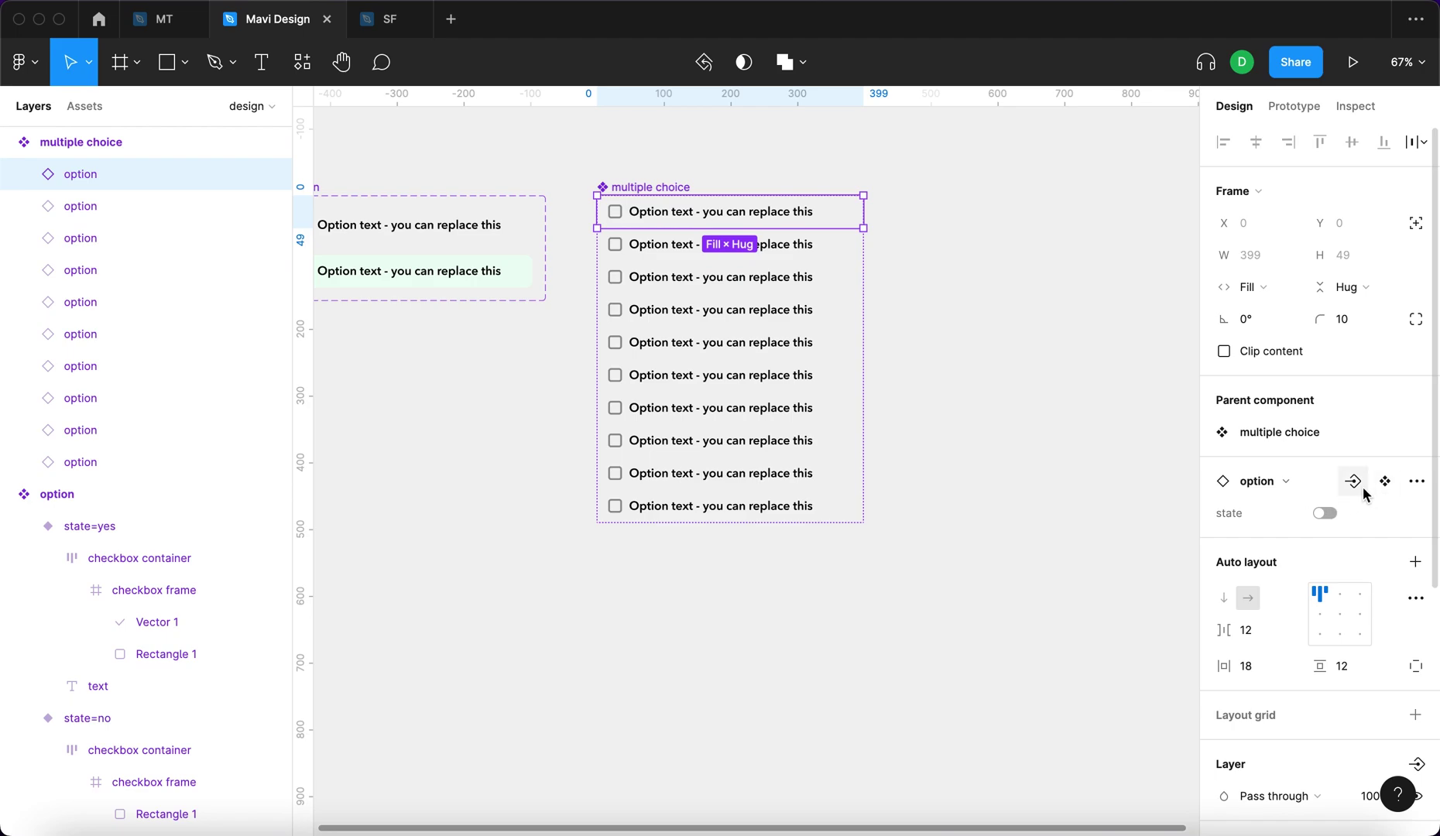
scroll(1366, 502, down, 5)
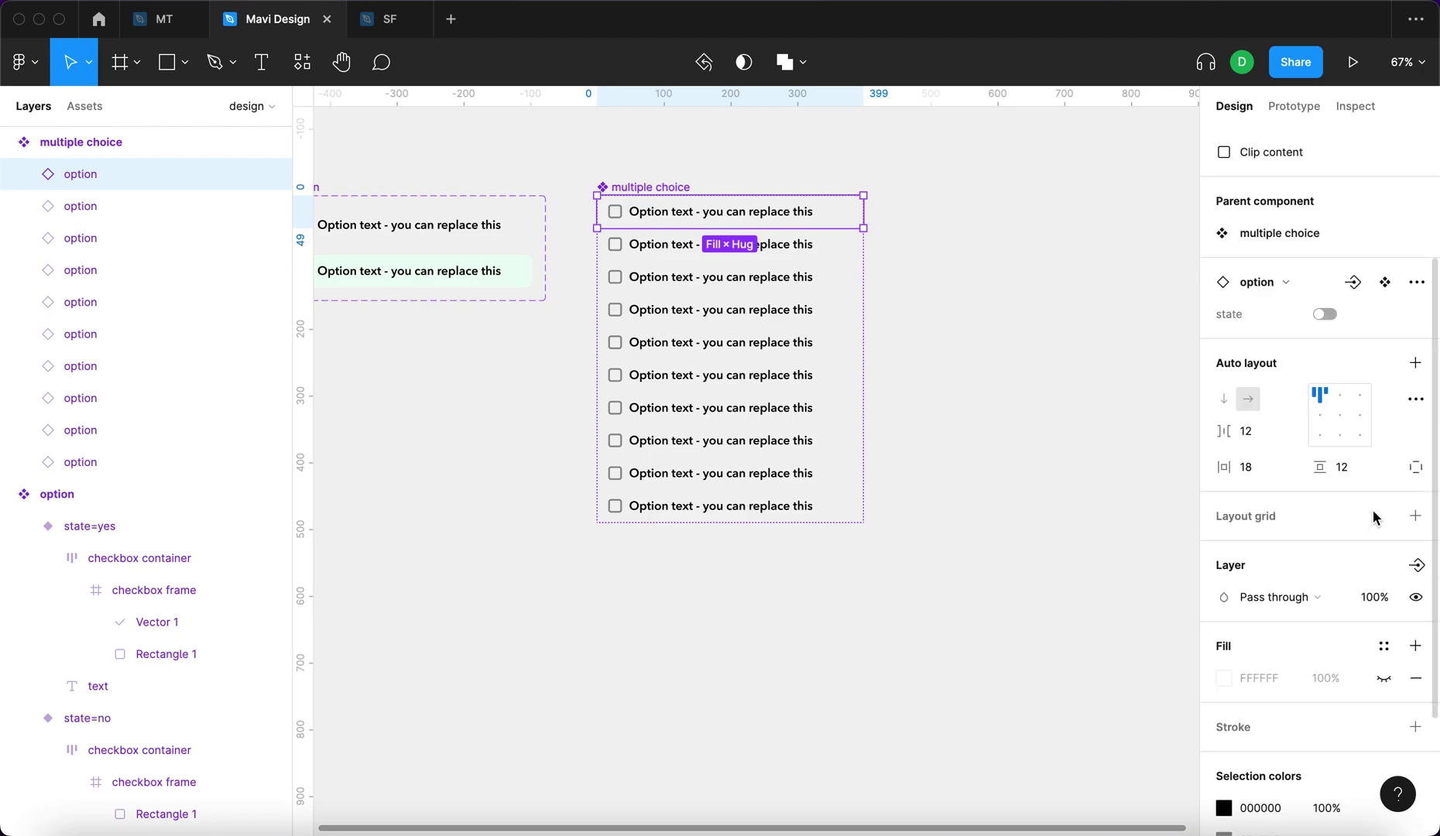
click(1417, 569)
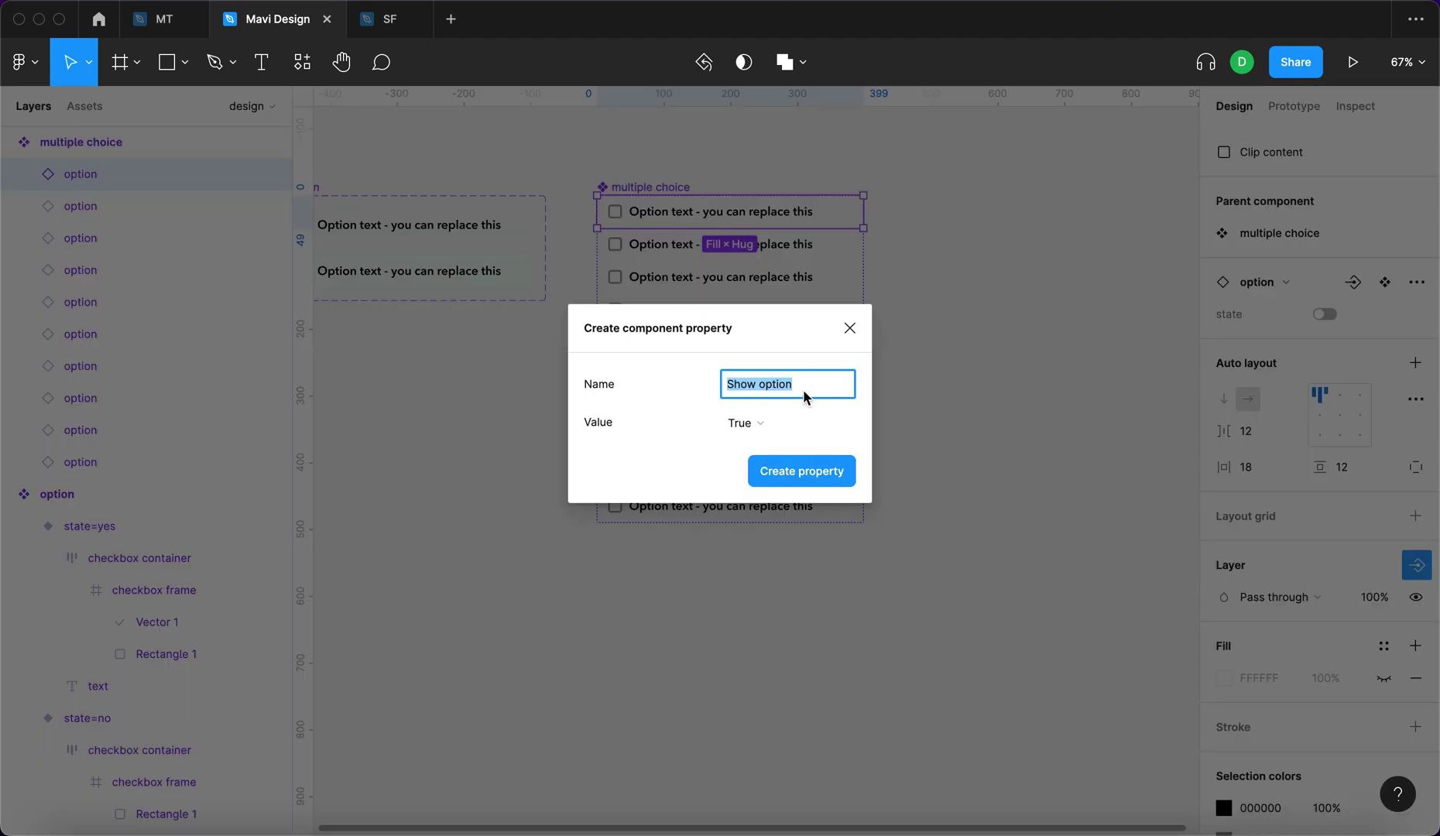
text(1)
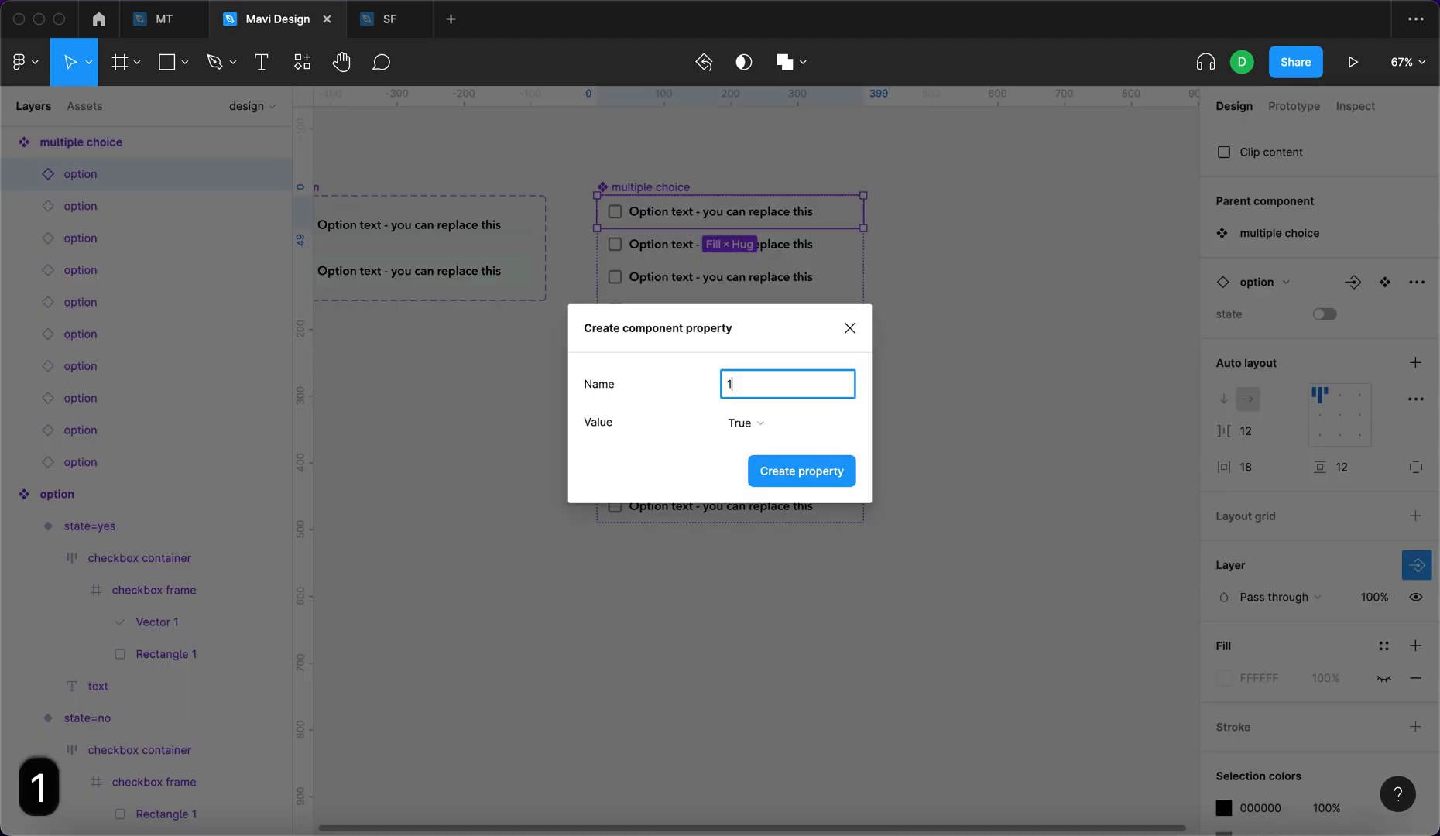
key(Return)
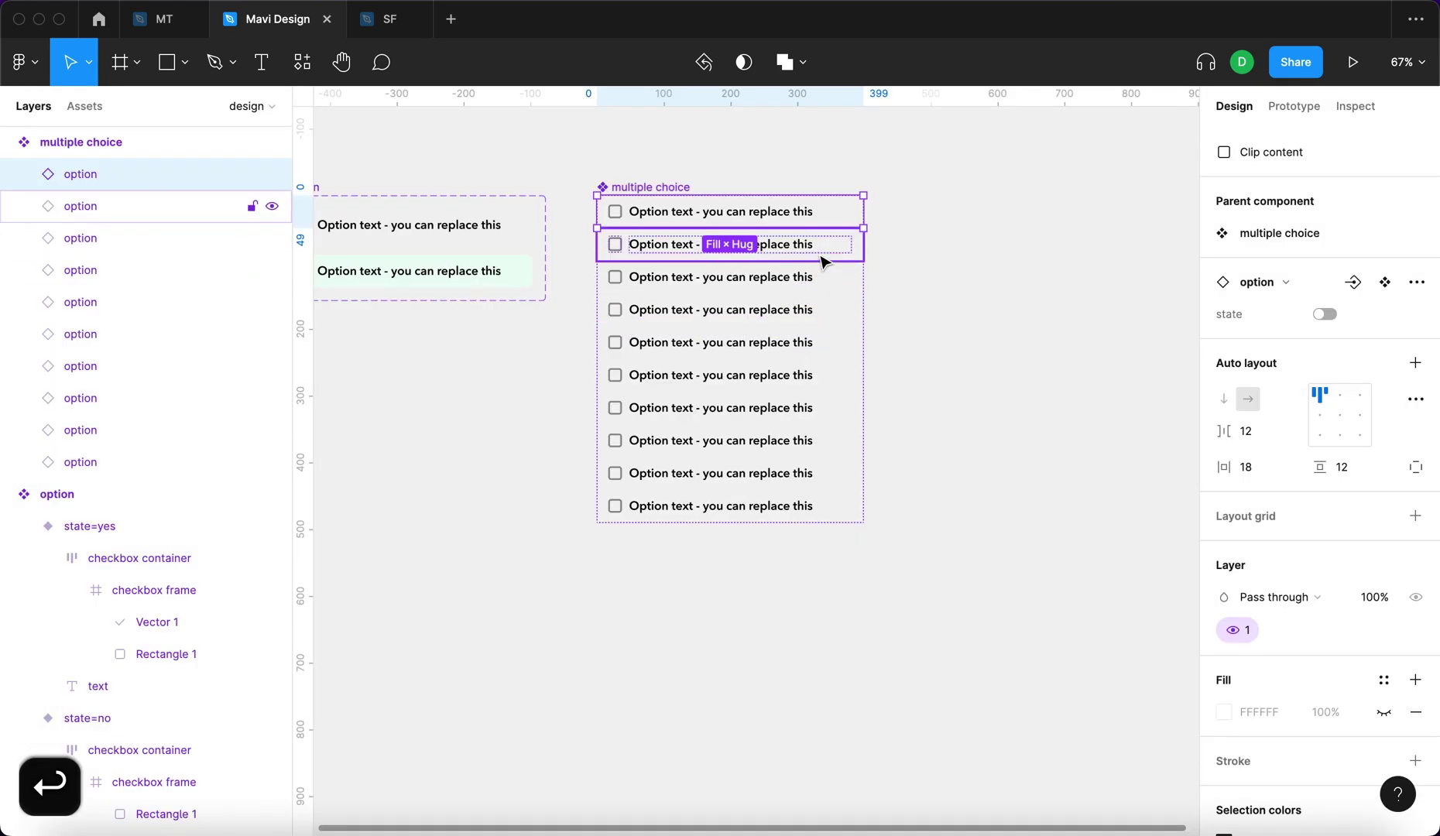
Create a boolean layer visibility property named "2" with value True for the second option.
click(821, 252)
click(1417, 565)
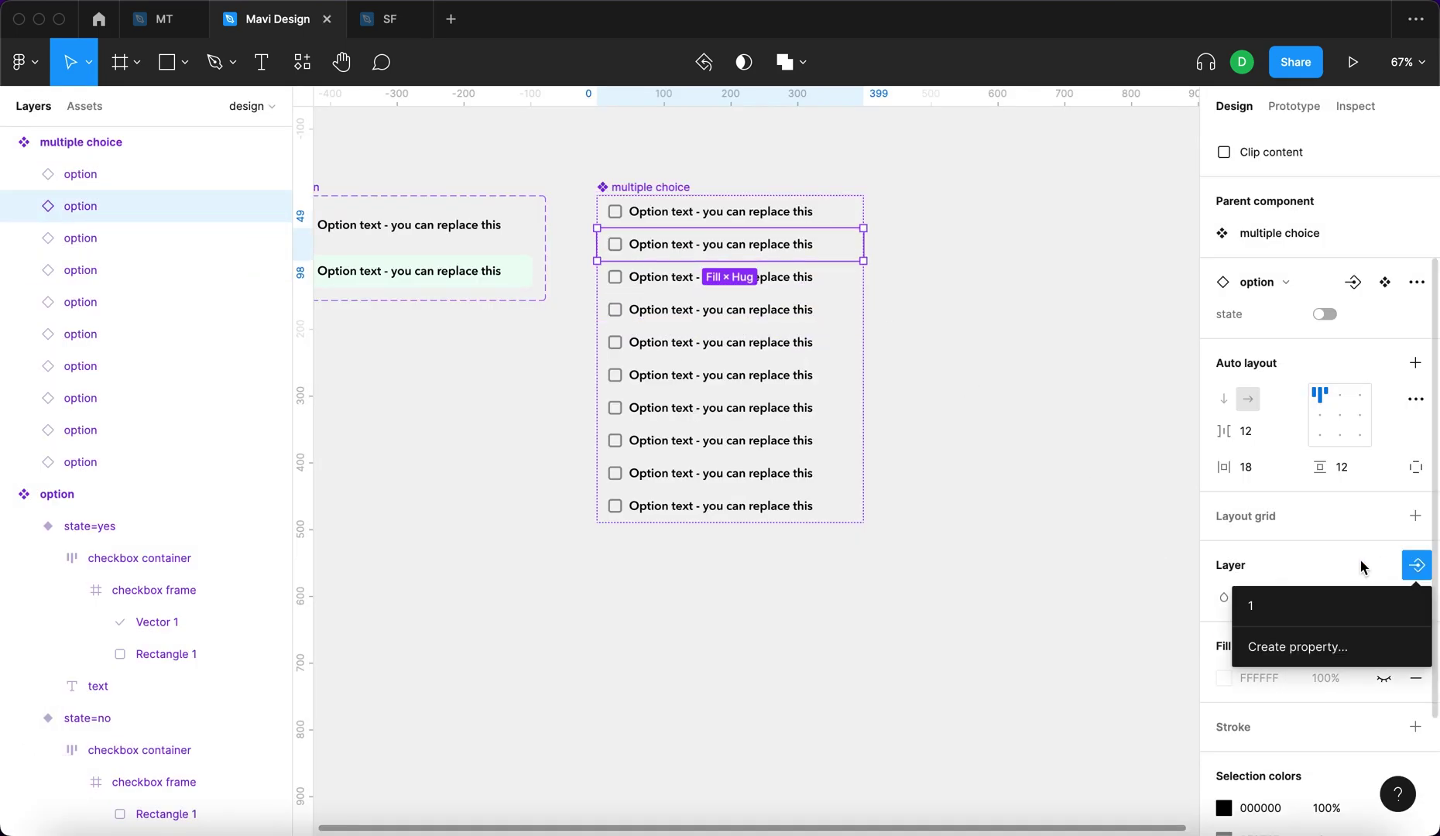
click(1282, 642)
text(2)
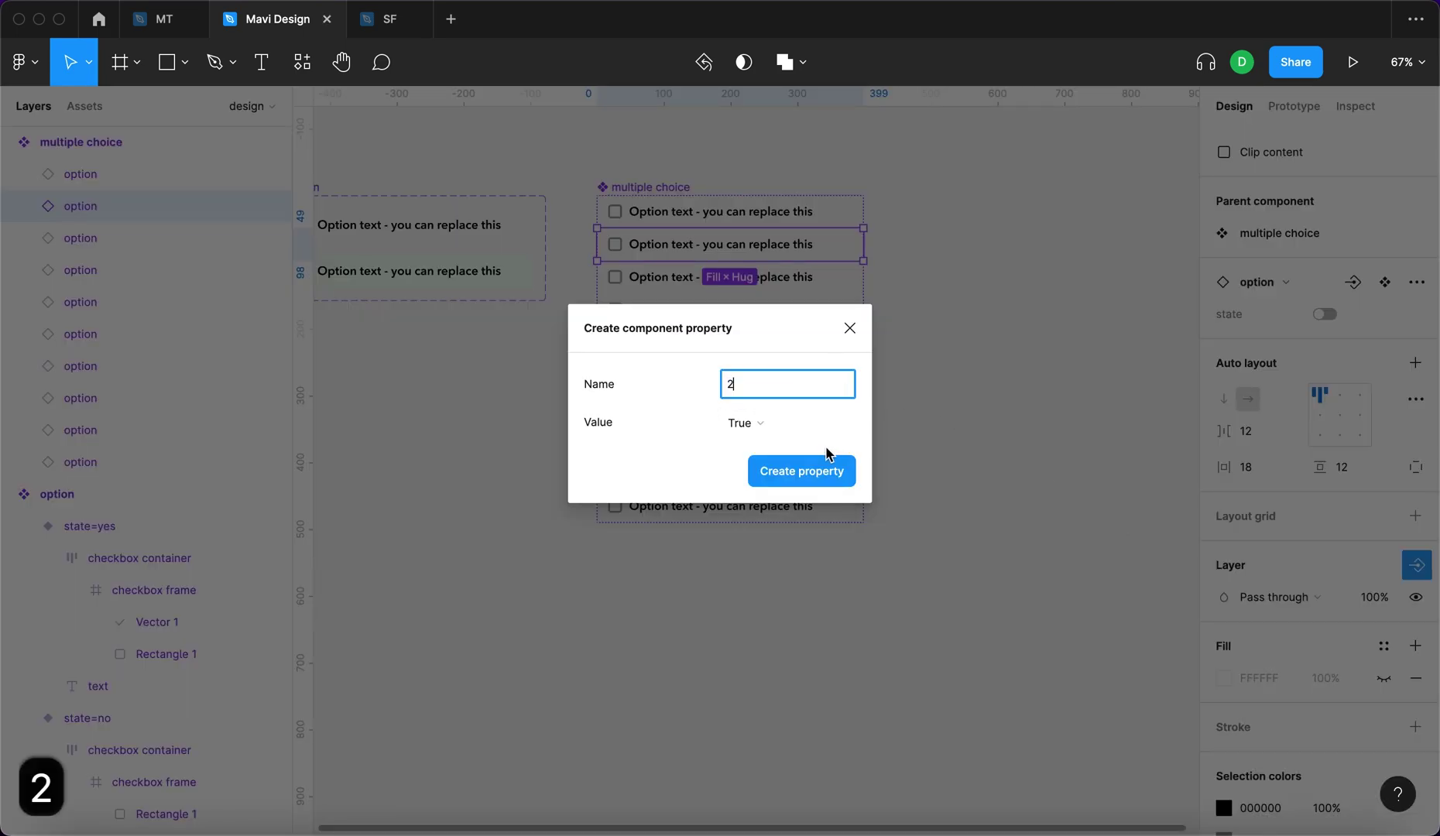
key(Return)
Create a boolean layer visibility property named "3" with value True for the third option.
click(822, 277)
click(1417, 565)
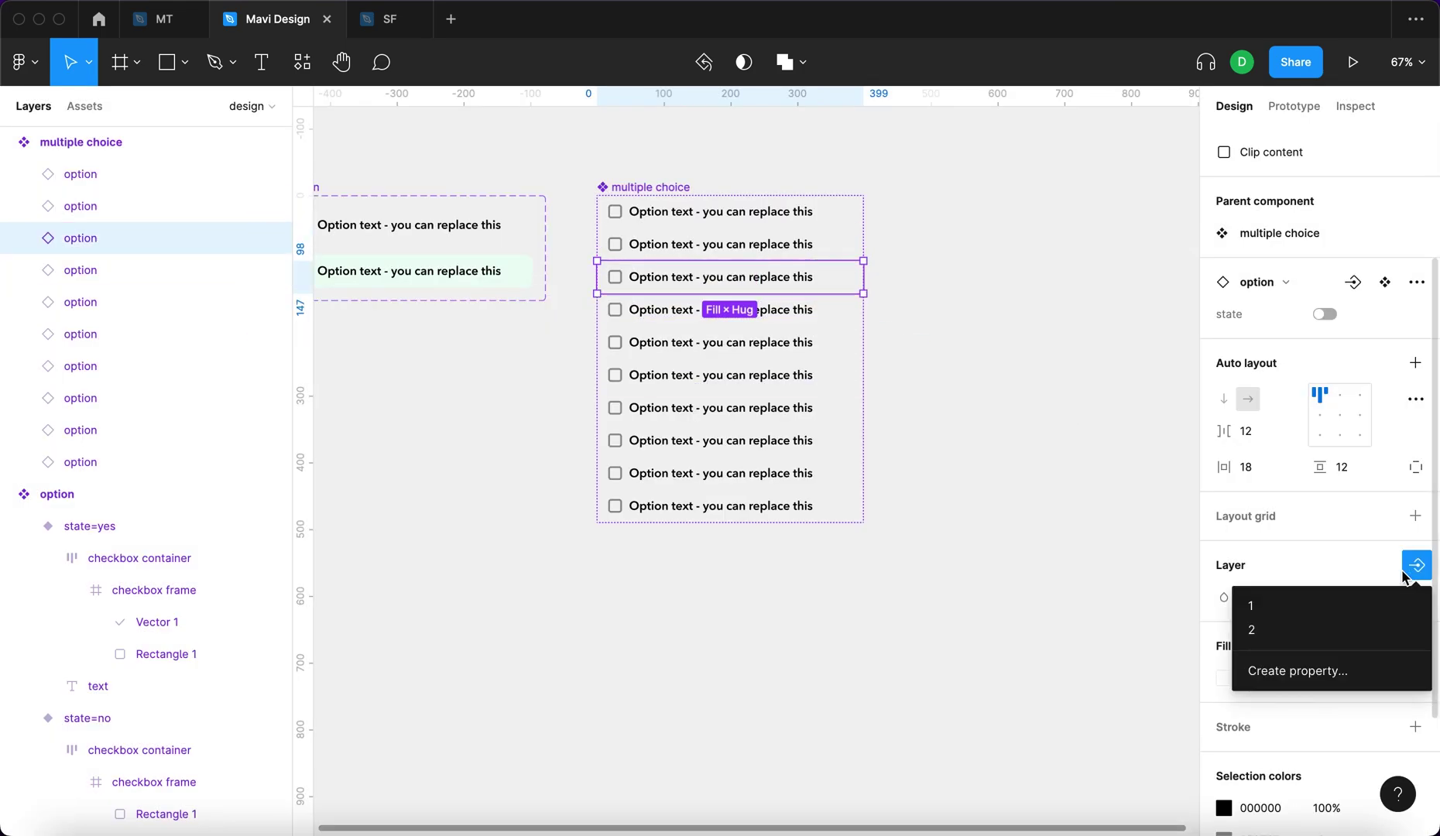
click(1343, 670)
text(3)
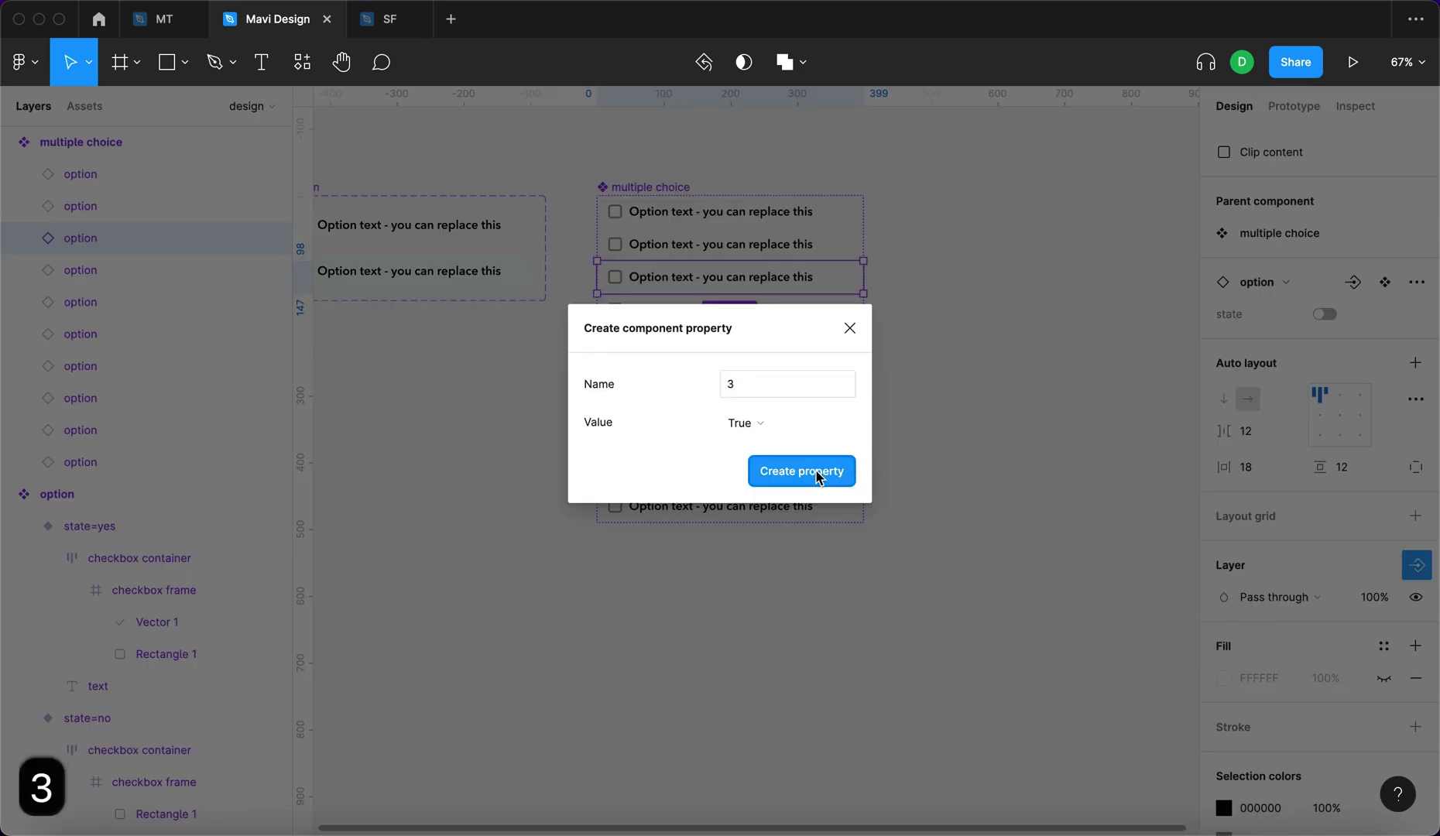
click(819, 478)
Create separate boolean layer visibility properties named "4" through "10" for the remaining seven options in order.
click(823, 319)
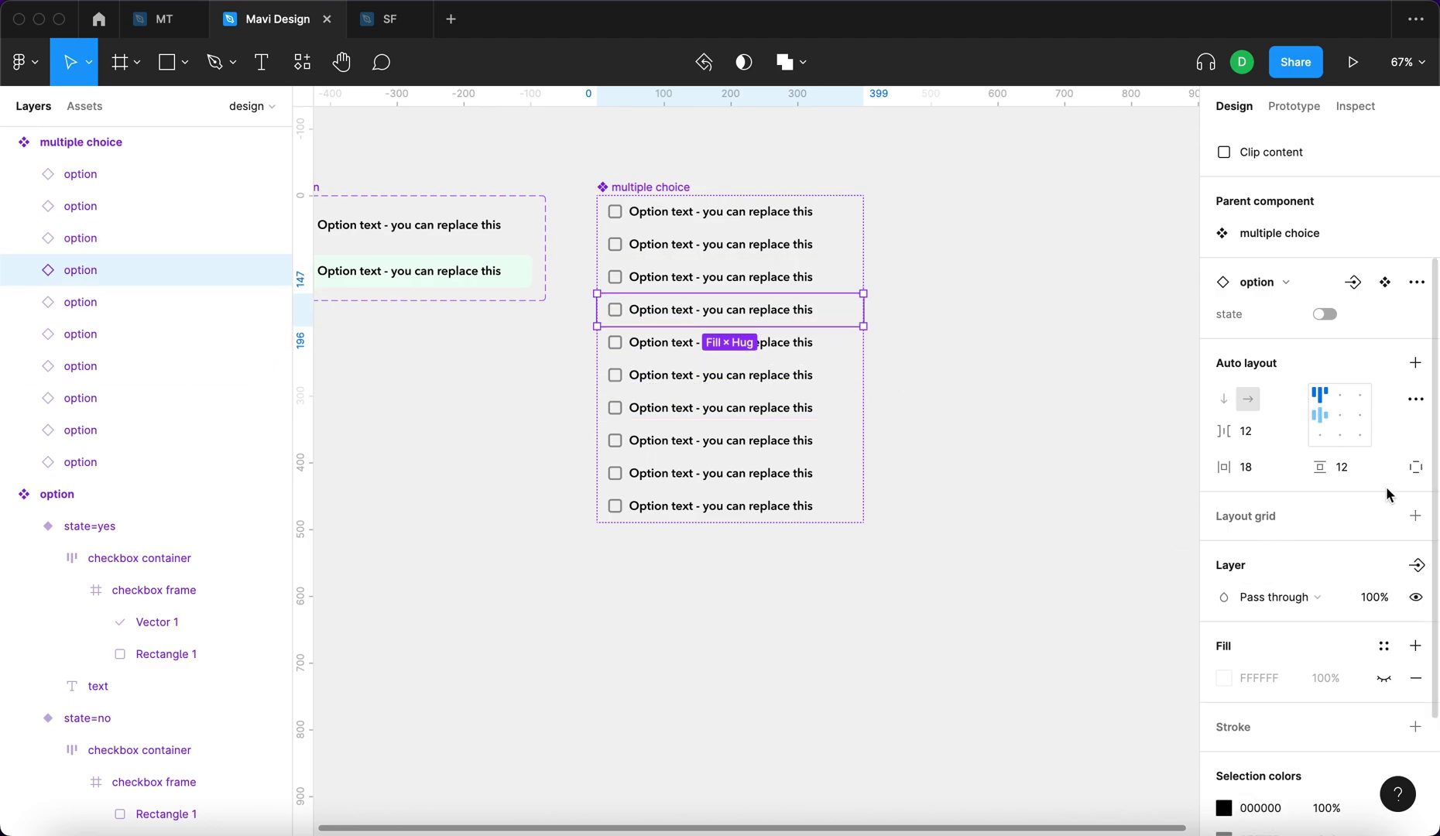
click(1418, 568)
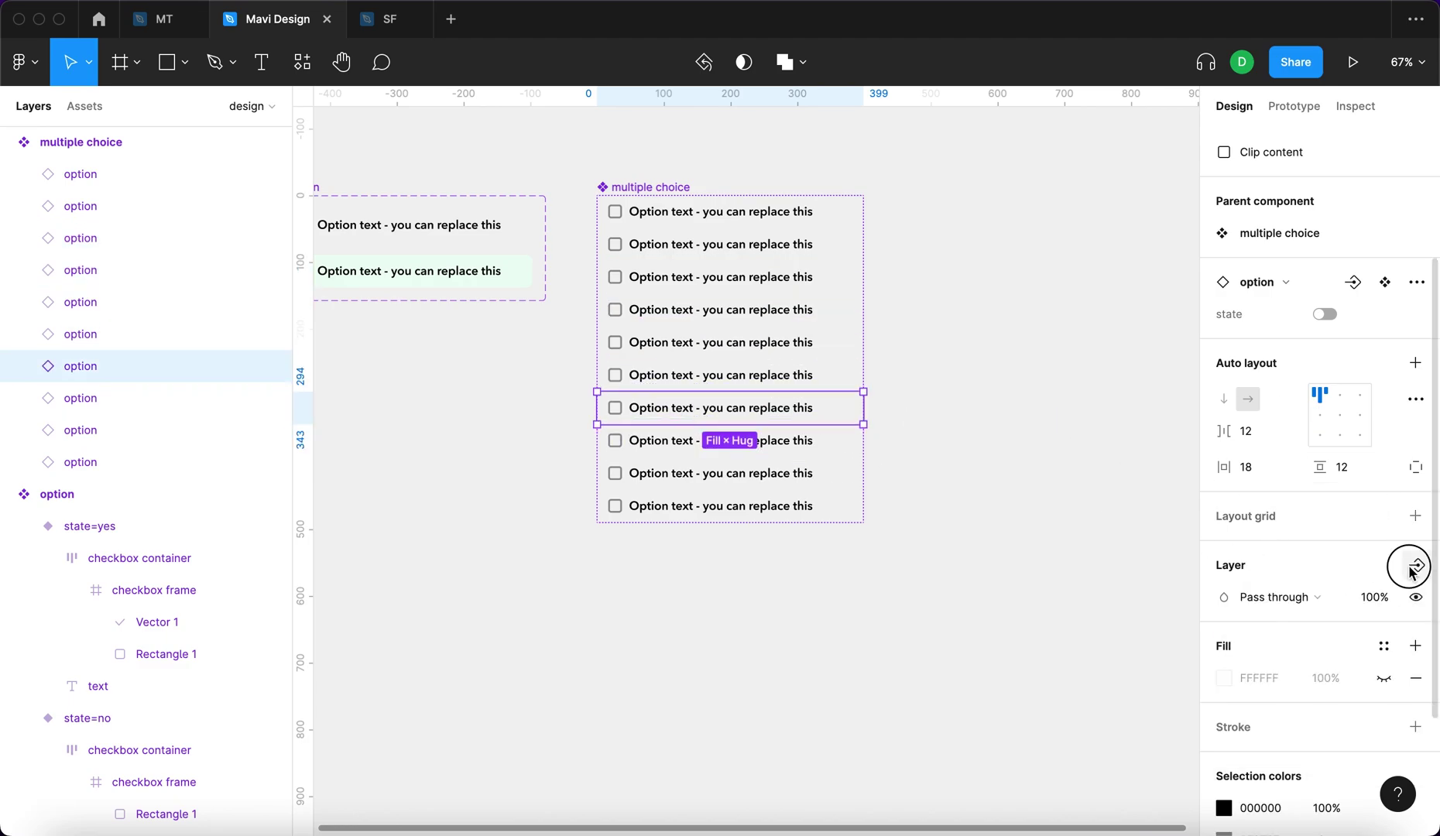
click(1407, 566)
click(1293, 692)
text(7)
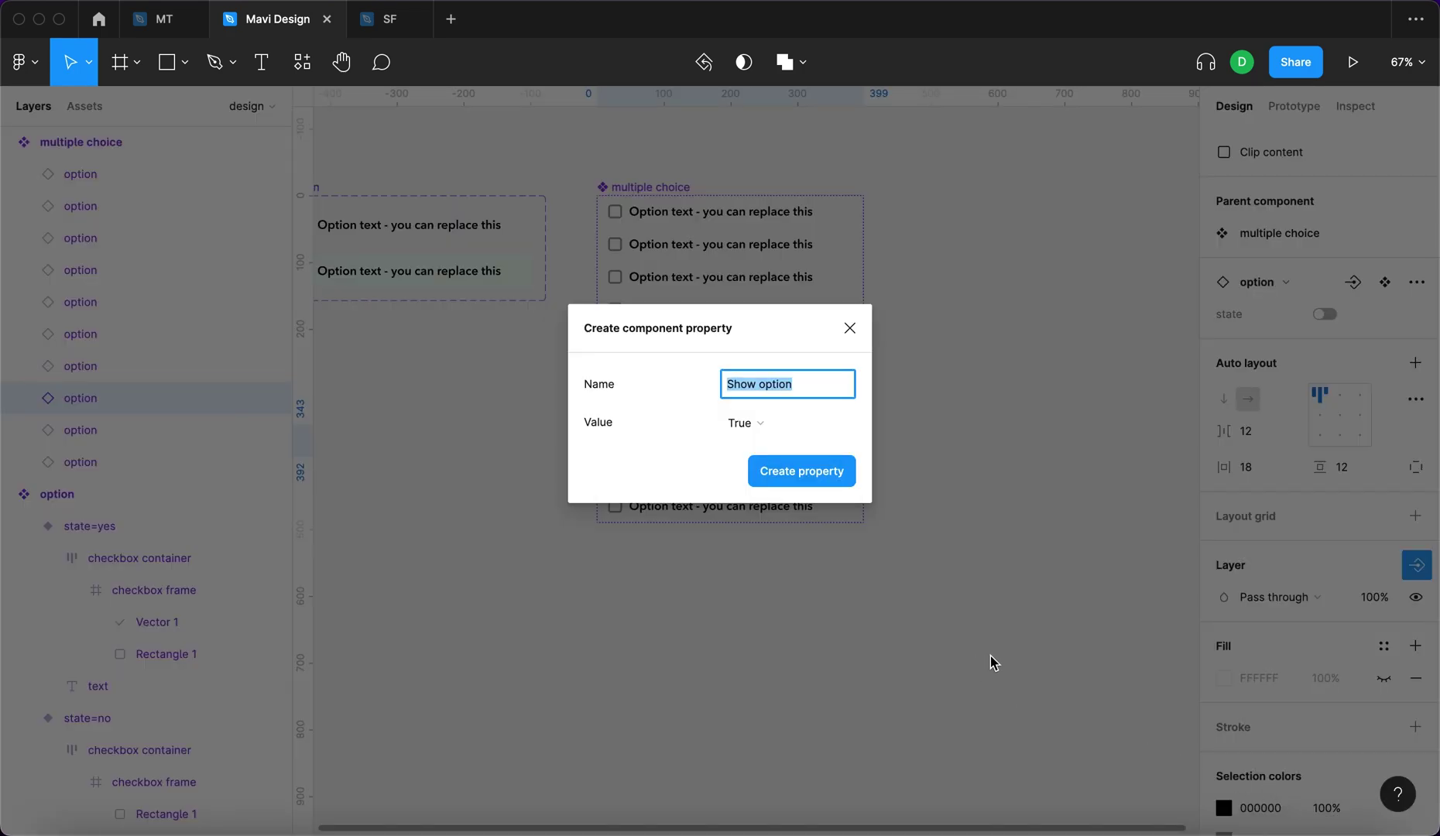
text(8)
click(813, 468)
click(820, 472)
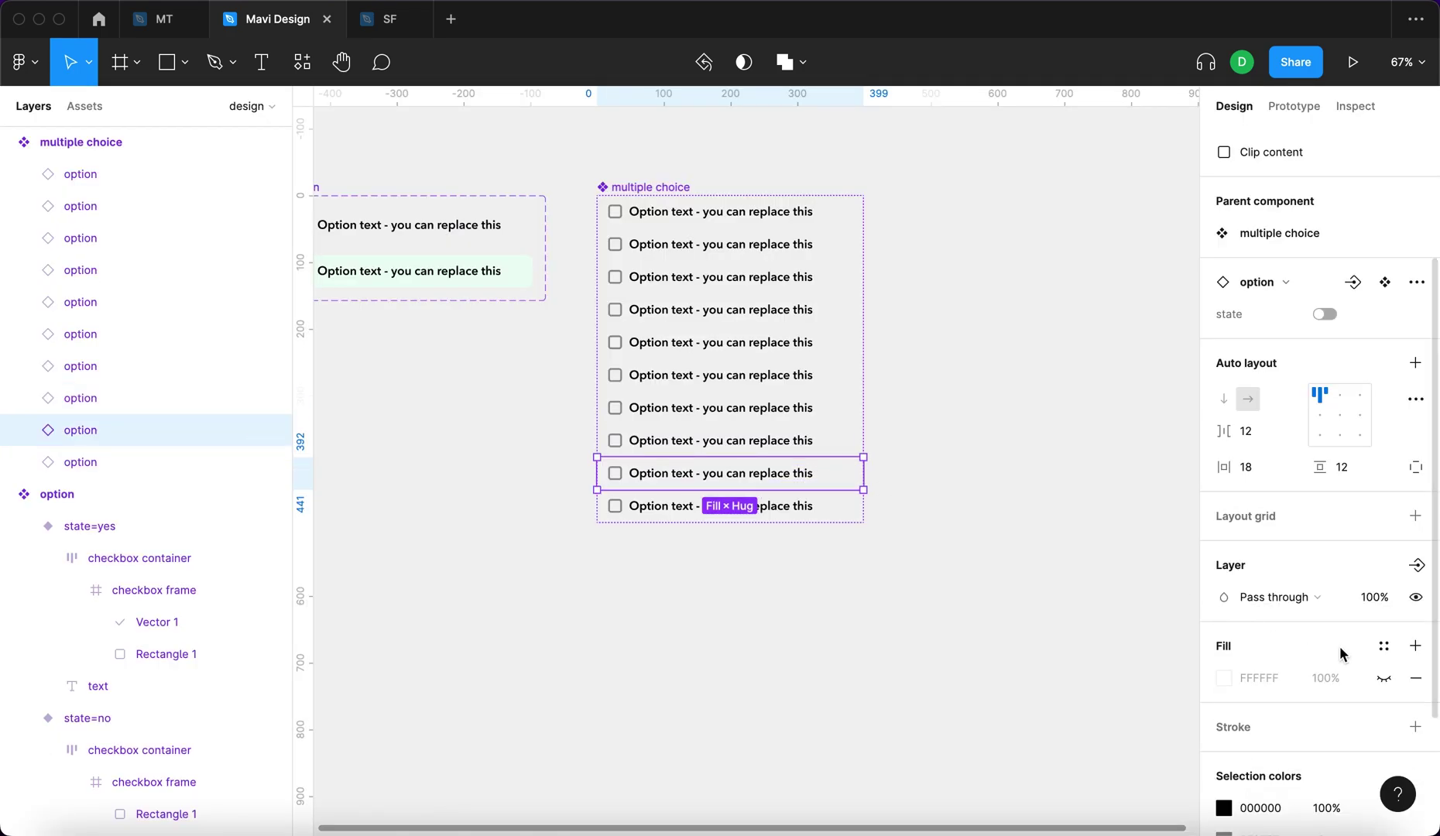
click(1419, 573)
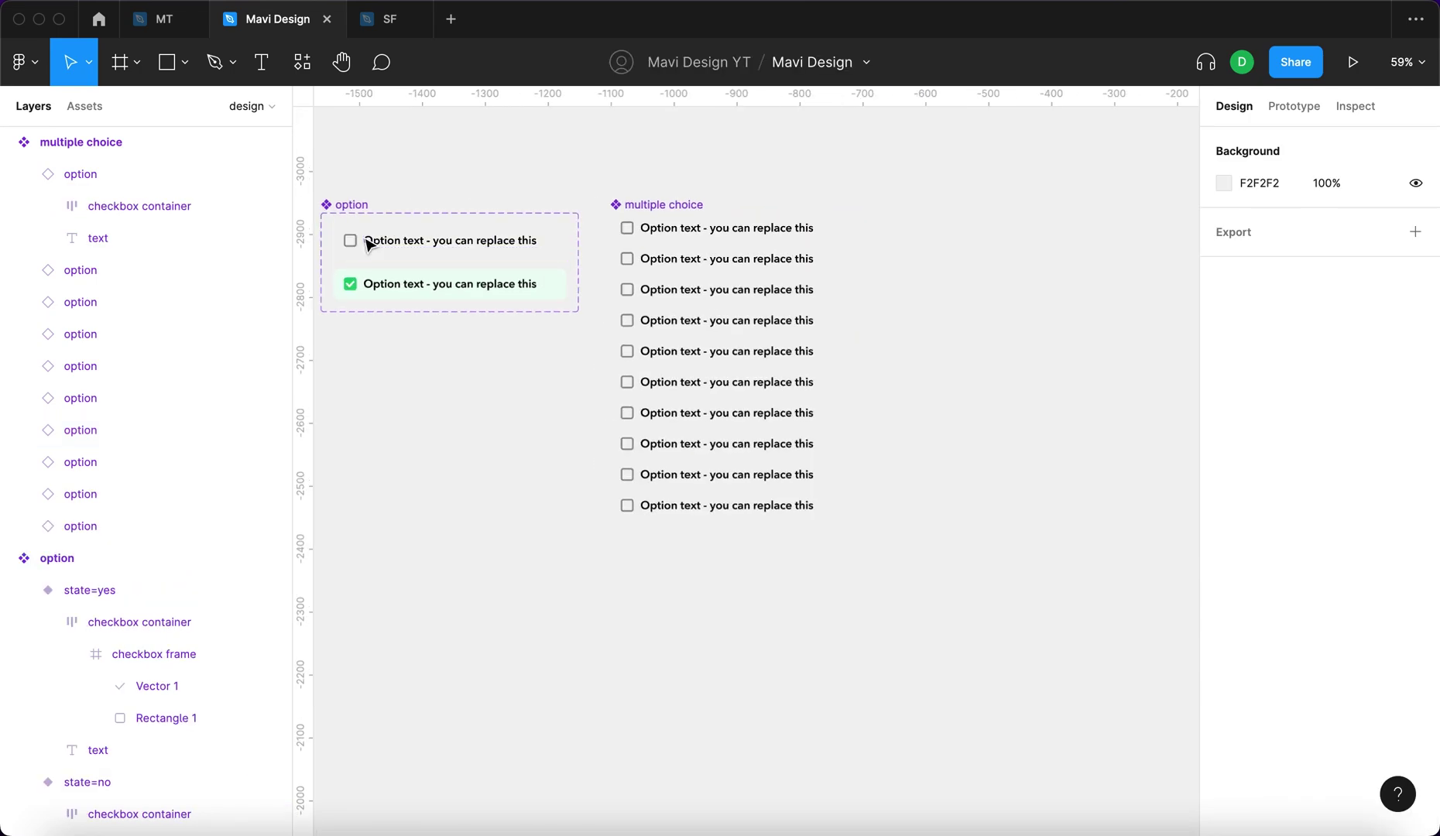
Connect the "no" variant to the "yes" variant with an On click, Change to interaction using Instant animation.
scroll(367, 245, up, 5)
drag(393, 243, 579, 294)
click(654, 309)
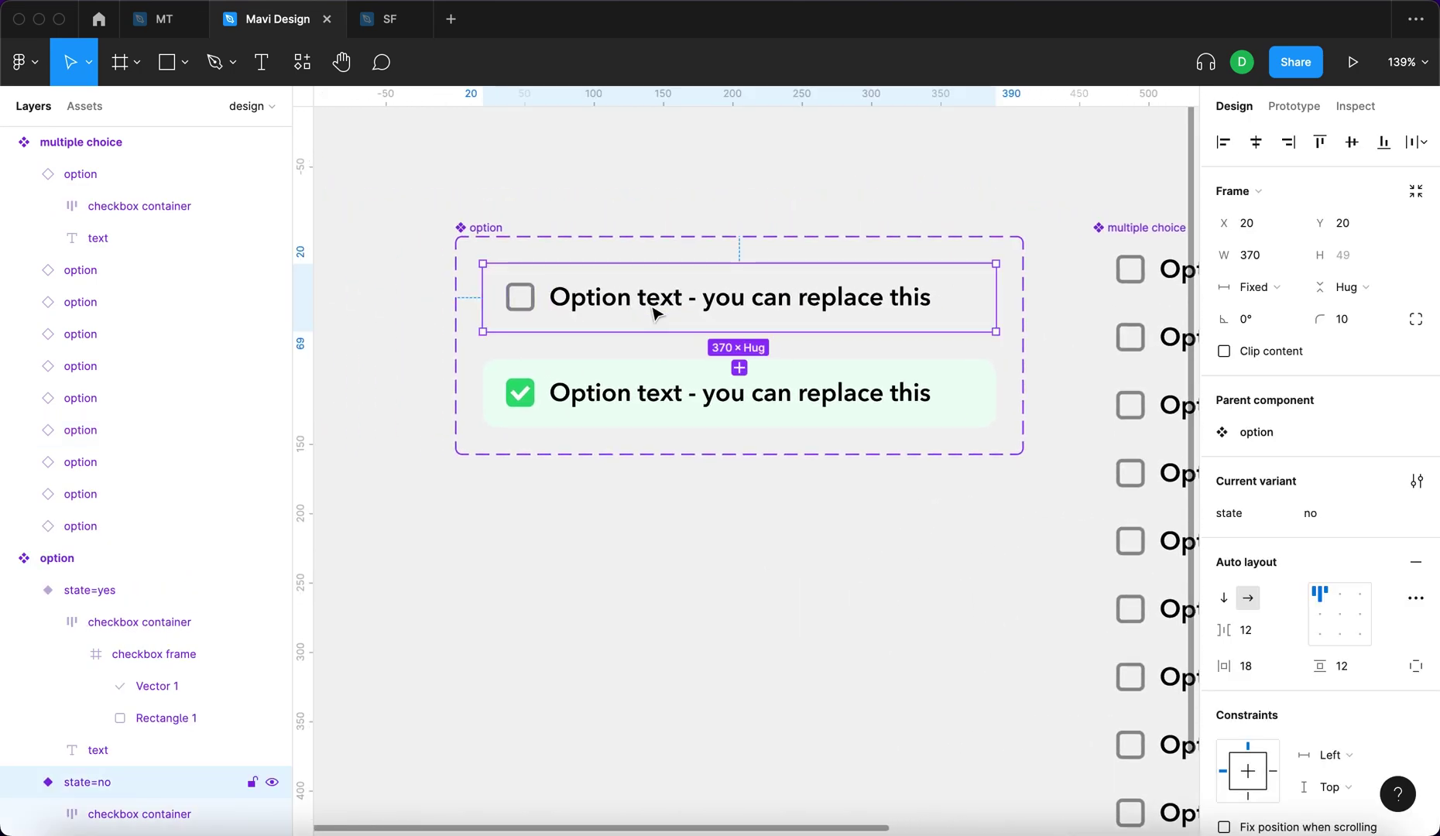
click(1315, 109)
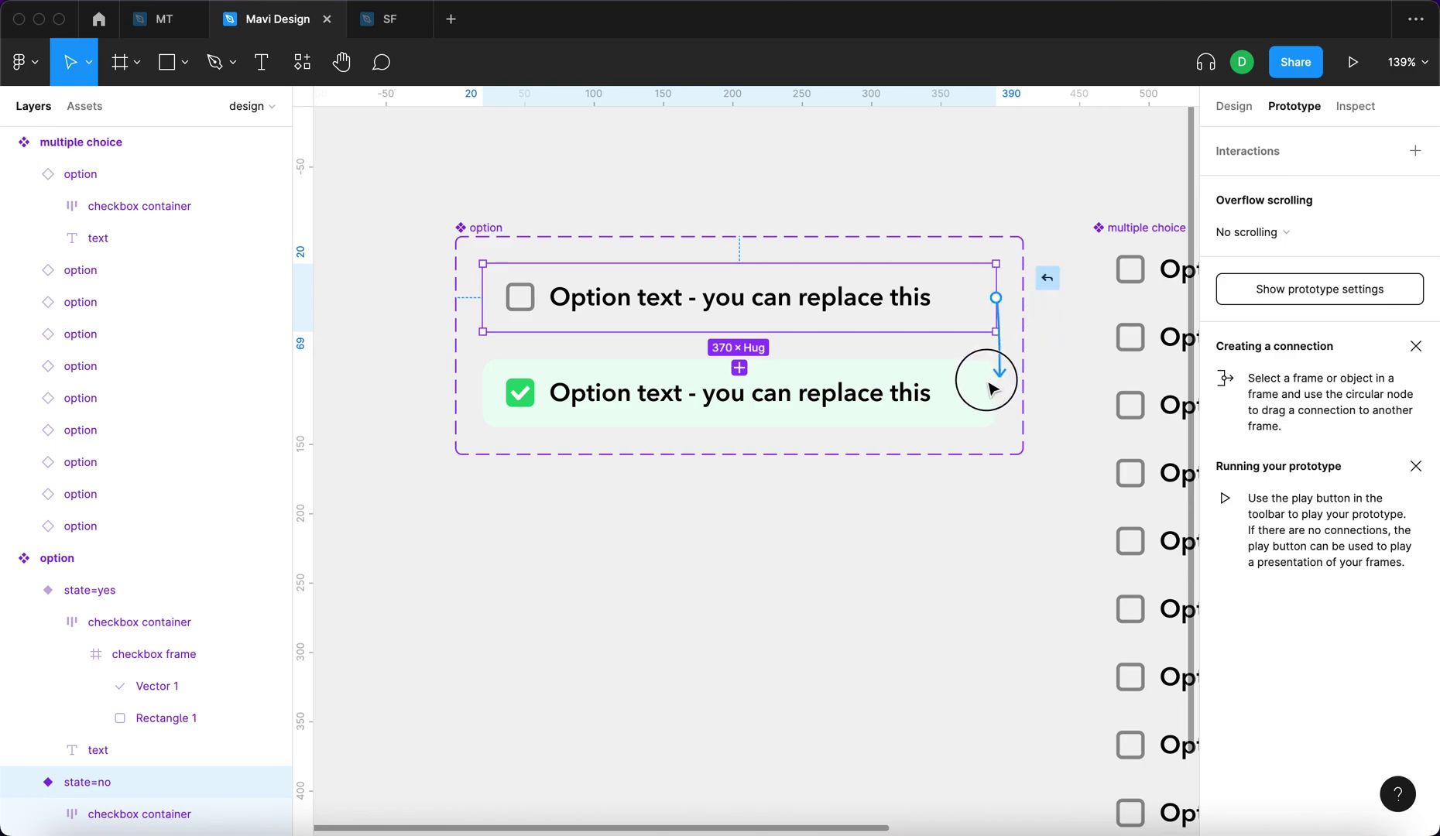
drag(991, 388, 988, 385)
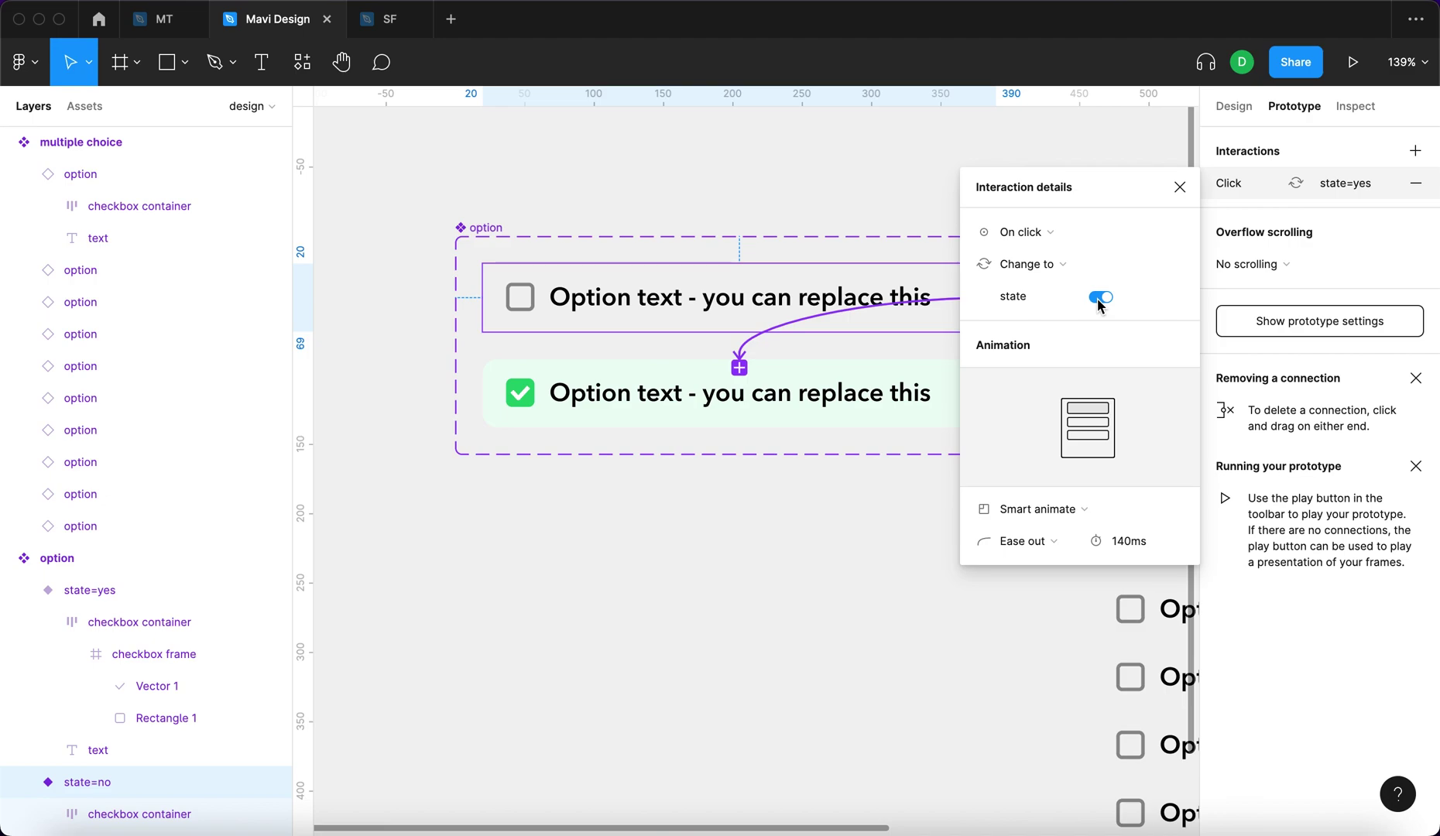
click(1082, 509)
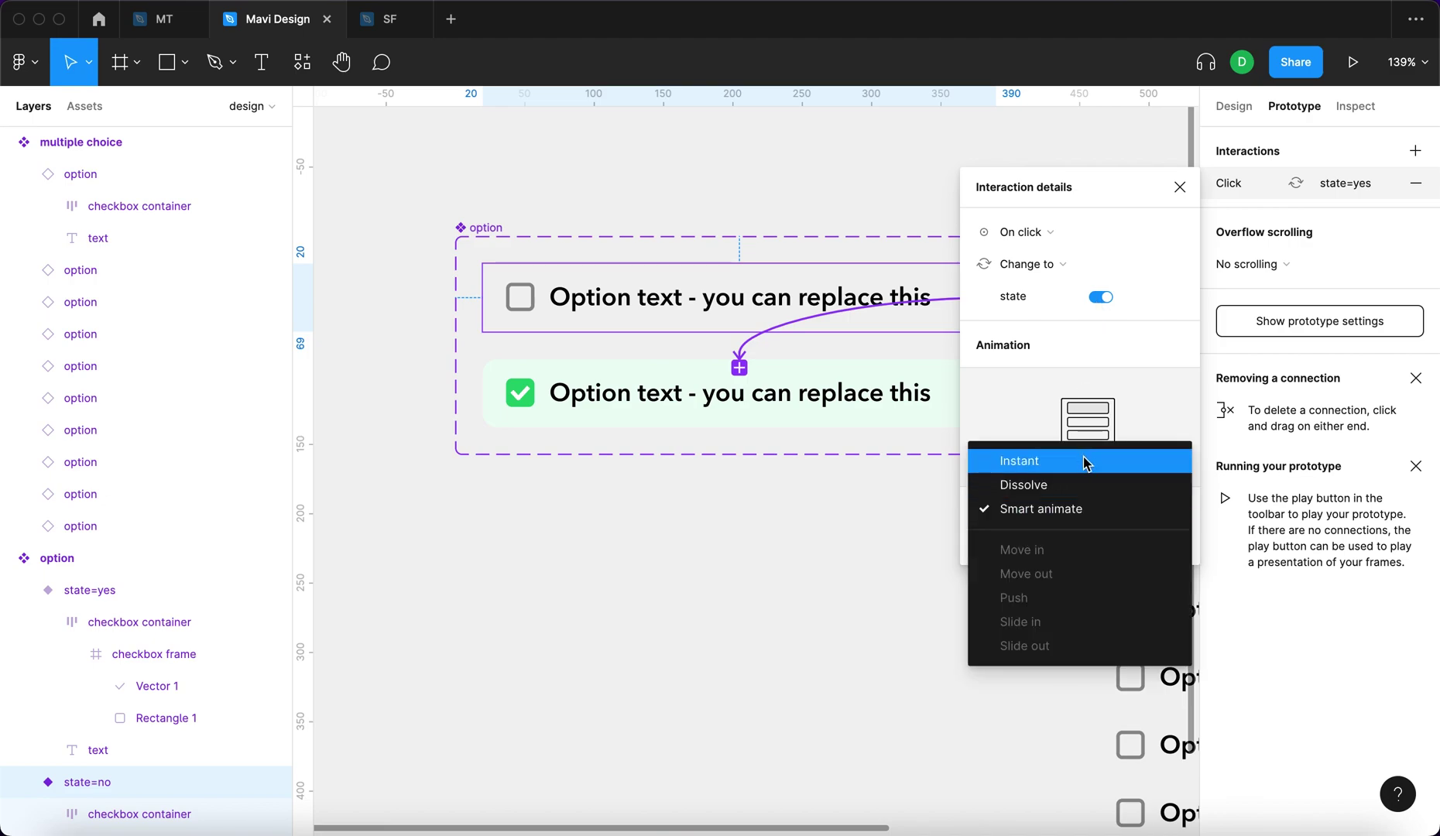
click(1084, 462)
key(Escape)
Connect the "yes" variant back to the "no" variant with an On click, Change to interaction using Instant animation.
click(961, 380)
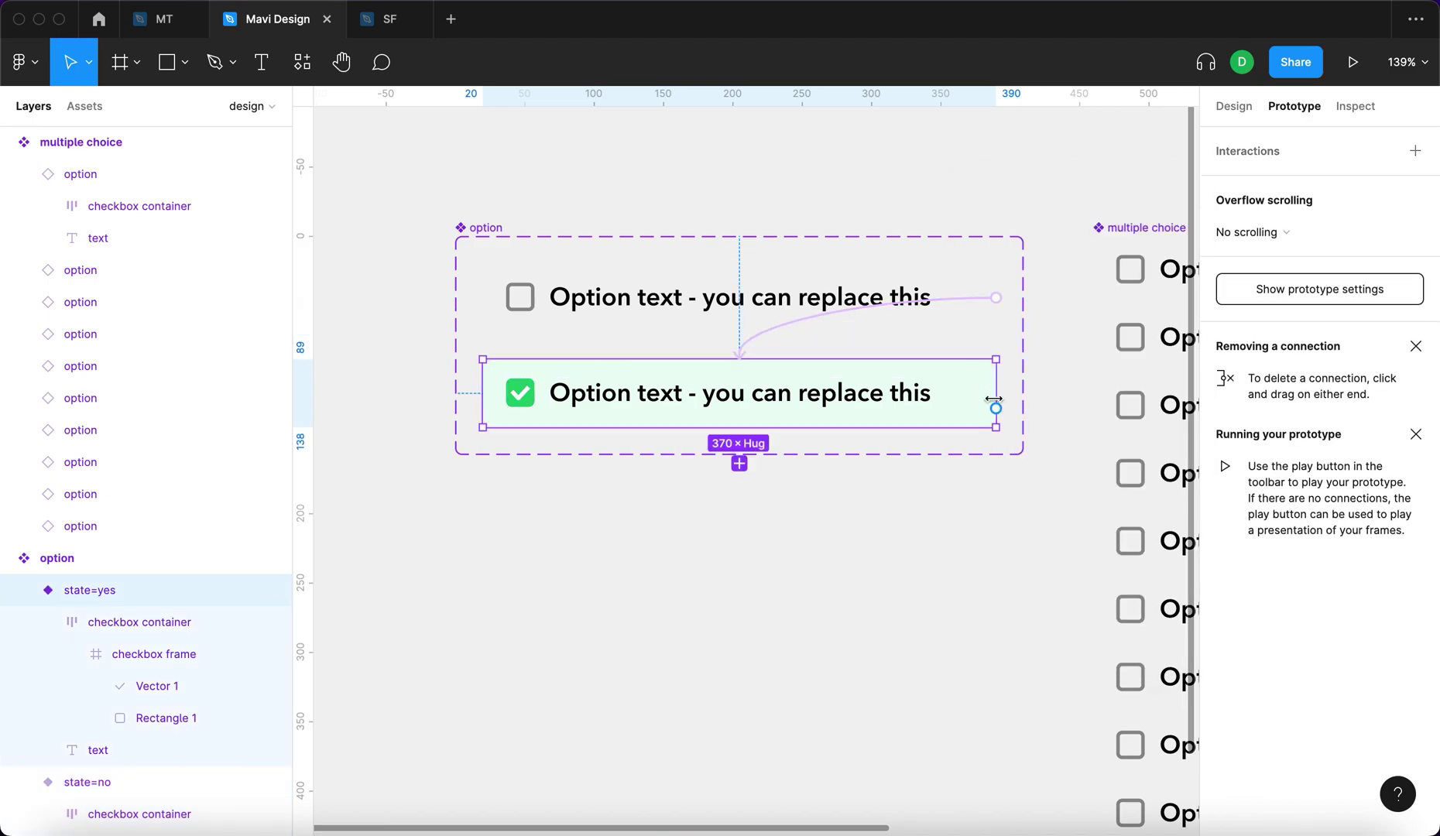
drag(997, 408, 940, 294)
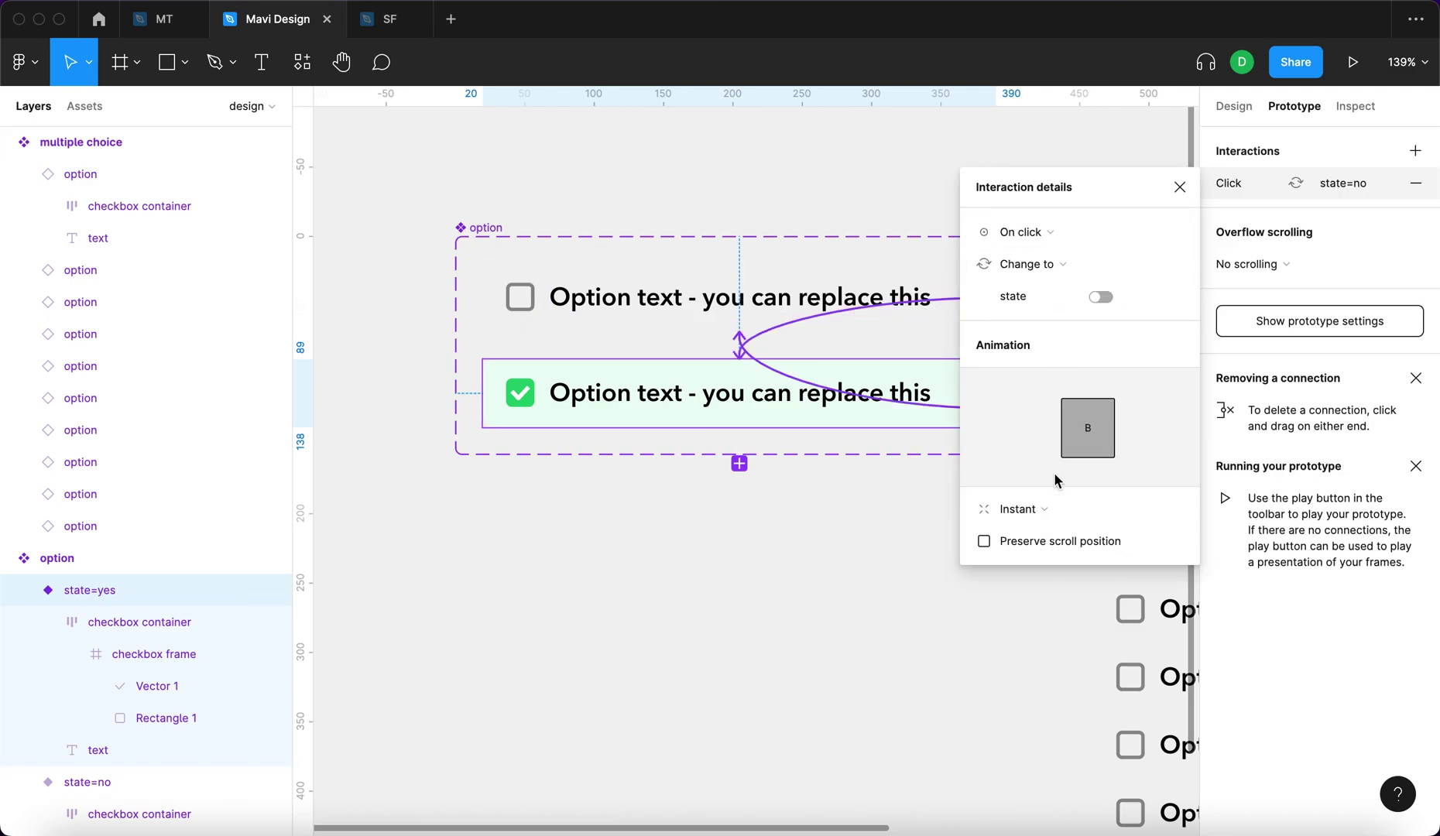
click(1178, 188)
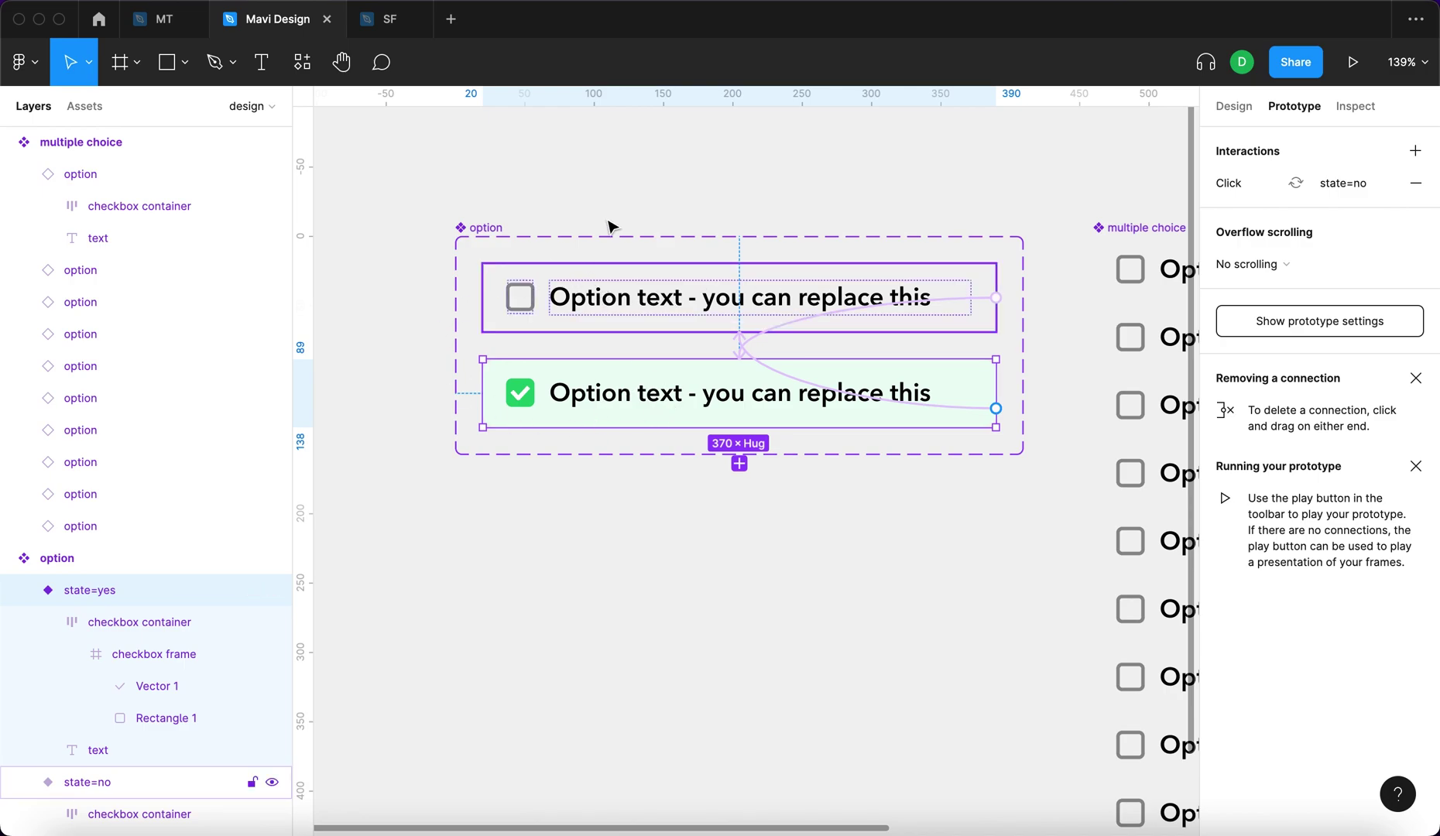
Draw a new frame beside the "multiple choice" component and set its size to 1000 × 600.
click(723, 168)
scroll(723, 167, down, 5)
scroll(723, 167, right, 7)
key(f)
drag(614, 181, 1076, 464)
click(1234, 106)
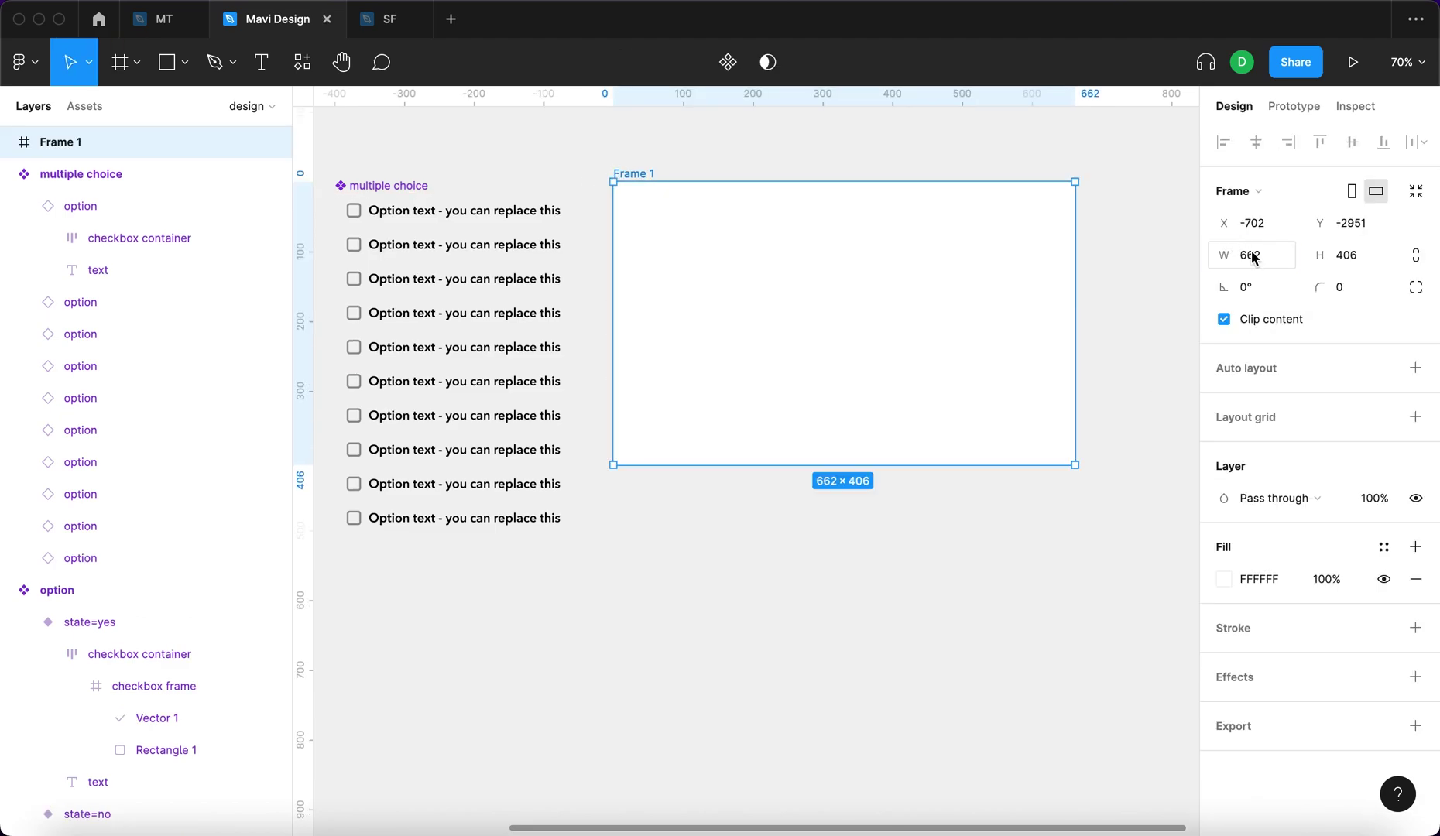
click(1255, 258)
text(1000)
key(Tab)
text(600)
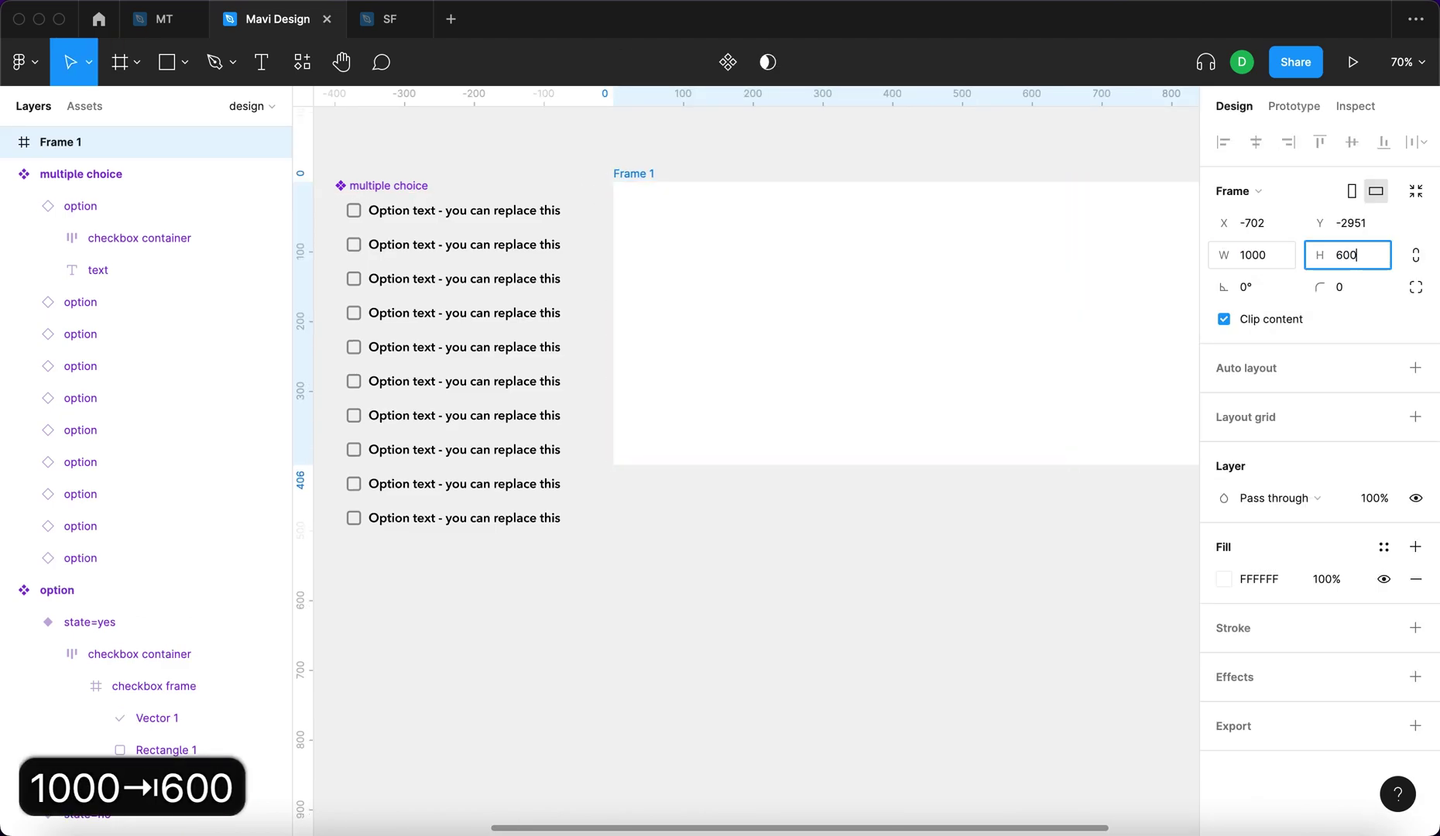
key(Return)
Rename the new 1000 × 600 frame to "test frame".
scroll(894, 402, right, 2)
key(super+r)
text(test frame)
key(Return)
Move the "option" set and "multiple choice" component together away from the test frame, aligning their tops with it.
scroll(756, 427, down, 4)
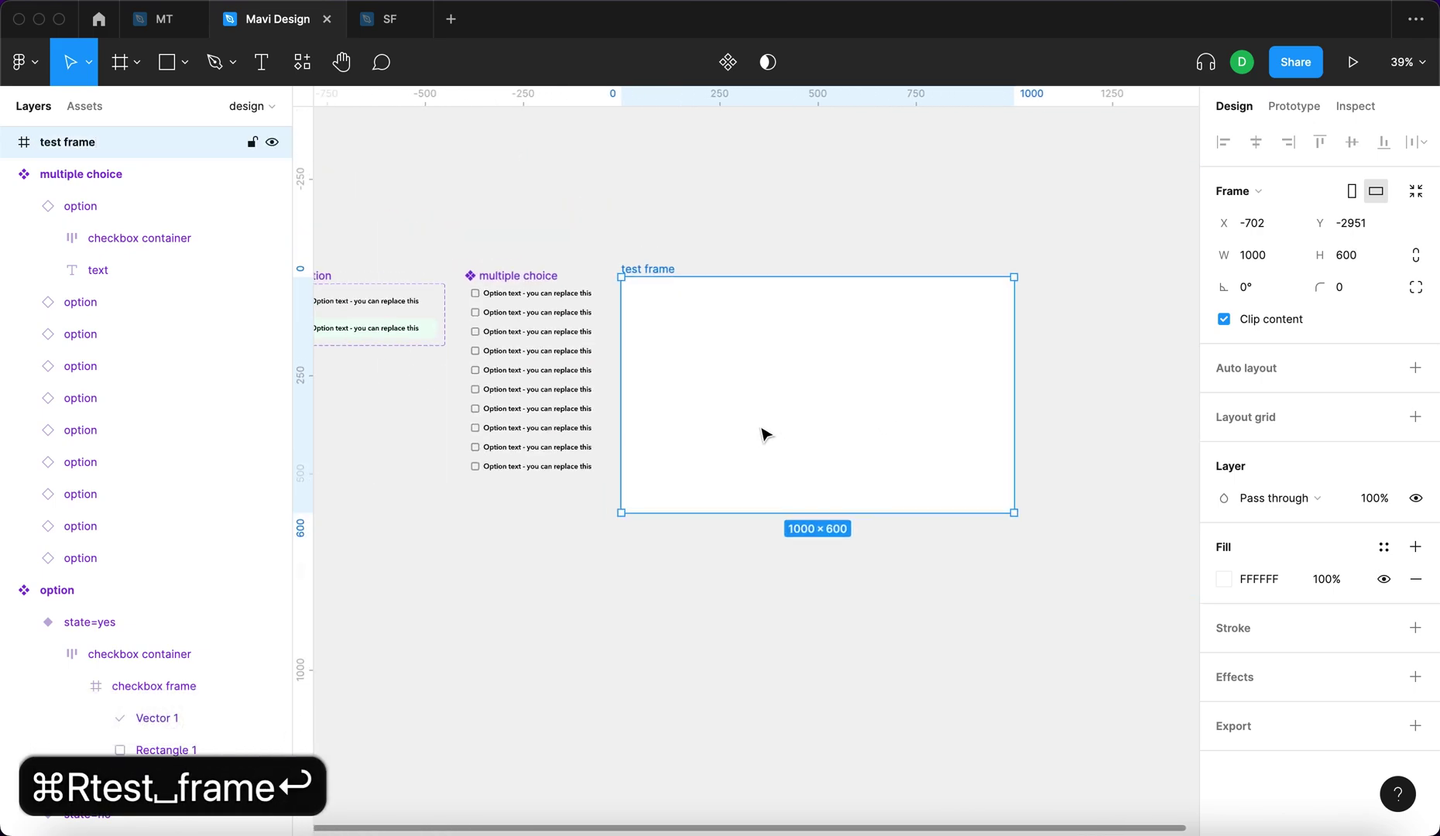
scroll(762, 429, left, 2)
click(666, 283)
shift+click(460, 280)
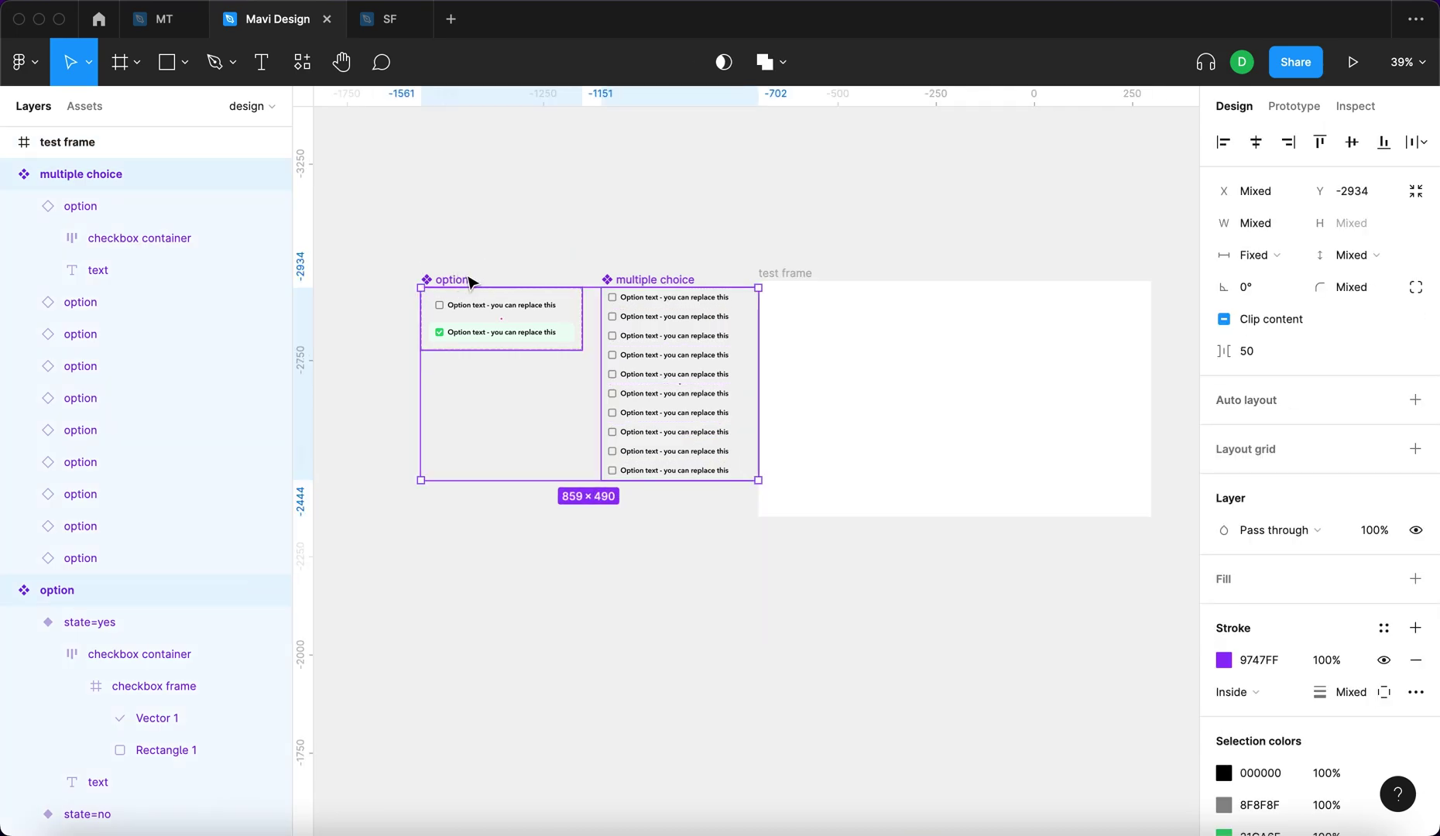
drag(464, 333, 365, 326)
click(504, 239)
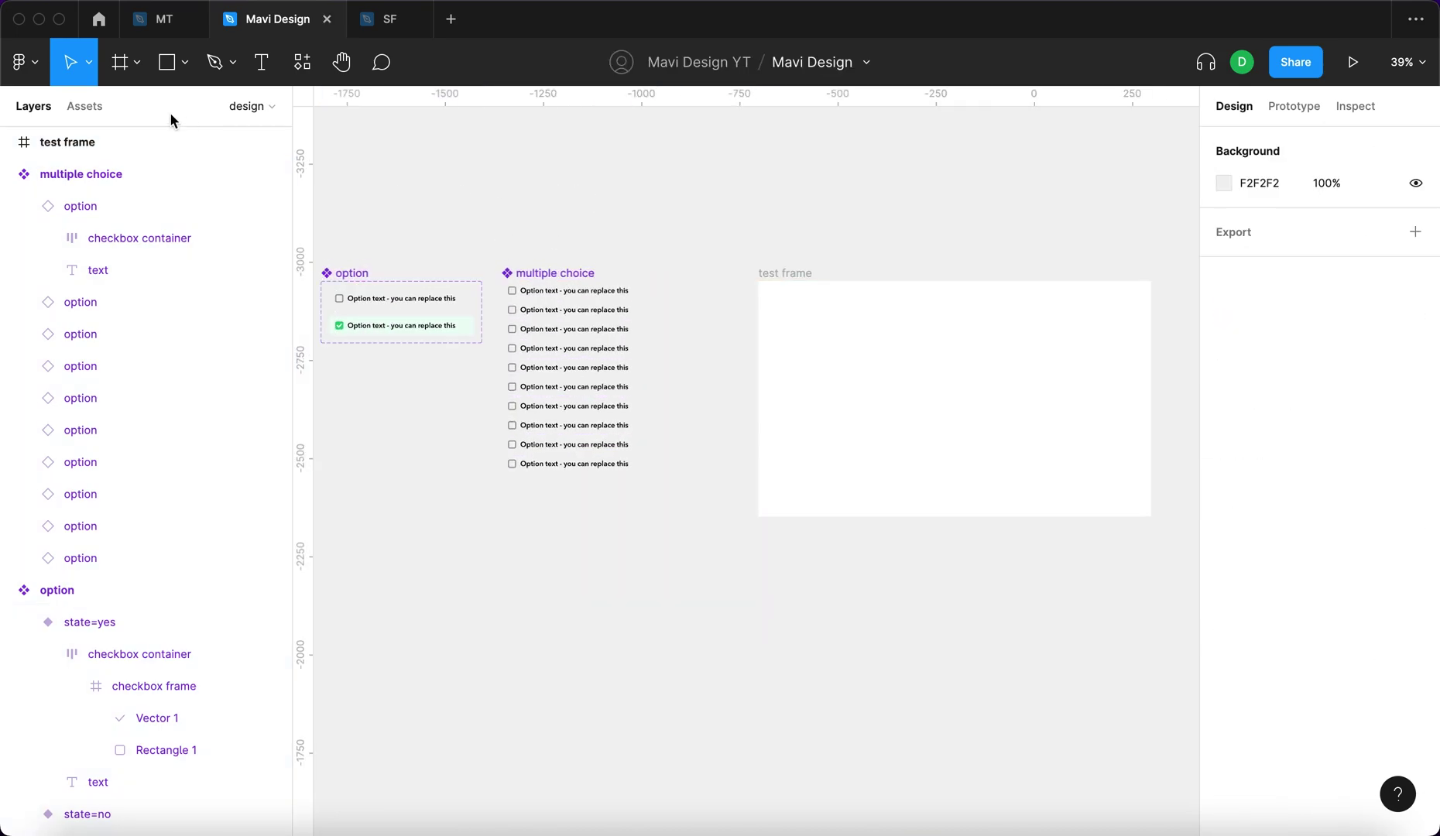
Place an instance of the local "multiple choice" component inside the test frame at about X 394, Y 41.
click(84, 106)
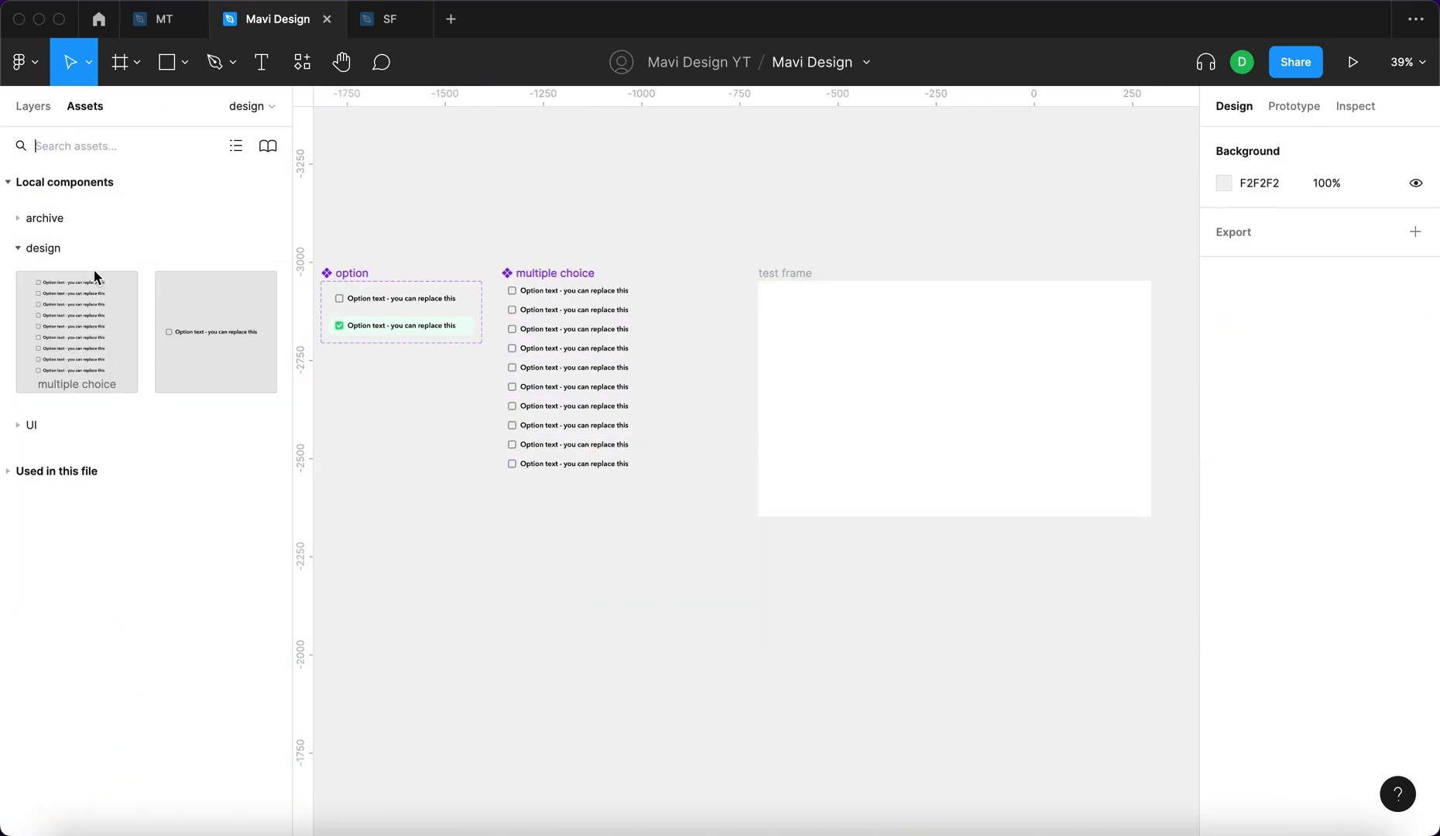
drag(42, 341, 938, 407)
scroll(939, 407, up, 5)
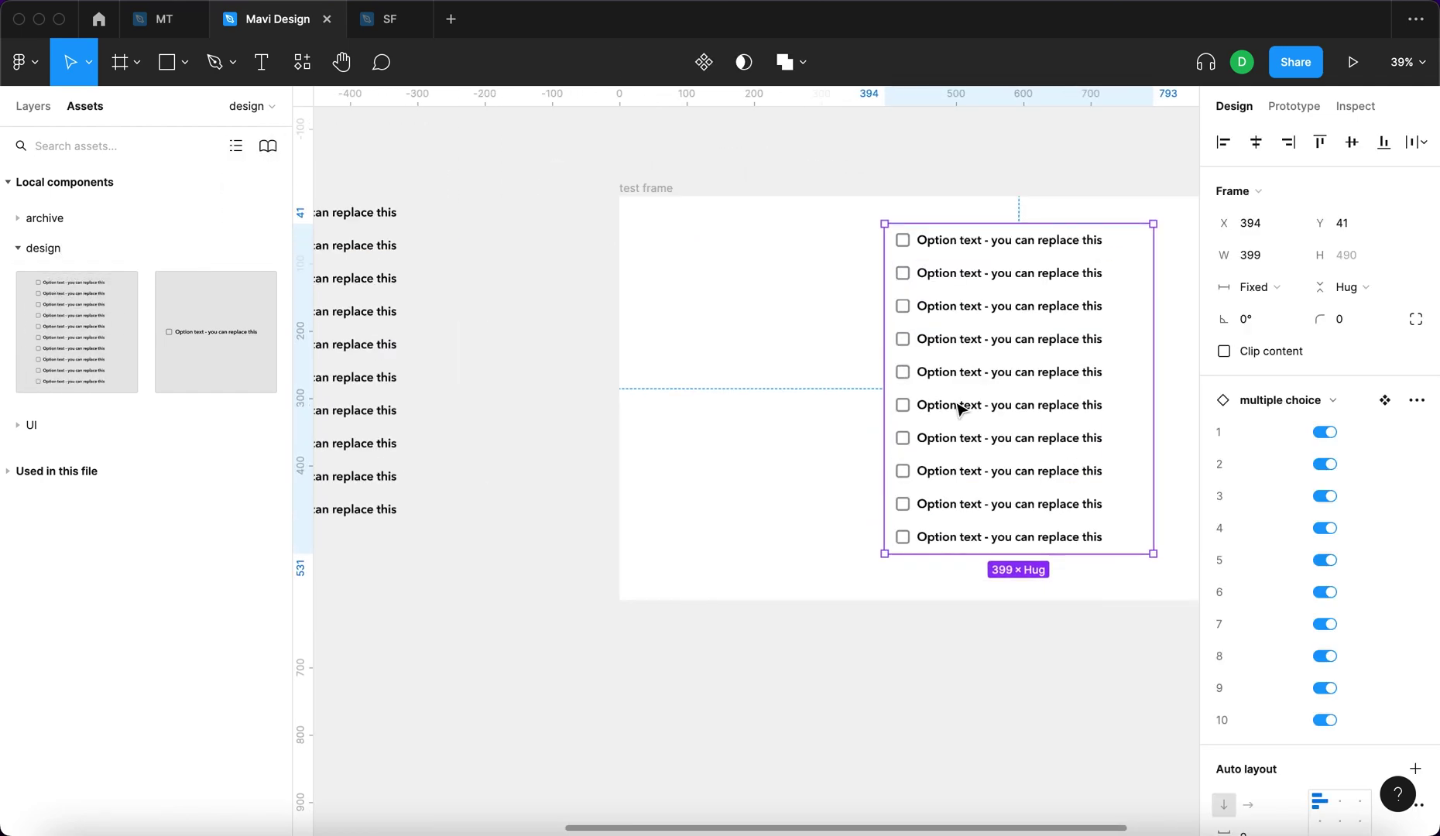
Center the "multiple choice" instance horizontally and vertically within the test frame.
scroll(958, 409, right, 1)
key(alt+h)
key(alt+v)
scroll(829, 400, right, 2)
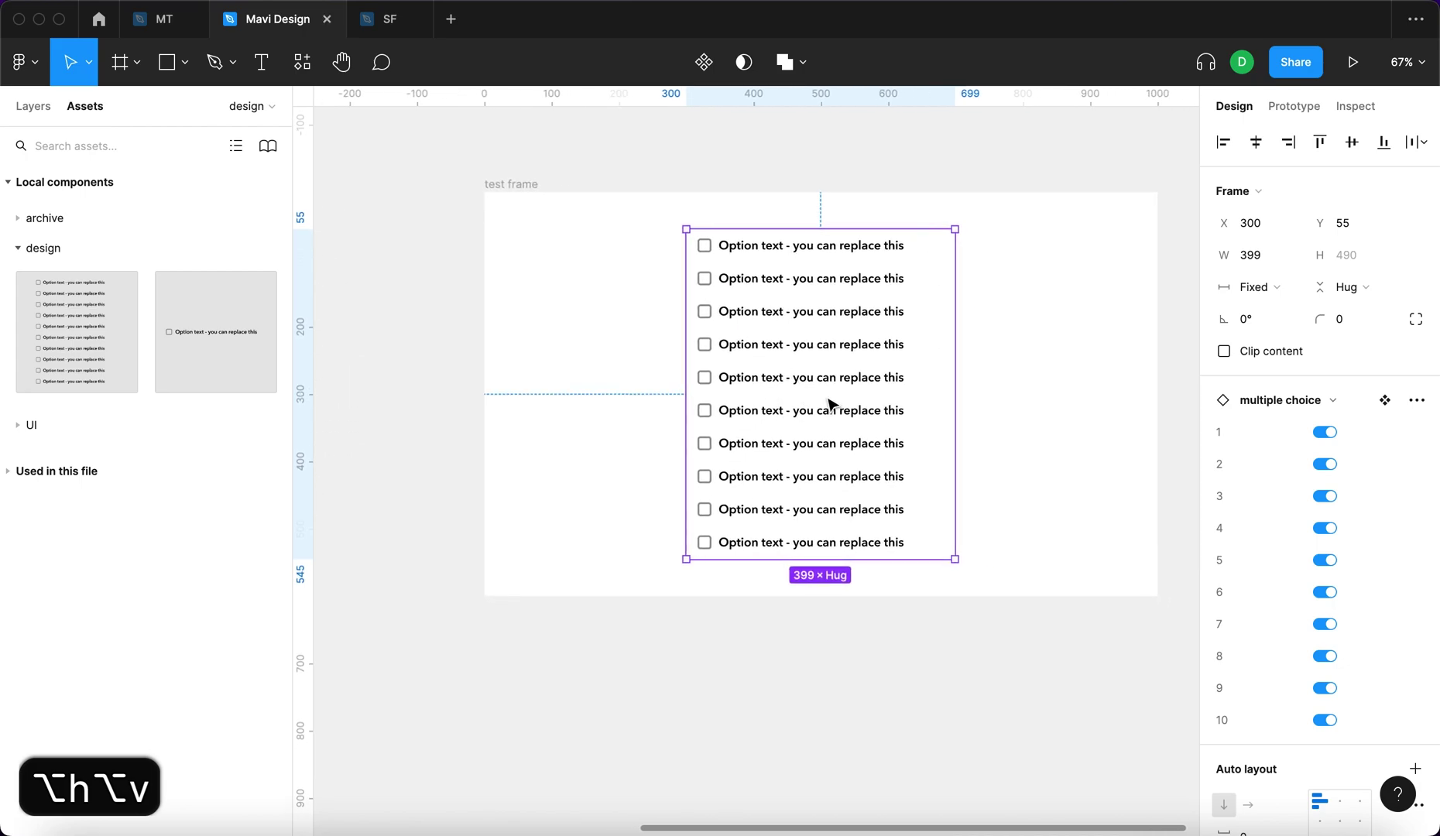
Narrow the "multiple choice" instance to a width of 253 and center it horizontally in the test frame again.
click(1049, 368)
click(897, 331)
drag(956, 329, 857, 337)
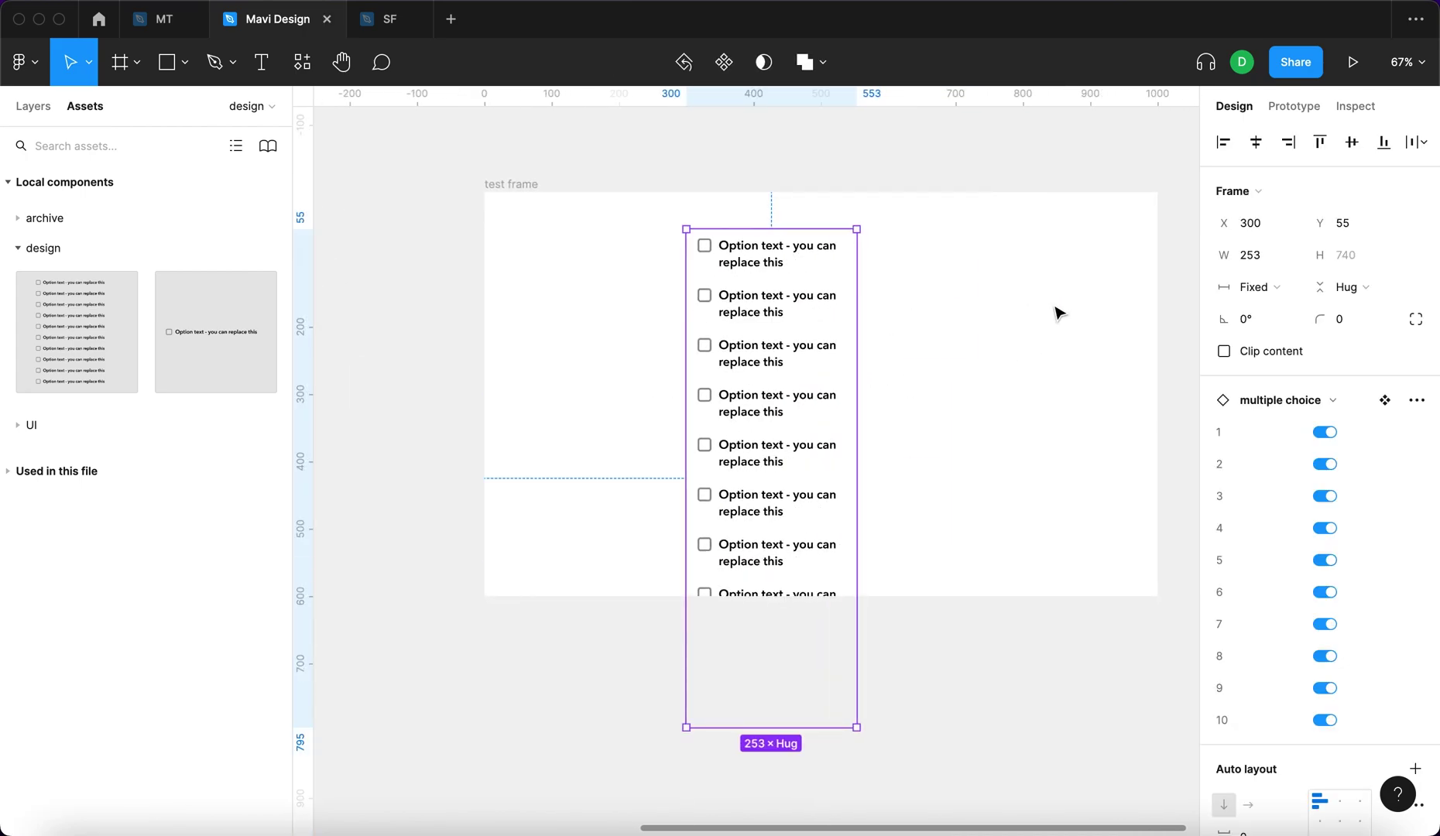
key(alt+h)
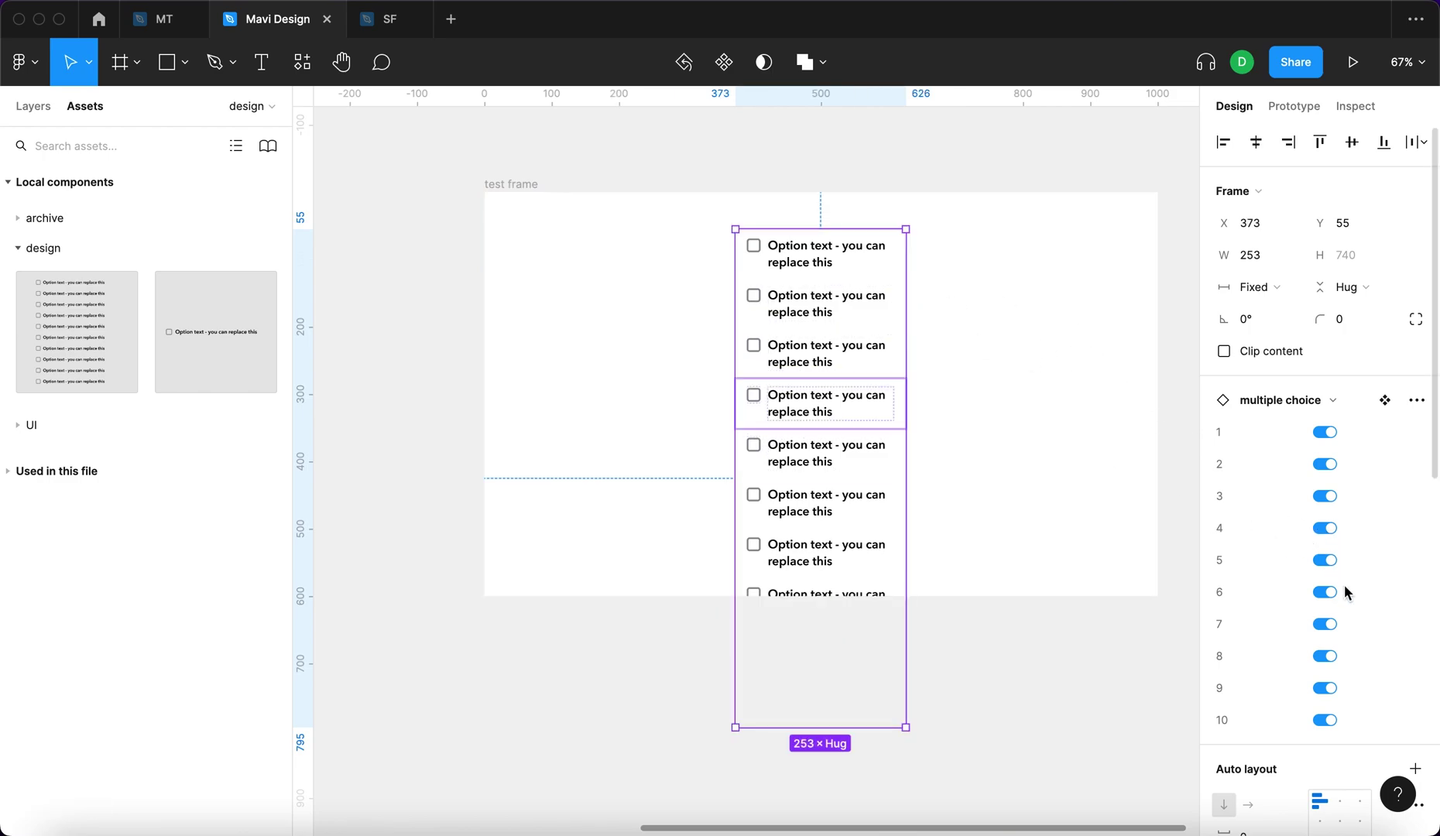
Turn off the visibility of options 4 through 10 on the "multiple choice" instance.
click(1327, 532)
click(1327, 562)
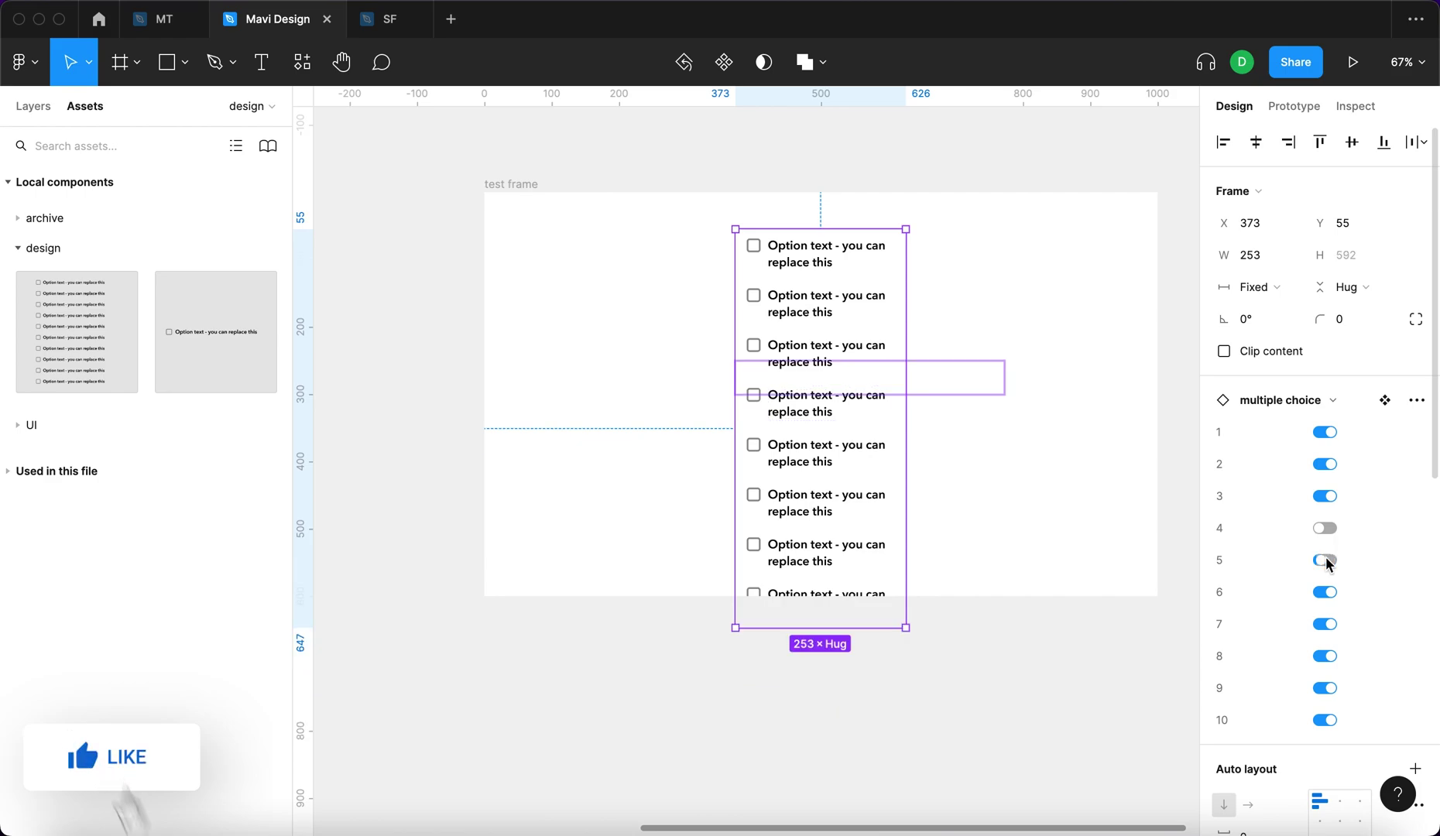
click(1326, 593)
click(1327, 624)
click(1327, 656)
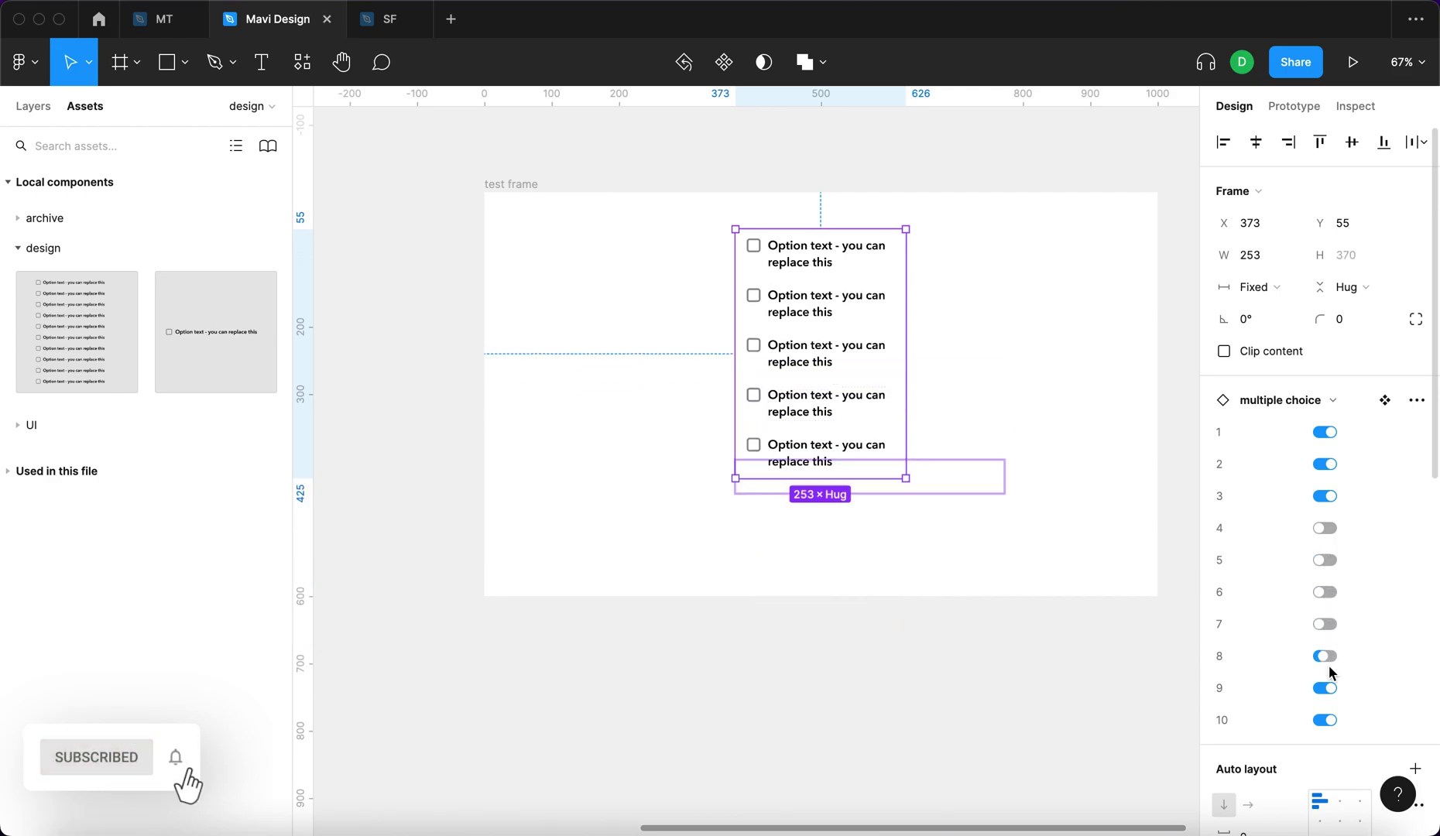
click(1326, 689)
click(1327, 720)
click(1037, 364)
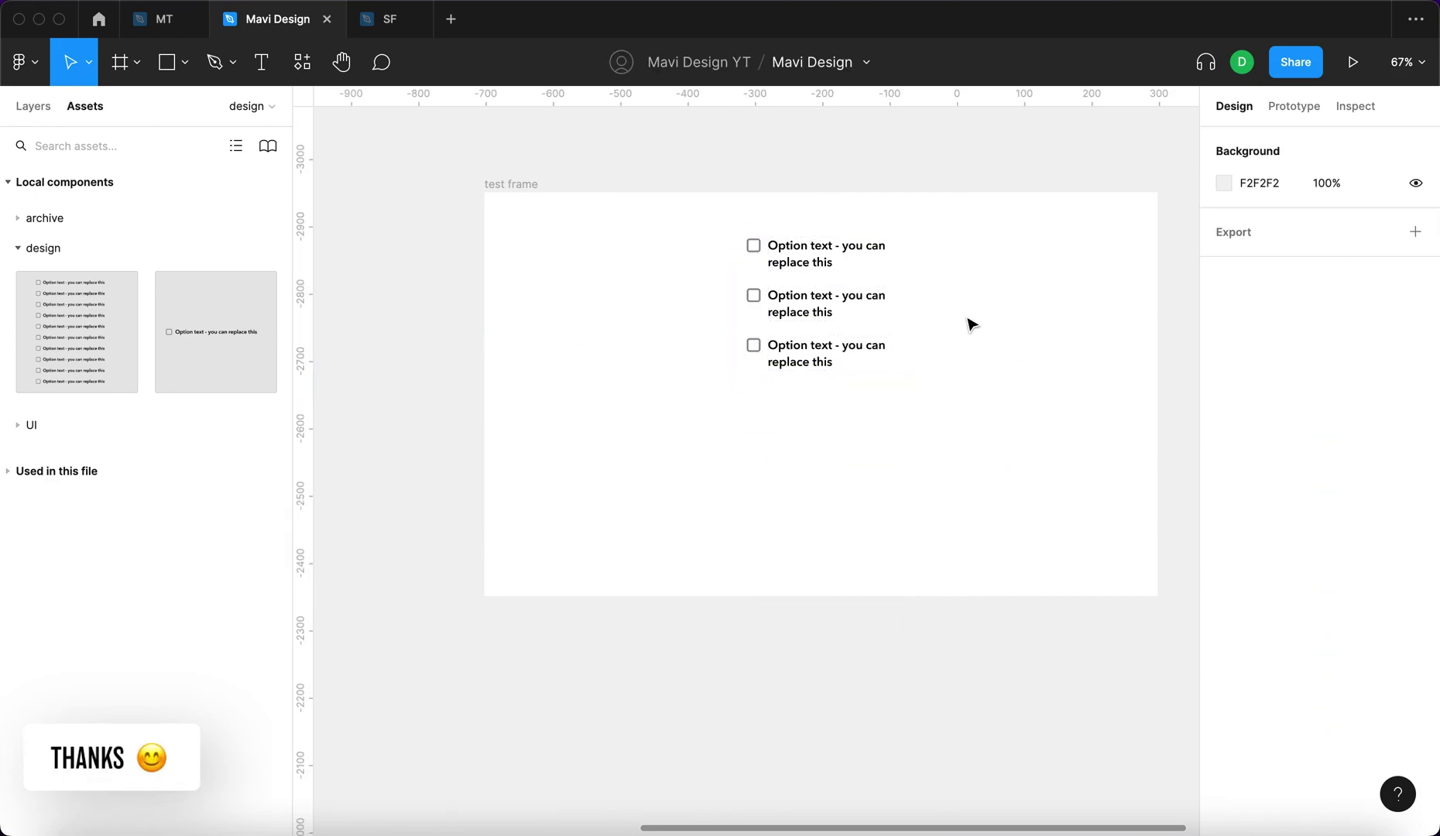
Replace the first two option texts with "Option 1" and "Option 2, but this text is going to be slightly longer".
key(t)
click(830, 256)
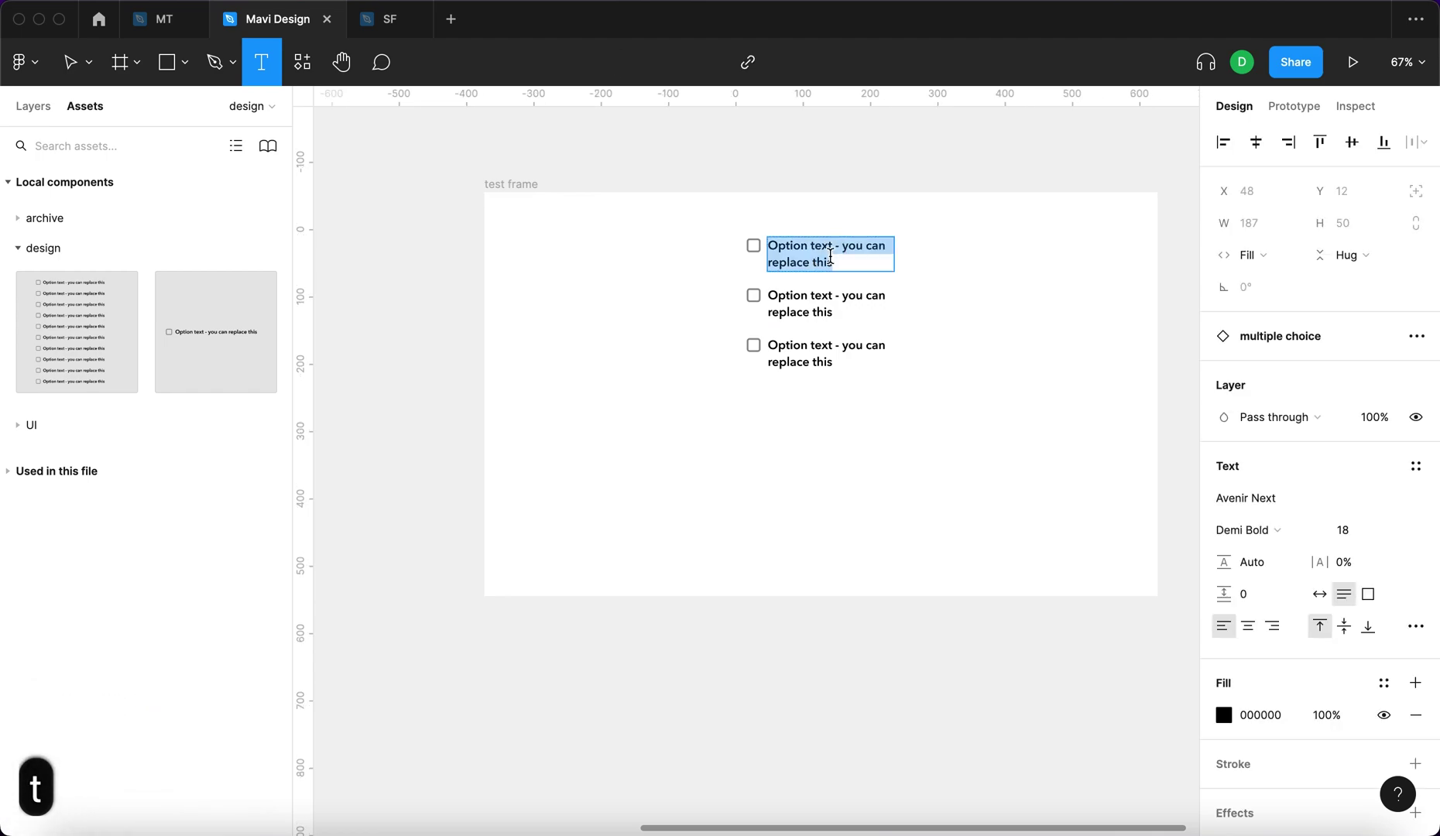
text(Option 1)
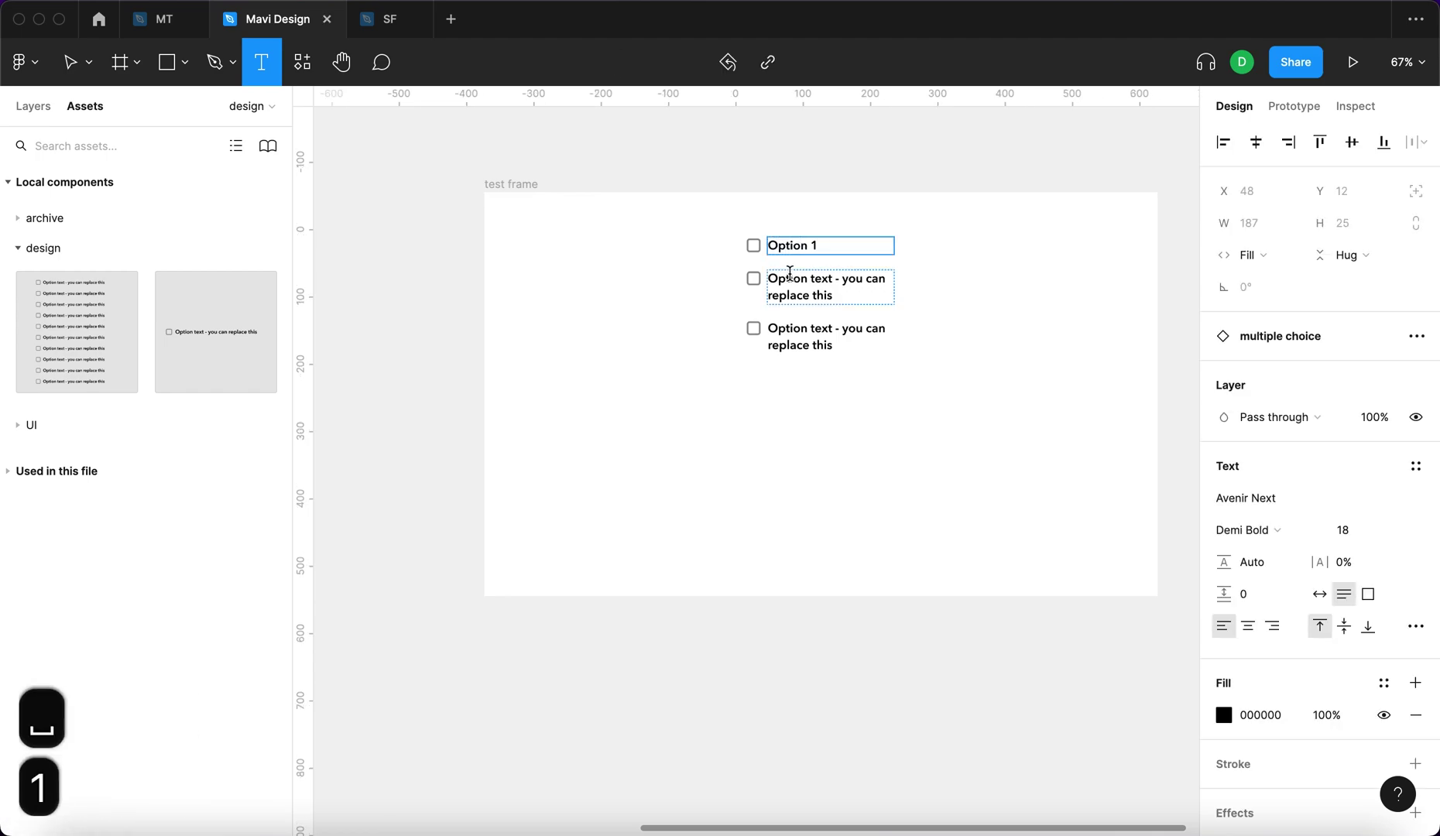
double_click(794, 284)
text(Optio)
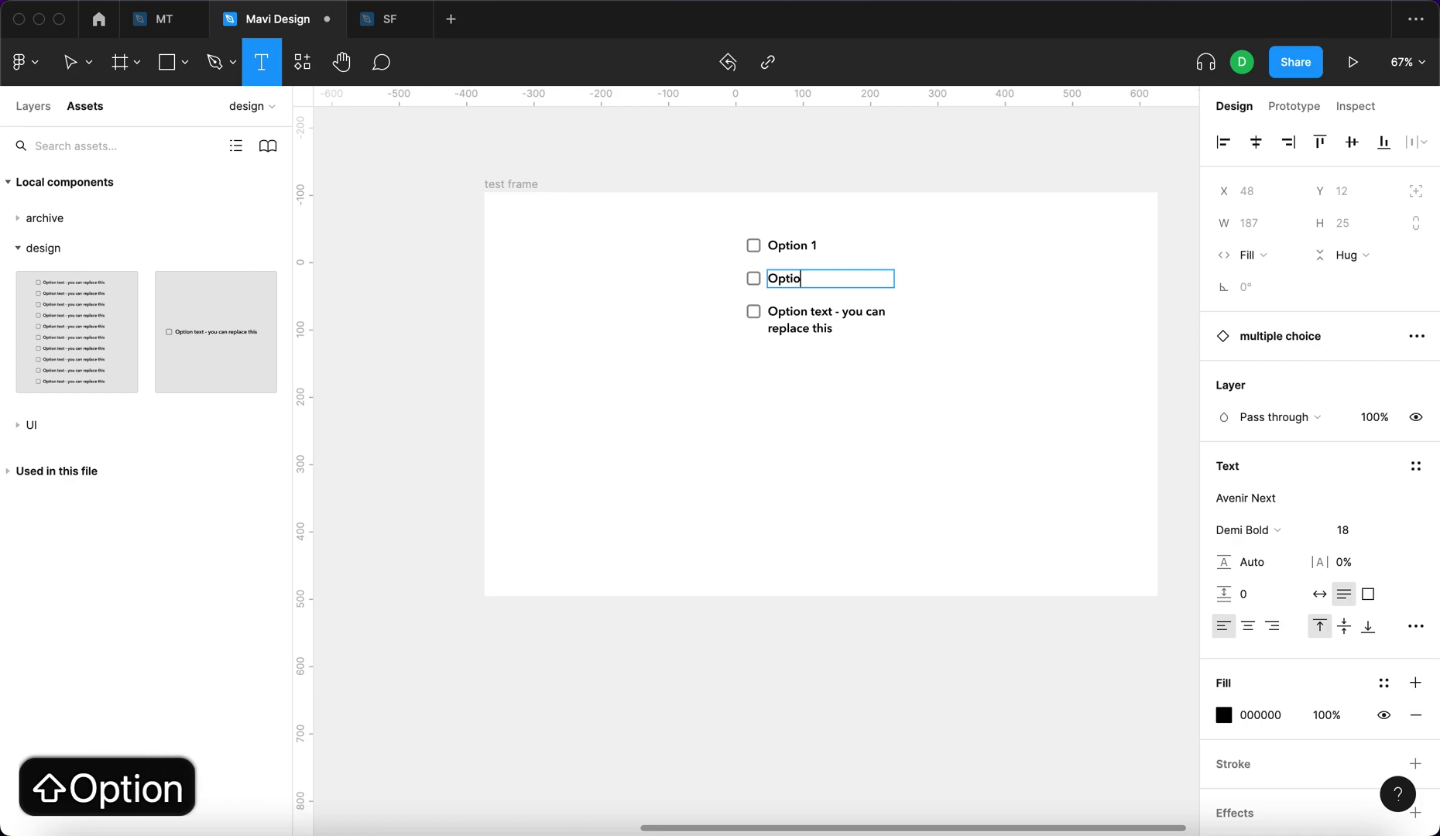
text(n 2, but this text)
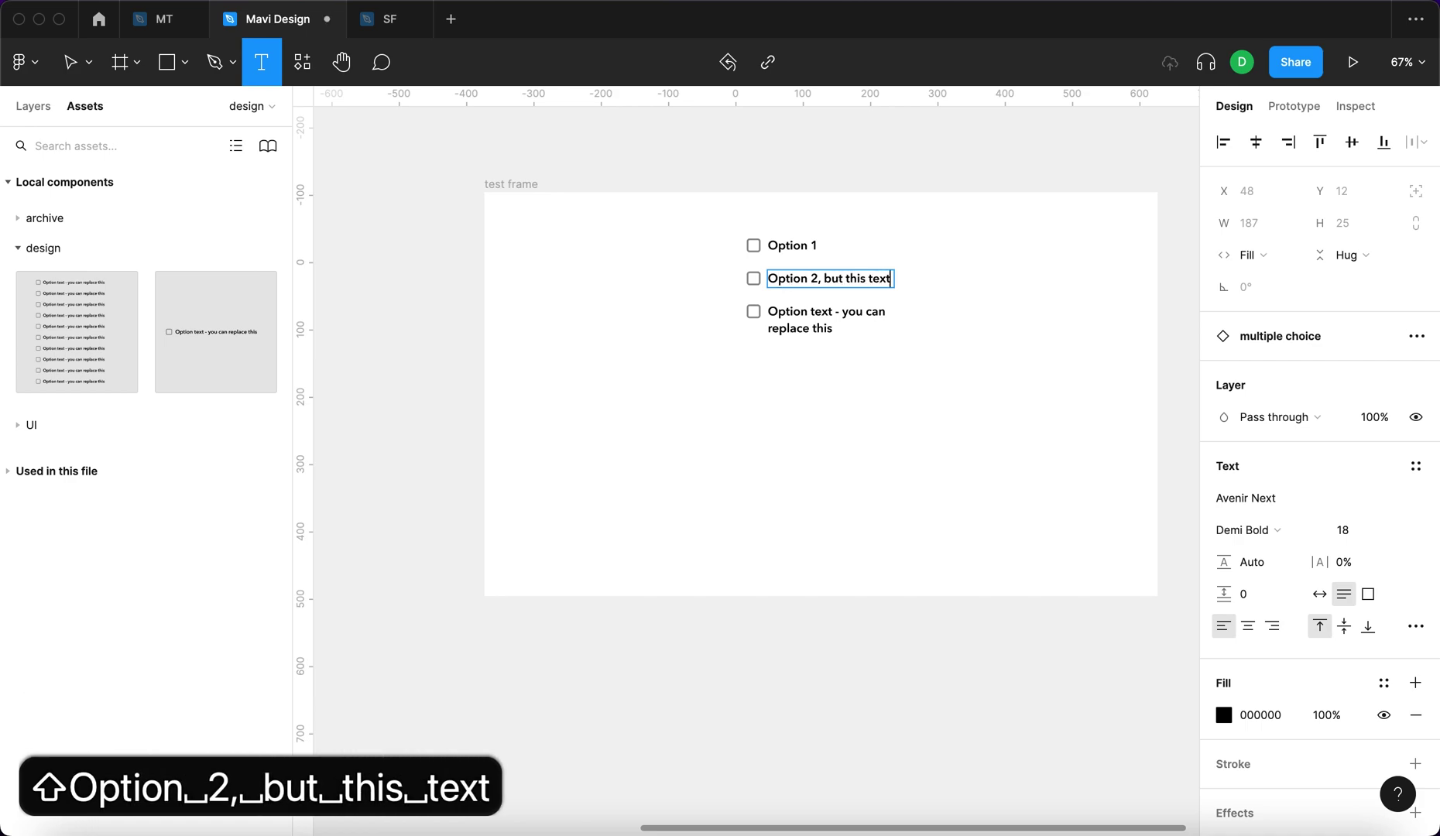
text( is going to be )
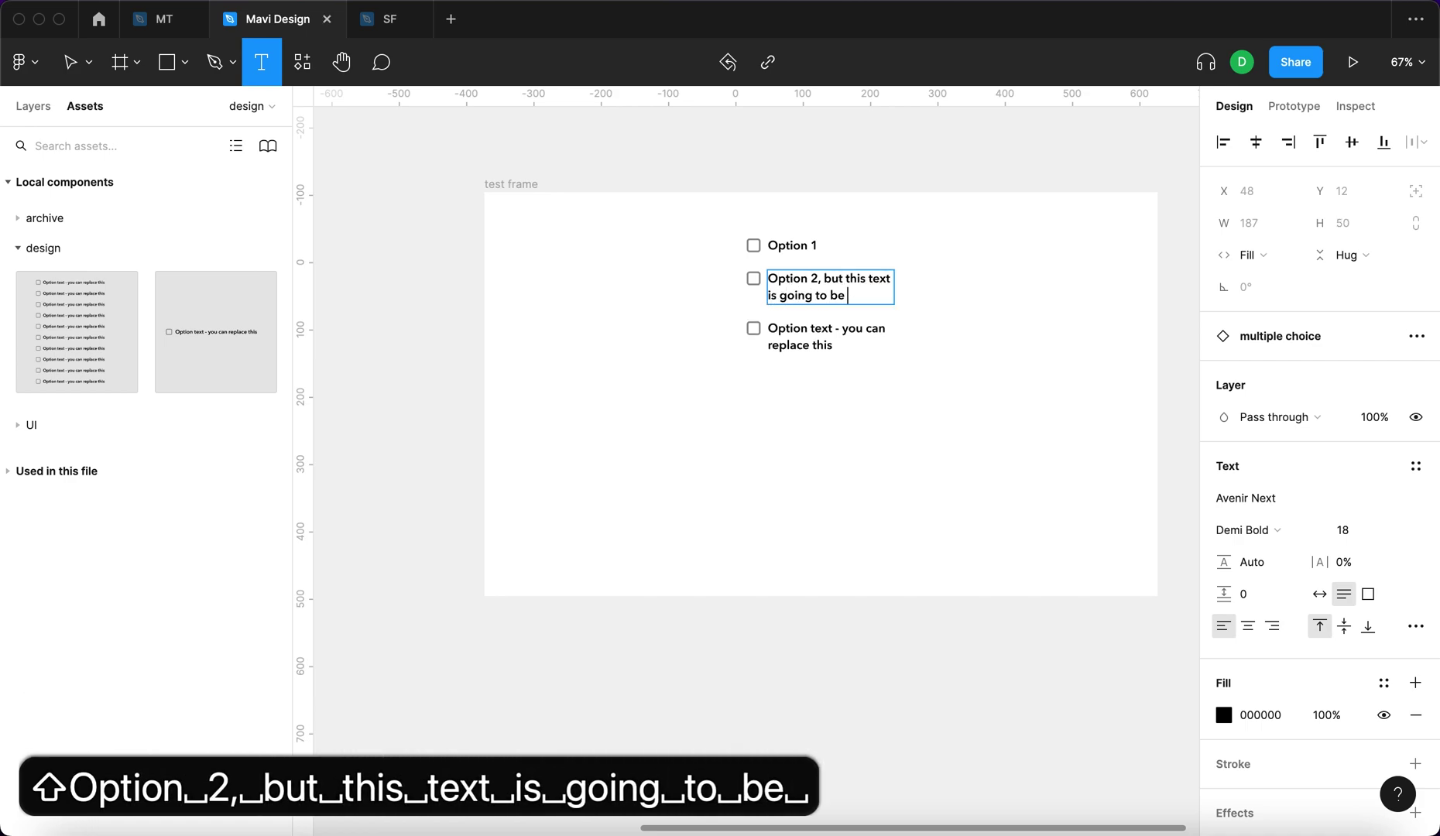
text(slightly longer)
Replace the third option's text in the test frame with "Option 3".
double_click(803, 348)
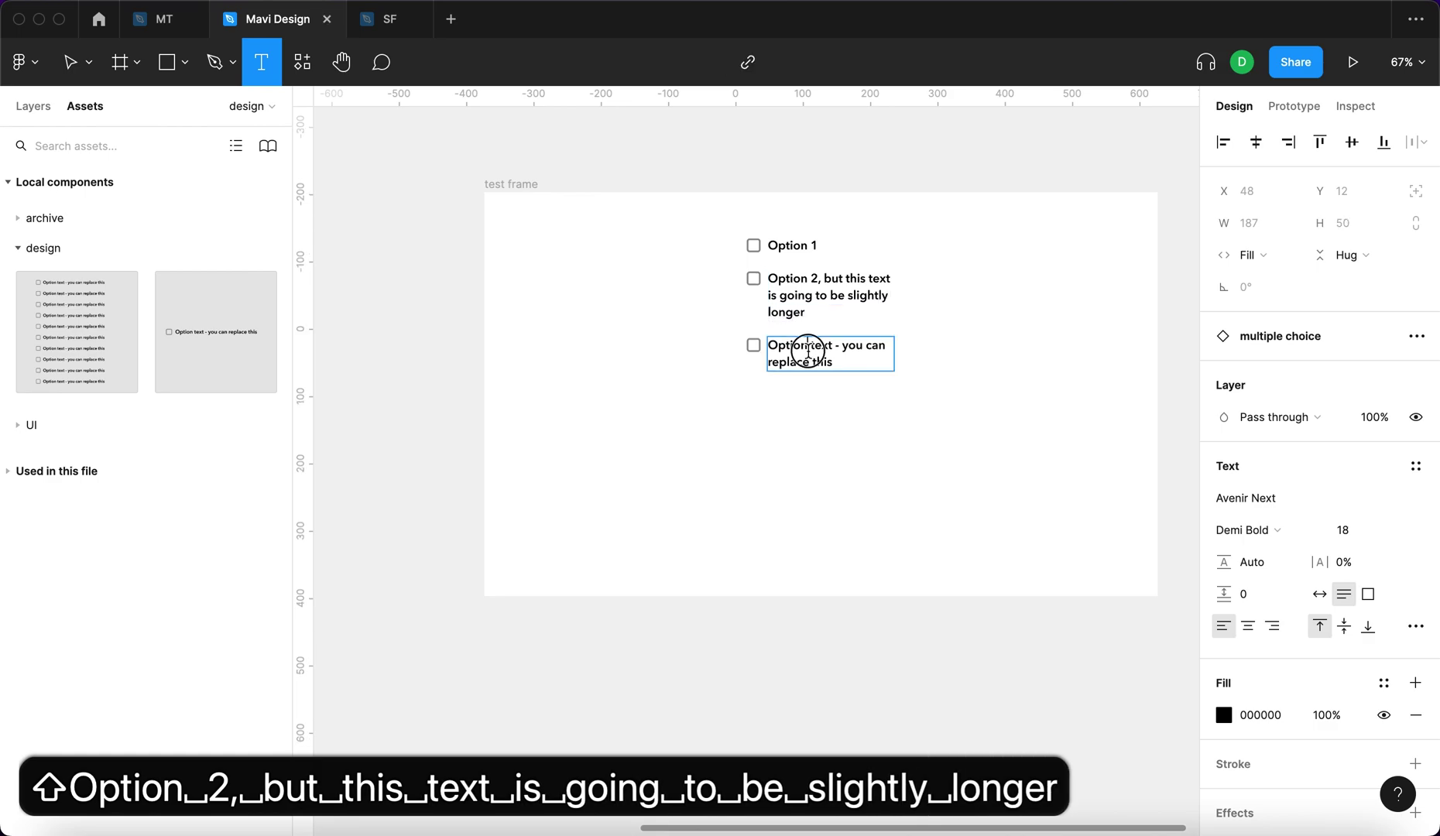
text(option)
key(BackSpace)
key(BackSpace)
key(BackSpace)
key(BackSpace)
key(BackSpace)
key(BackSpace)
text(Option #)
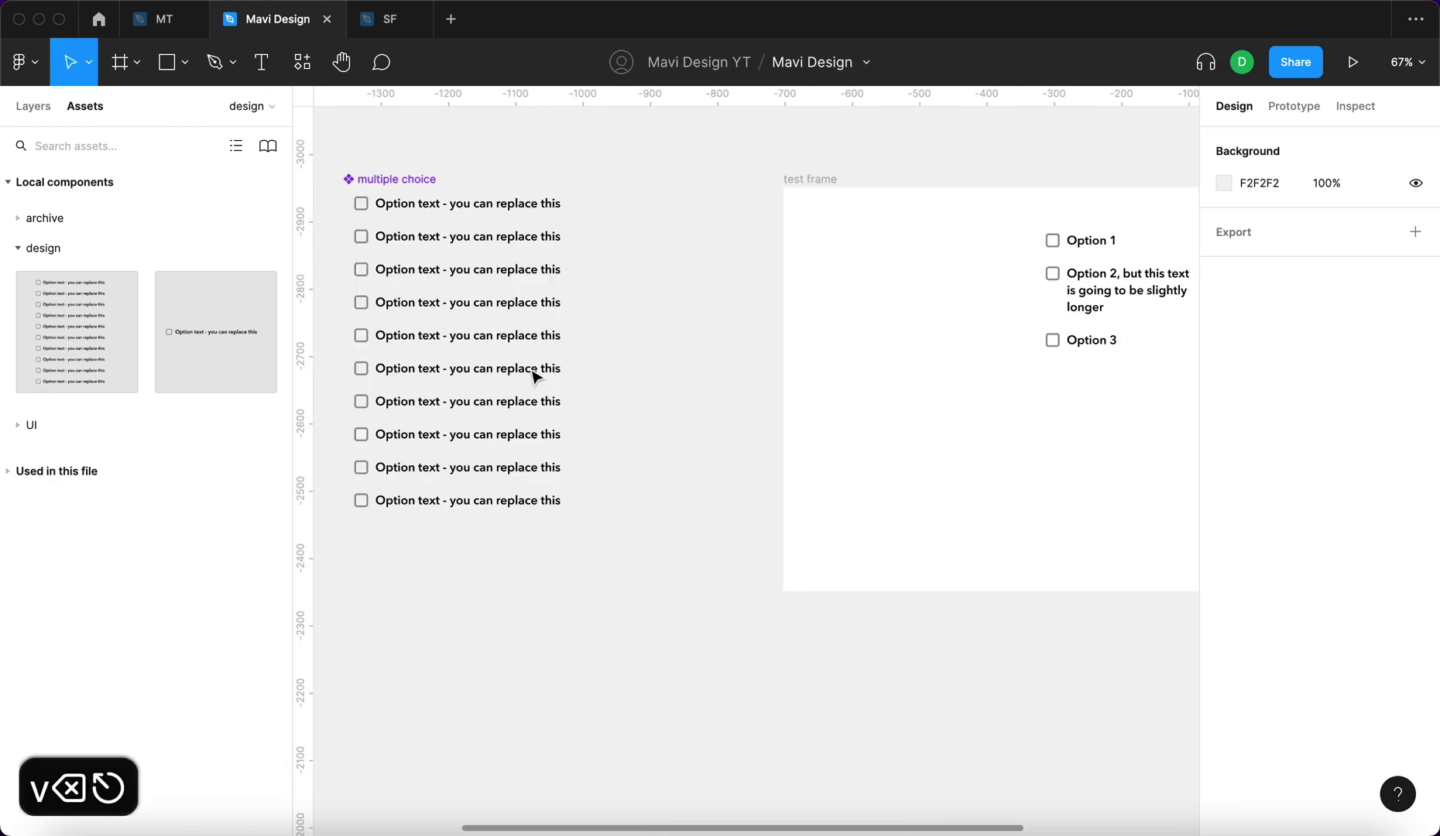
Set the auto layout spacing between the options in the main "multiple choice" component to 6.
click(377, 176)
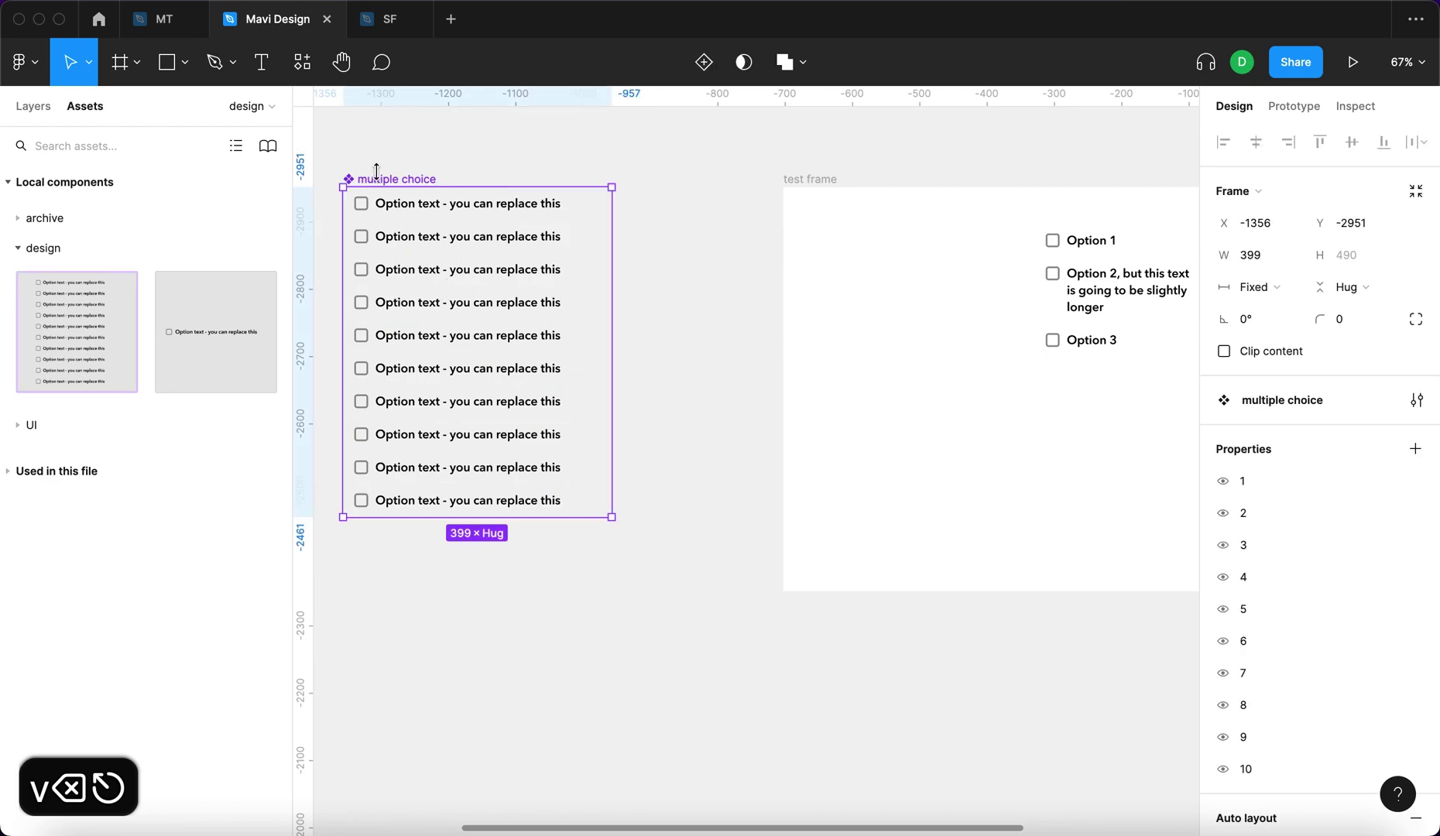
scroll(361, 151, up, 2)
scroll(364, 156, left, 2)
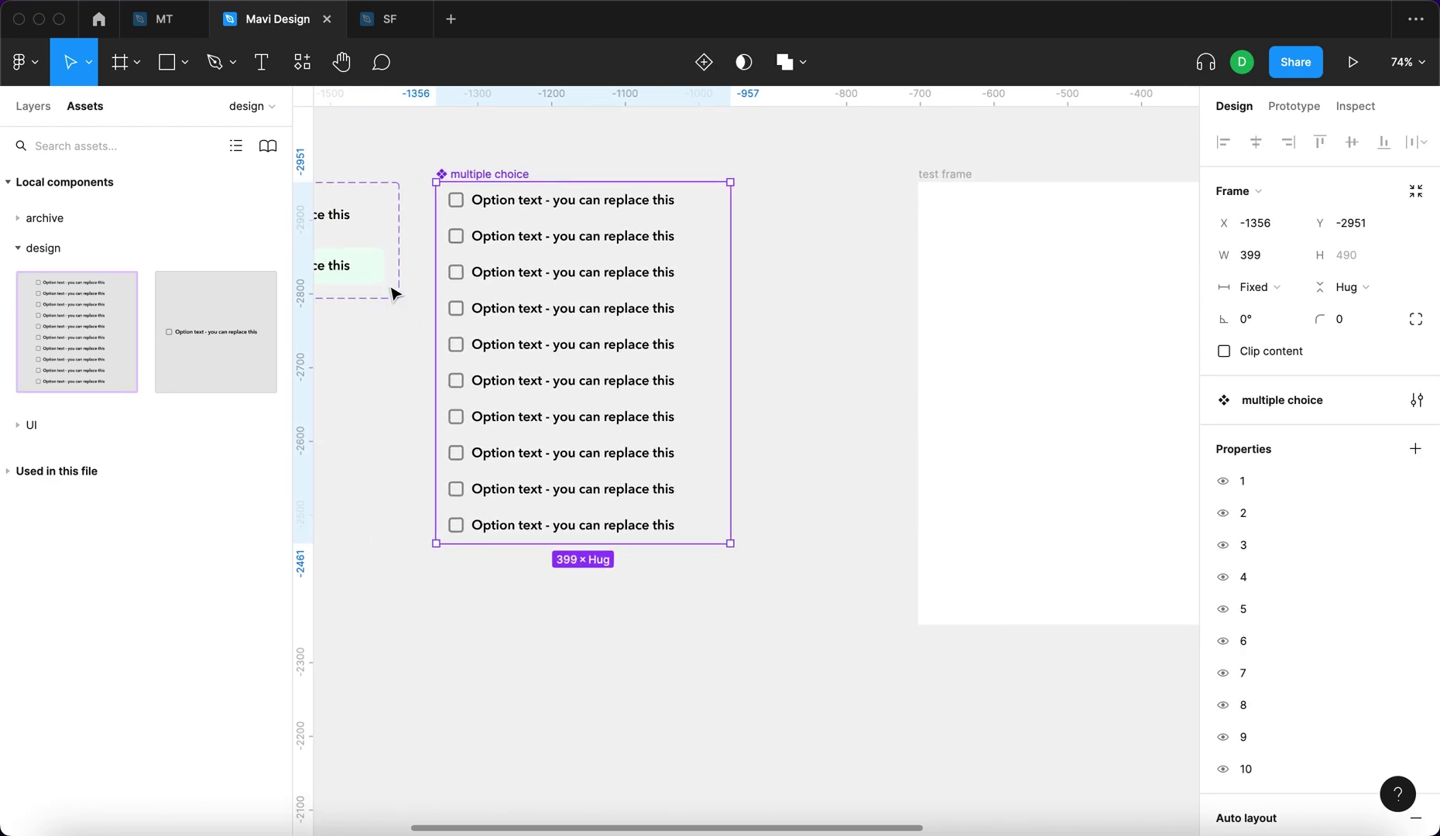
click(43, 108)
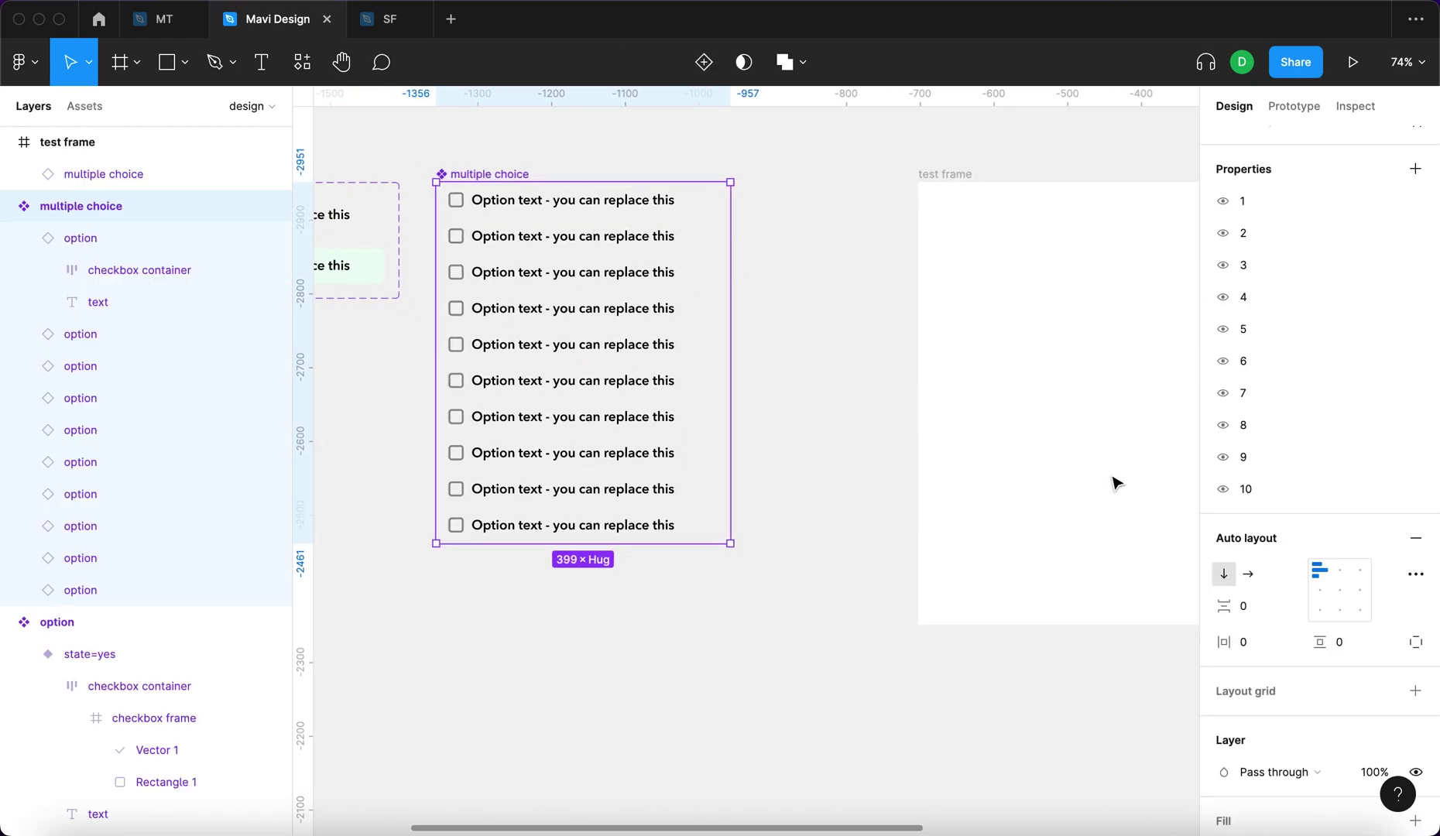
scroll(1116, 483, right, 2)
click(1260, 609)
key(Up)
key(Up)
key(Up)
key(Up)
key(Up)
key(Up)
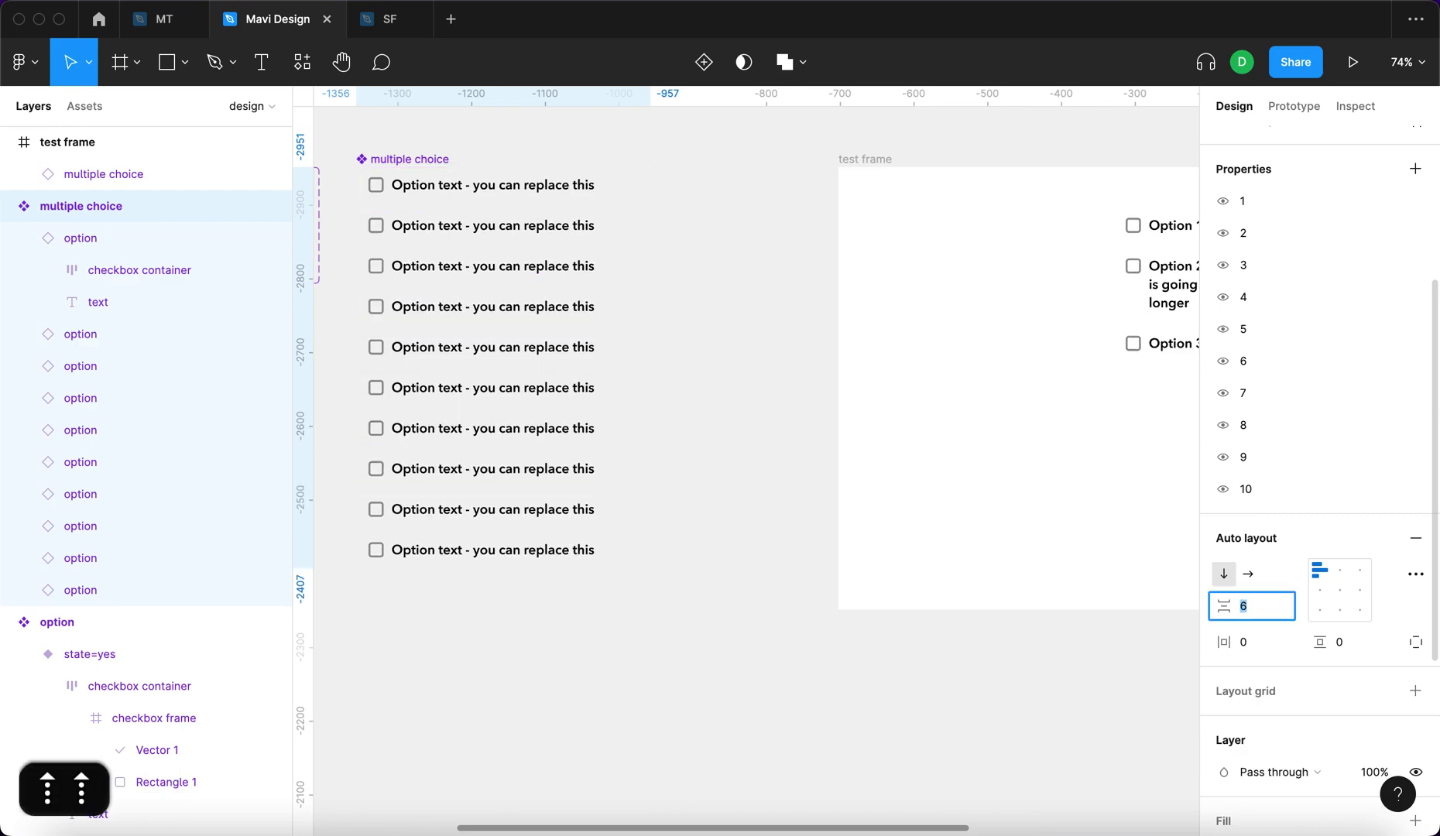
key(Return)
Move the "multiple choice" instance lower in the test frame and widen it to about 301.
click(996, 497)
scroll(993, 485, right, 5)
click(1002, 290)
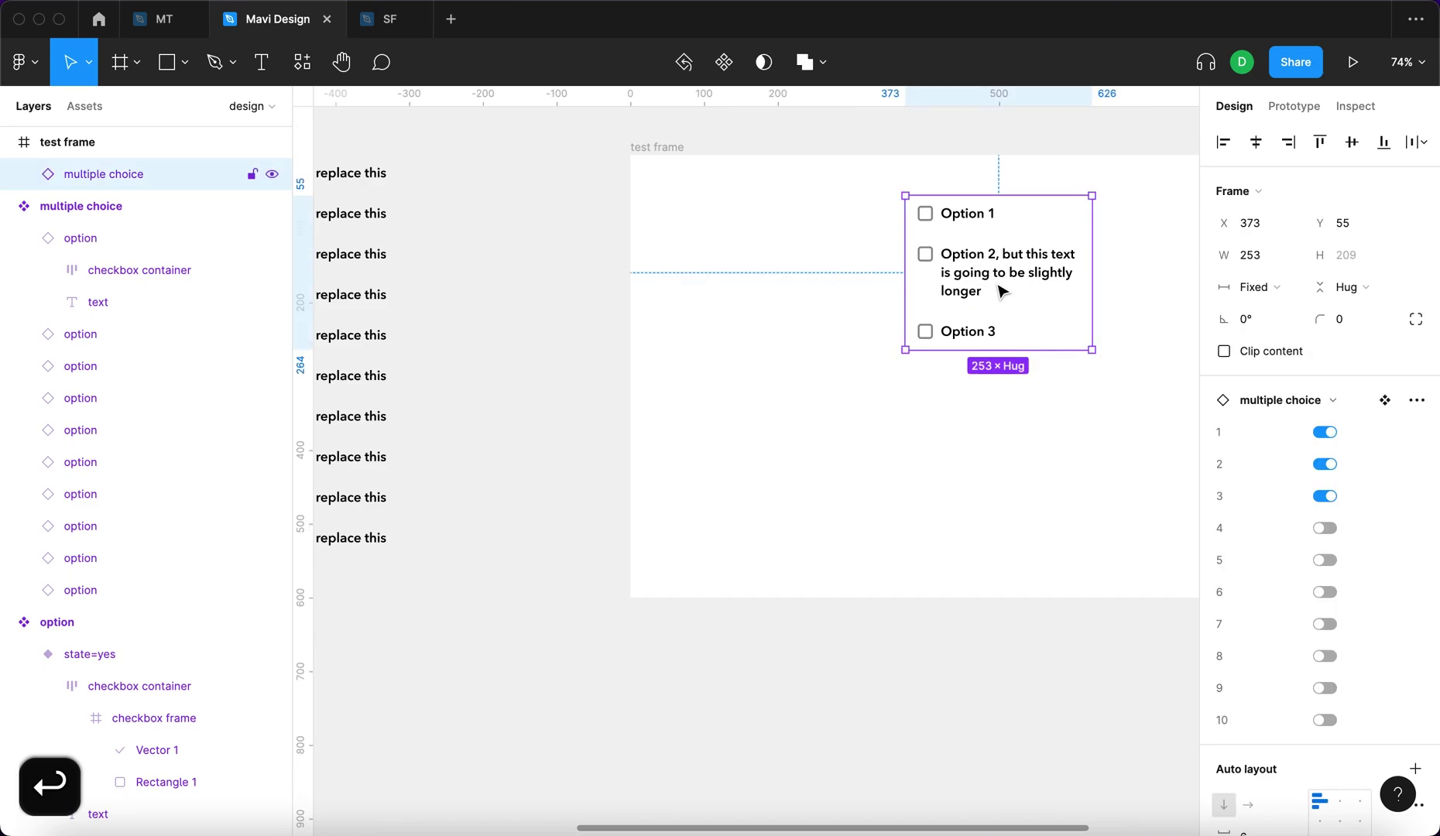
drag(1001, 290, 1128, 346)
click(1122, 457)
scroll(1123, 458, right, 3)
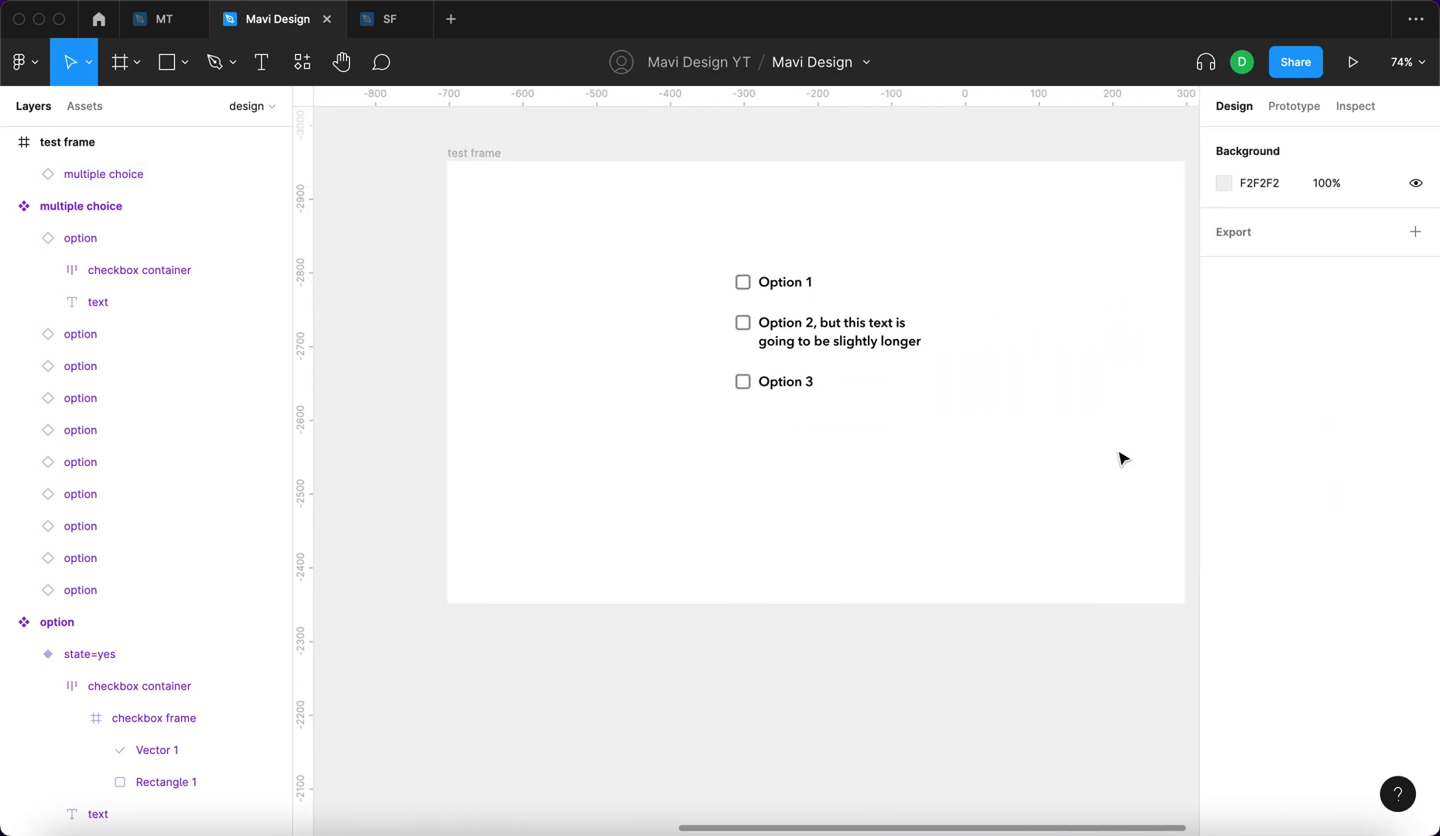
Add a "Question?" heading above the options in the test frame and set its font size to 28.
key(t)
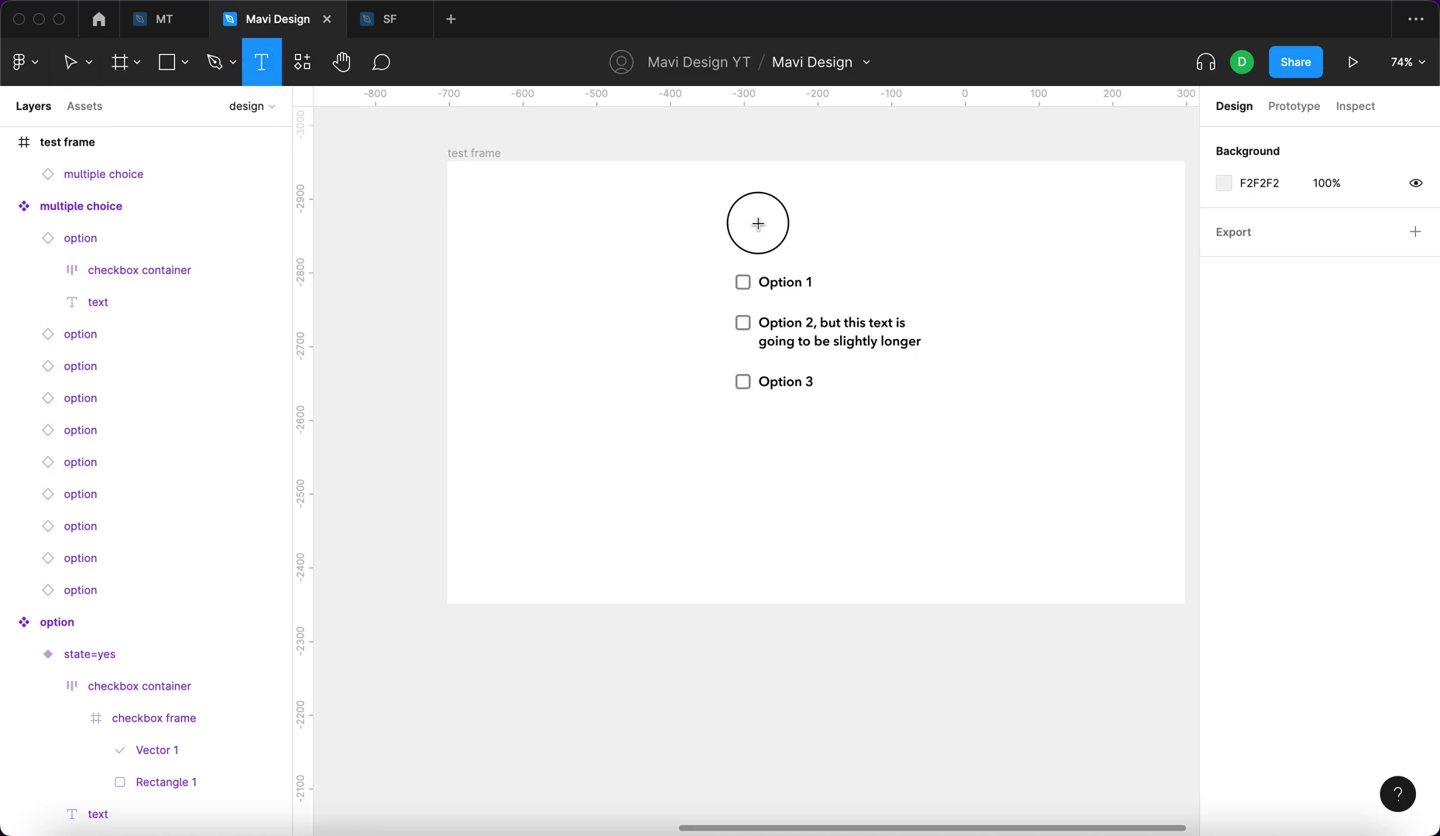
click(758, 223)
text(M)
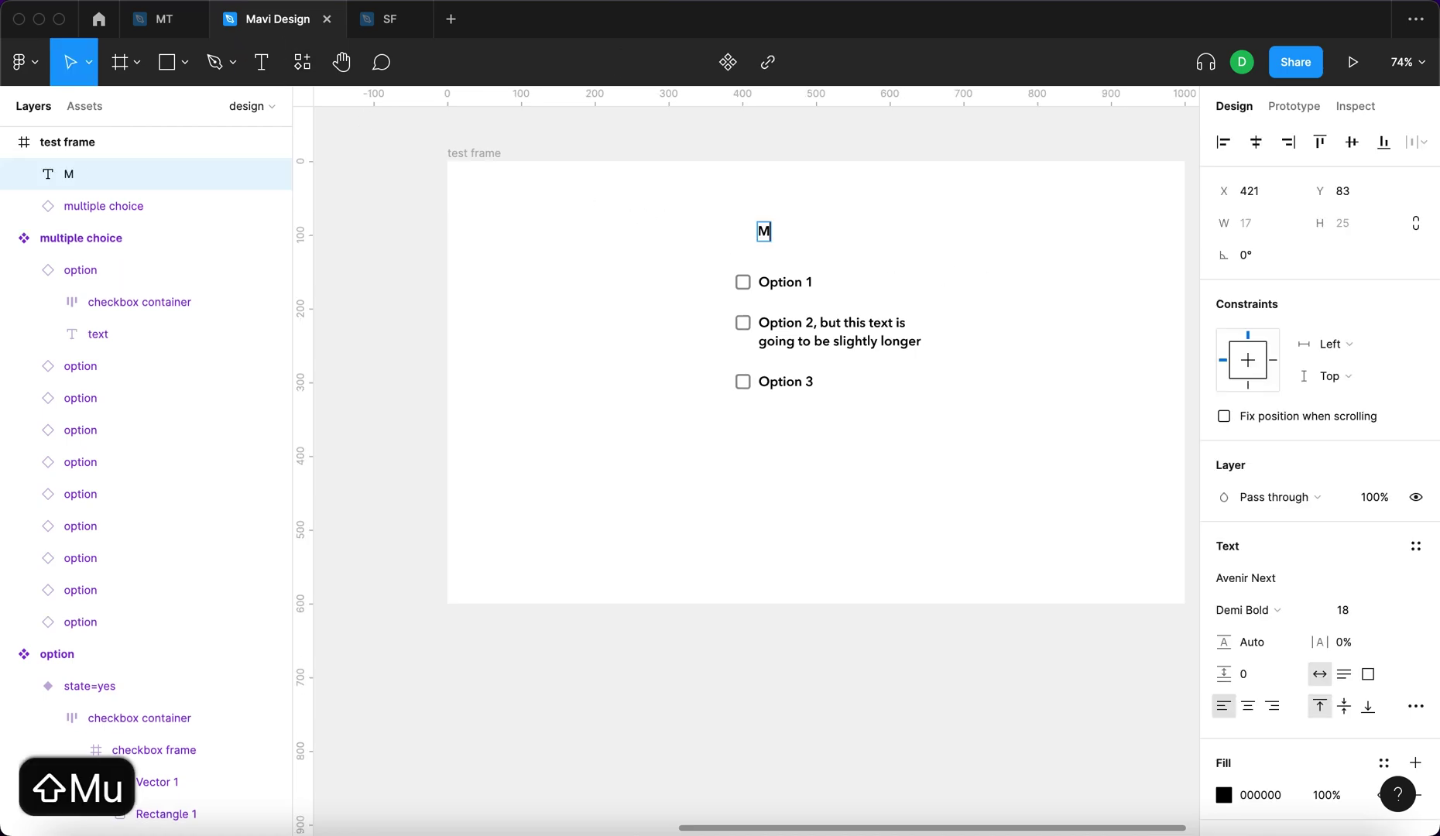
text(ul)
key(BackSpace)
key(BackSpace)
key(BackSpace)
key(BackSpace)
text(Question)
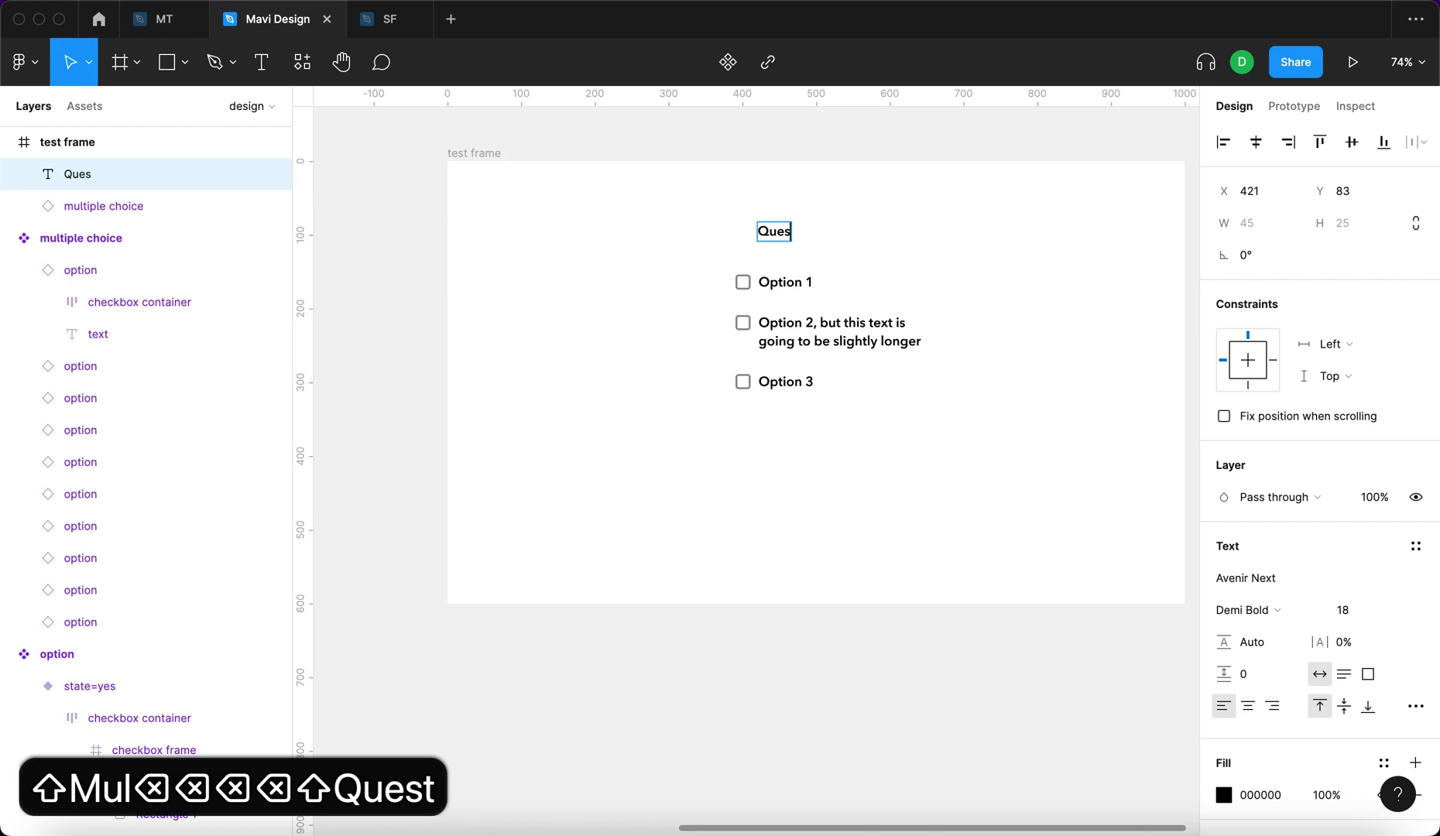
text(?)
key(Escape)
click(1344, 610)
text(28)
key(Return)
Align the "Question?" heading with the left edge of the options instance at X 374 and move both lower in the frame.
drag(811, 236, 778, 231)
drag(778, 231, 773, 231)
drag(864, 298, 864, 352)
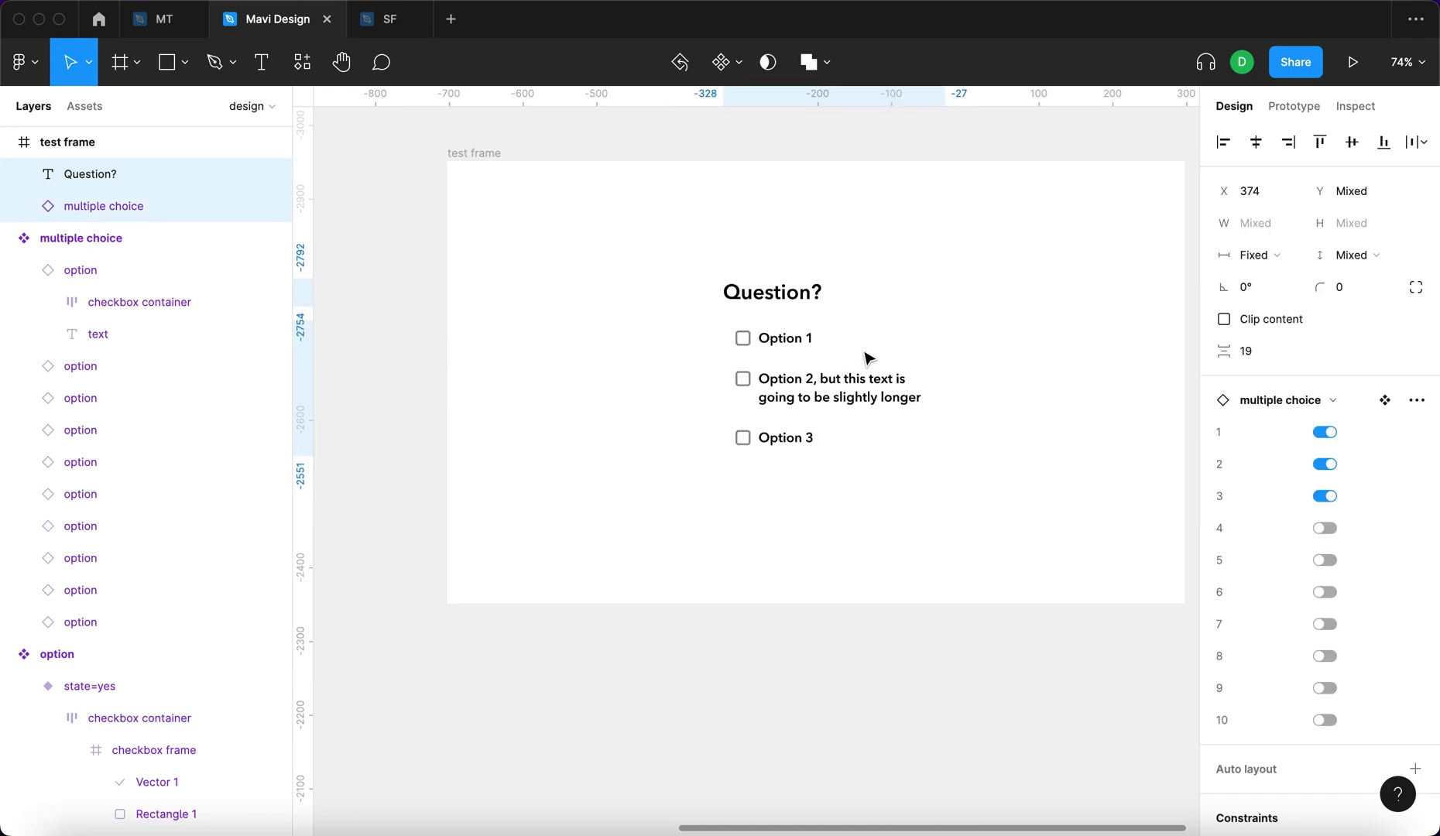
click(627, 312)
Present the test frame as a prototype and check all three options.
scroll(630, 313, right, 3)
scroll(411, 164, left, 1)
click(399, 155)
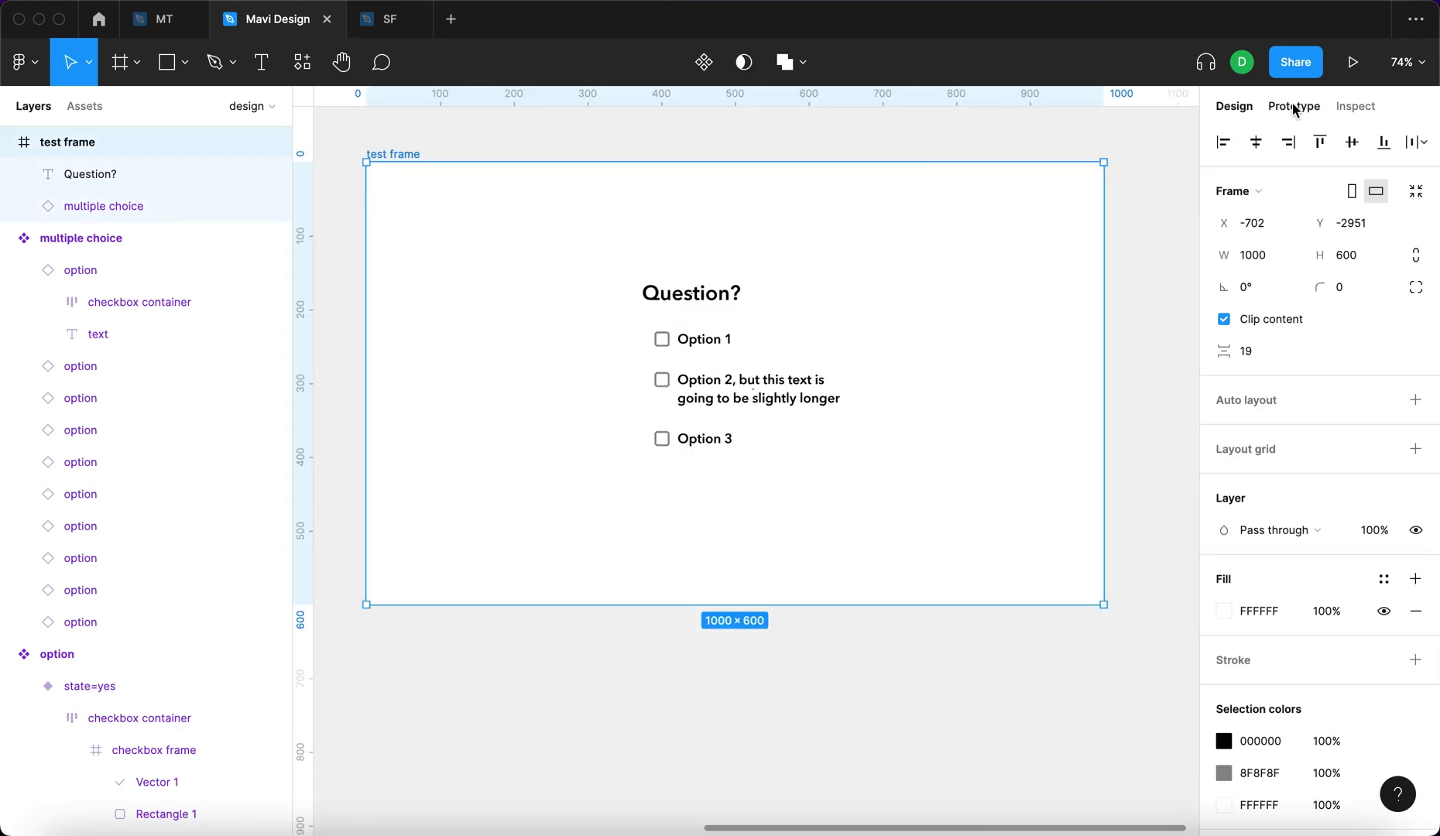
click(1354, 63)
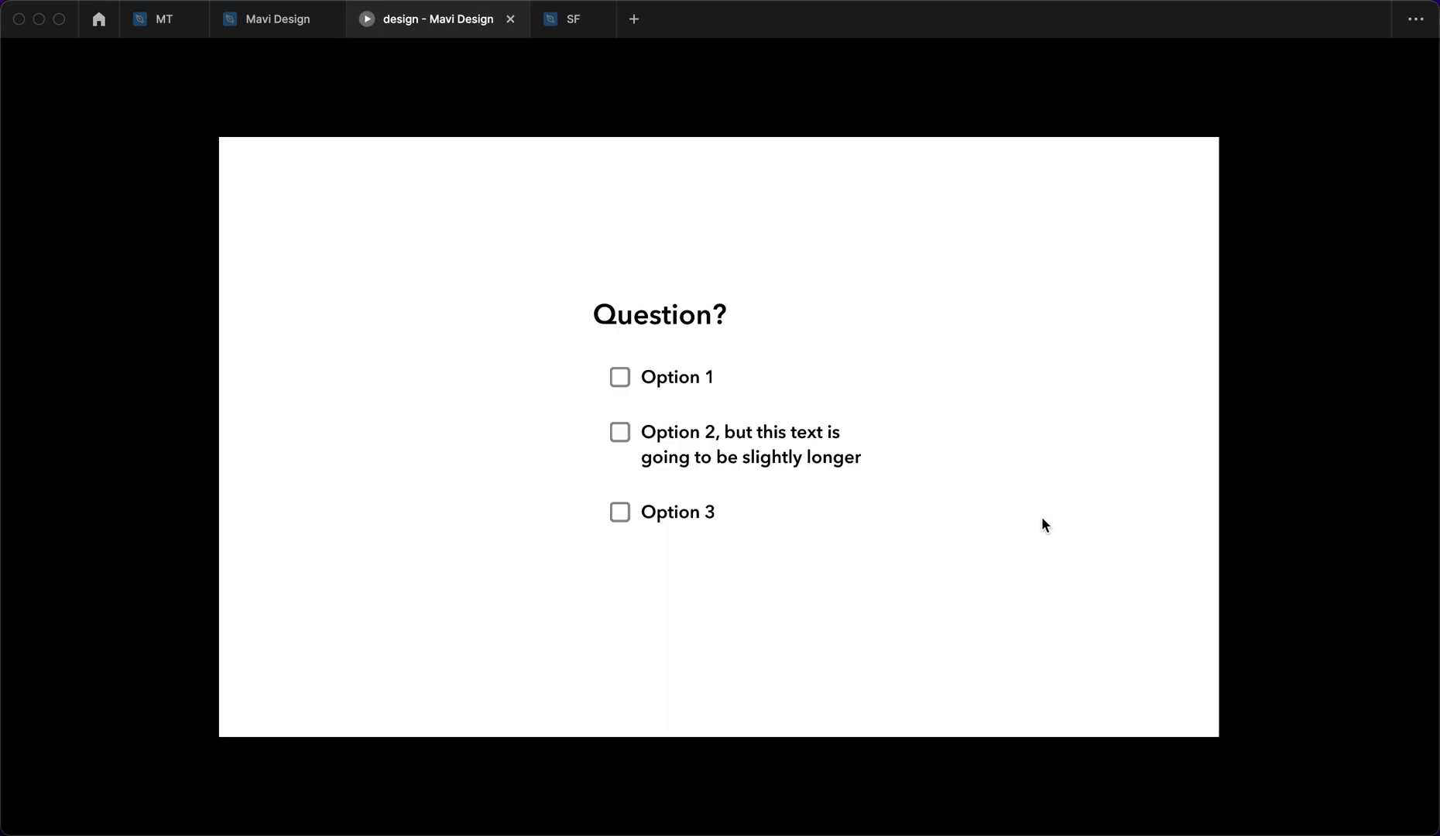
click(620, 446)
click(627, 395)
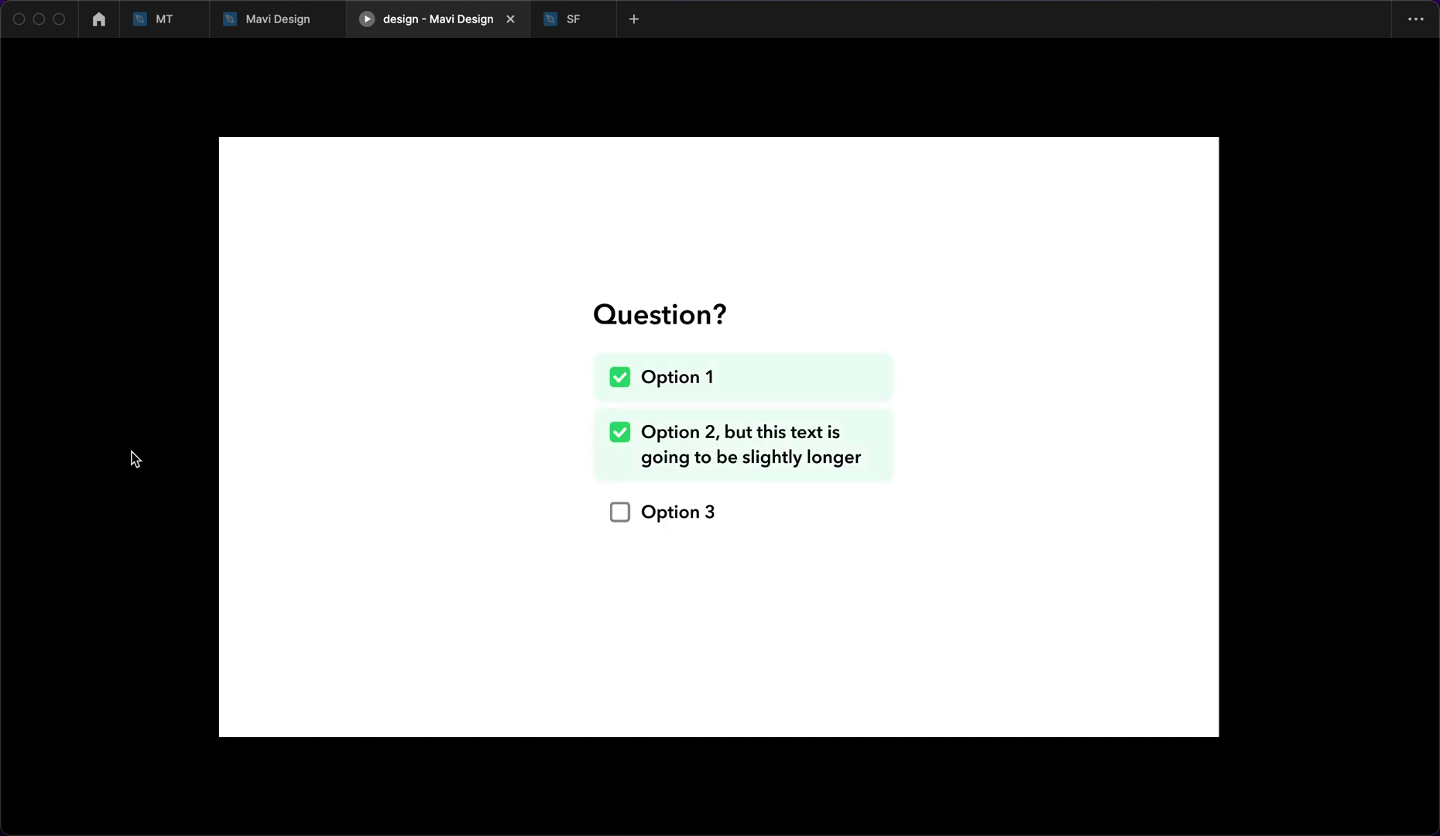
click(619, 526)
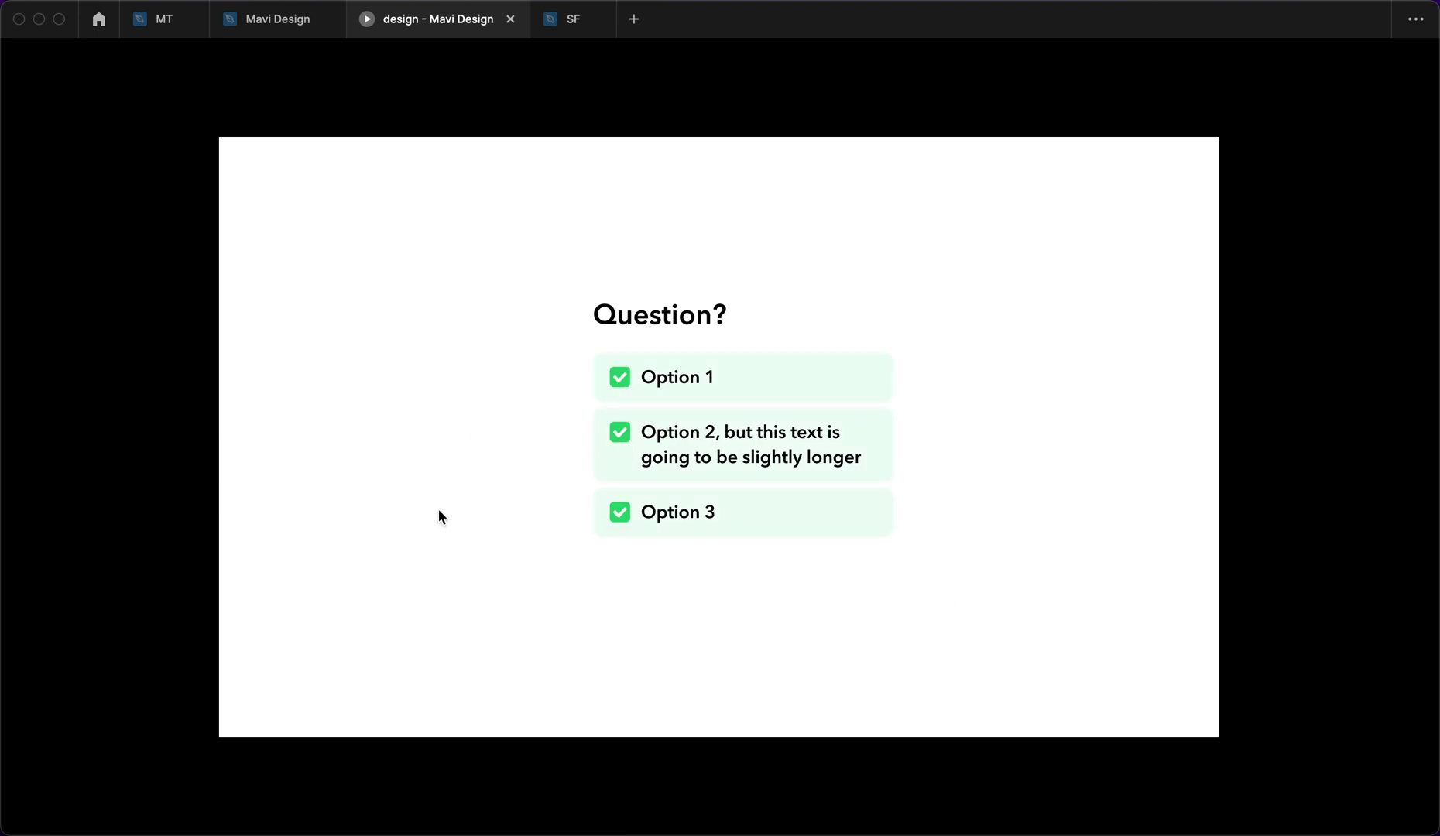
Test the prototype by toggling the three options on and off through their checkboxes and their text areas.
click(626, 440)
click(627, 391)
click(612, 535)
click(622, 442)
click(621, 385)
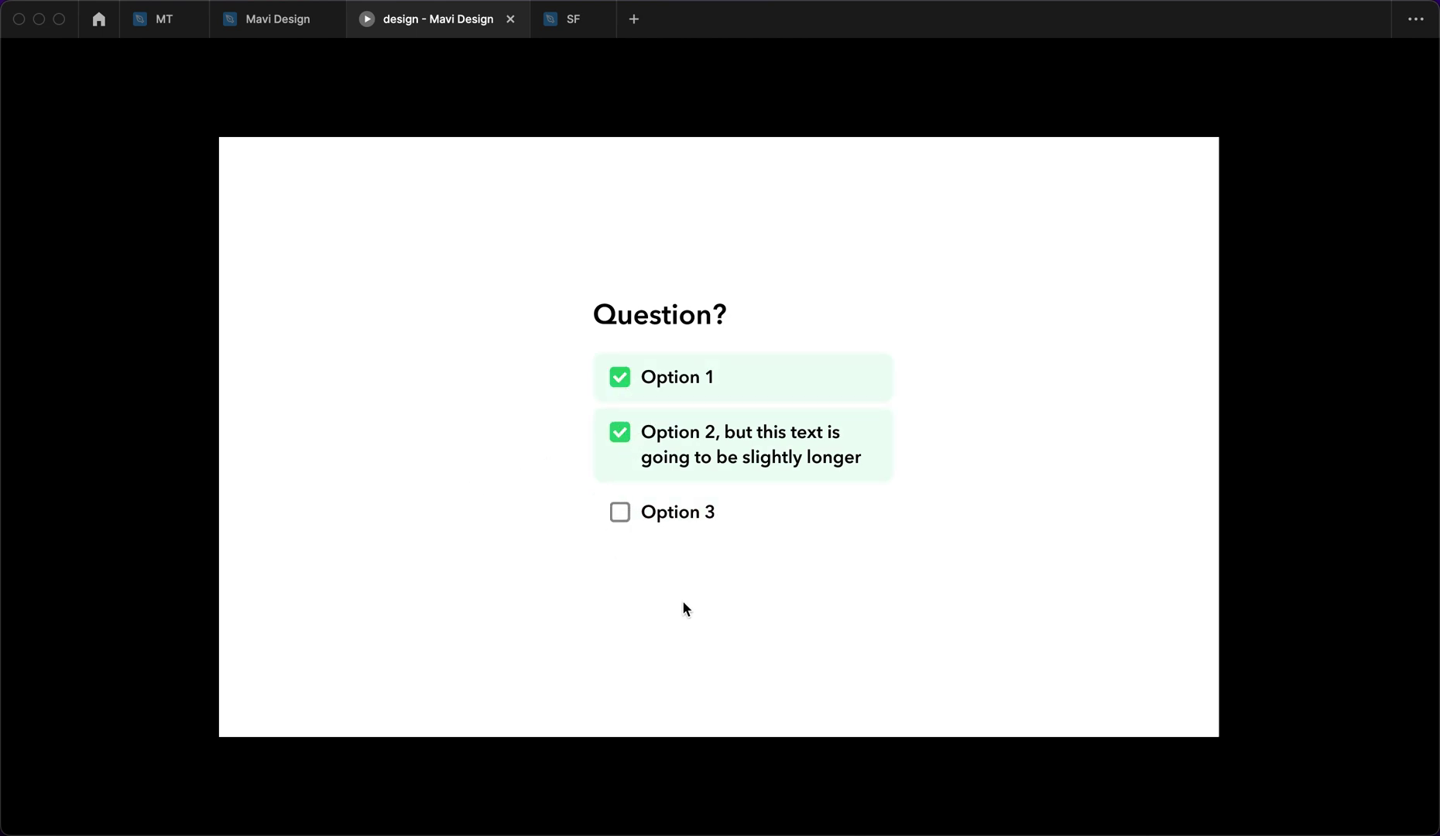
click(623, 515)
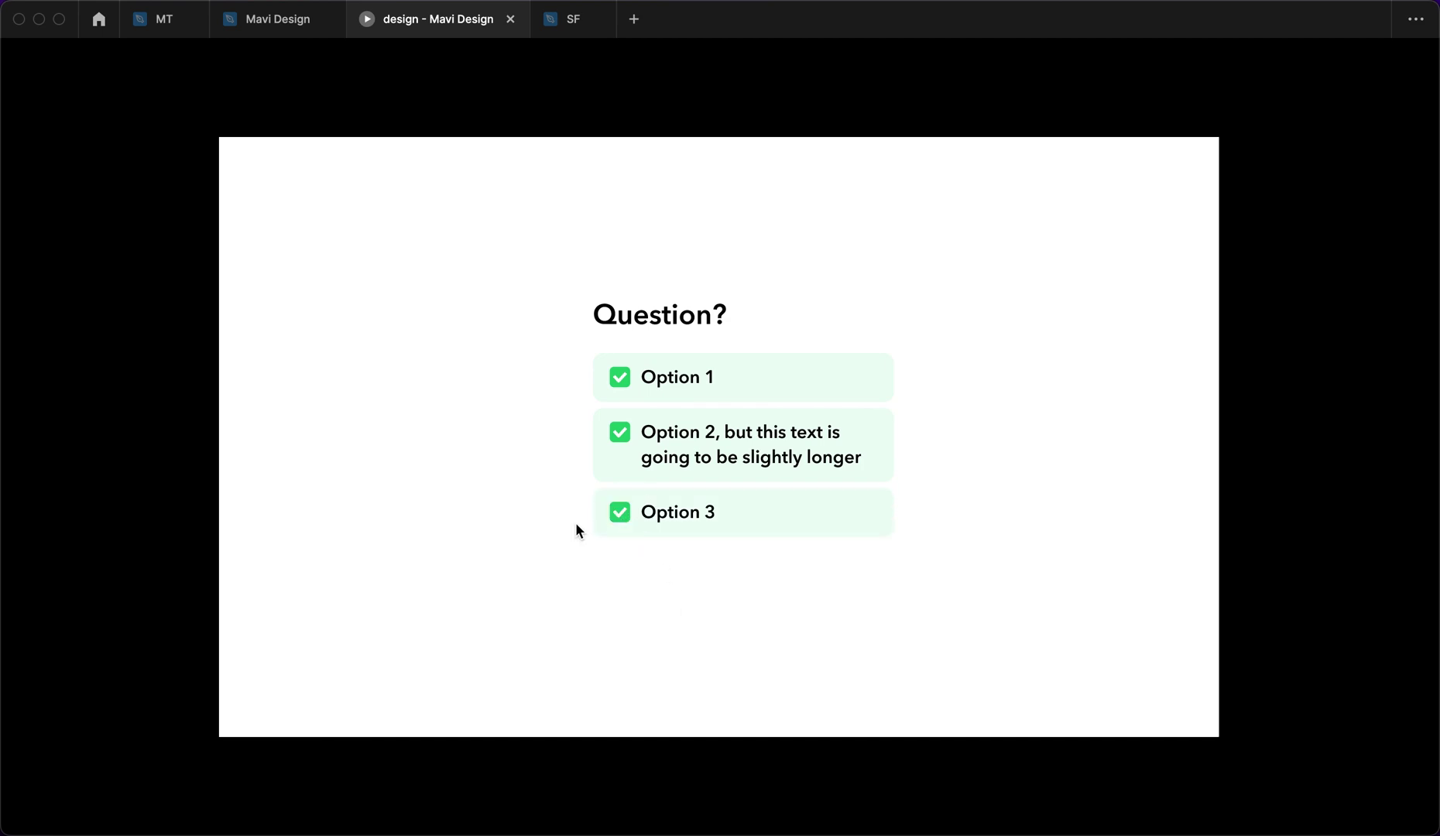
click(622, 513)
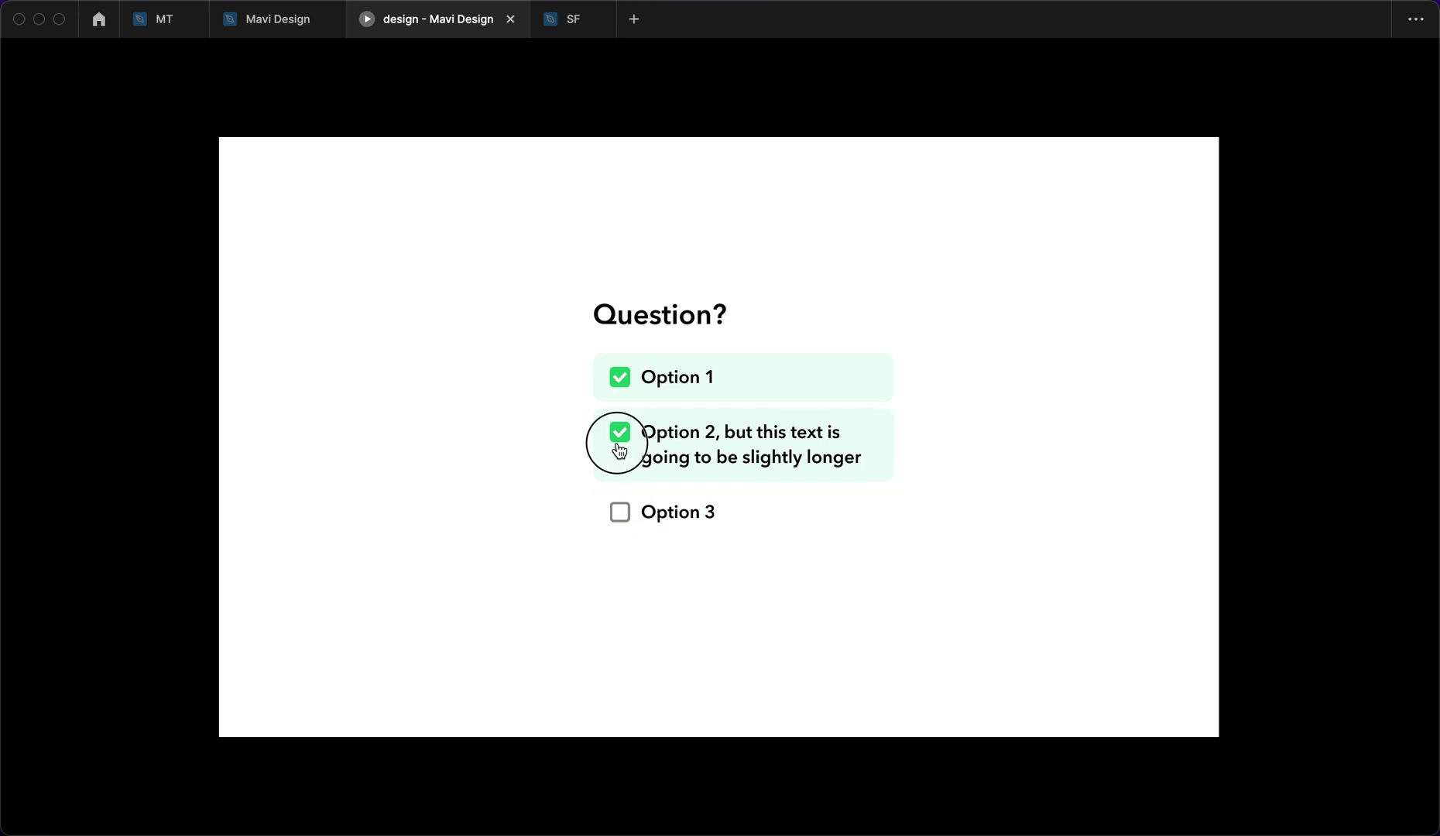
click(619, 445)
click(620, 435)
click(619, 515)
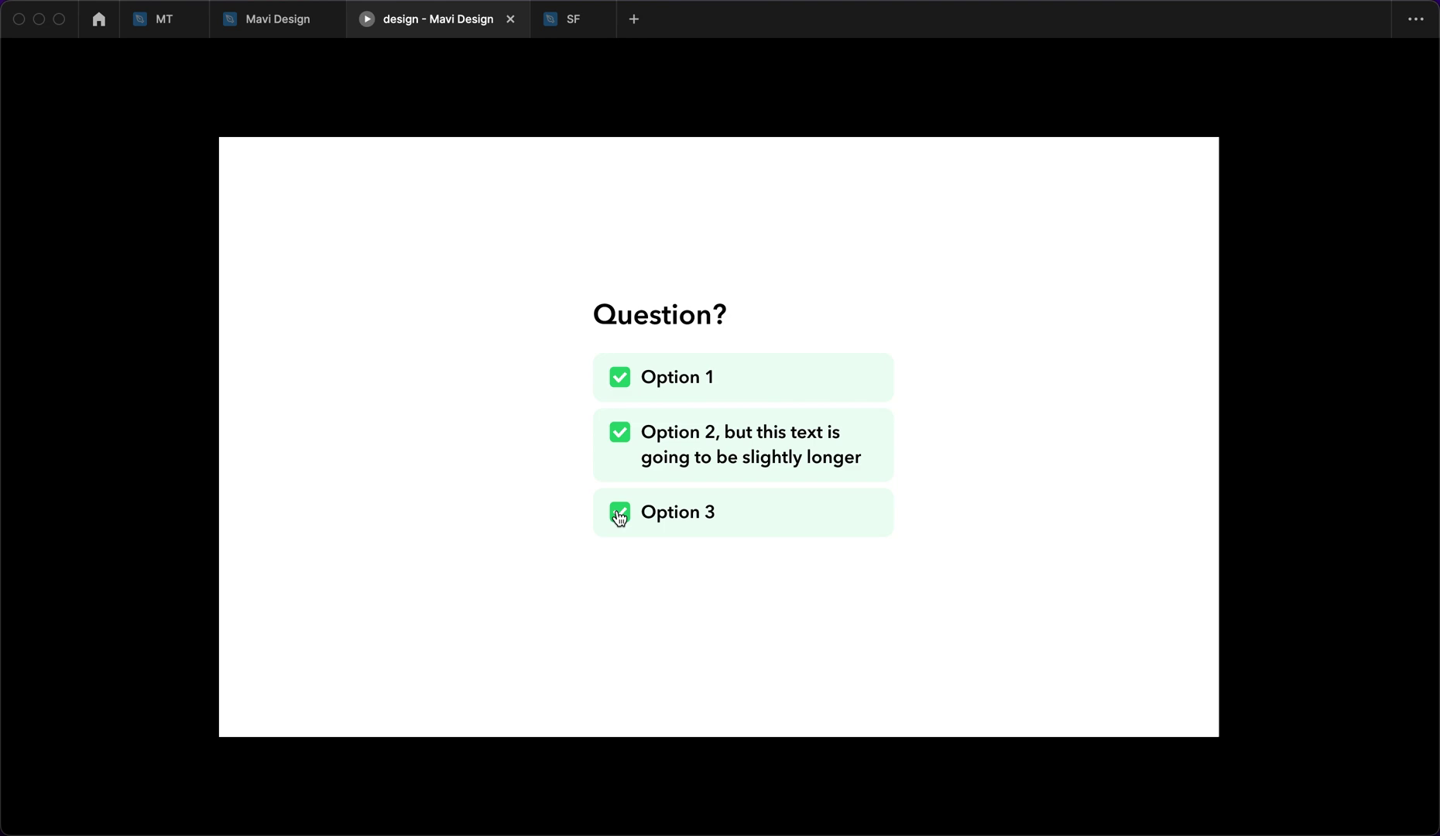
click(696, 518)
click(844, 457)
click(820, 384)
Back in the design file, make option 4 visible on the instance and widen it so the long option fits on one line.
click(275, 25)
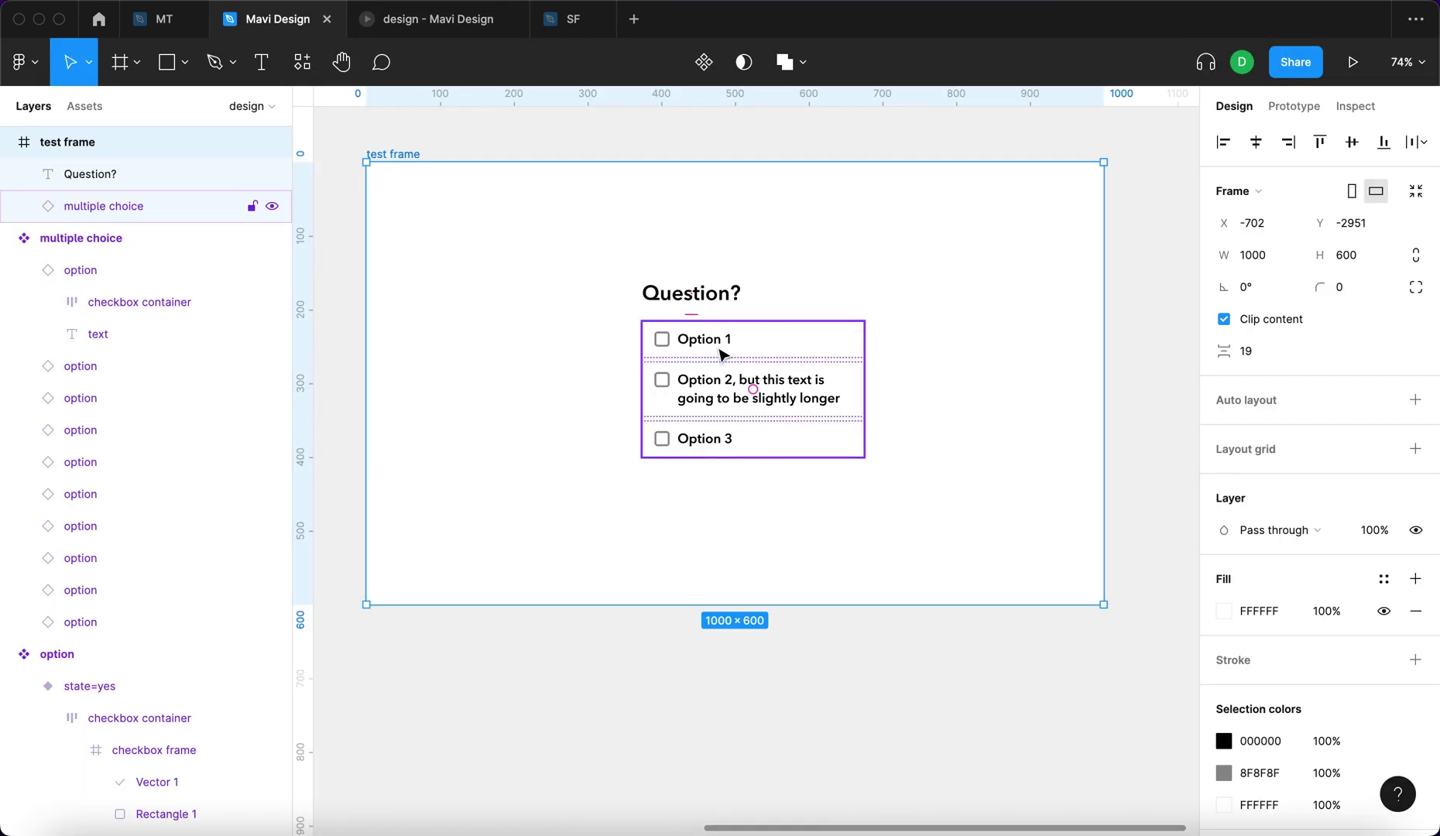
click(720, 355)
click(1326, 528)
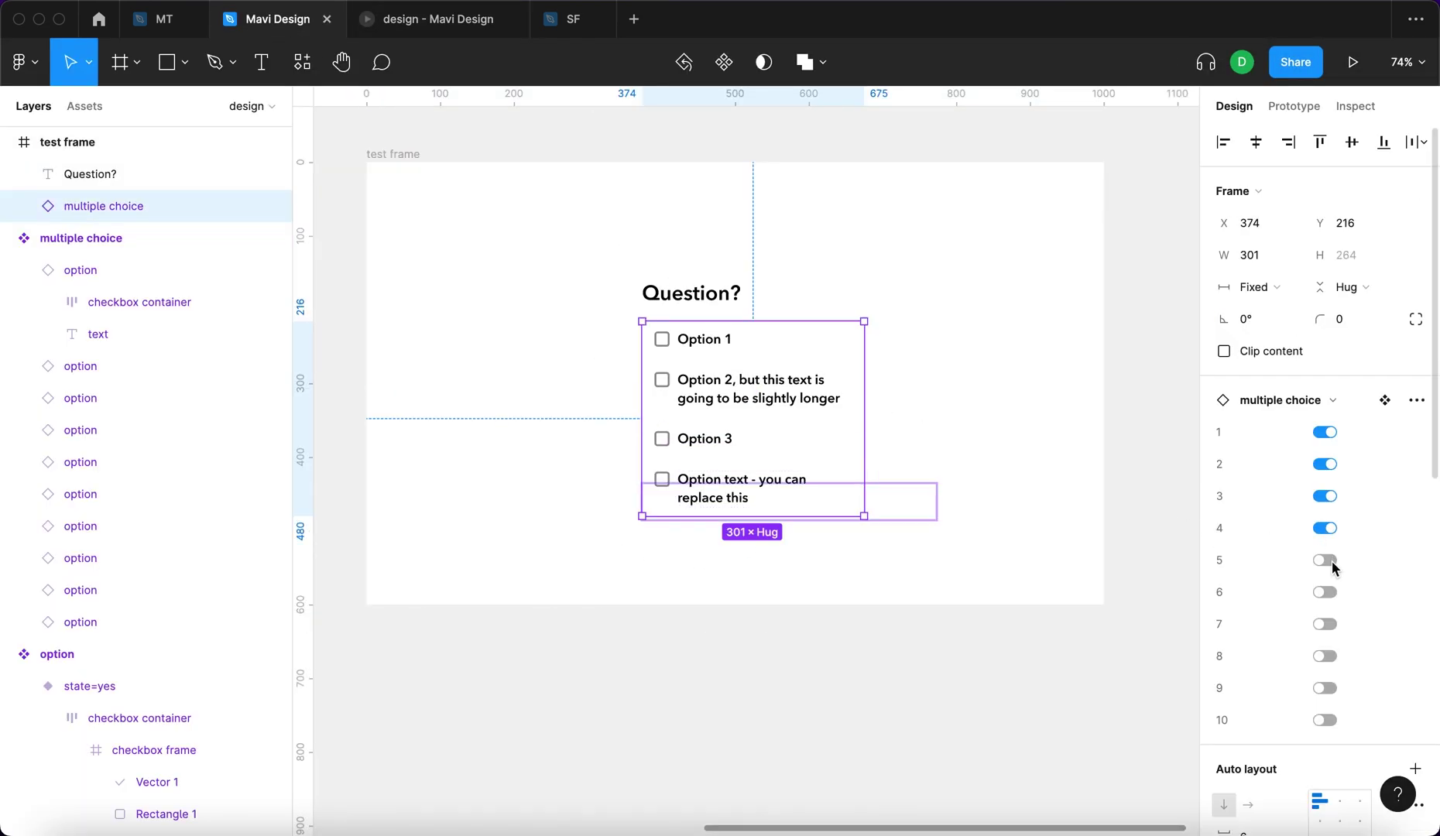
click(1326, 560)
key(Escape)
click(779, 495)
click(1326, 560)
click(1326, 530)
click(1326, 533)
drag(866, 414, 1041, 415)
Switch to the prototype and select all four options to test the widened multiple choice instance.
click(463, 23)
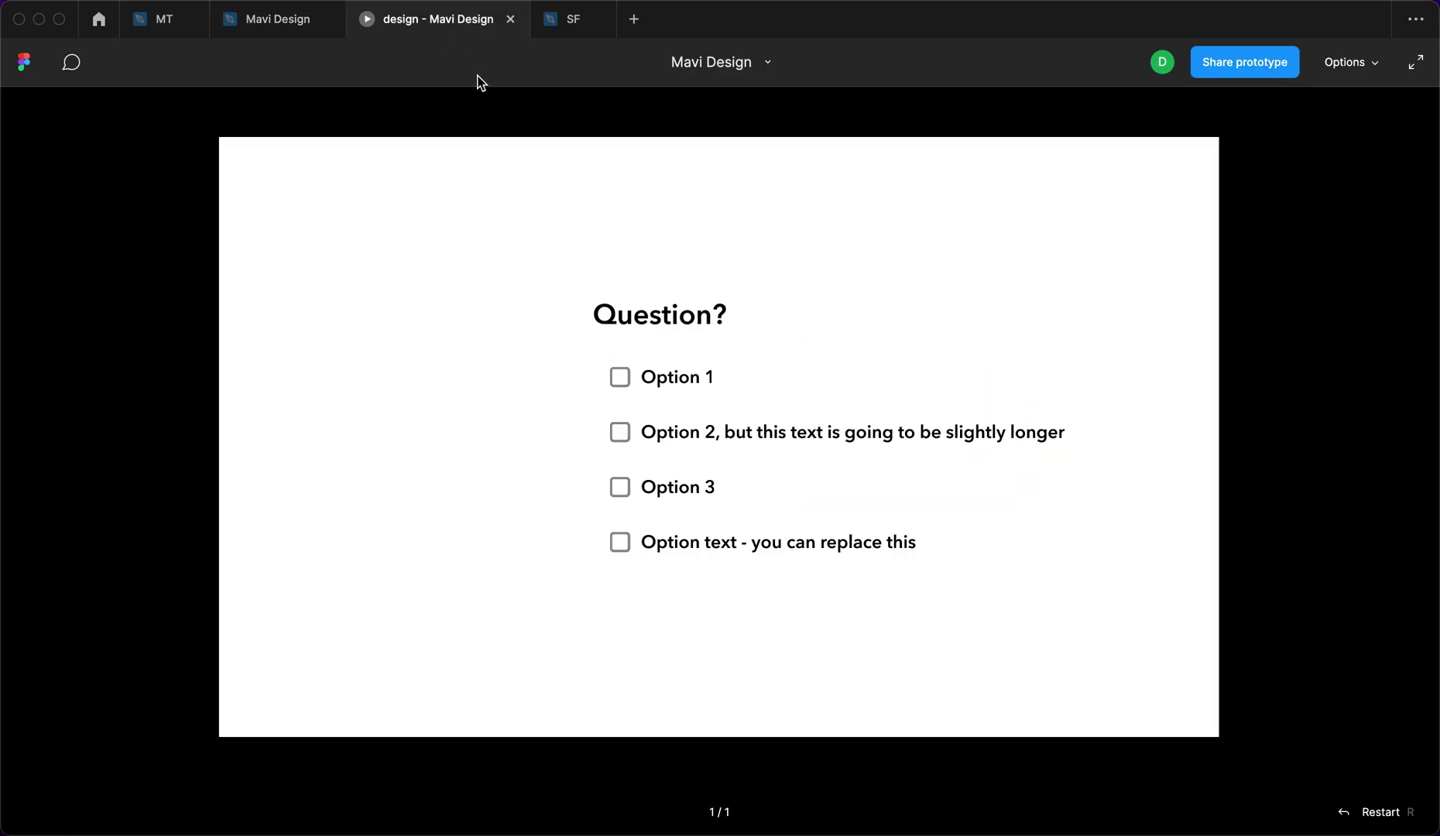
click(759, 376)
click(794, 432)
click(821, 494)
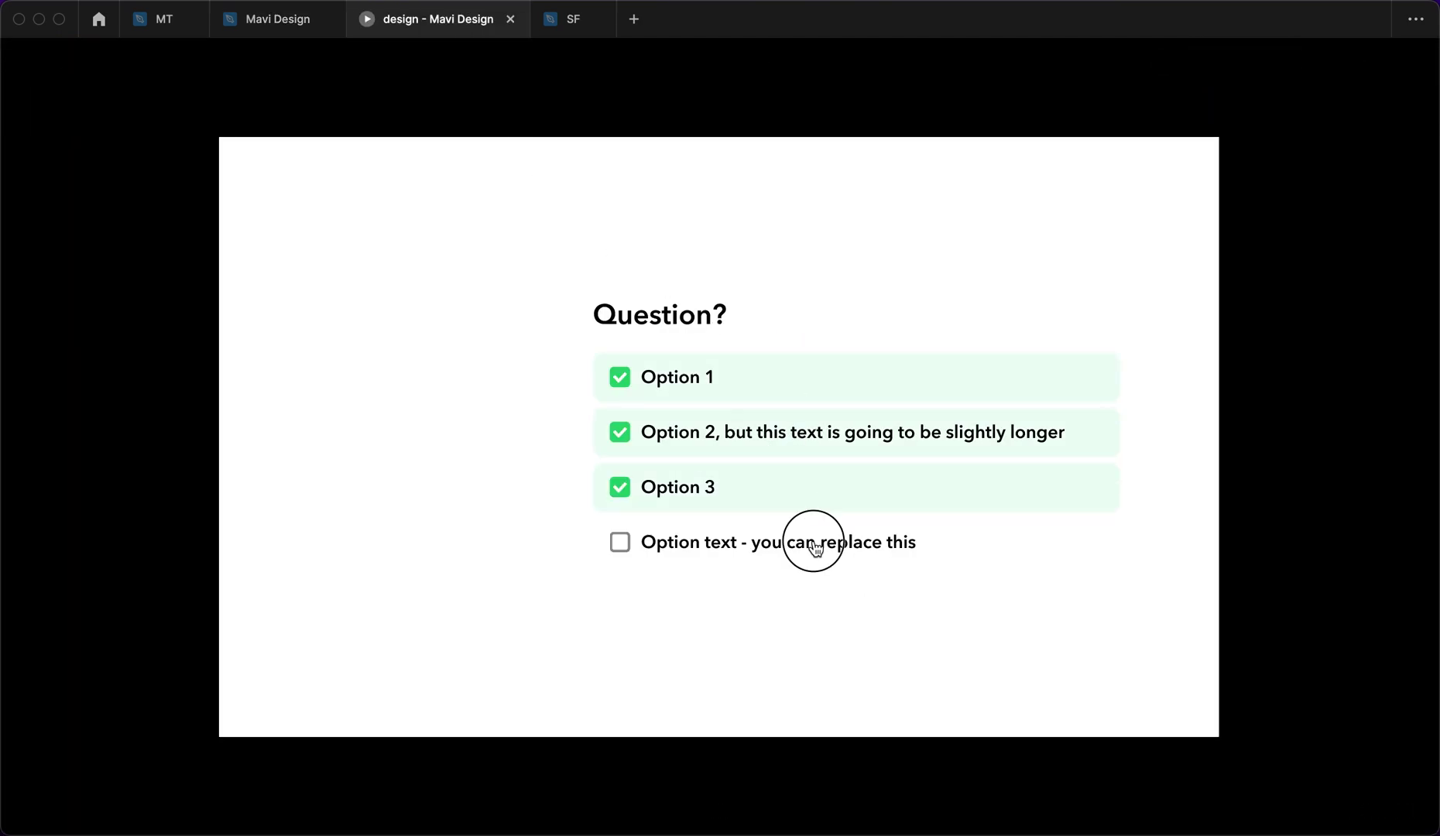
click(813, 542)
click(813, 499)
Narrow the multiple choice instance in the design file so option 2 wraps onto two lines, and select all four options in the prototype.
click(309, 20)
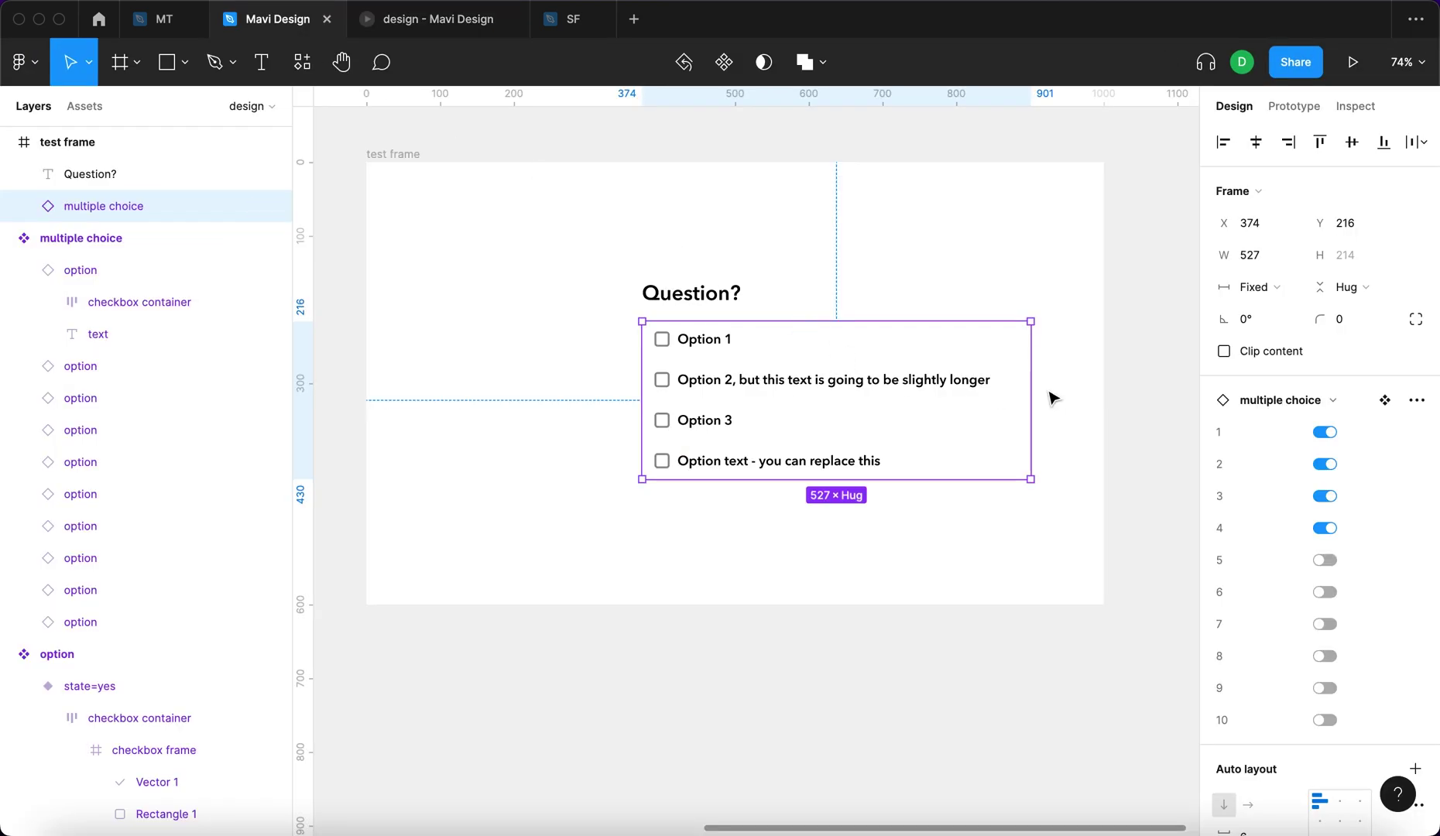
drag(1027, 367, 918, 373)
click(434, 20)
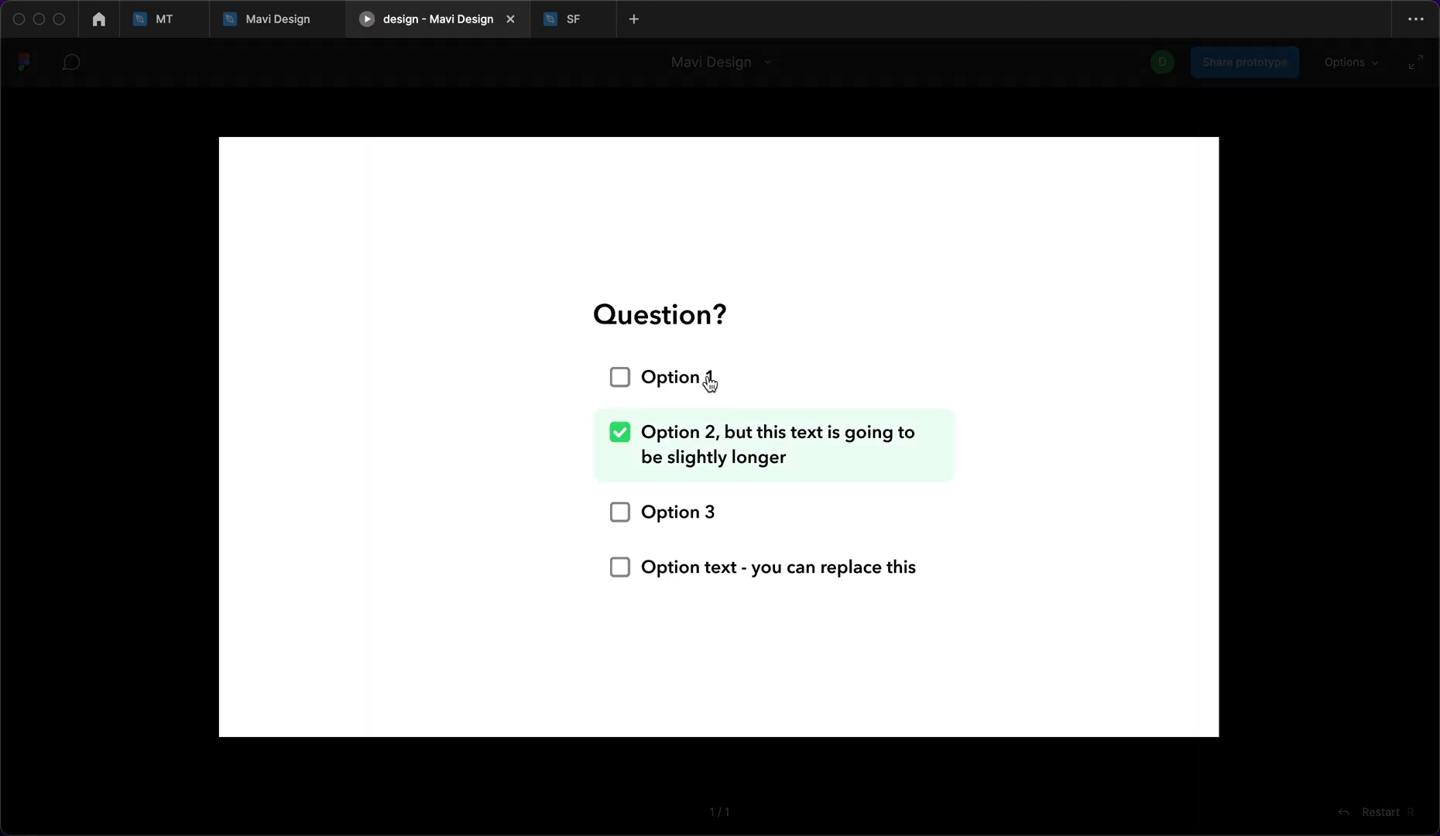
click(685, 376)
click(705, 515)
click(711, 559)
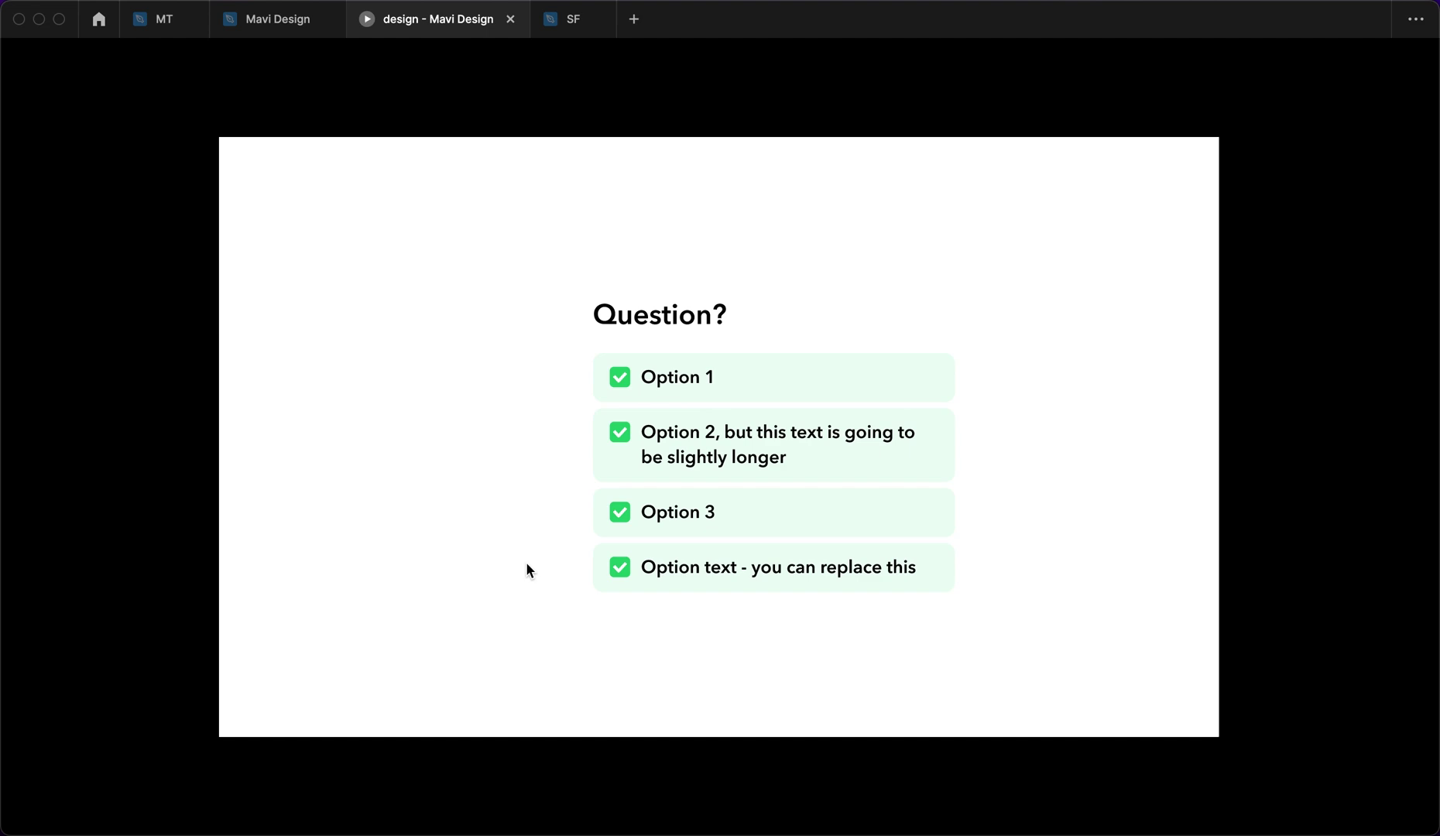
Test deselecting the four options in the narrowed prototype layout through their text areas.
click(680, 462)
click(679, 522)
click(682, 569)
click(650, 389)
Widen the instance to 512 in the design file so option 2 fits on one line, and select all four options in the prototype.
click(277, 20)
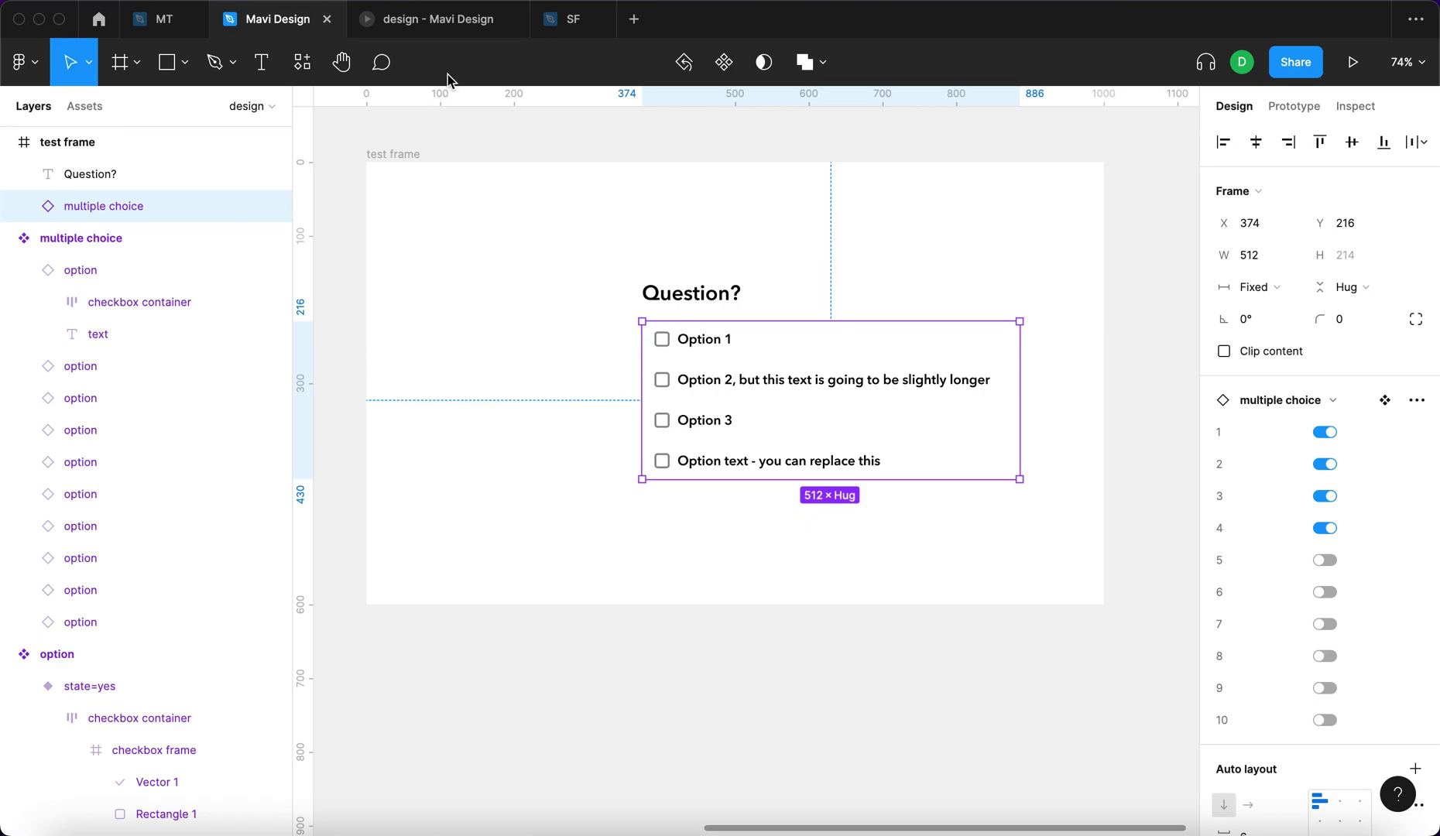
click(434, 20)
click(659, 378)
click(678, 438)
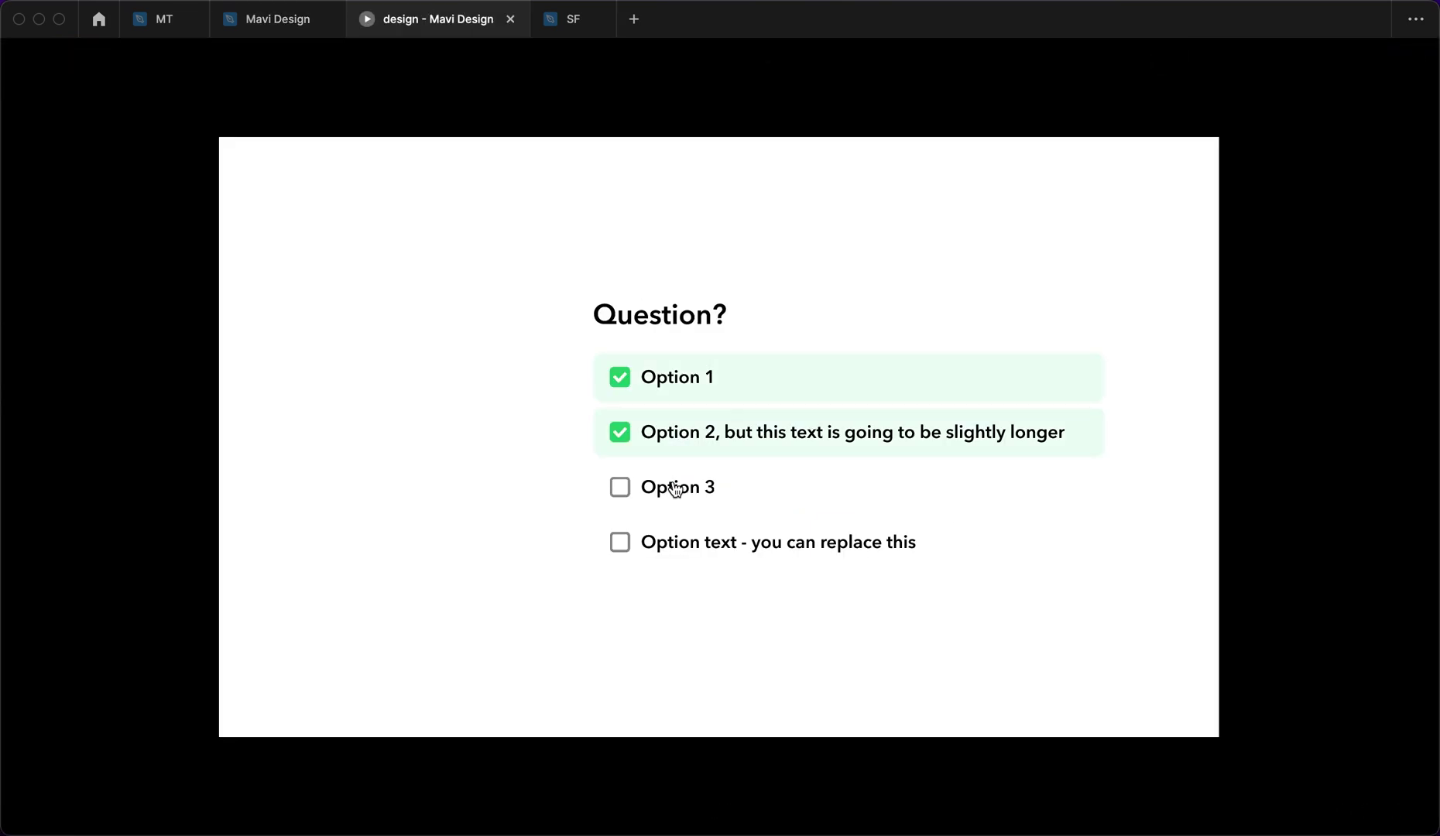
click(676, 490)
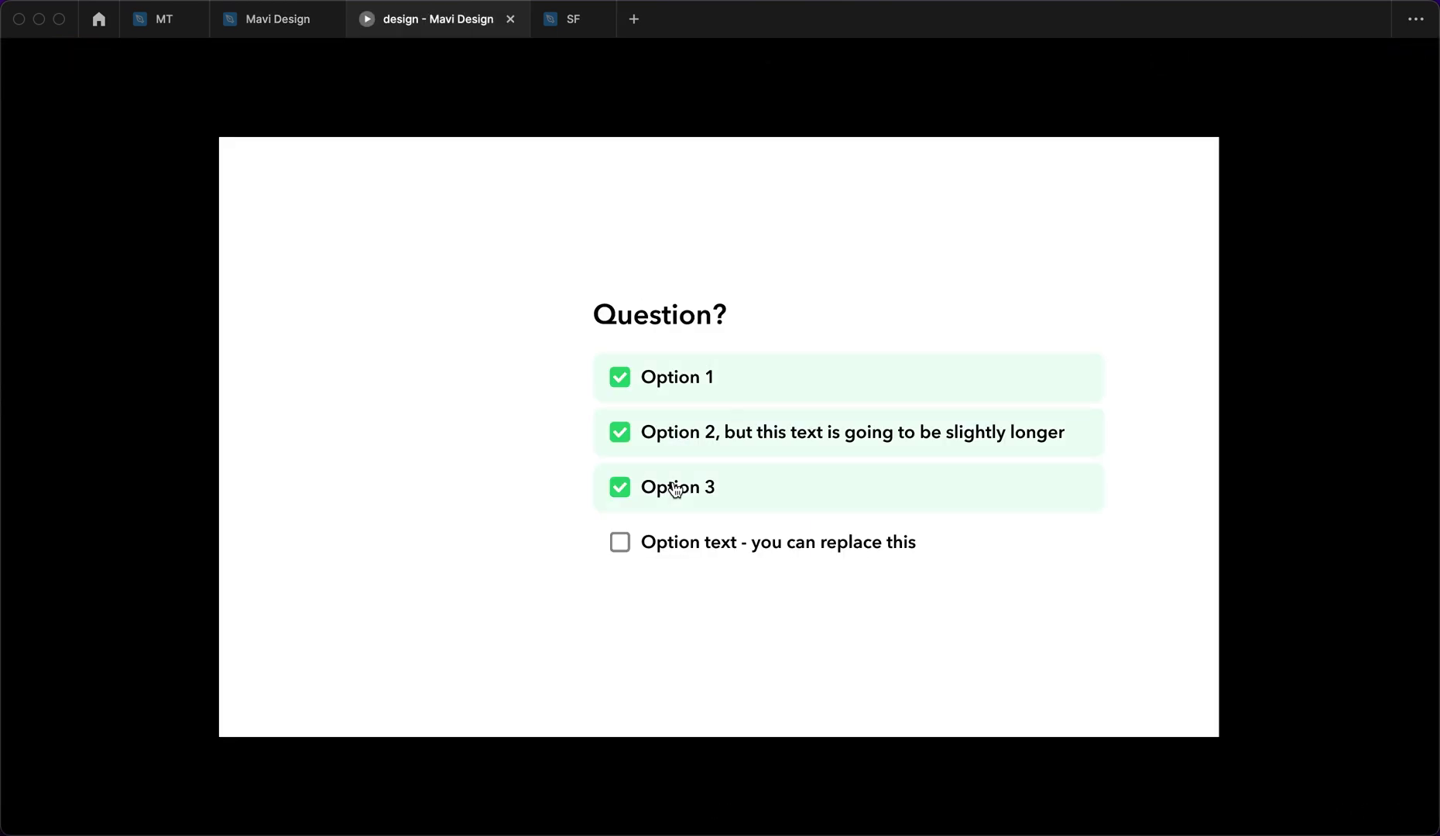
click(683, 547)
click(449, 380)
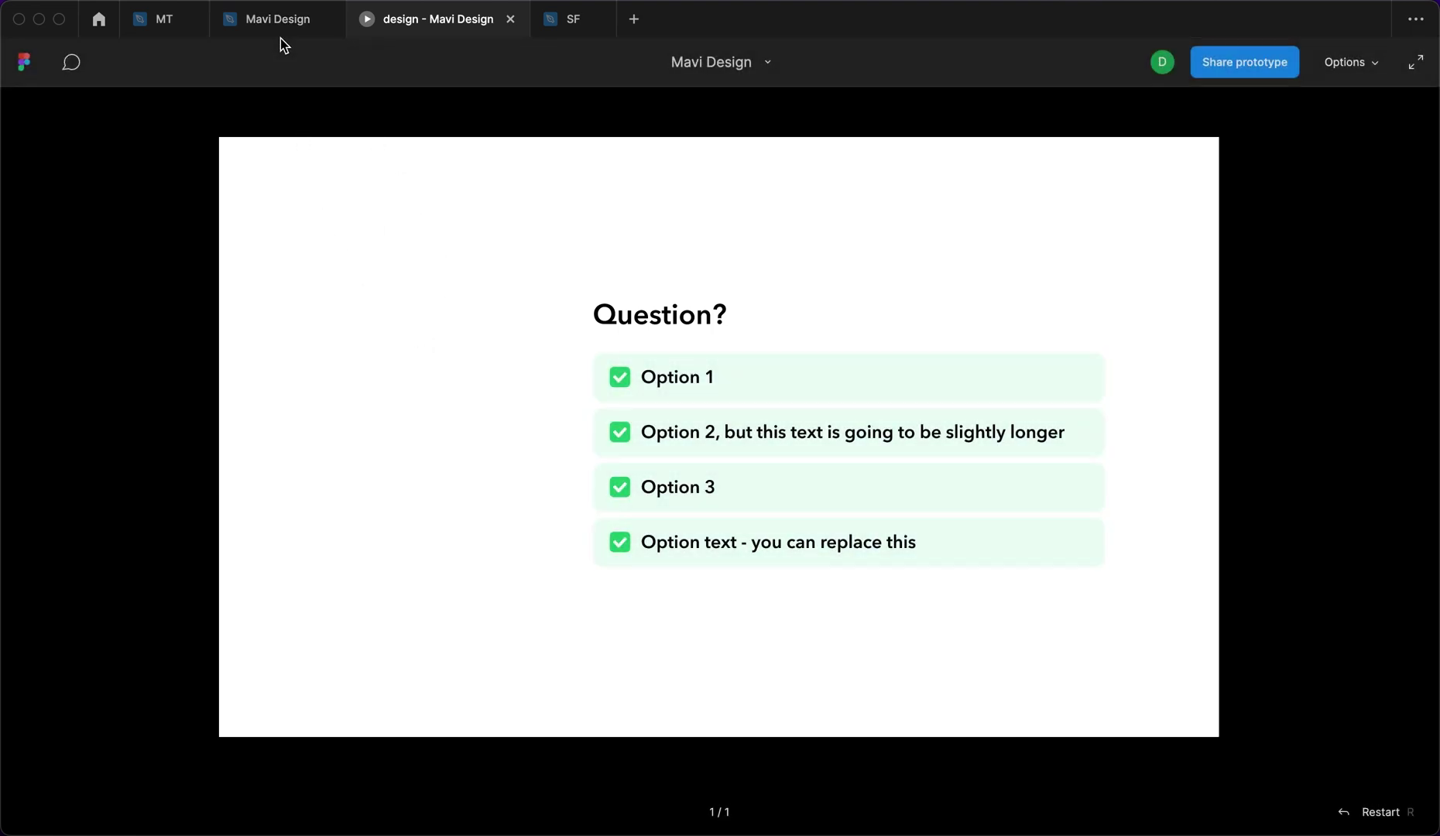